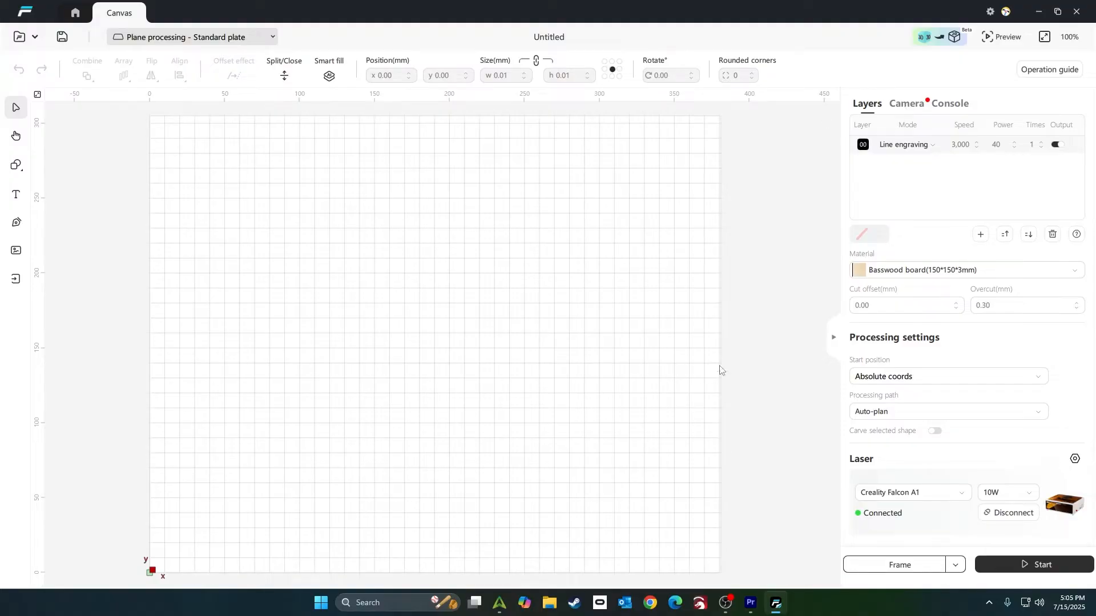
click(32, 39)
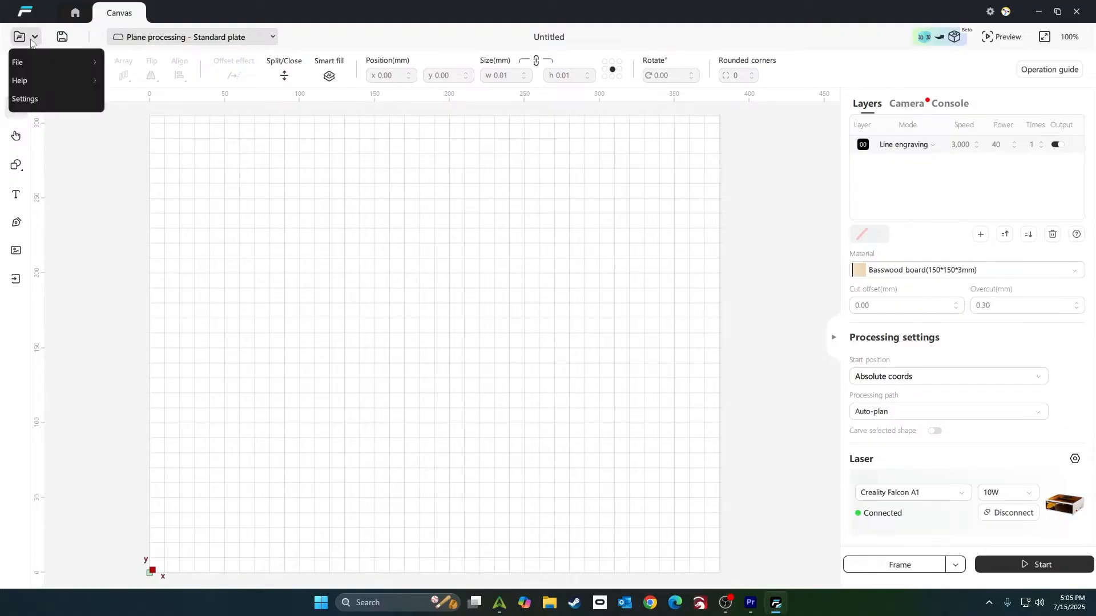
mouse_move(38, 57)
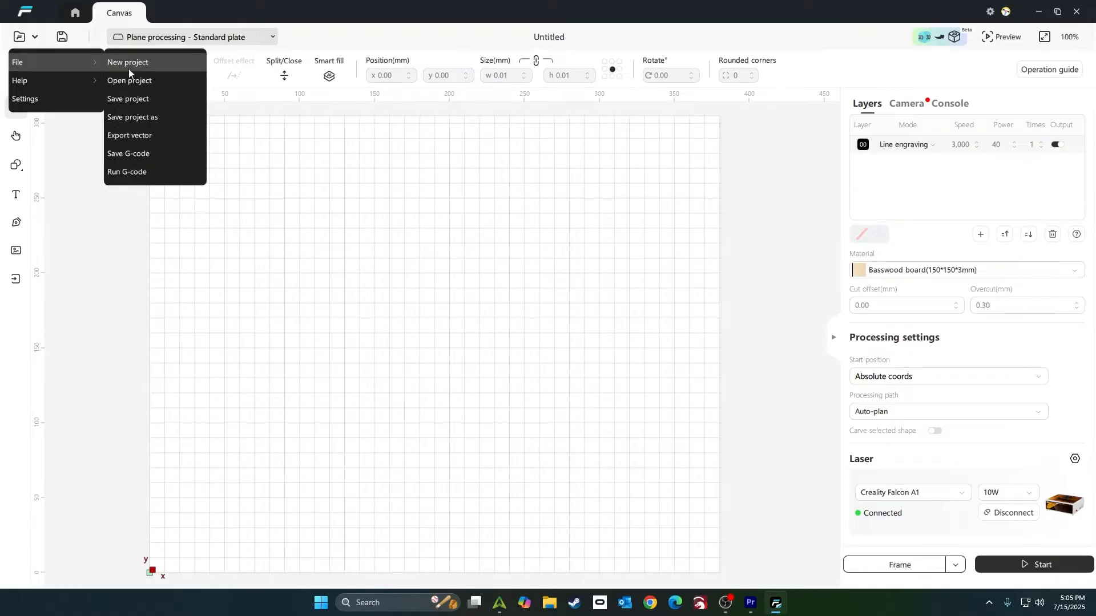
click(93, 248)
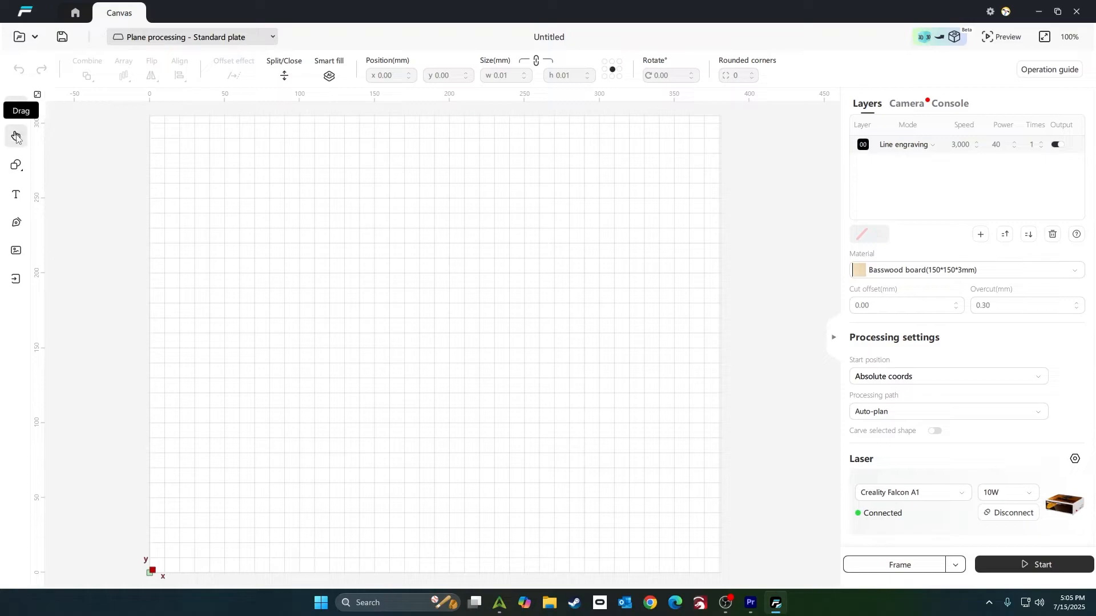
Draw a six-sided polygon about 228 by 162 mm in the middle of the work area, and delete it
click(14, 171)
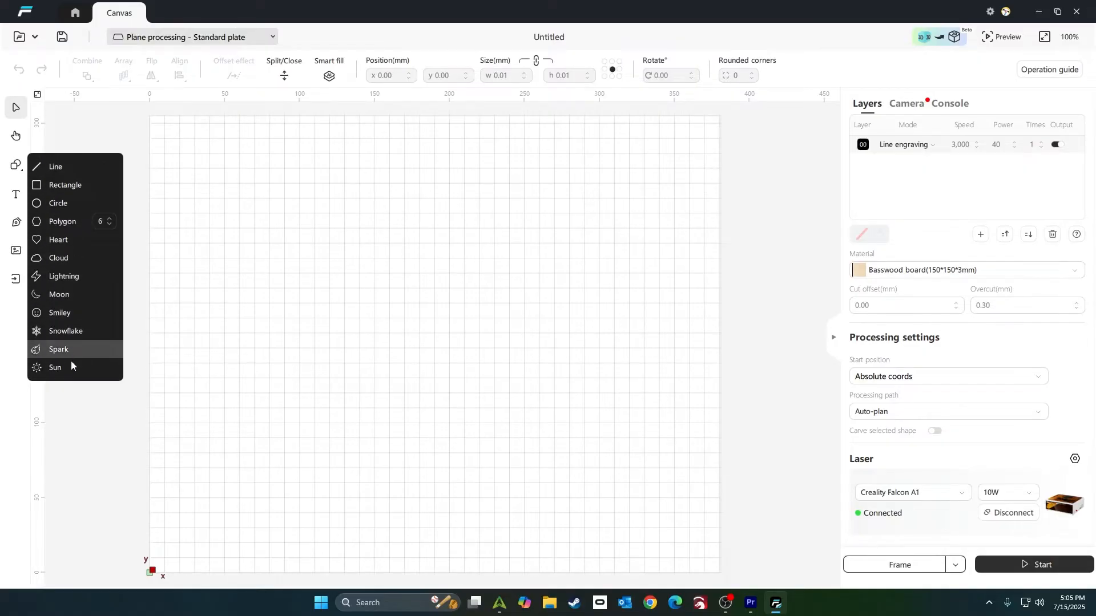
click(53, 222)
drag(263, 236, 602, 506)
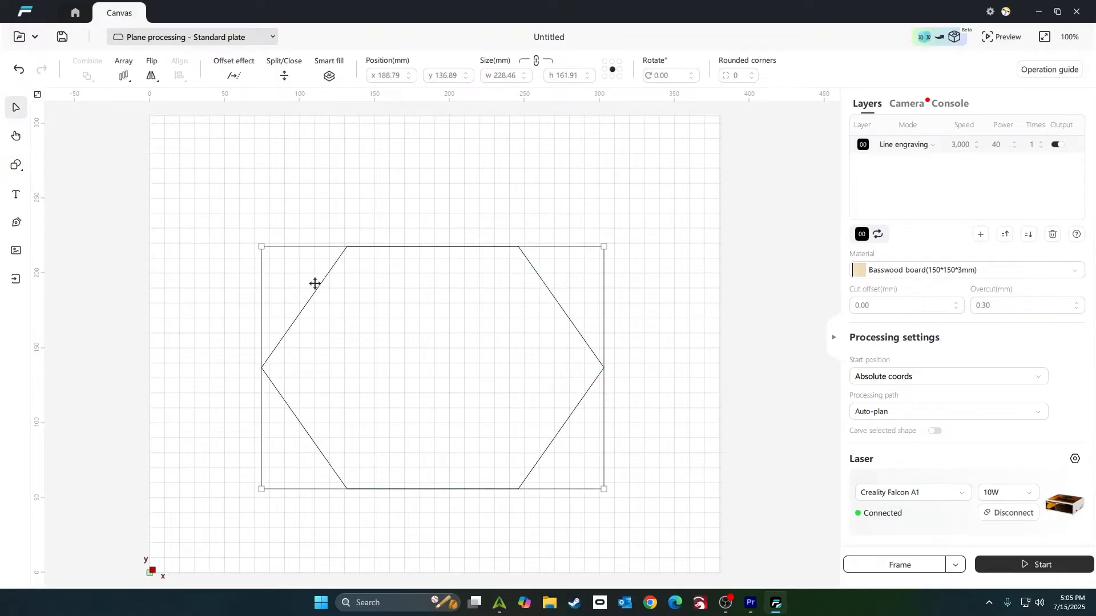
key(Delete)
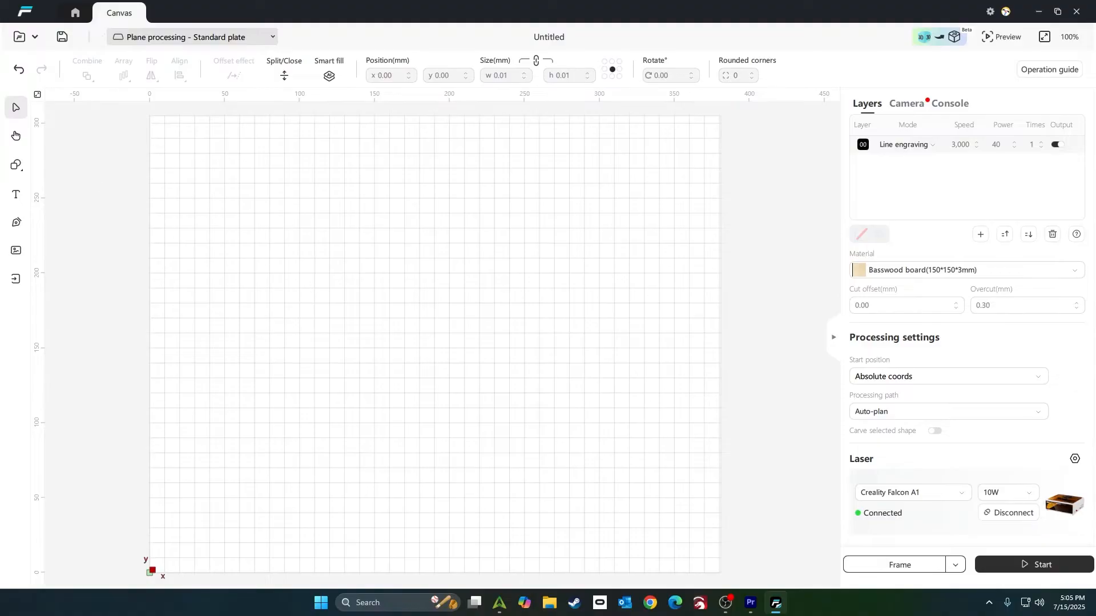
Draw a three-sided polygon about 130 by 125 mm in the work area, and delete it
click(16, 165)
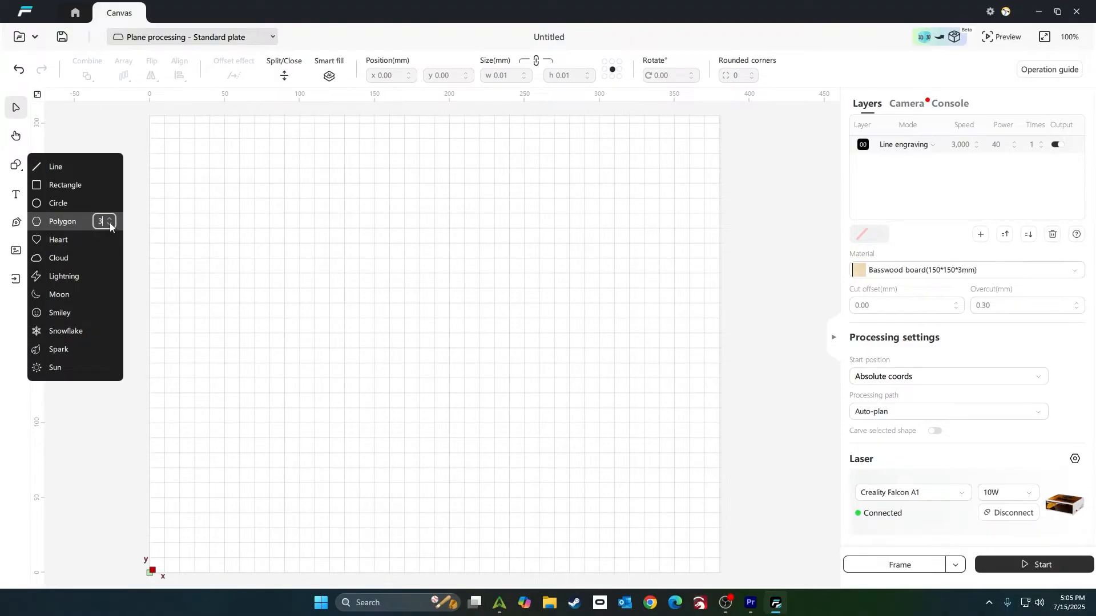
drag(252, 189, 543, 485)
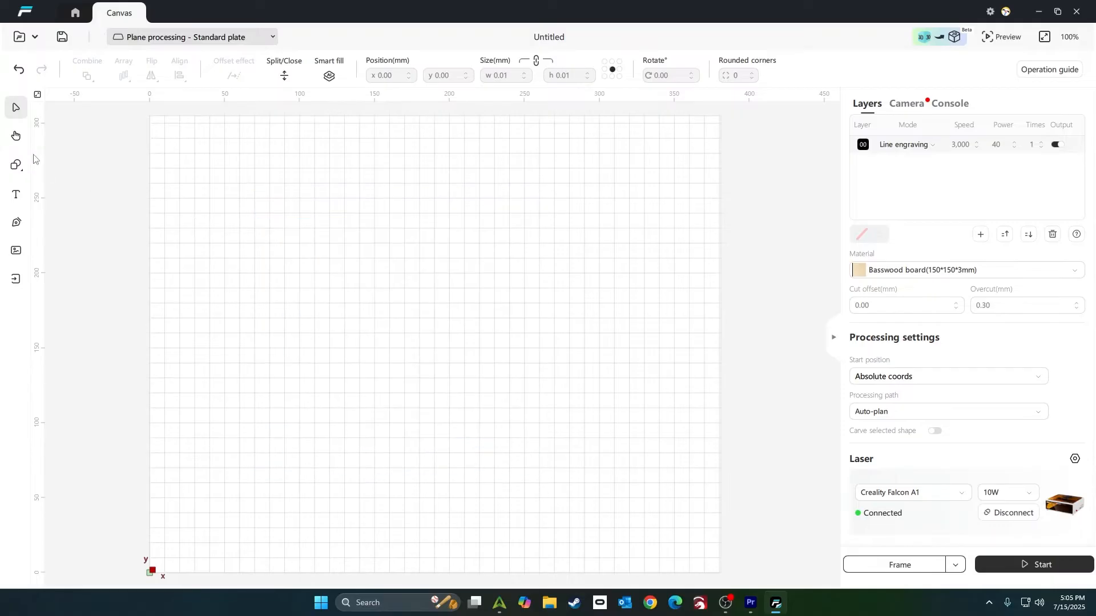
click(16, 165)
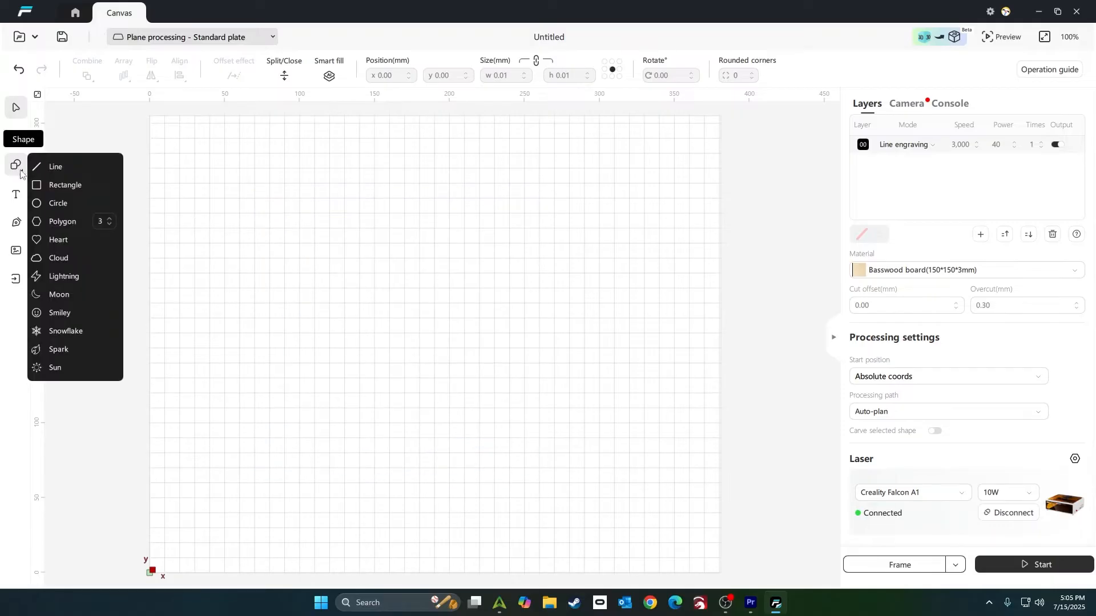
click(57, 225)
drag(300, 246, 519, 478)
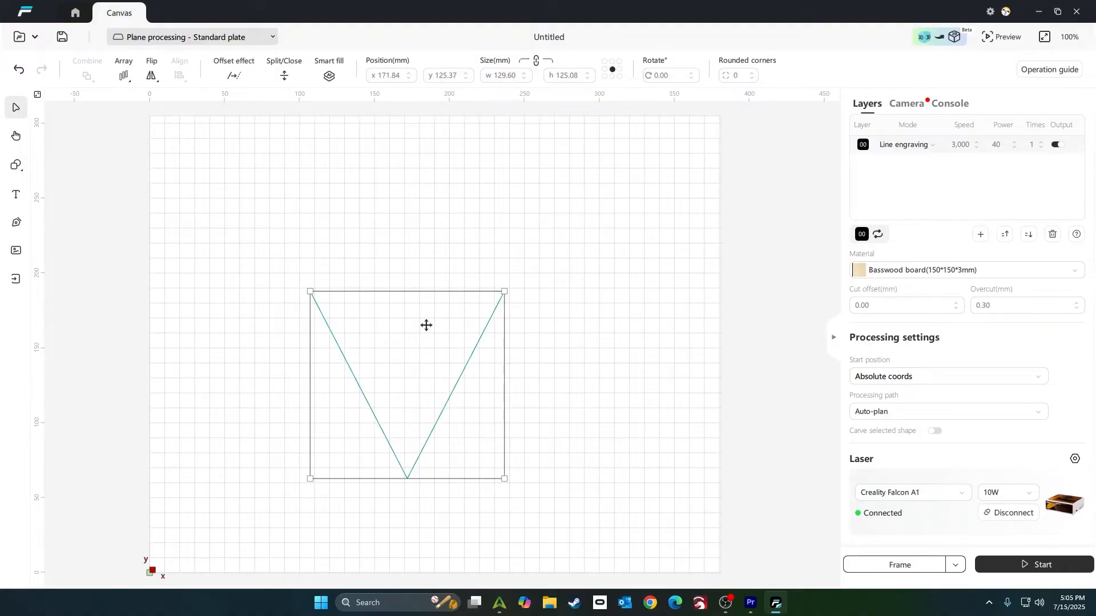
key(Delete)
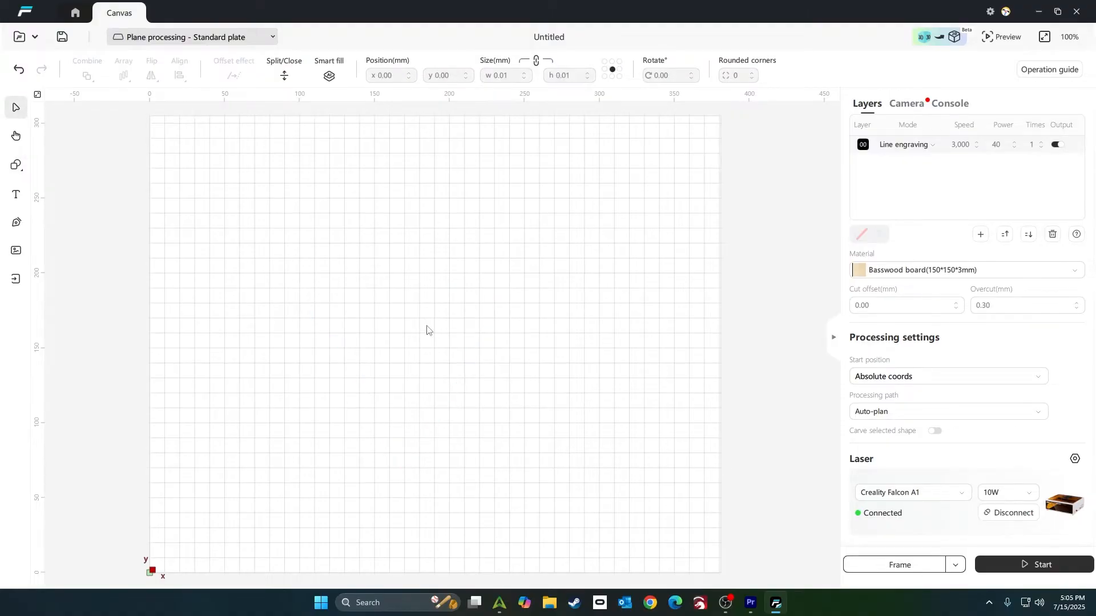
Add the text "Hello" in the upper part of the work area, and delete it
click(16, 195)
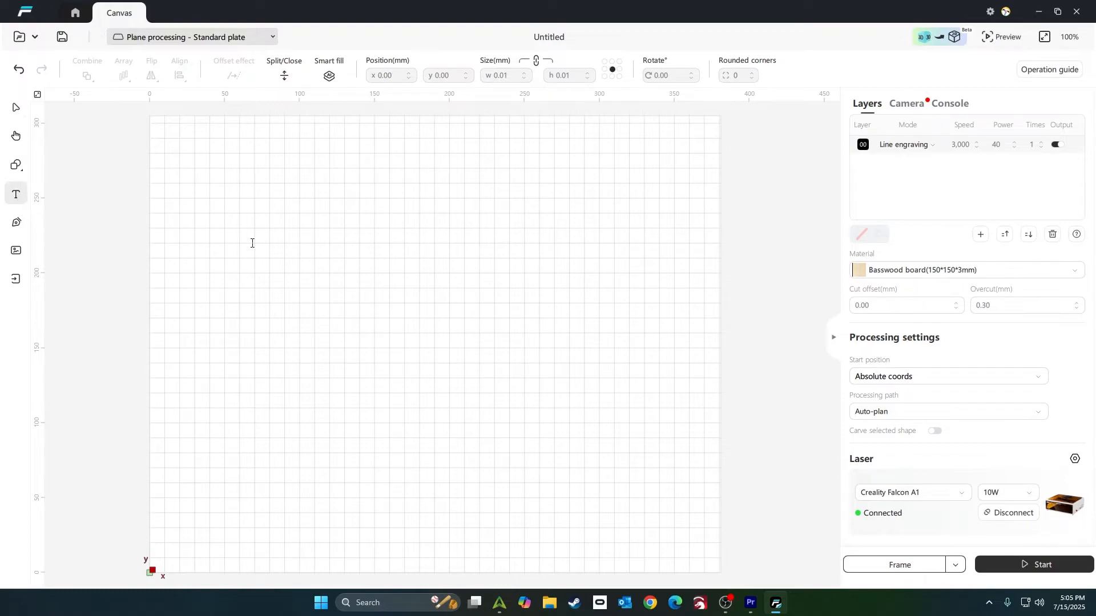
click(291, 242)
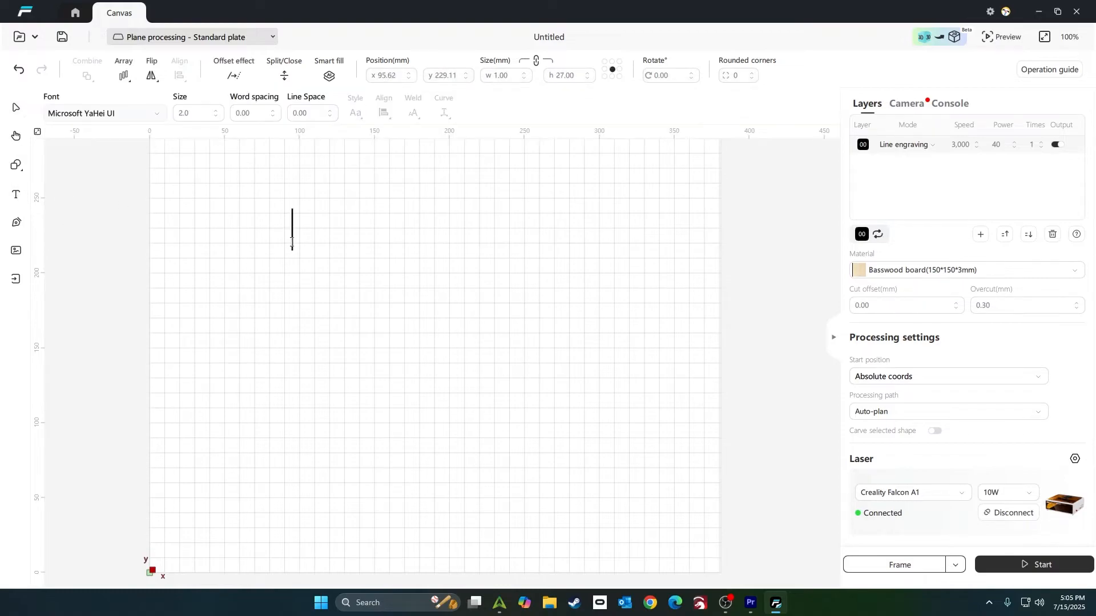
text(Hello)
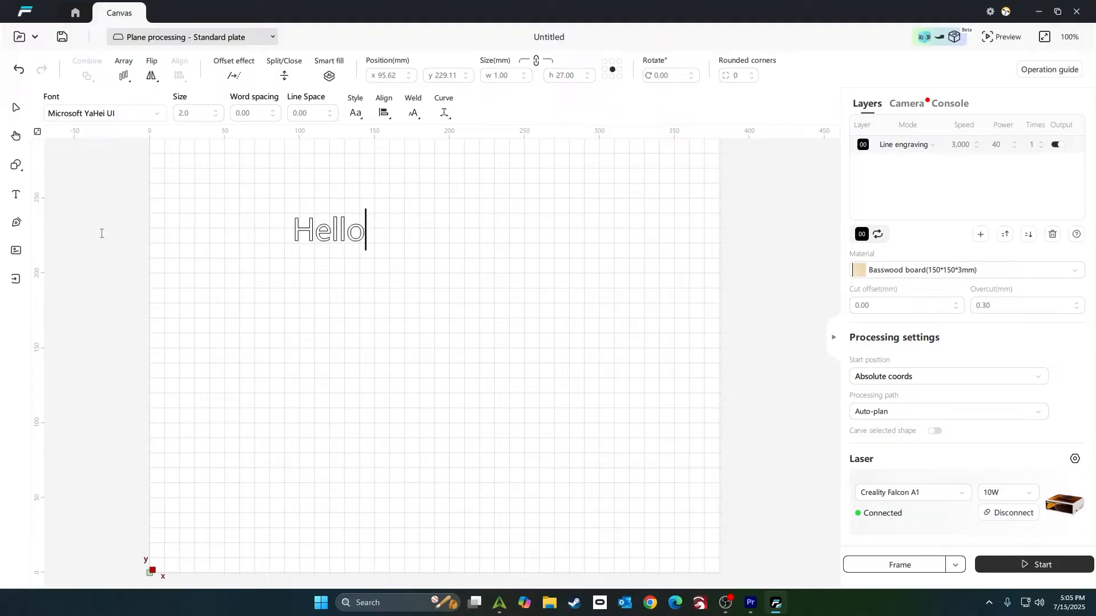
key(Escape)
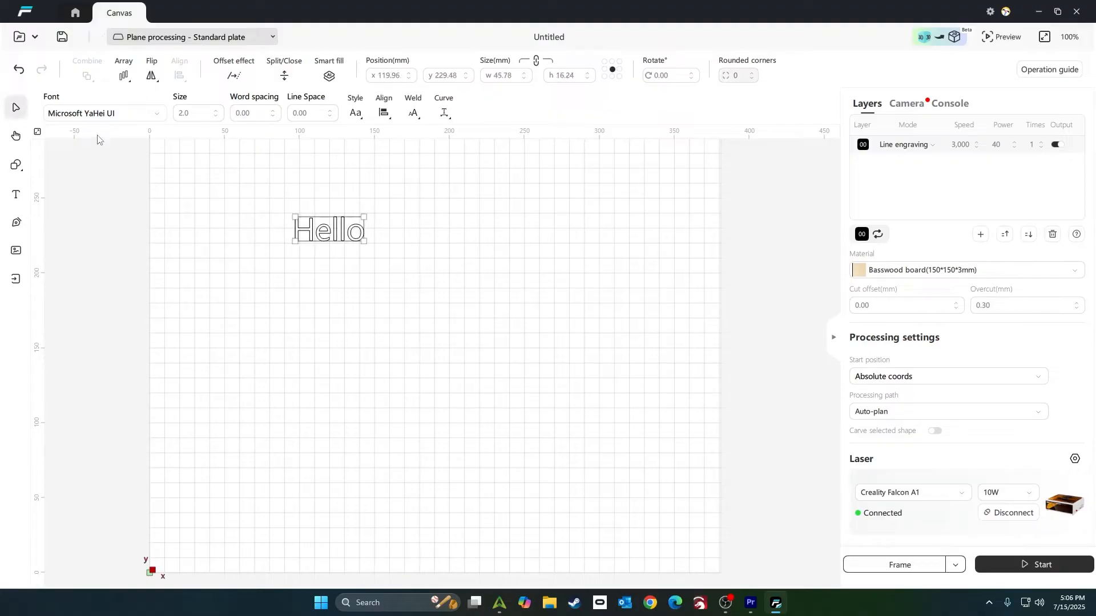
key(Delete)
Sketch a freeform zigzag path with the Pen tool in the upper part of the work area, and delete it
click(16, 222)
right_click(241, 236)
drag(272, 208, 364, 222)
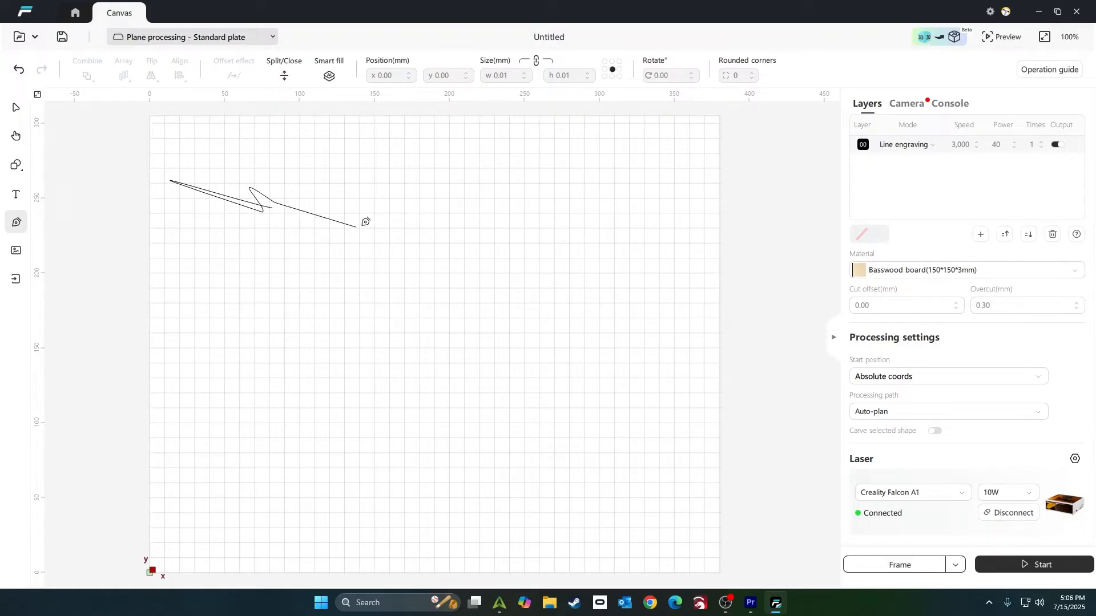
right_click(361, 226)
key(Delete)
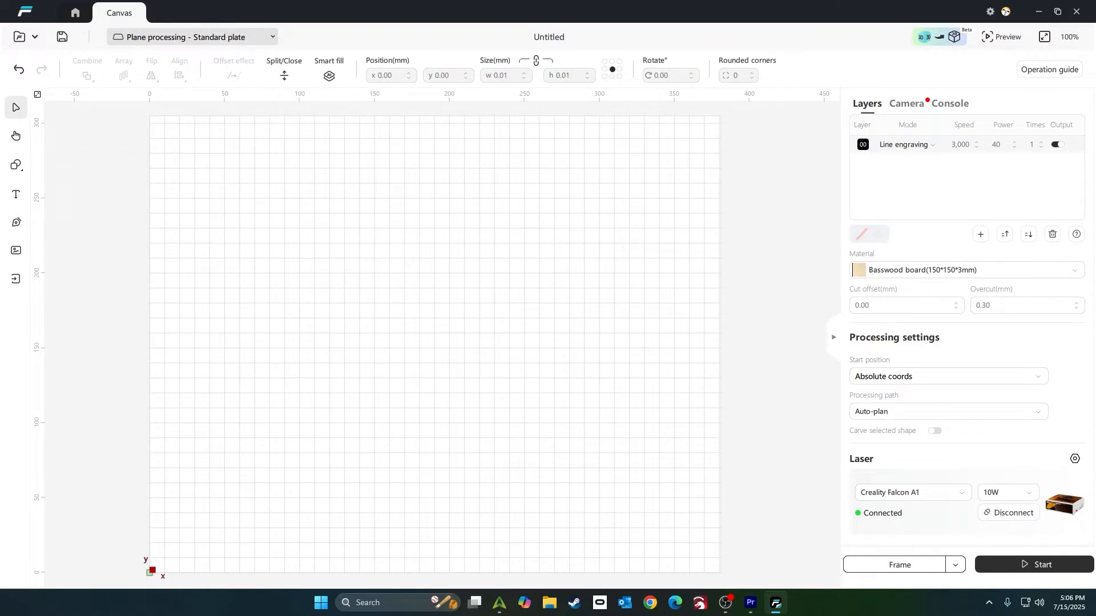
Browse the designs in the Image Library, sort them by hot, and close the library
click(15, 252)
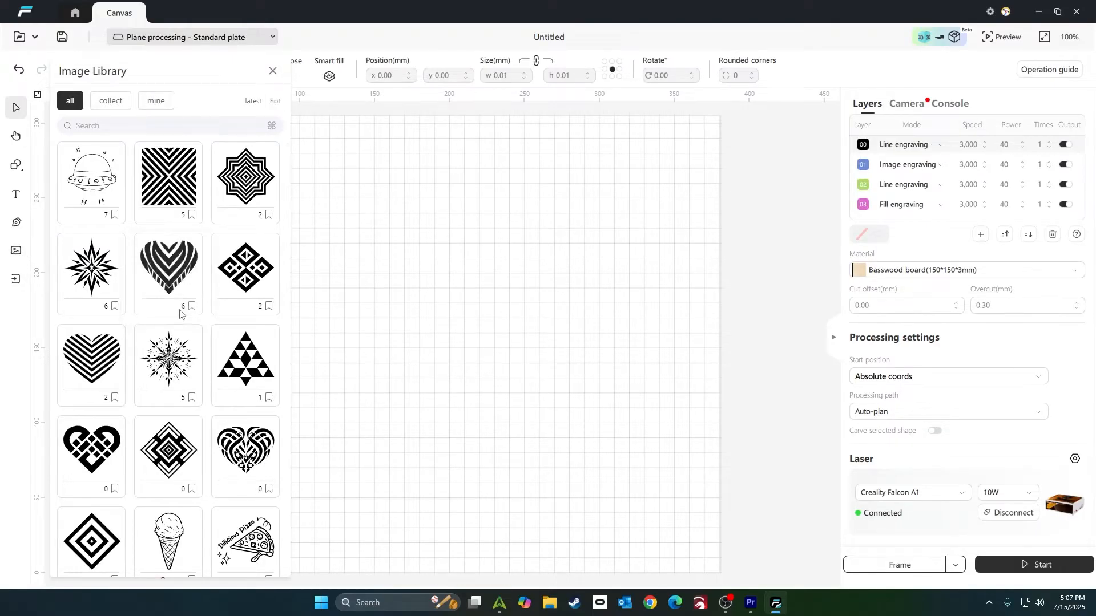
scroll(171, 296, down, 6)
scroll(177, 315, down, 10)
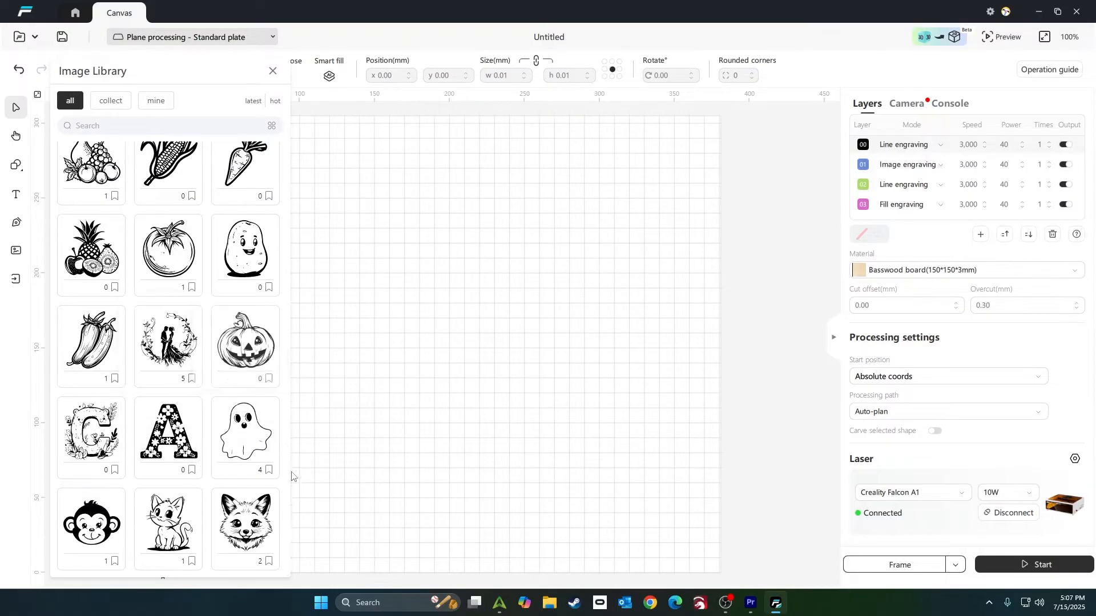
drag(284, 442, 281, 119)
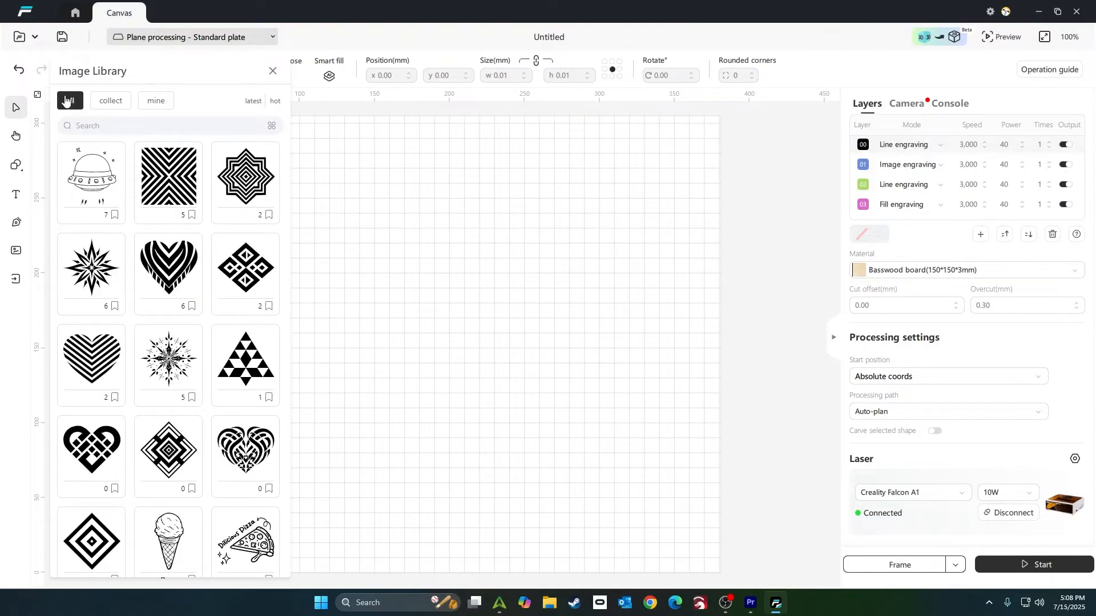
mouse_move(288, 152)
mouse_down()
mouse_move(311, 460)
mouse_move(301, 460)
mouse_move(278, 323)
mouse_move(284, 143)
mouse_up()
click(275, 101)
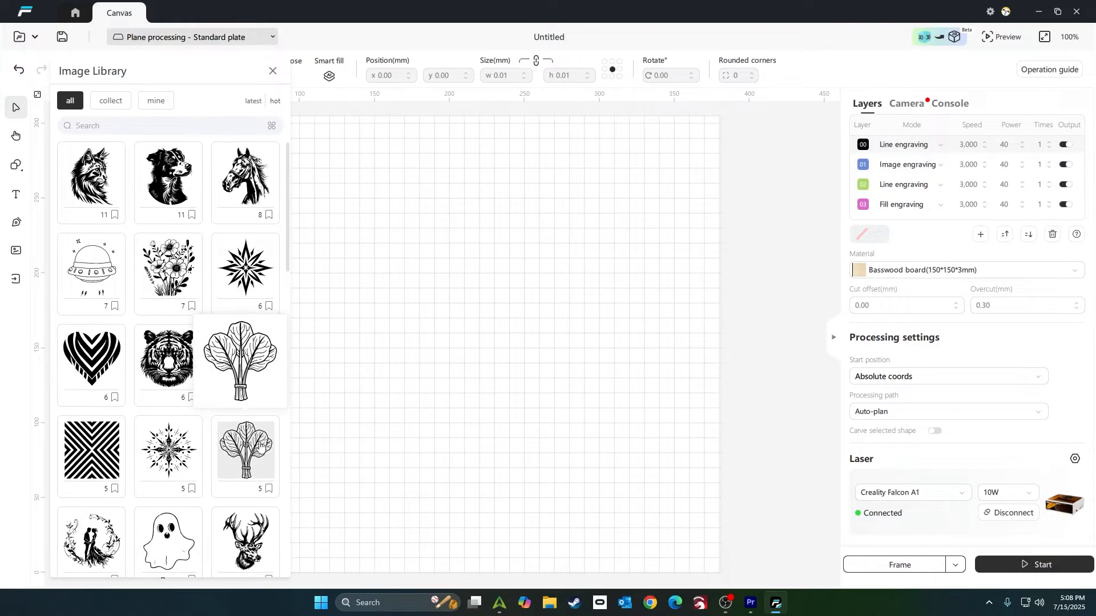
mouse_move(248, 574)
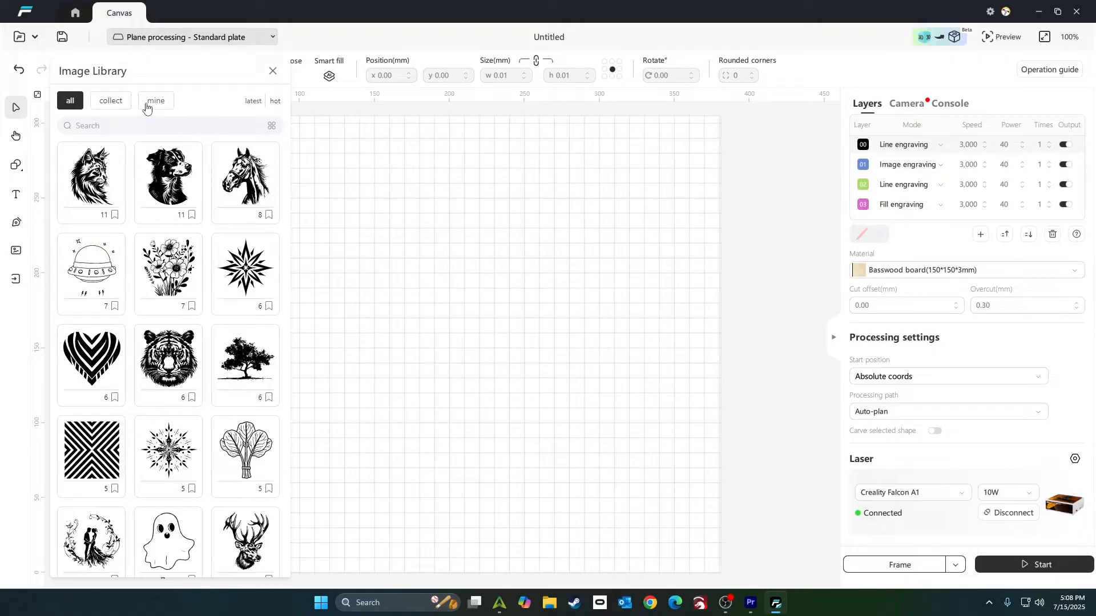
click(429, 298)
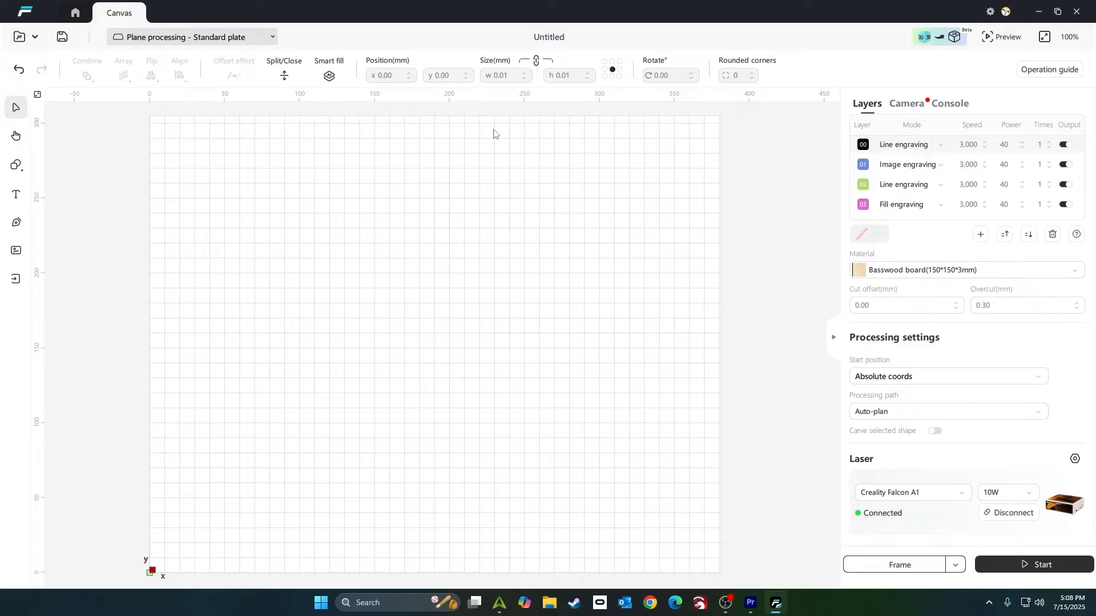
Import the patterned standing dog image _53fa93d2-2376-41b5-8f6c-e9ac802bfd1c from the AI generated folder and place it in the middle of the work area
click(16, 279)
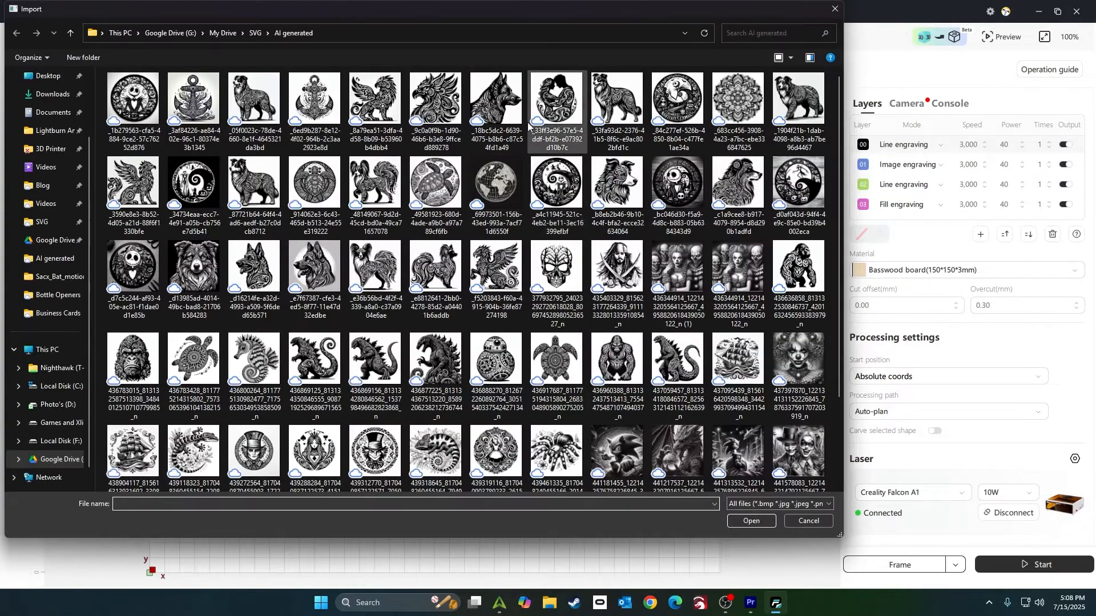
click(617, 102)
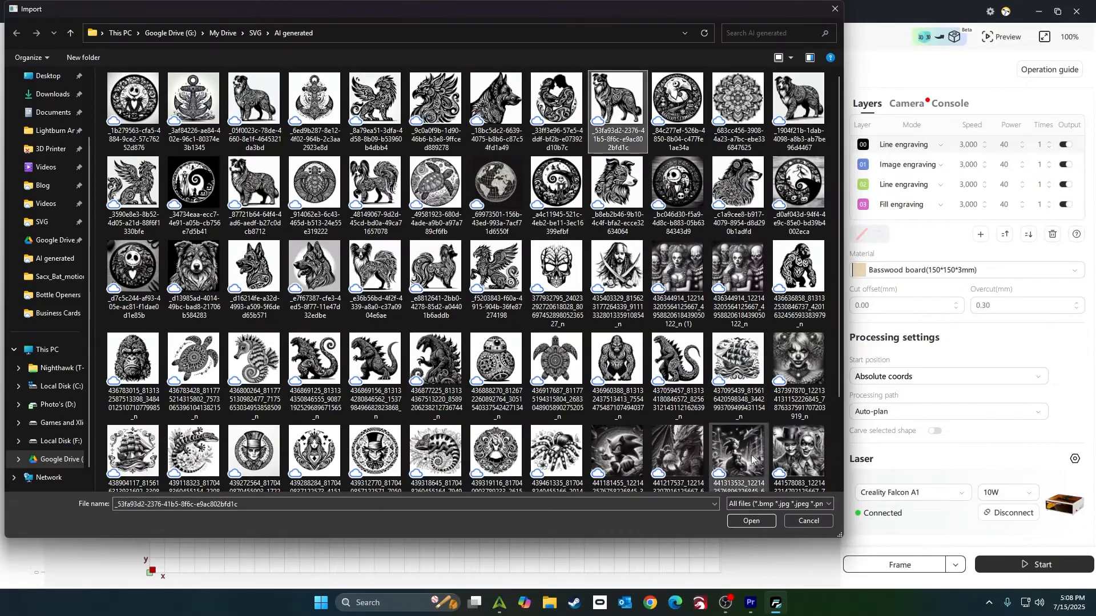
click(751, 520)
drag(522, 315, 429, 287)
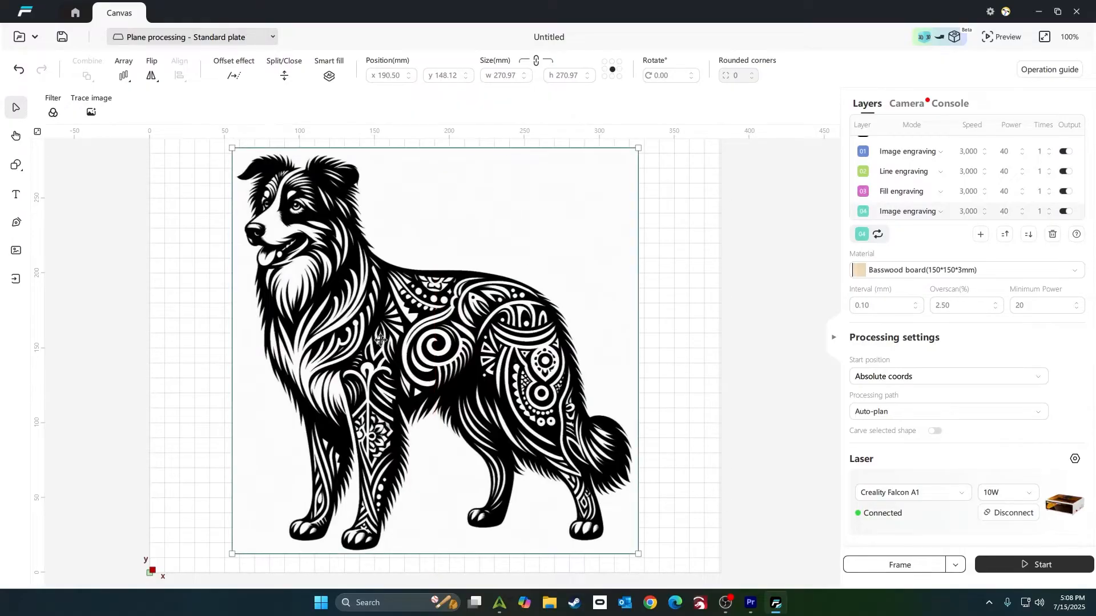
Trace the dog image with a threshold of 60 and delete the original image, keeping the traced outline
right_click(464, 237)
click(537, 356)
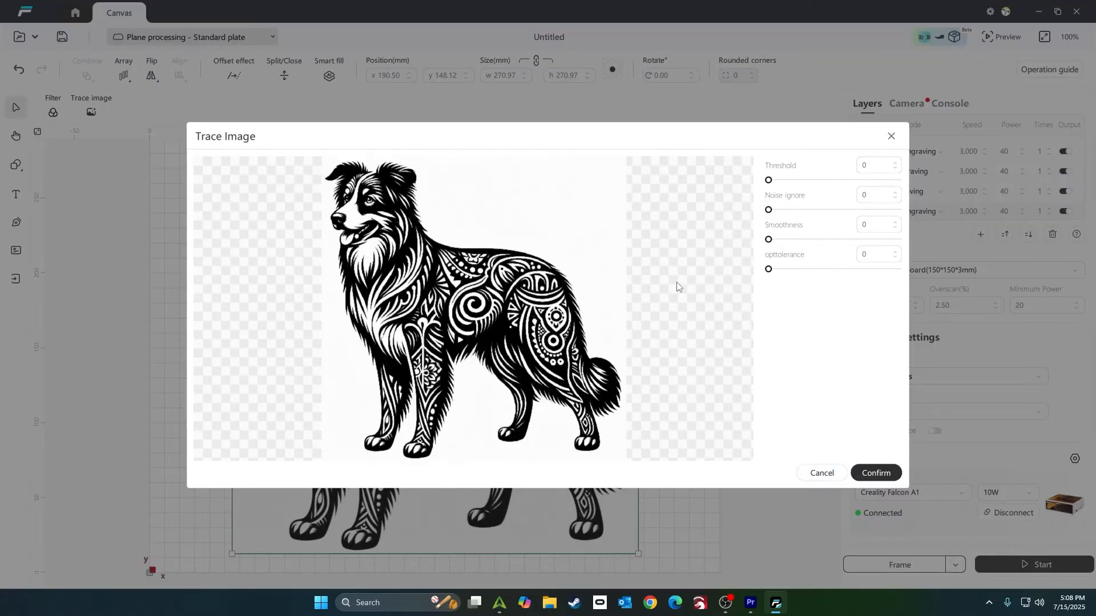
drag(771, 181, 799, 180)
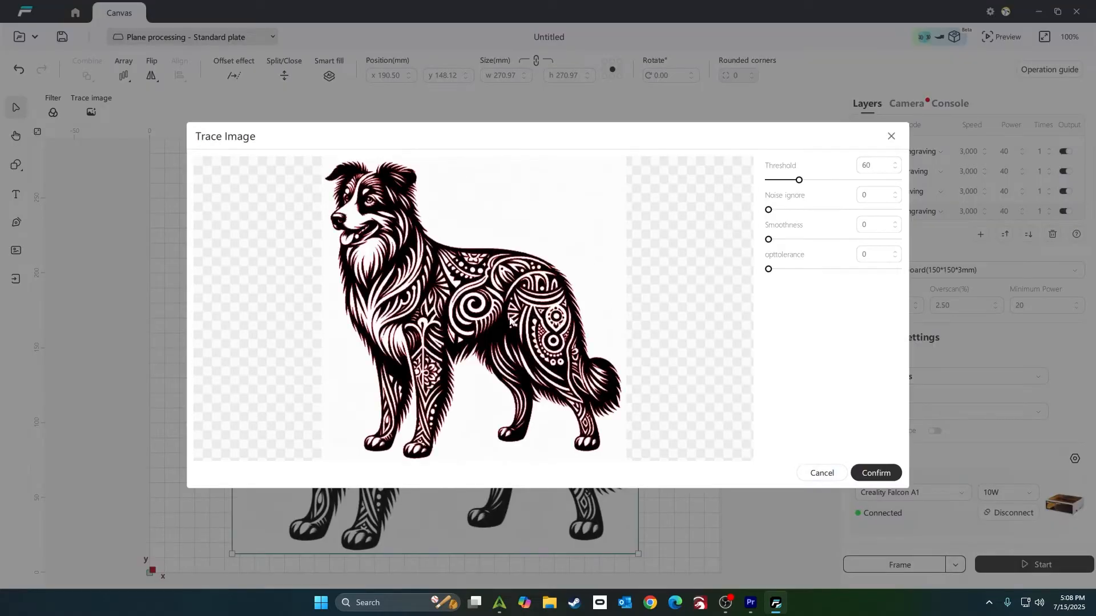
click(875, 472)
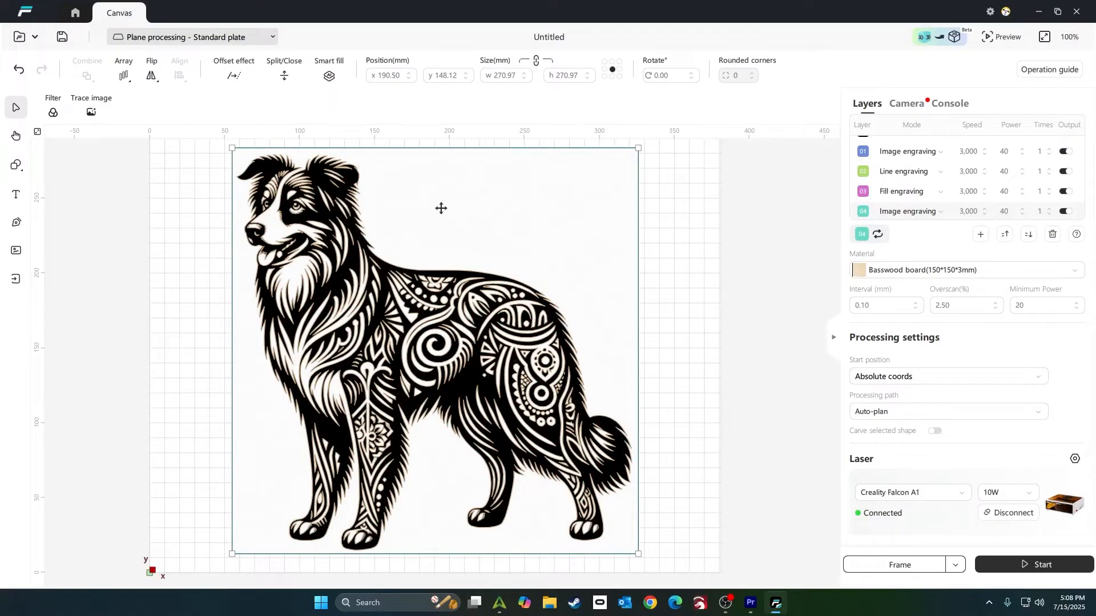
key(Delete)
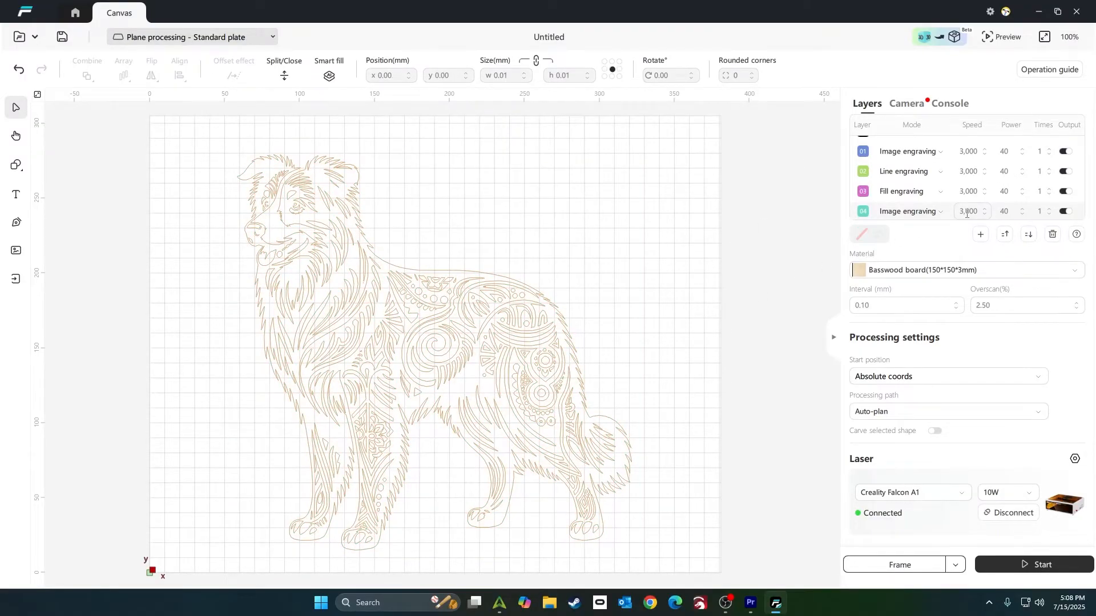
Set the traced dog's layer 05 to Fill engraving and make layer 00 the active layer
scroll(937, 199, down, 1)
click(937, 202)
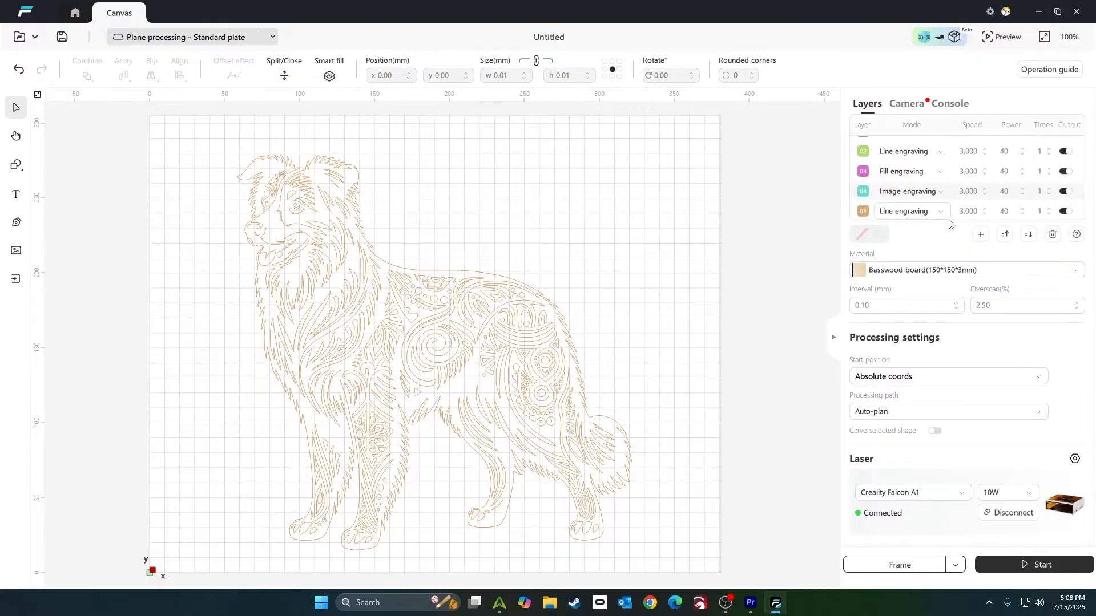
click(940, 212)
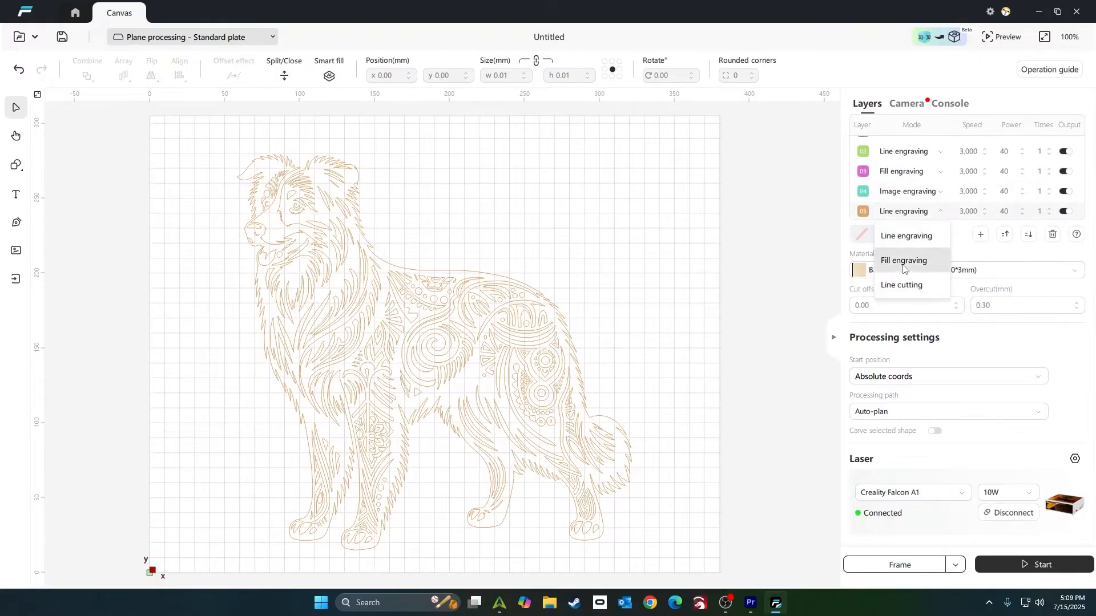
click(904, 260)
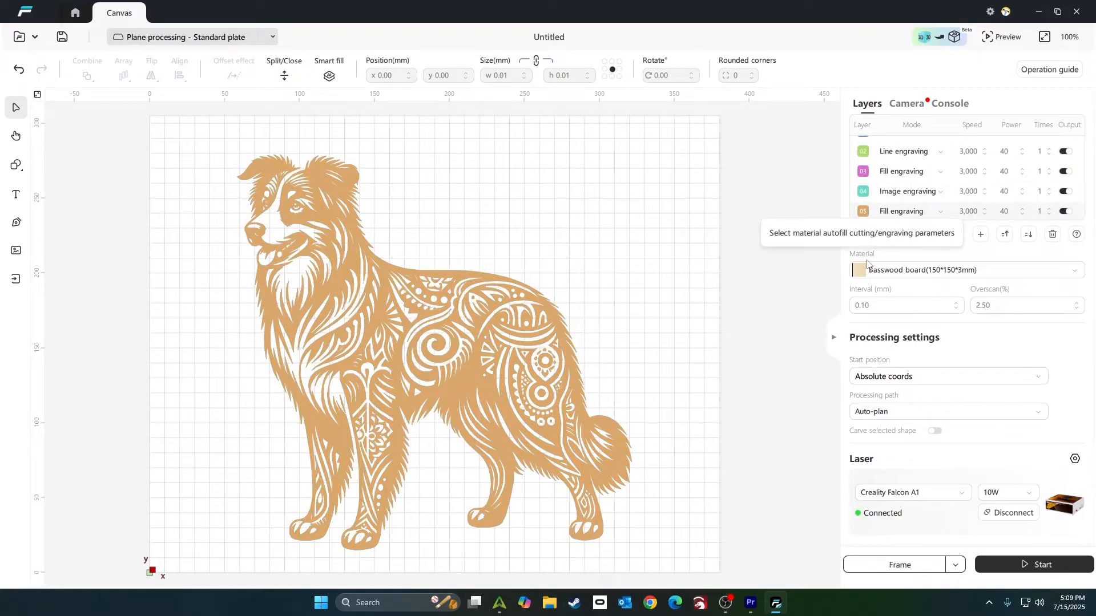
scroll(896, 188, up, 2)
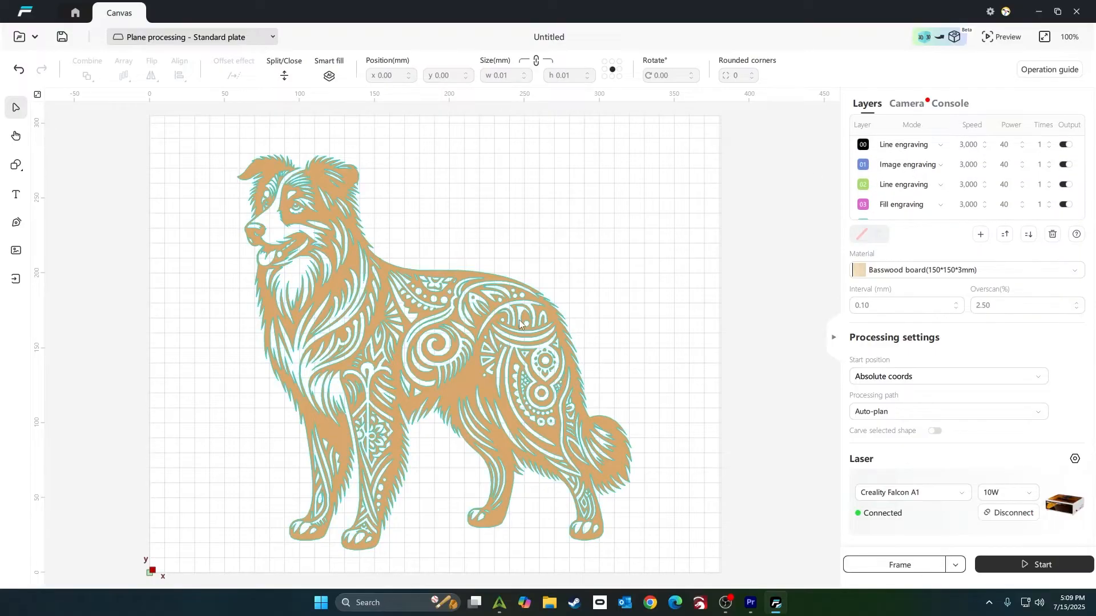
click(858, 149)
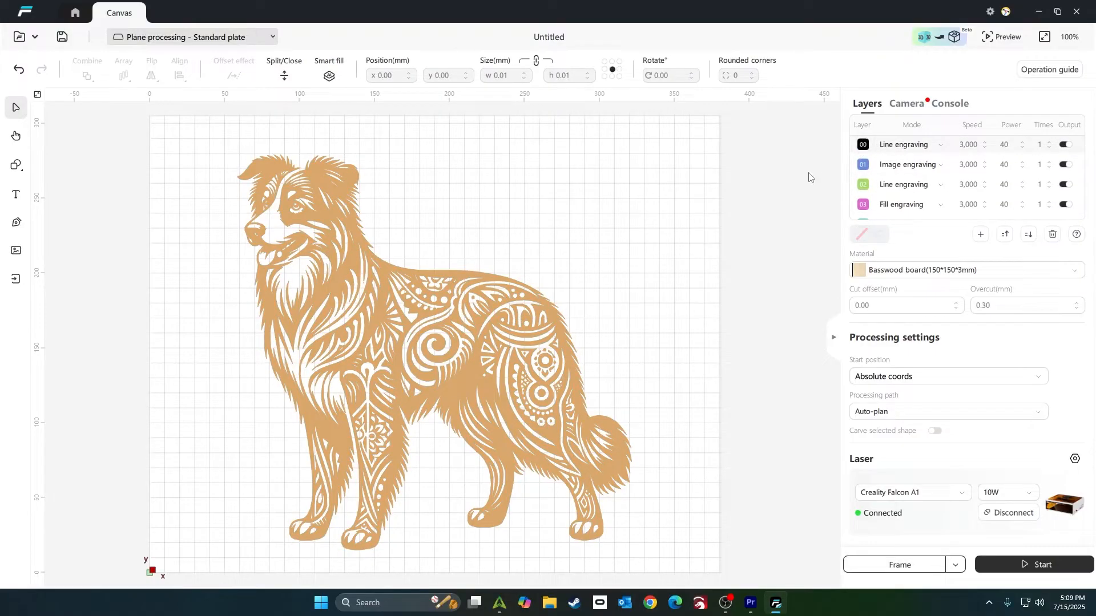
Move the traced dog to layer 00 and set that layer to Fill engraving
click(510, 296)
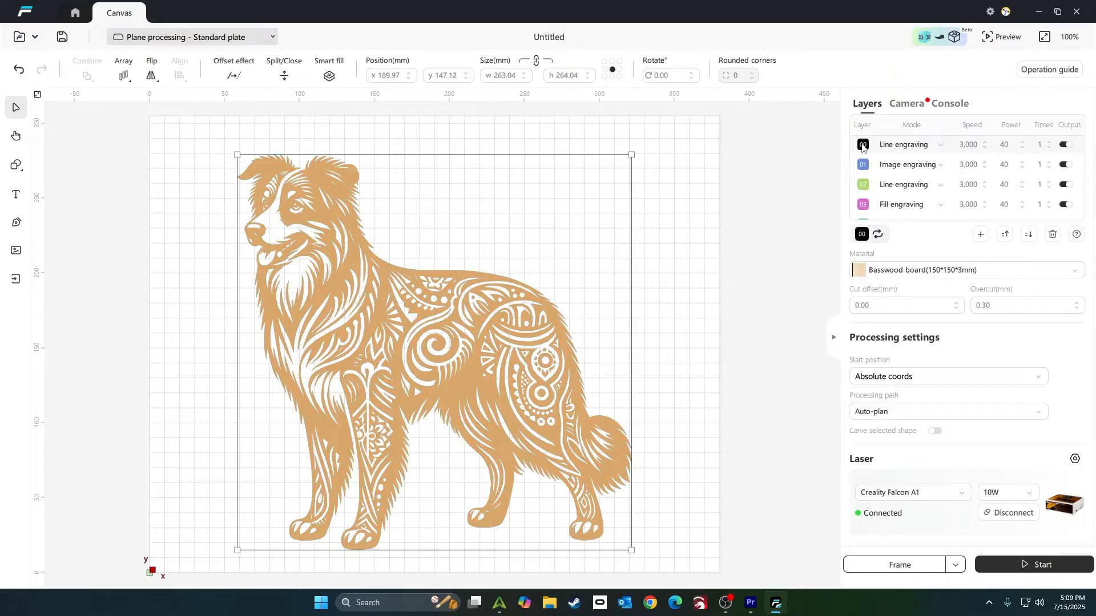
click(863, 146)
click(932, 146)
click(913, 196)
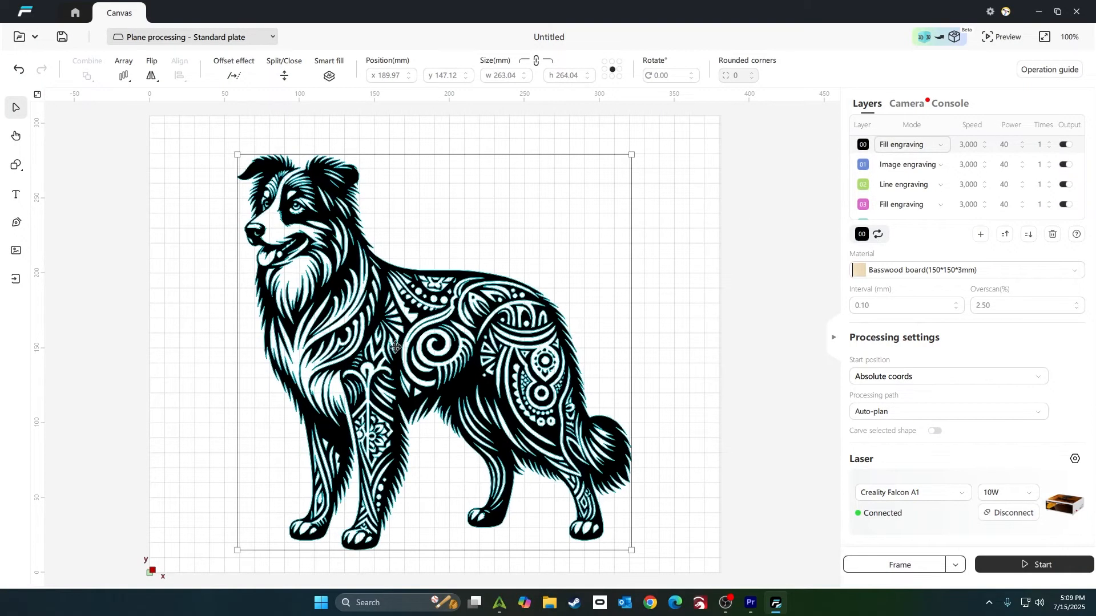
Add the traced dog to the image library and display the library's own saved images
right_click(373, 296)
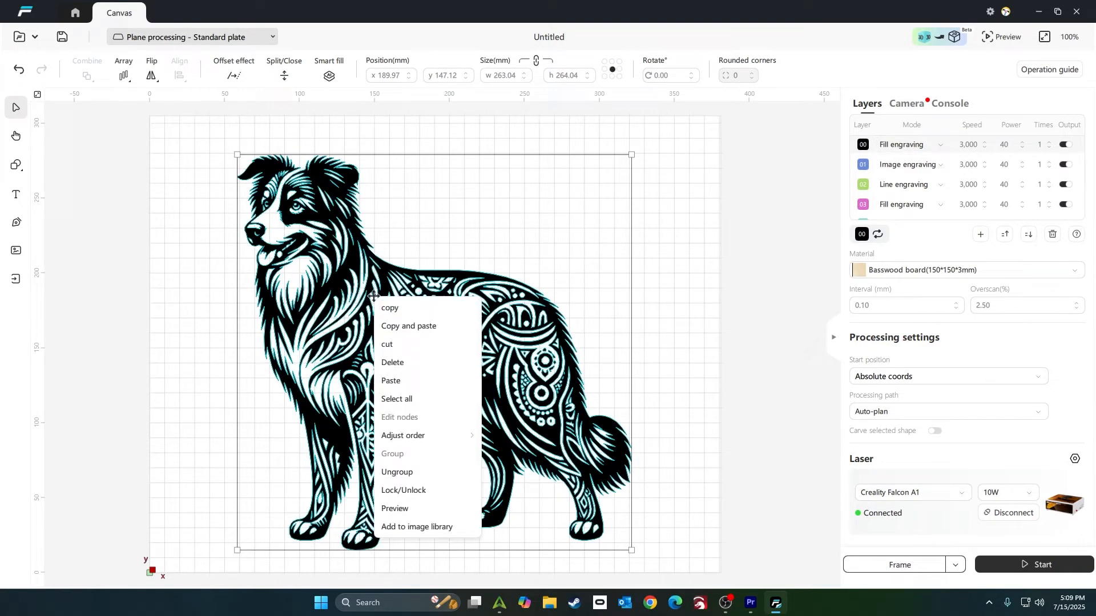
click(419, 526)
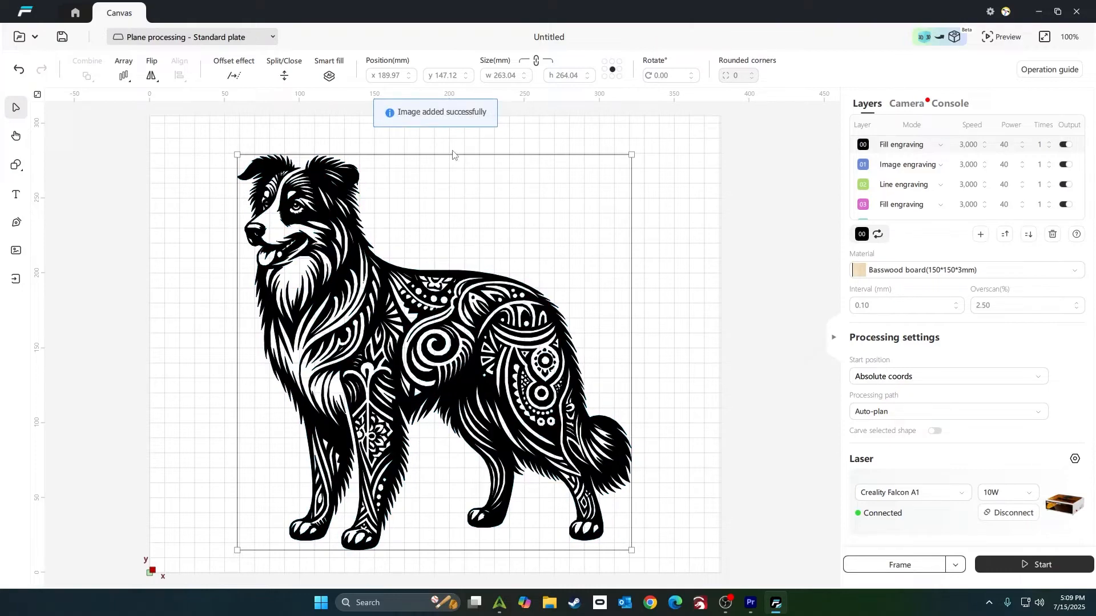
click(15, 251)
click(157, 102)
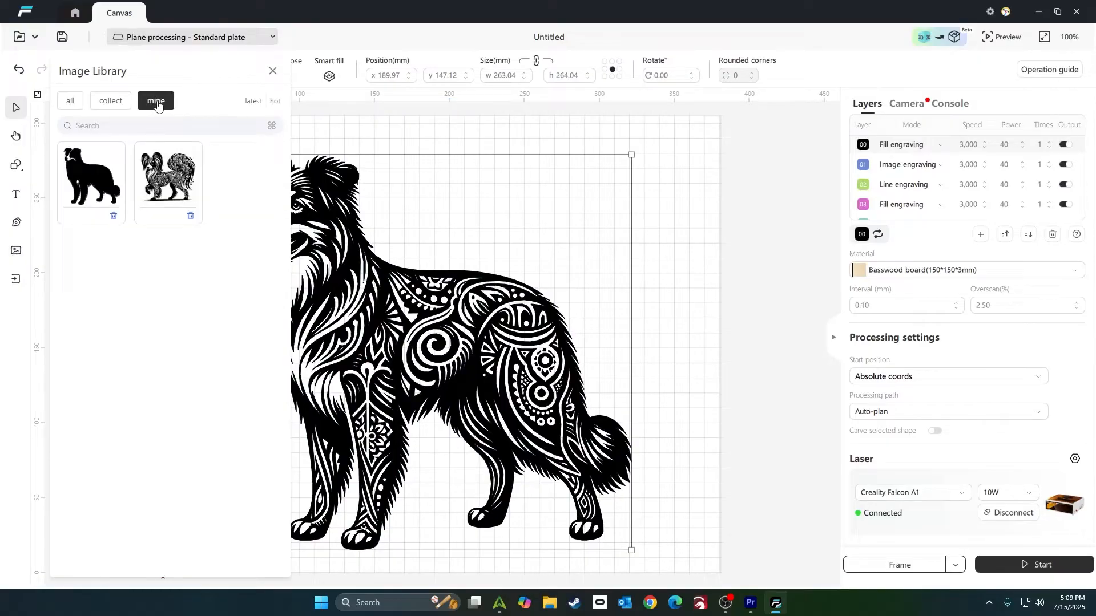
Place the saved standing dog from the Image Library on the canvas and move it up and right of the first dog
mouse_move(80, 176)
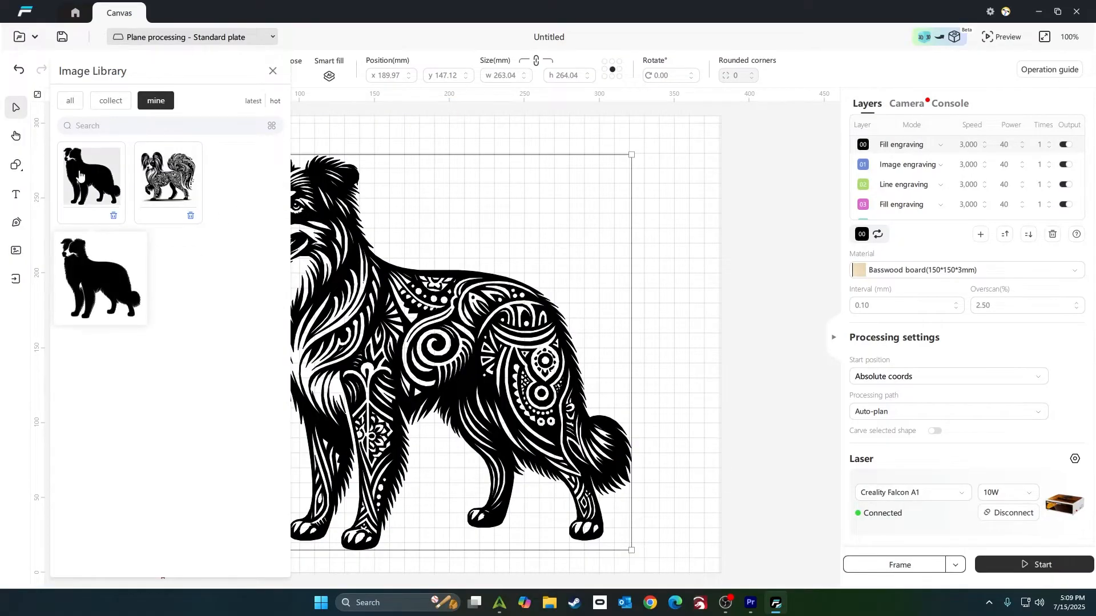
click(74, 194)
drag(479, 298, 744, 225)
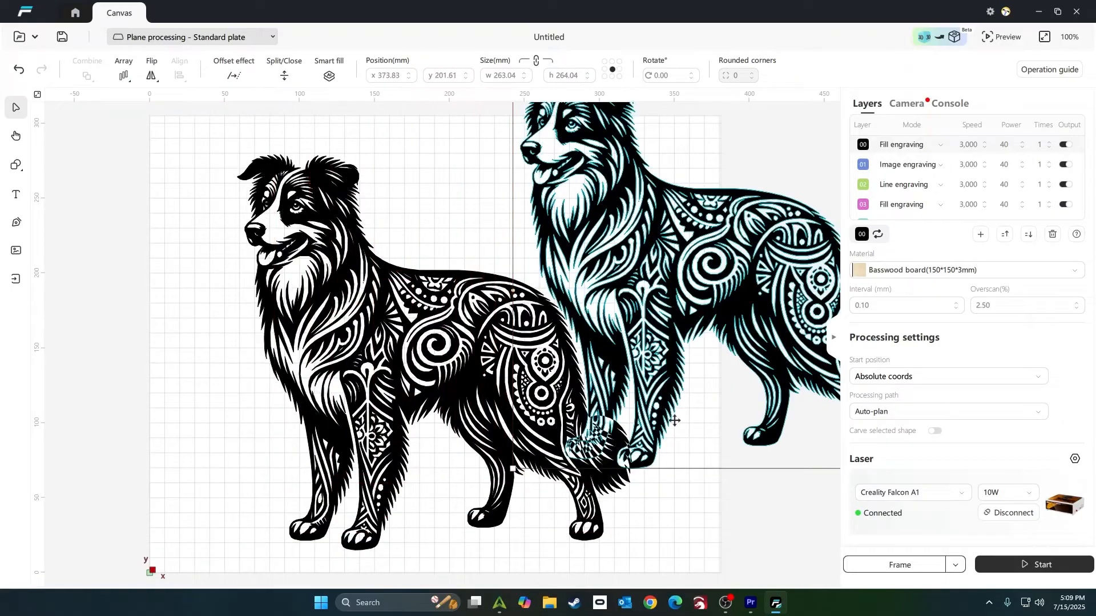
Delete both dogs from the canvas
click(428, 455)
key(Delete)
click(630, 265)
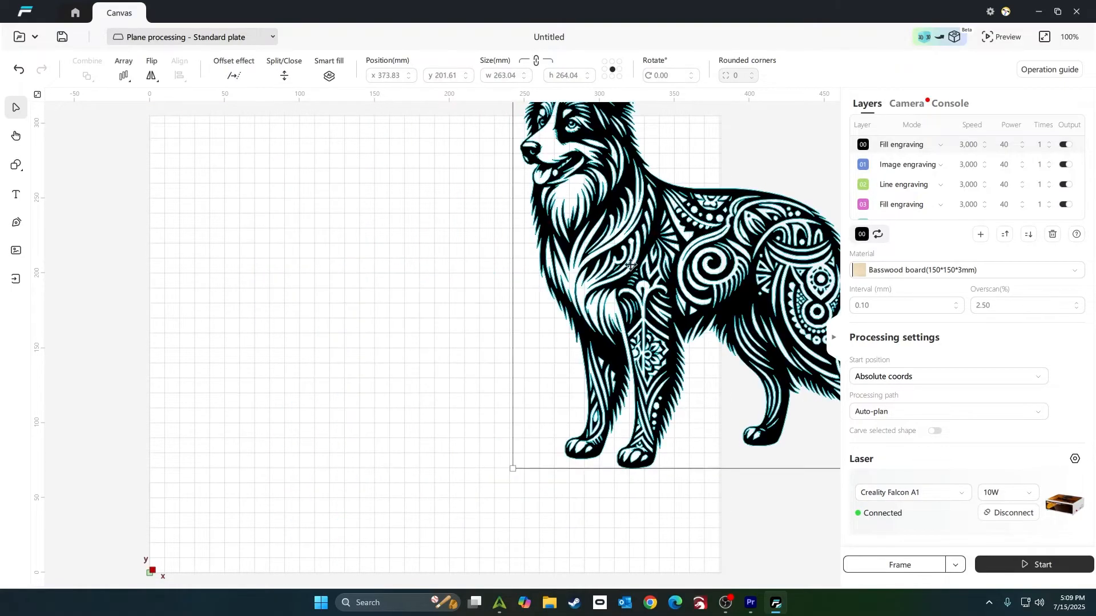
key(Delete)
click(17, 279)
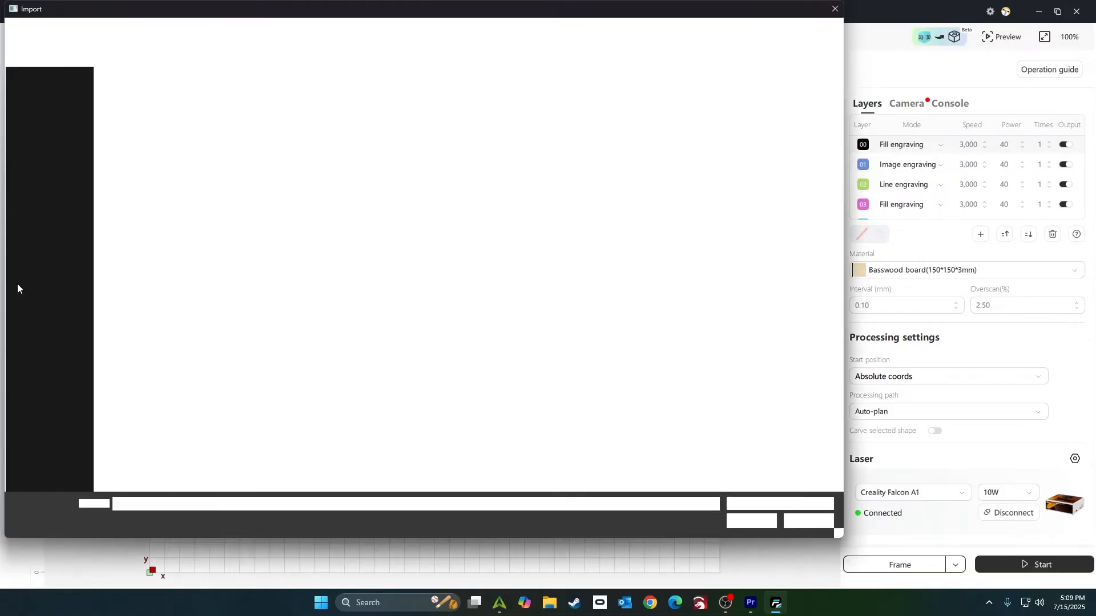
click(834, 9)
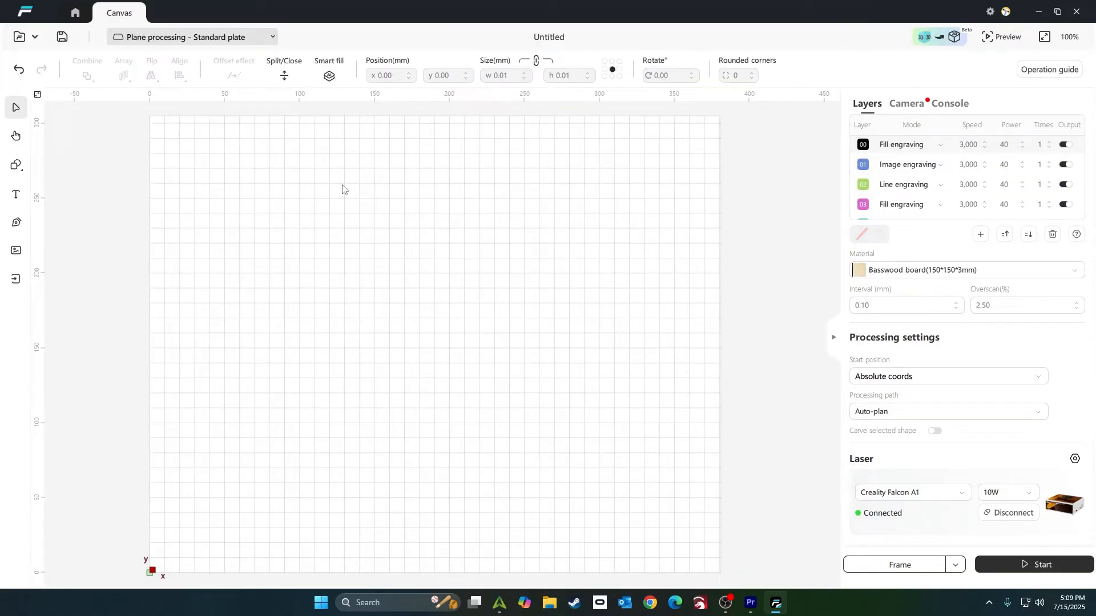
Insert the saved standing dog from the Image Library onto the empty canvas and close the library
click(17, 251)
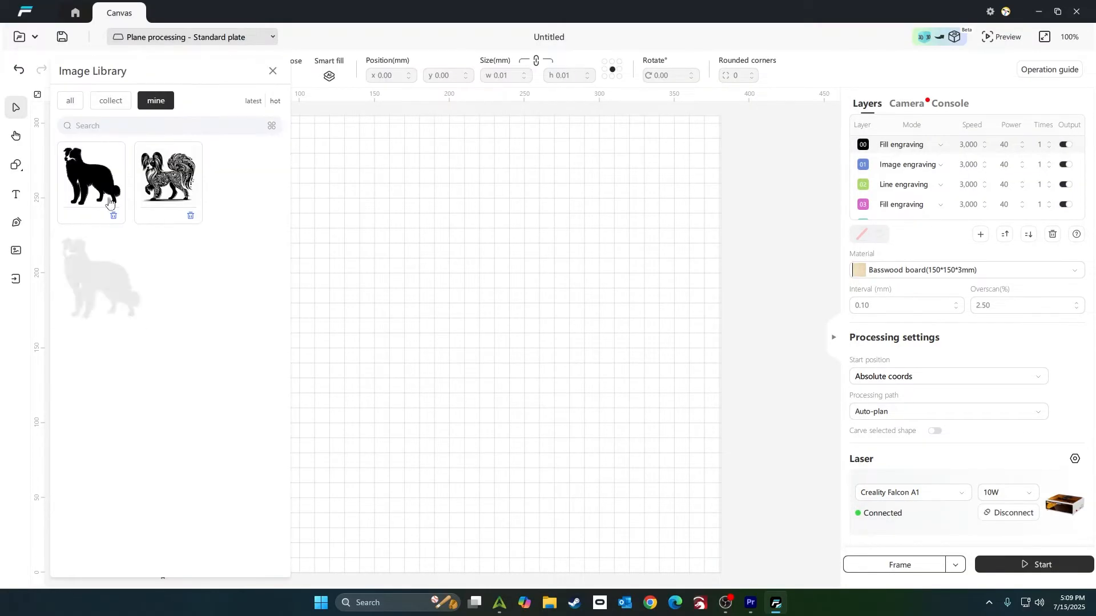
mouse_move(79, 166)
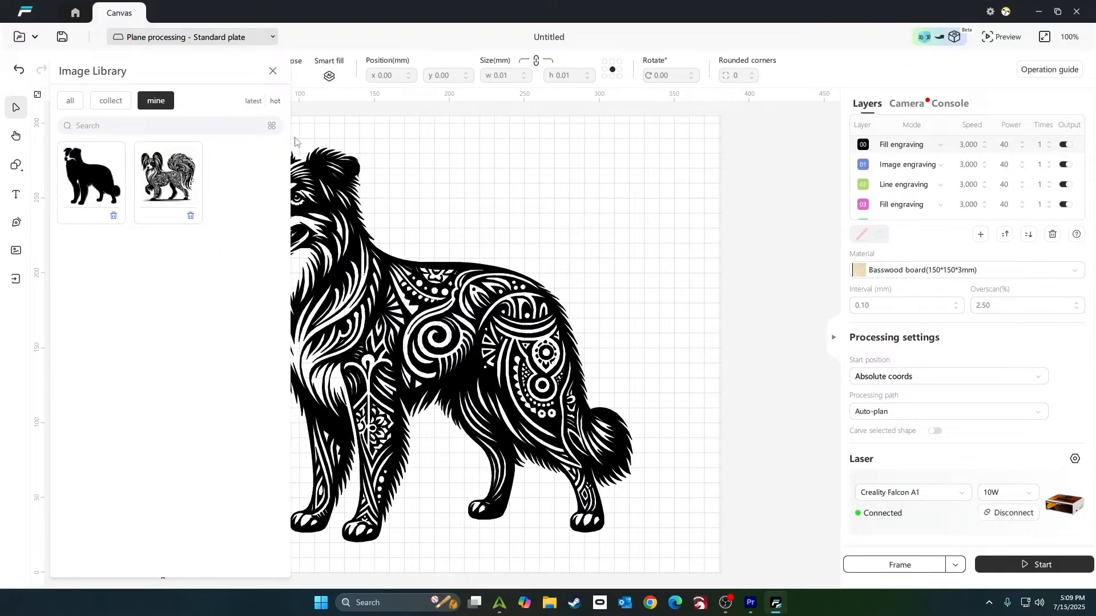
click(273, 71)
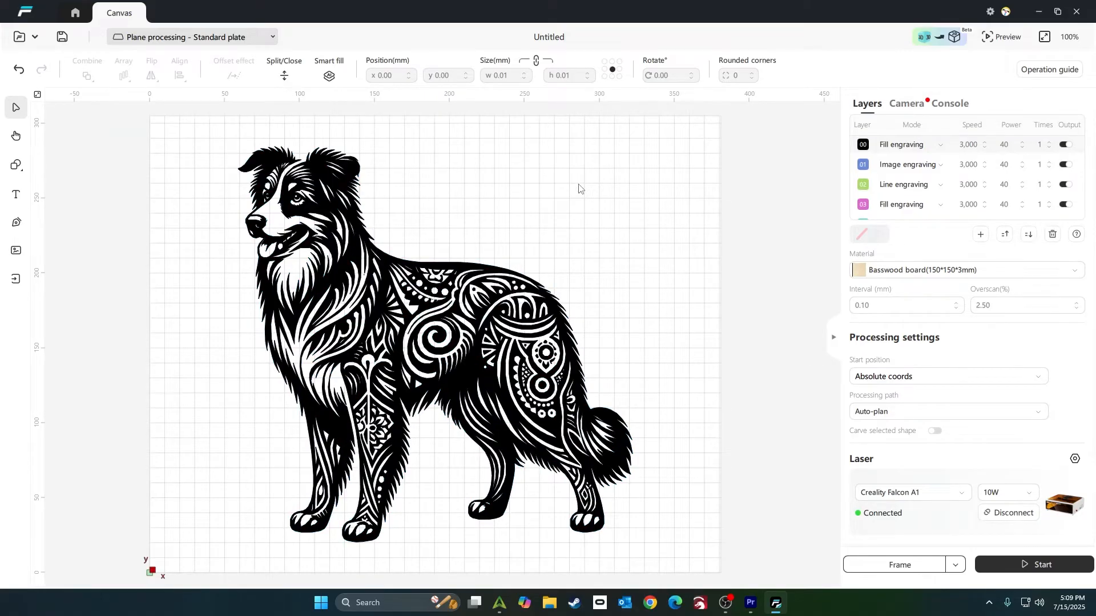
Delete the dog from the canvas and remove layers 00 to 04, keeping only layer 05
click(394, 286)
key(Delete)
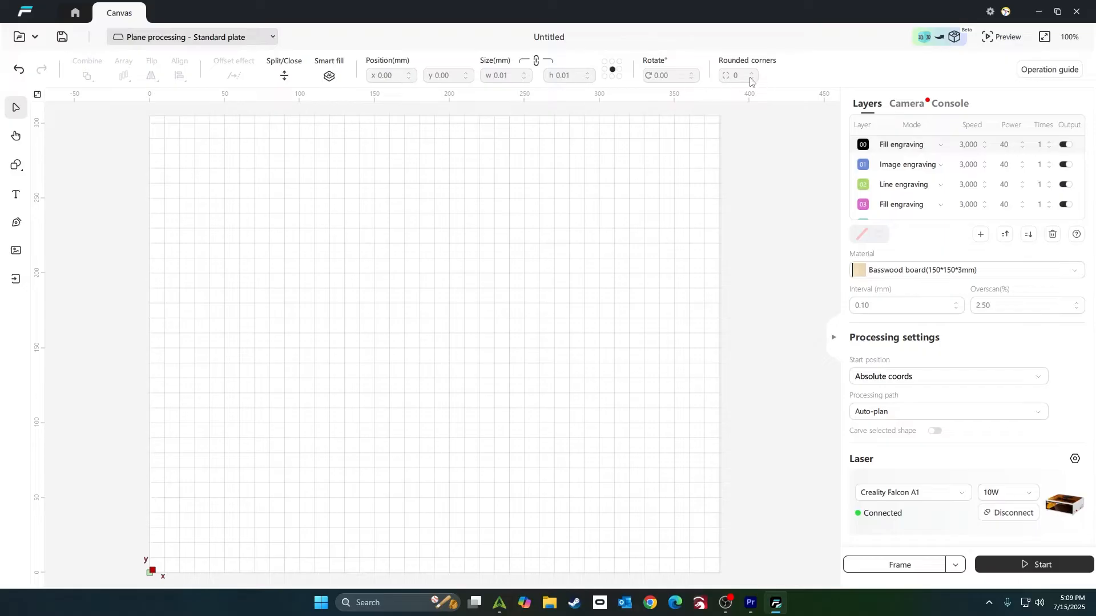
scroll(882, 185, down, 2)
scroll(867, 165, up, 2)
scroll(871, 201, down, 2)
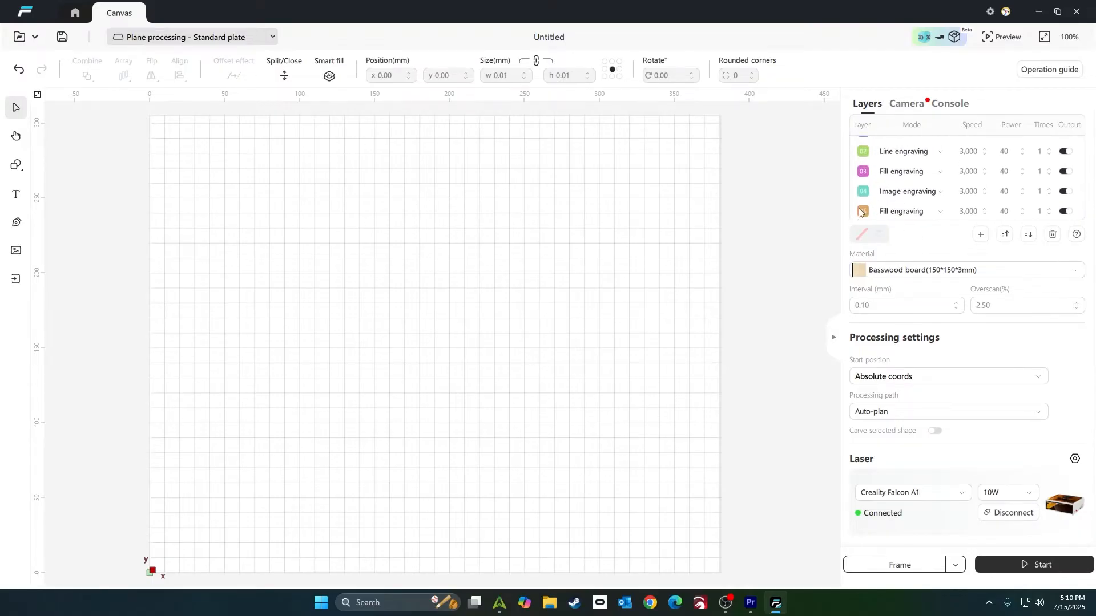
click(1053, 234)
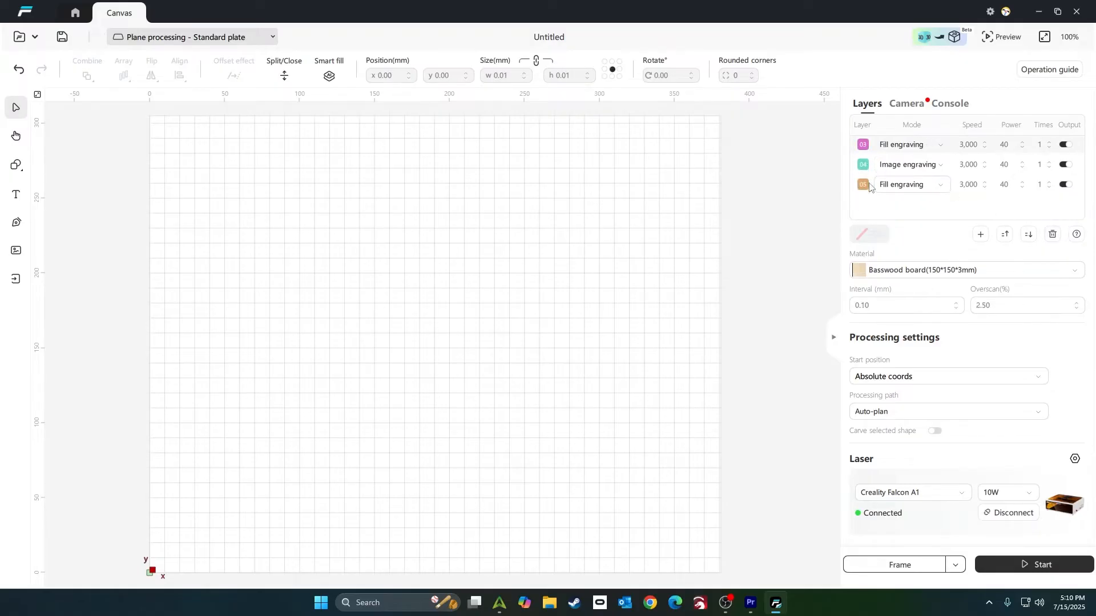
click(1052, 234)
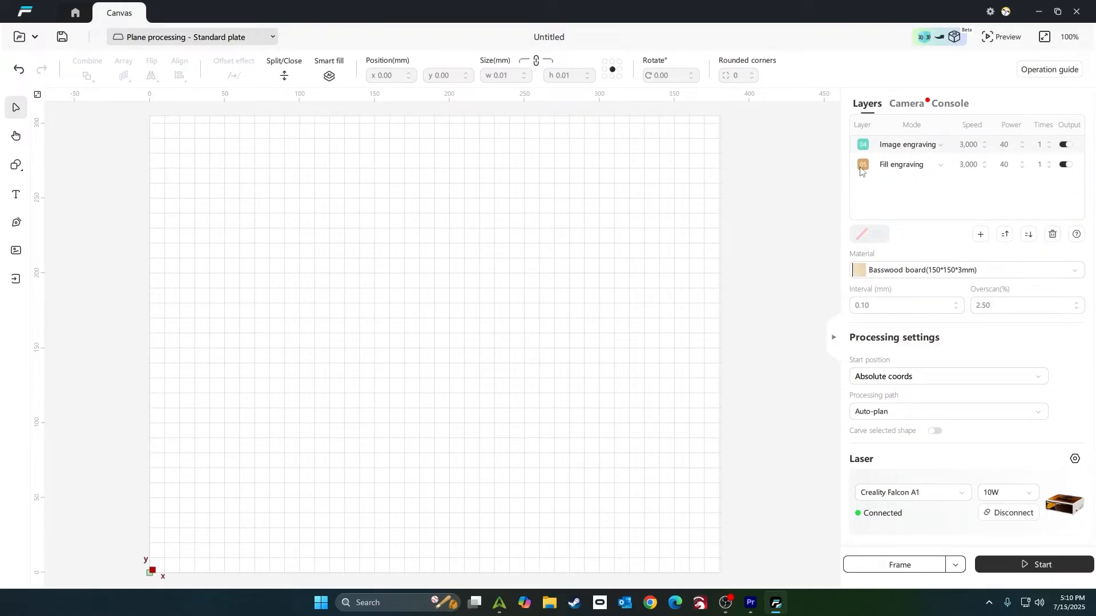
click(1052, 234)
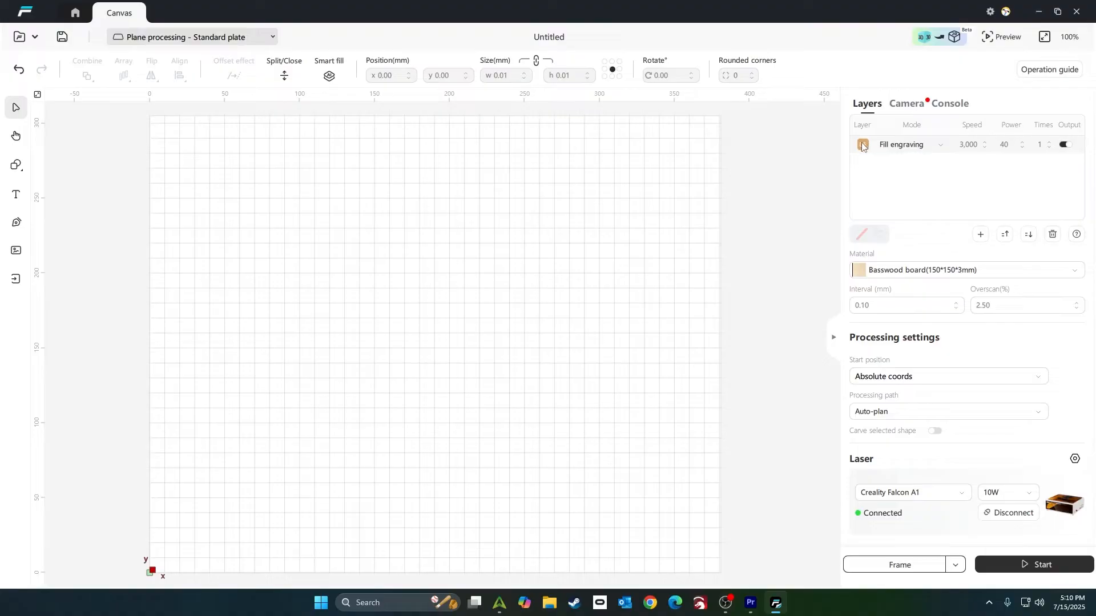
Switch layer 05 through Line engraving and Fill engraving, ending on Line cutting
click(923, 146)
click(908, 167)
click(917, 149)
click(905, 194)
click(903, 147)
click(897, 219)
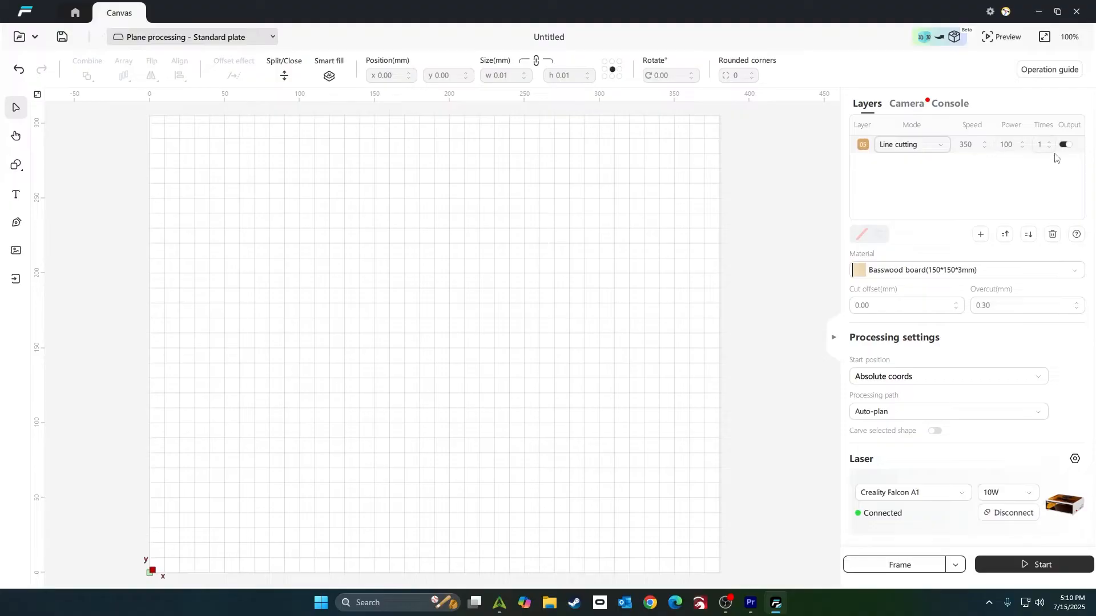
Set the material for all layers to Oak plywood, 3mm thick, size 200*200
click(1076, 274)
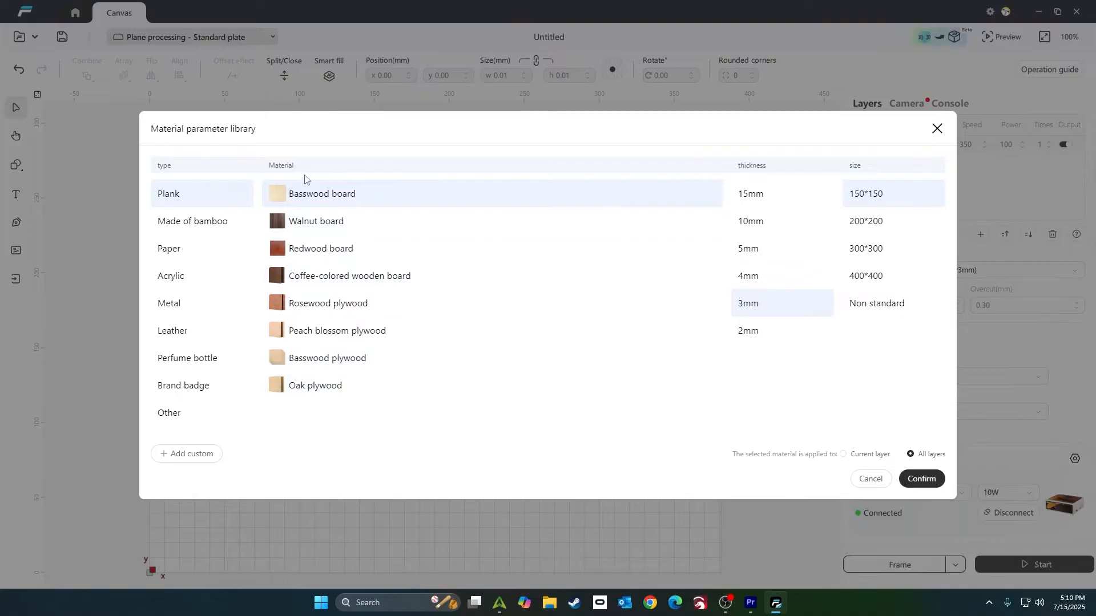
click(309, 385)
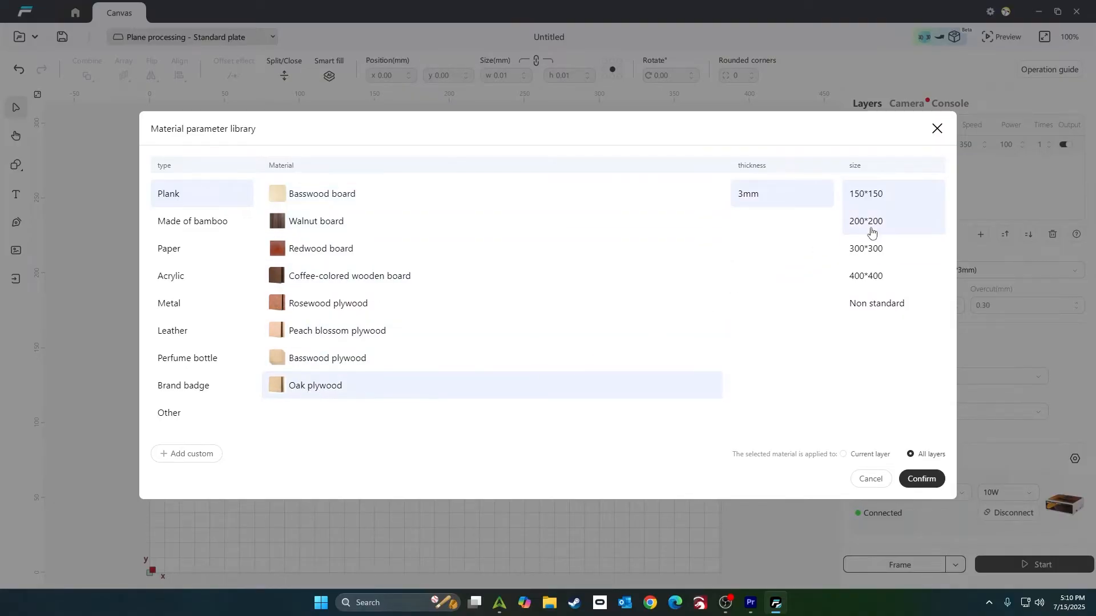
click(873, 225)
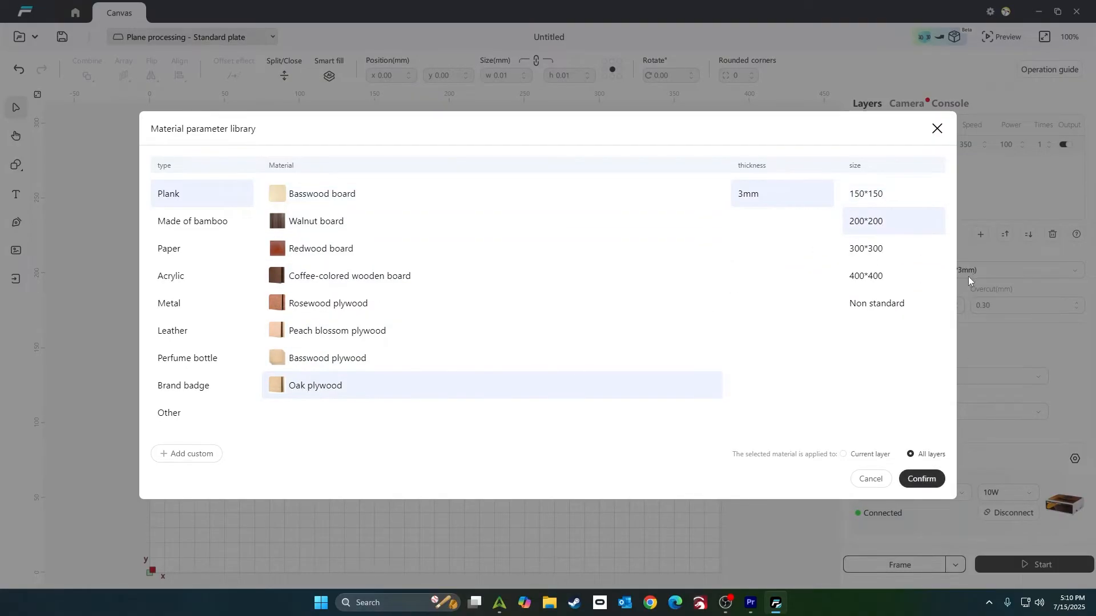
click(921, 479)
Switch layer 05 to Line engraving and back to Line cutting
click(939, 147)
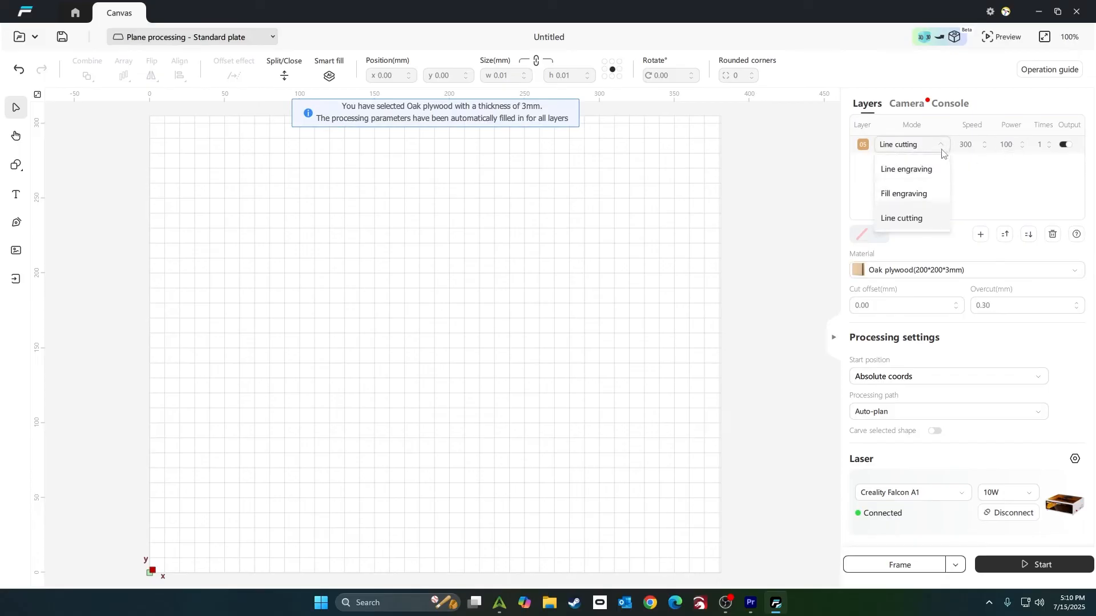
click(920, 174)
click(942, 144)
click(905, 221)
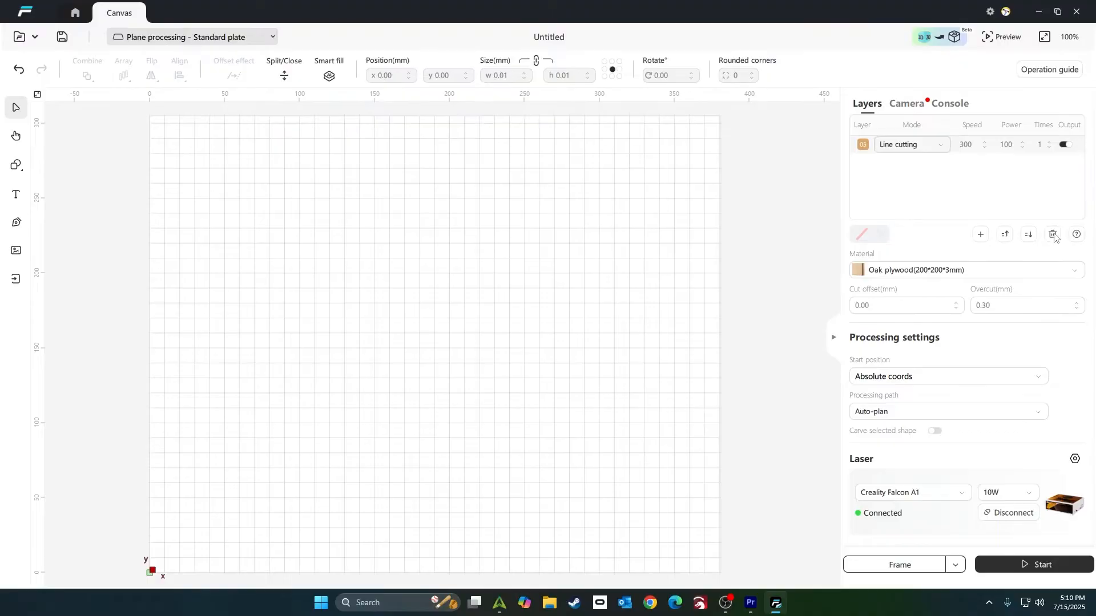
Change the material for all layers to Rosewood plywood, 3mm thick, size 200*200
click(961, 268)
click(368, 312)
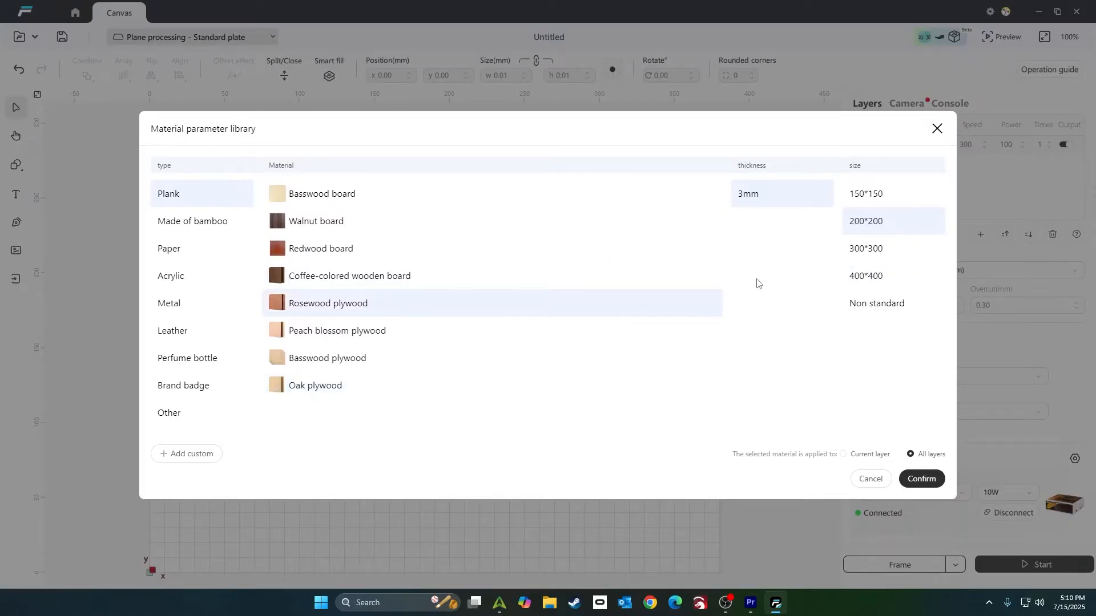
click(922, 480)
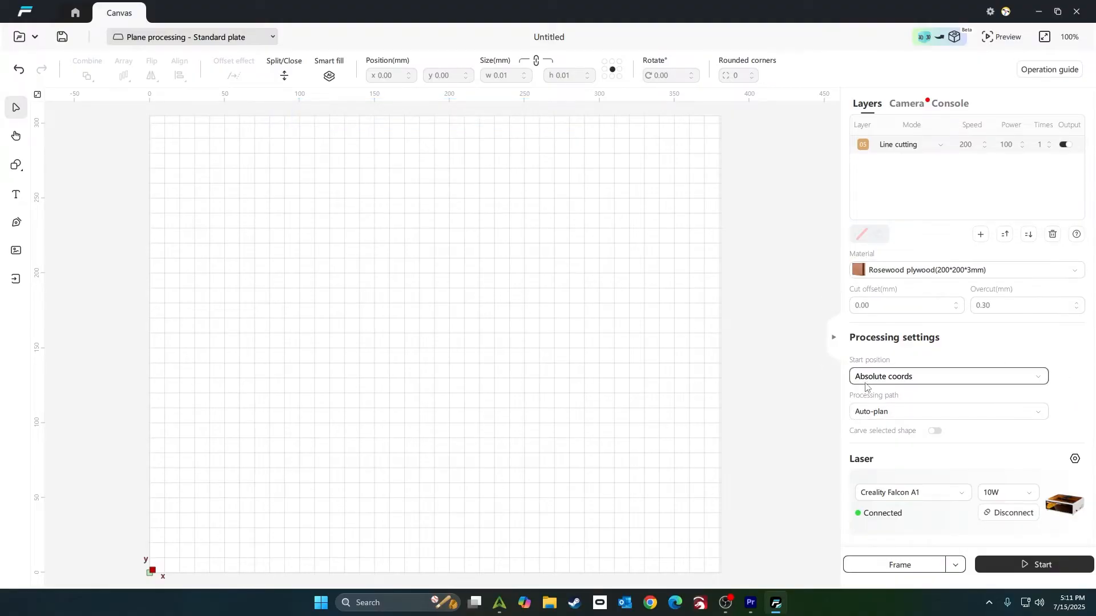
Review the start position and processing path options, keeping Absolute coords and Auto-plan
click(924, 378)
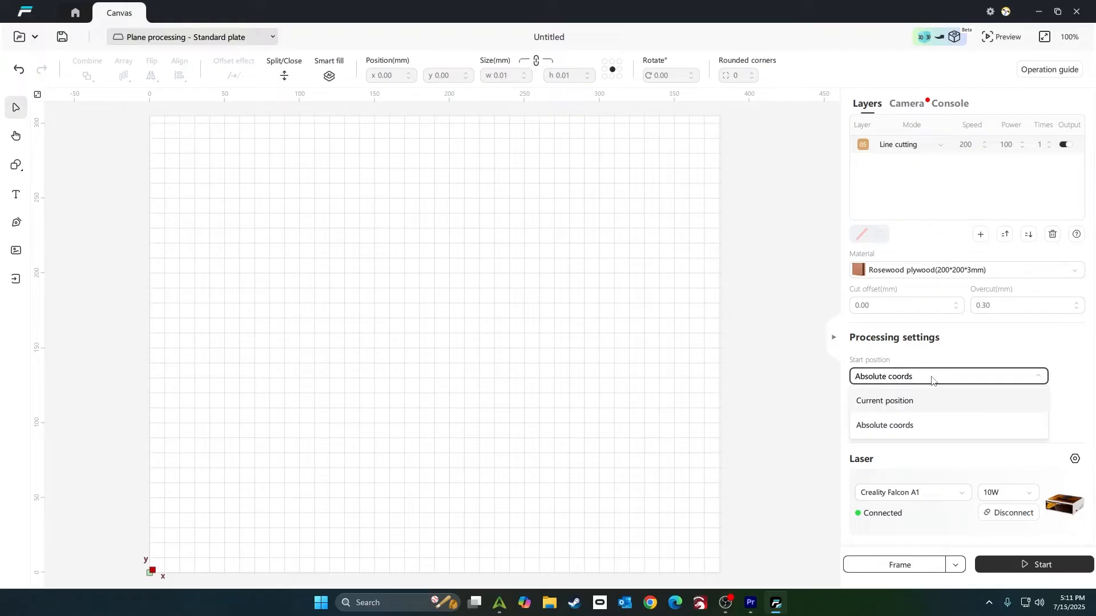
click(928, 378)
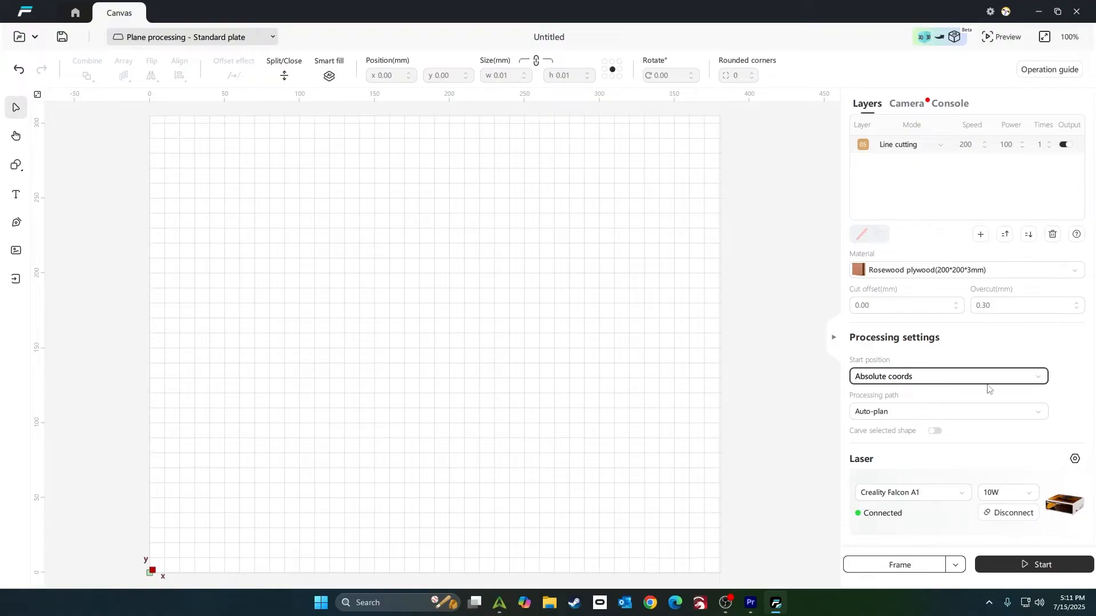
click(920, 411)
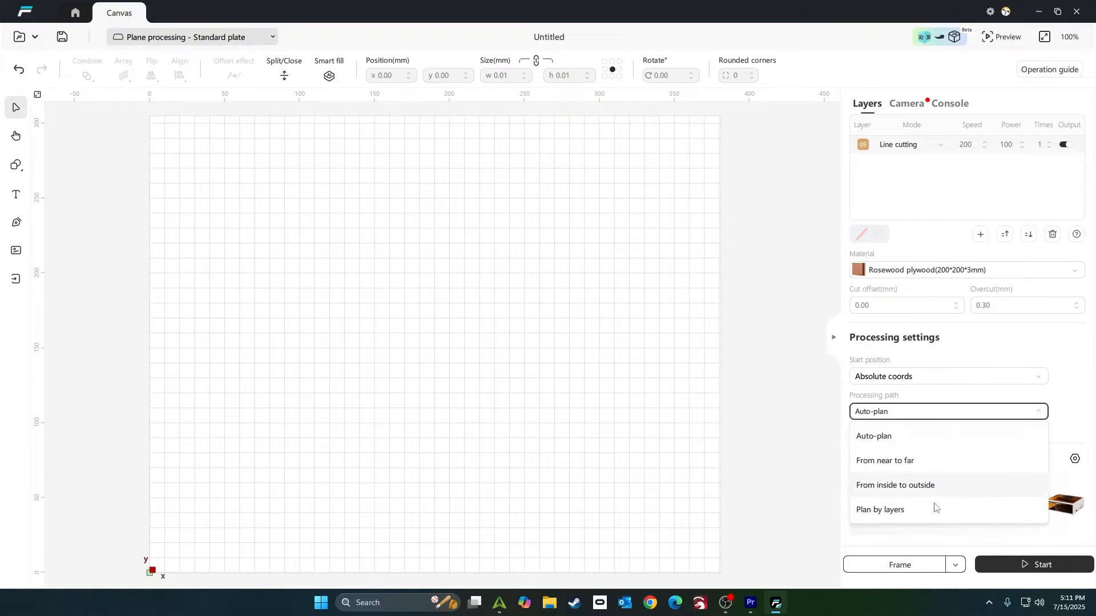
click(879, 439)
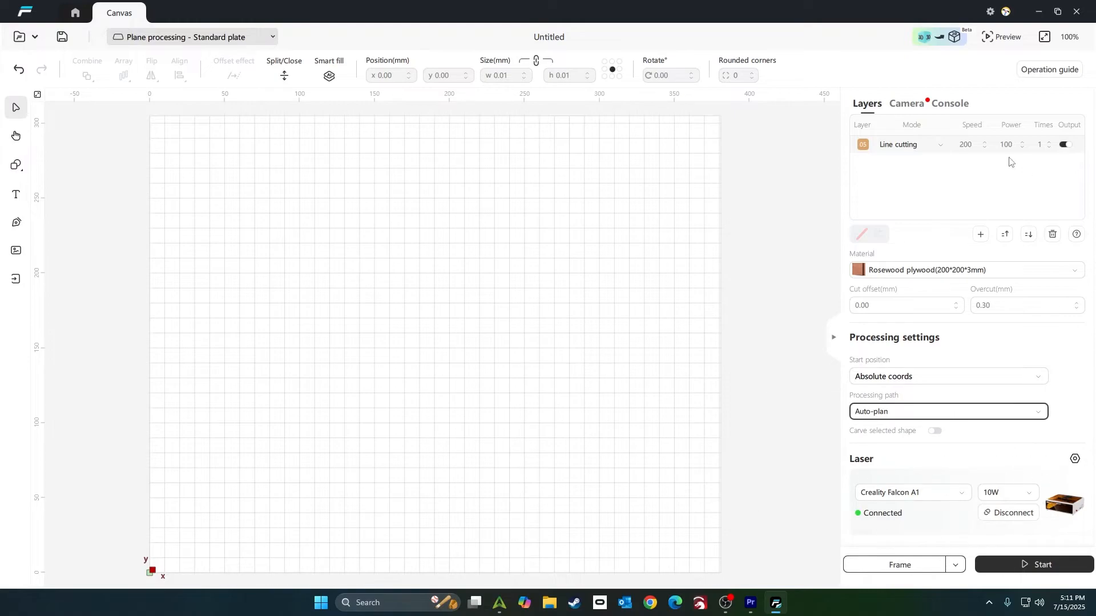
Take a camera photo of the laser bed as a canvas overlay and turn off its display
click(910, 108)
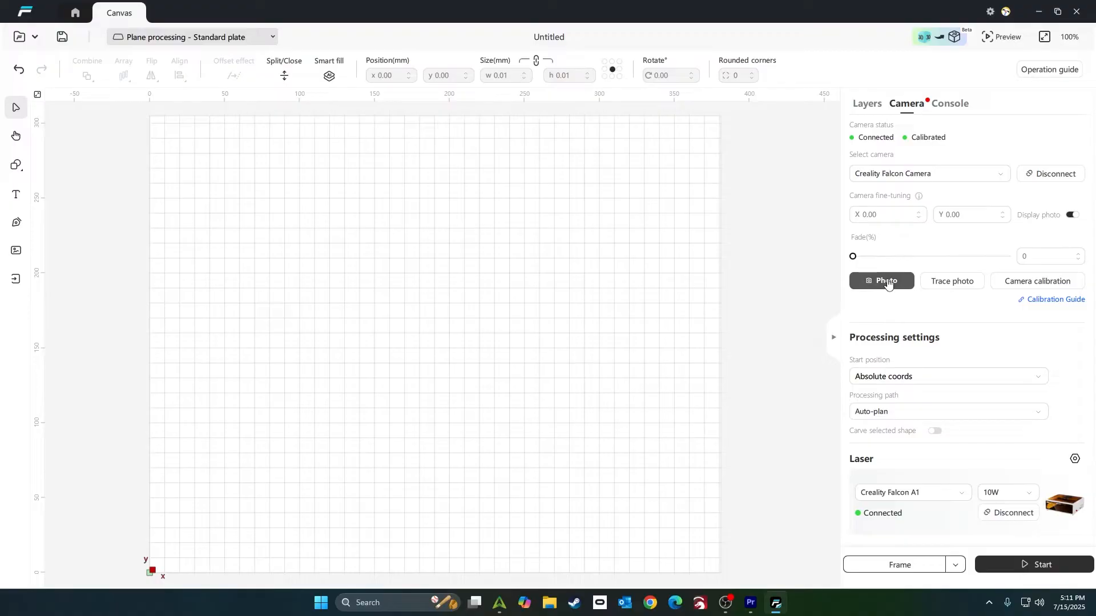
click(887, 283)
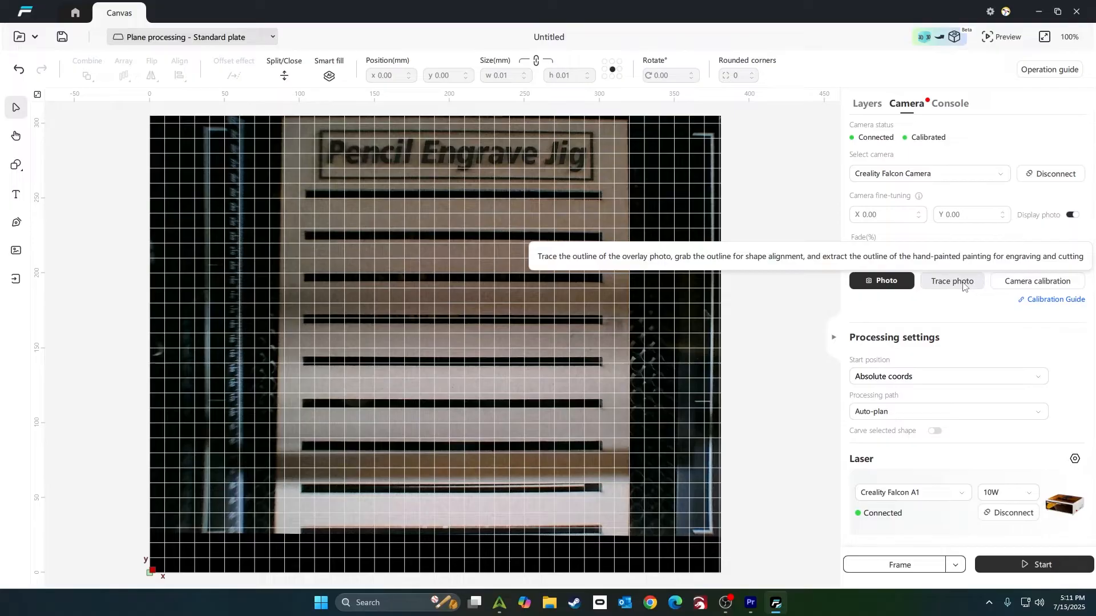
click(1072, 215)
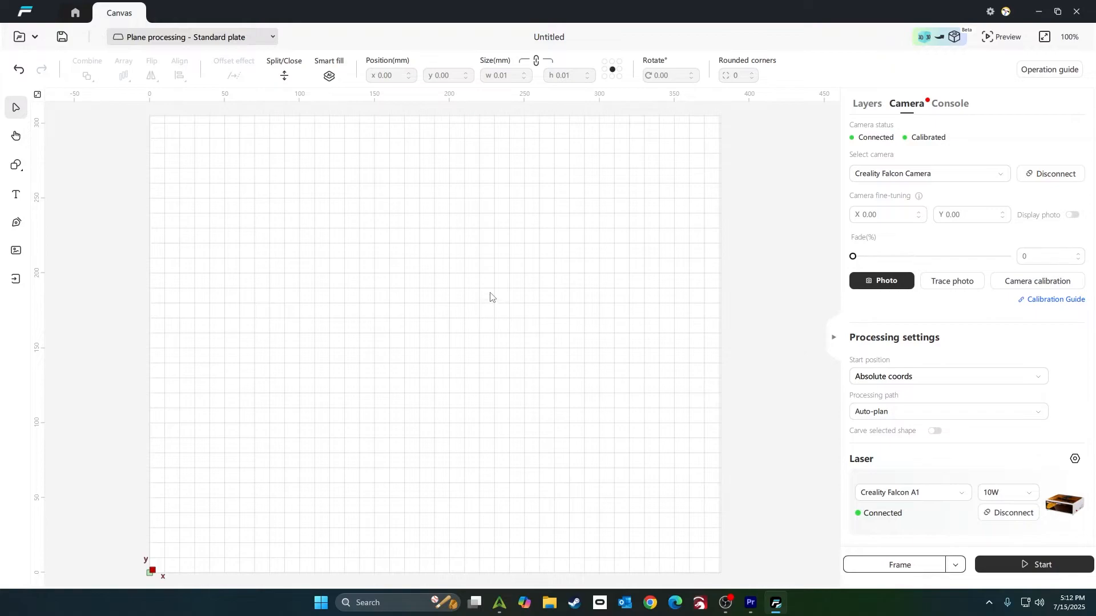
View the machine's console output and return to the camera settings
click(953, 107)
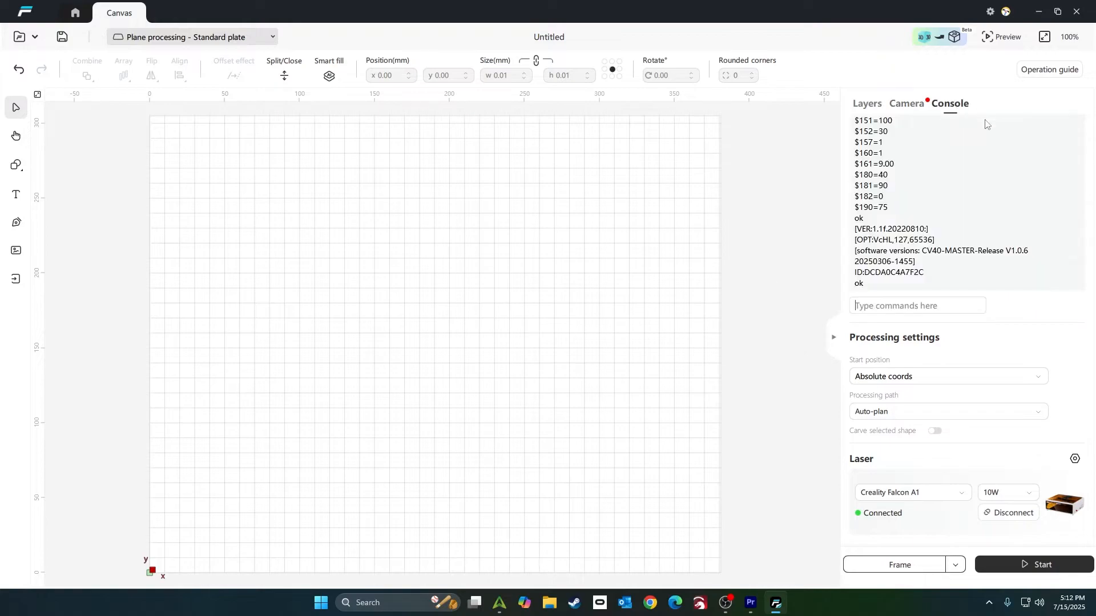
click(907, 104)
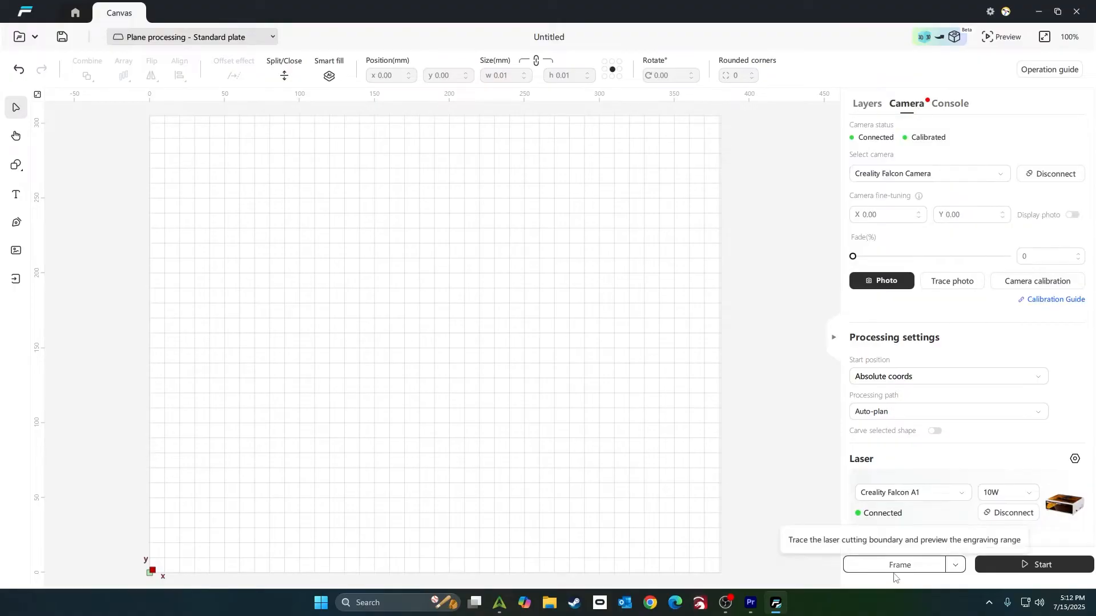
Review and close the frame settings, and set the start position to Absolute coords
click(954, 565)
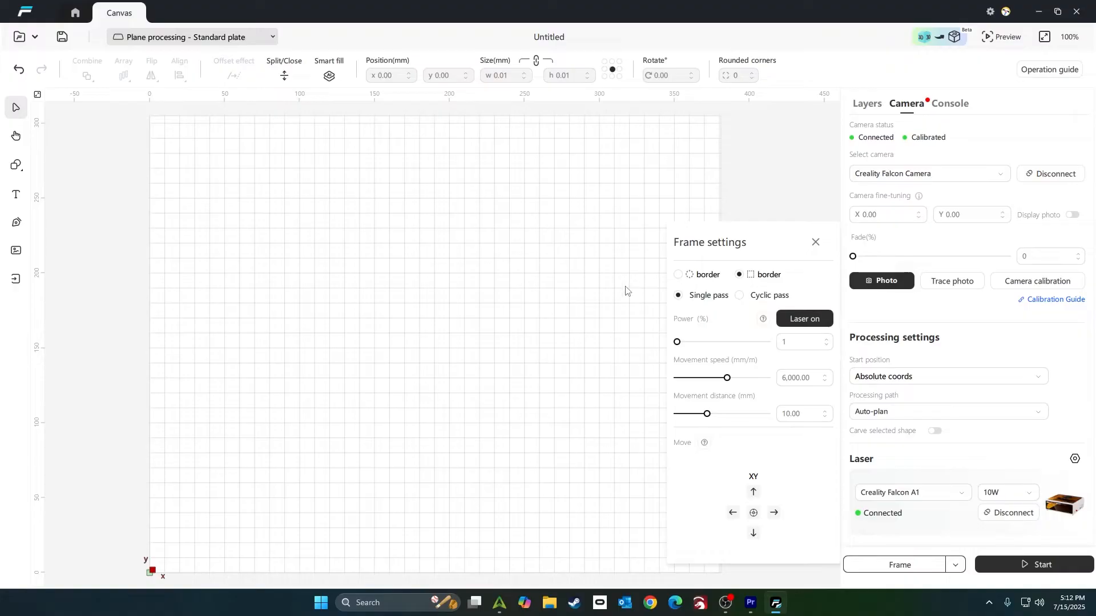
click(814, 243)
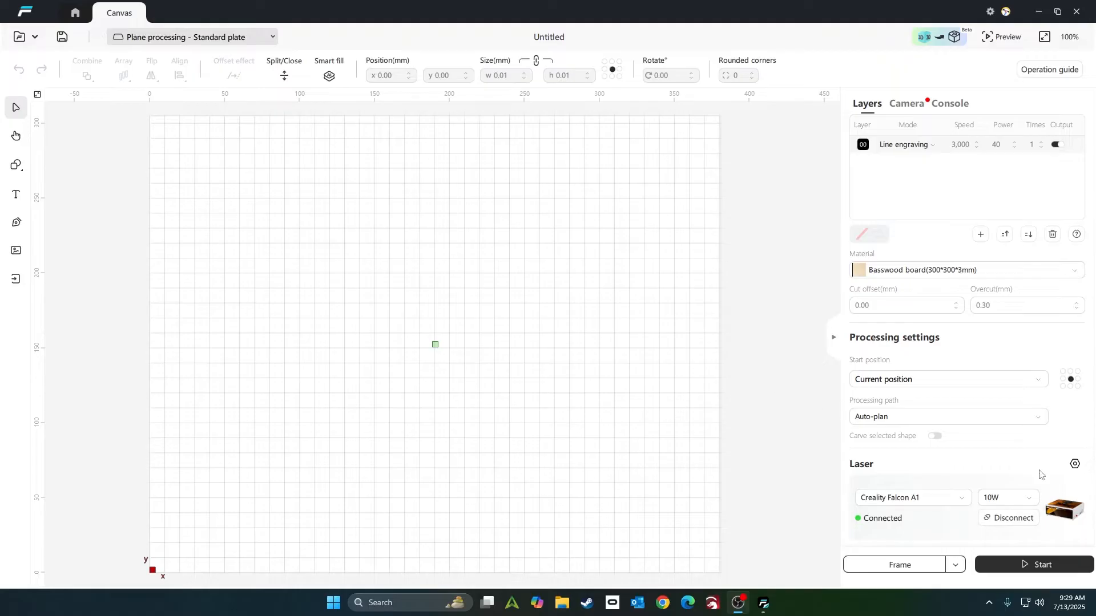
click(1041, 382)
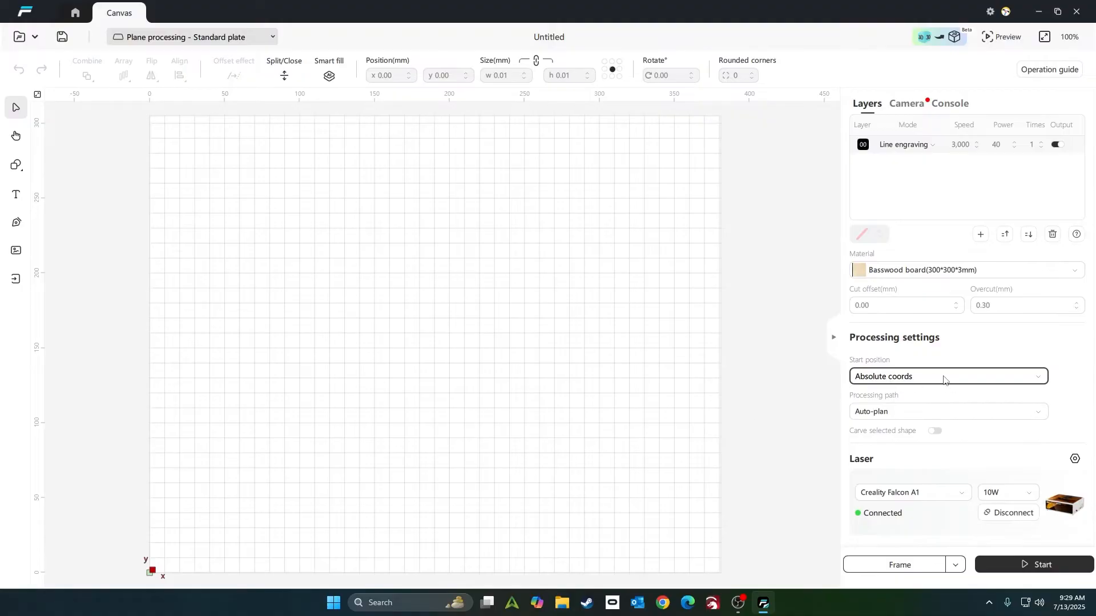
Add the black-and-white dog portrait from the image library to the canvas and close the library
click(16, 250)
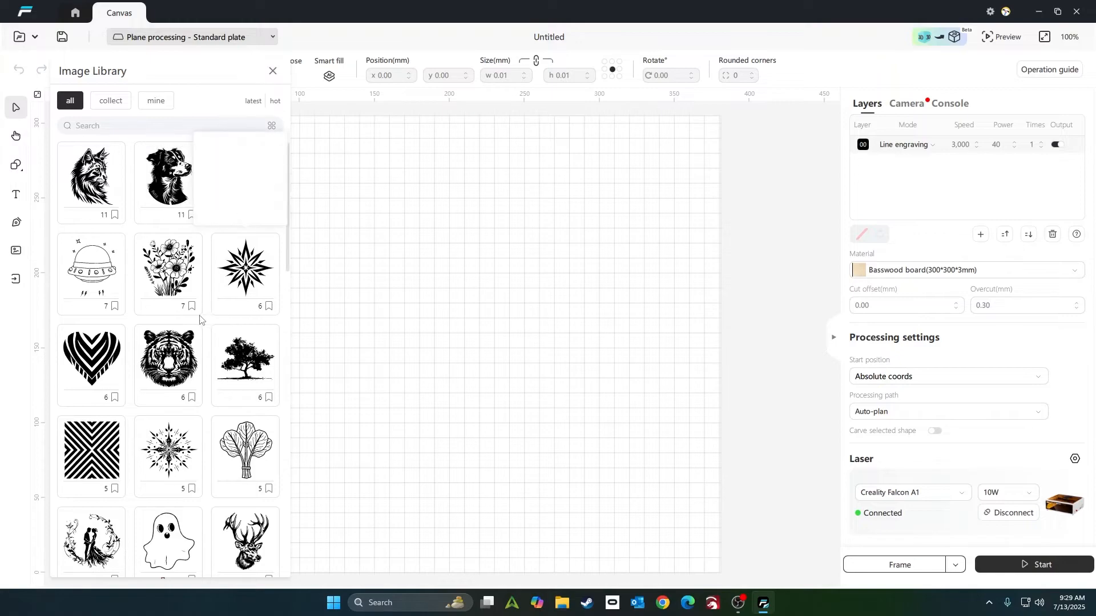
click(171, 179)
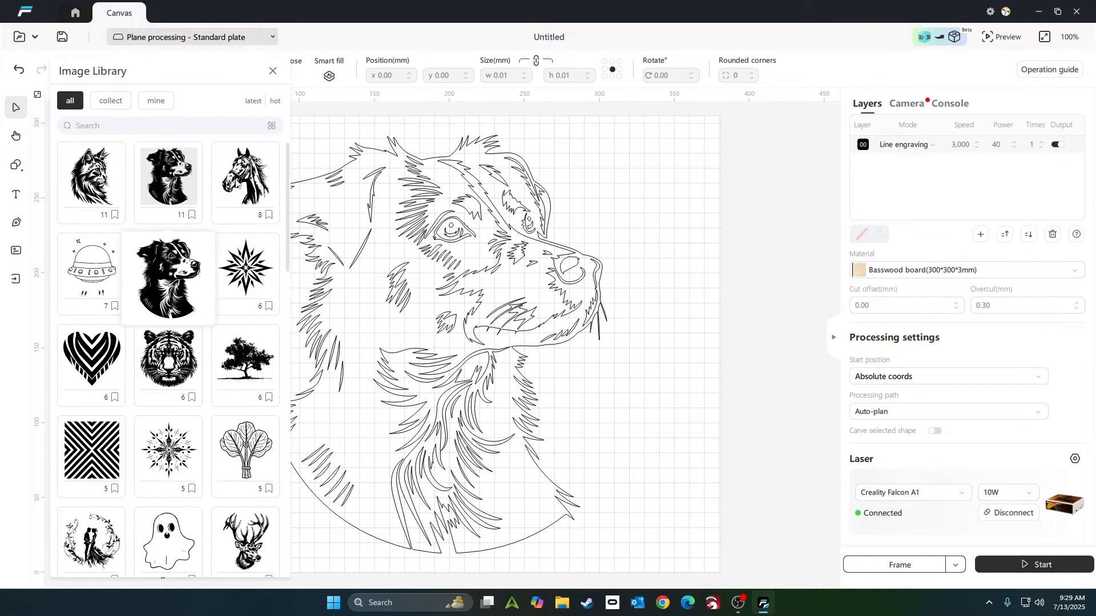
click(271, 71)
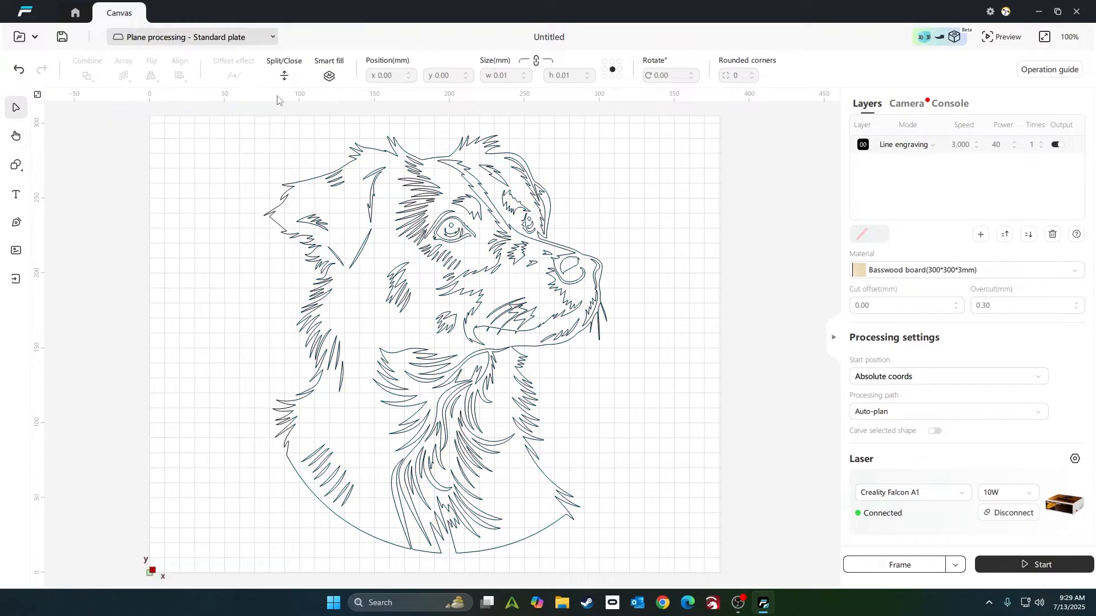
Select the dog graphic and change its layer's mode to Fill engraving
click(559, 361)
scroll(559, 360, down, 2)
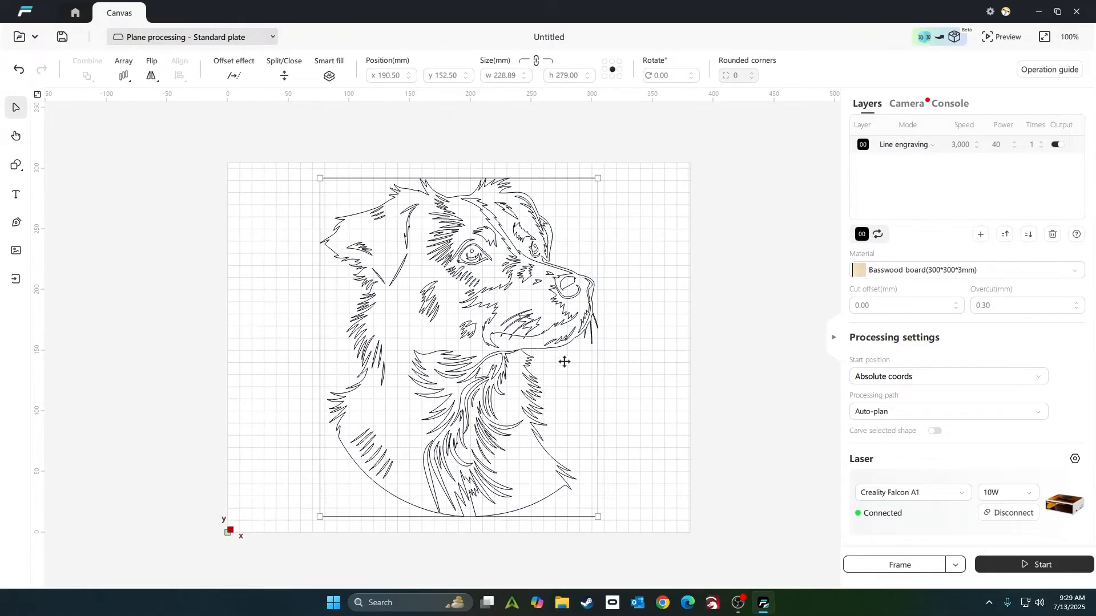
click(930, 149)
click(914, 197)
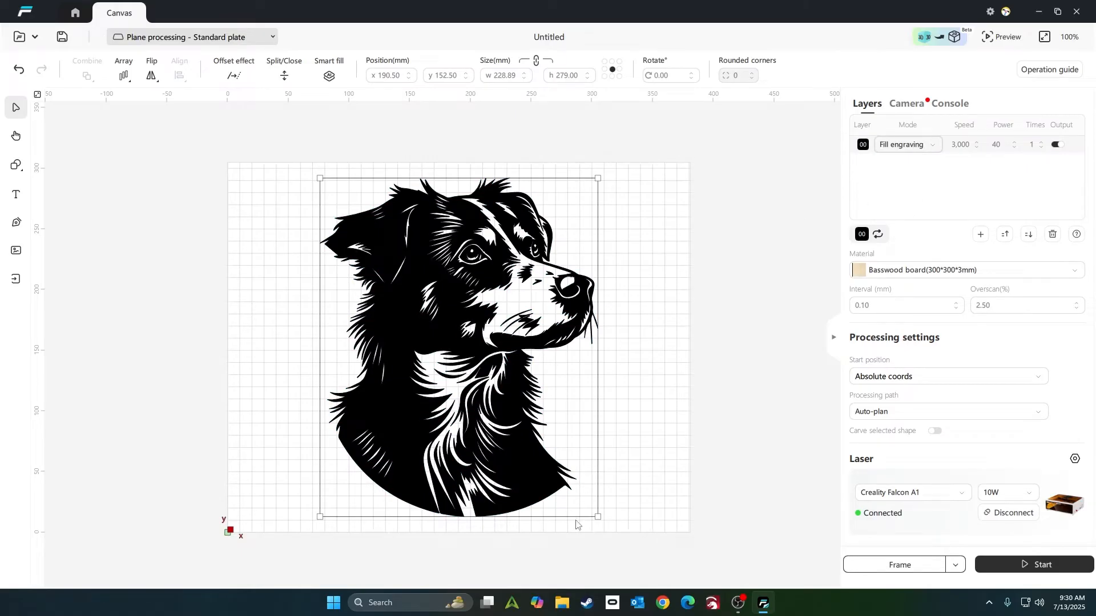
Shrink the dog graphic to about 139 × 169 mm and move it to the centre of the work area
drag(597, 516, 491, 390)
drag(417, 304, 464, 360)
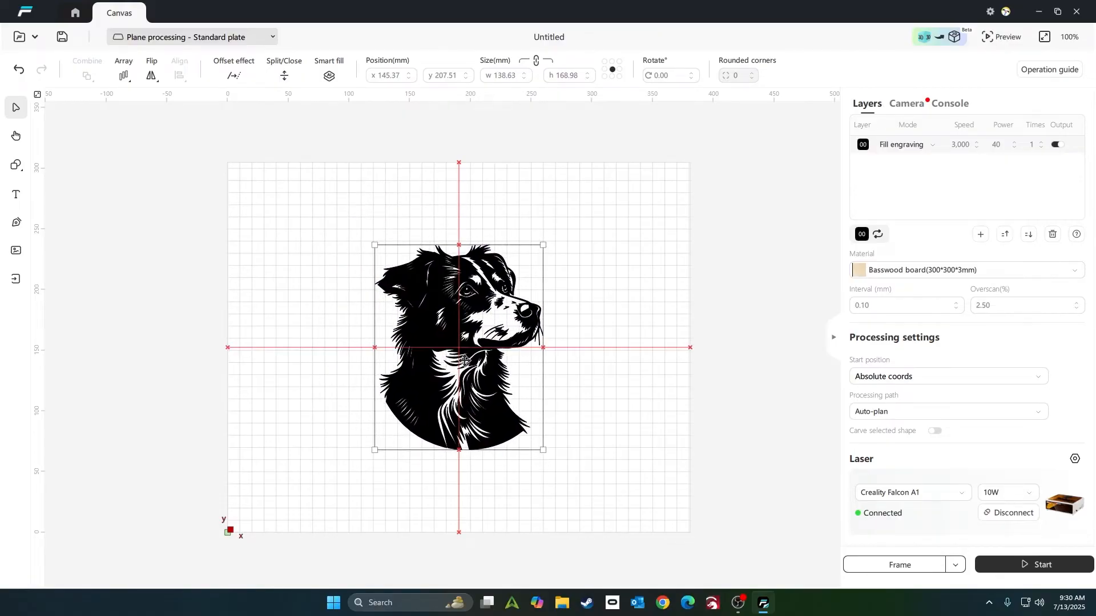
drag(464, 360, 464, 361)
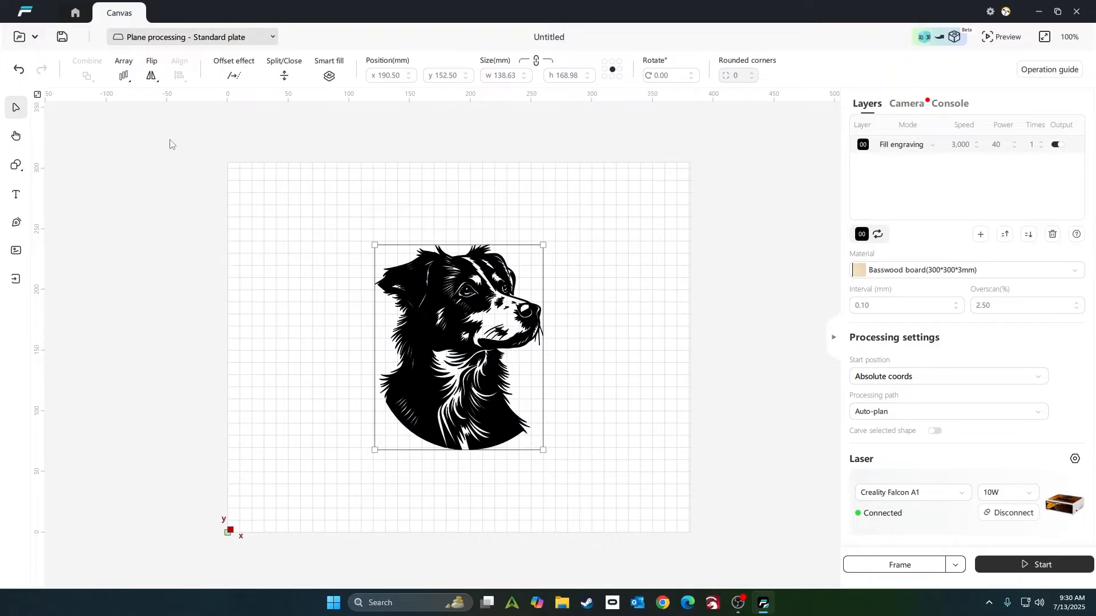
Try flipping the dog graphic horizontally and vertically, and reverse both flips
click(151, 75)
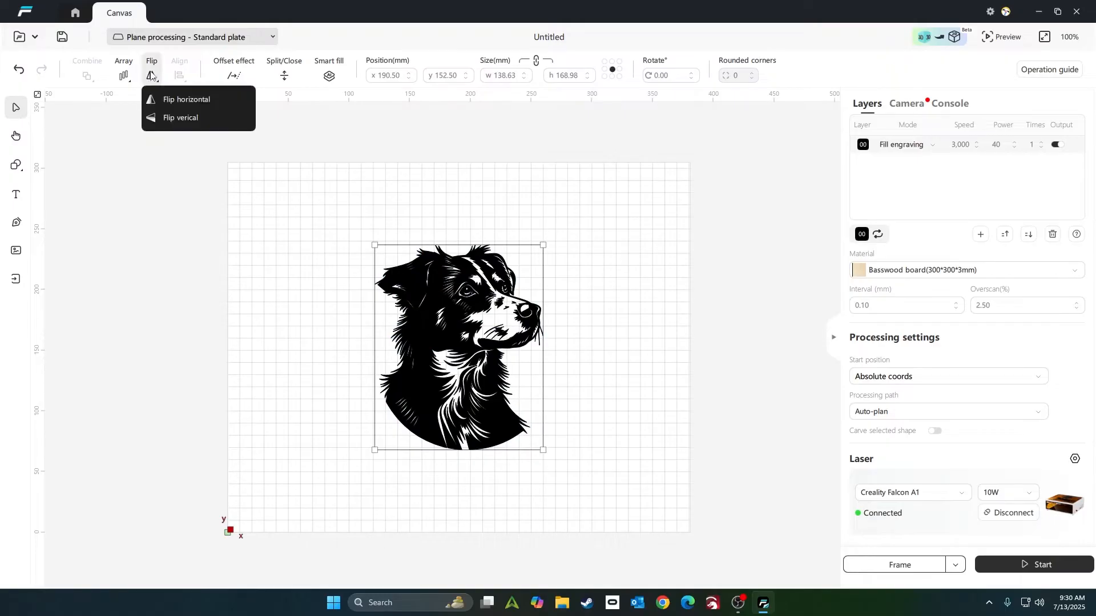
click(177, 99)
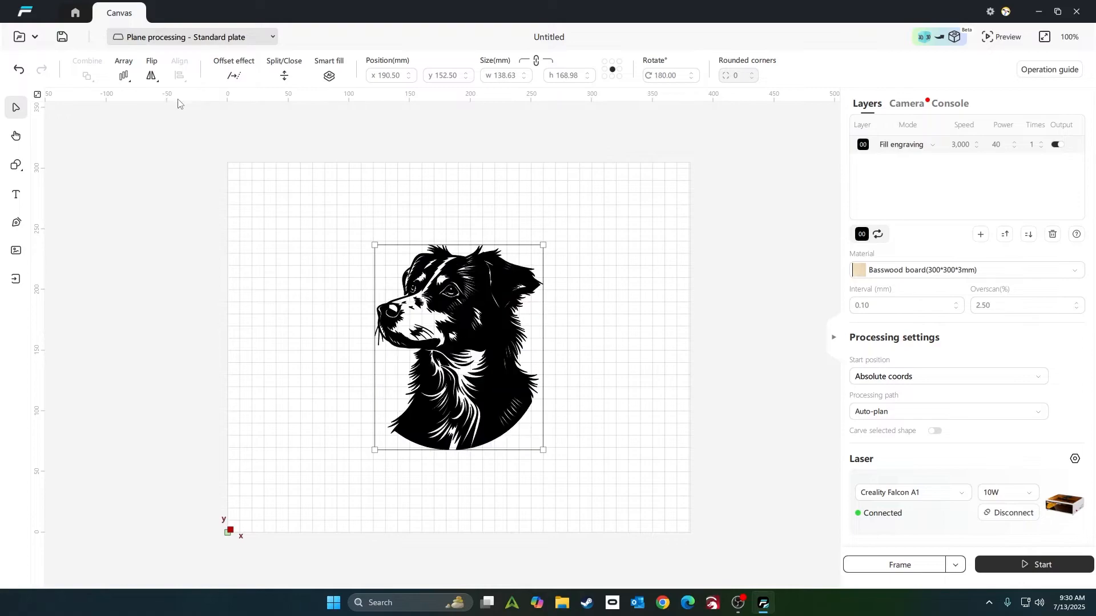
click(150, 76)
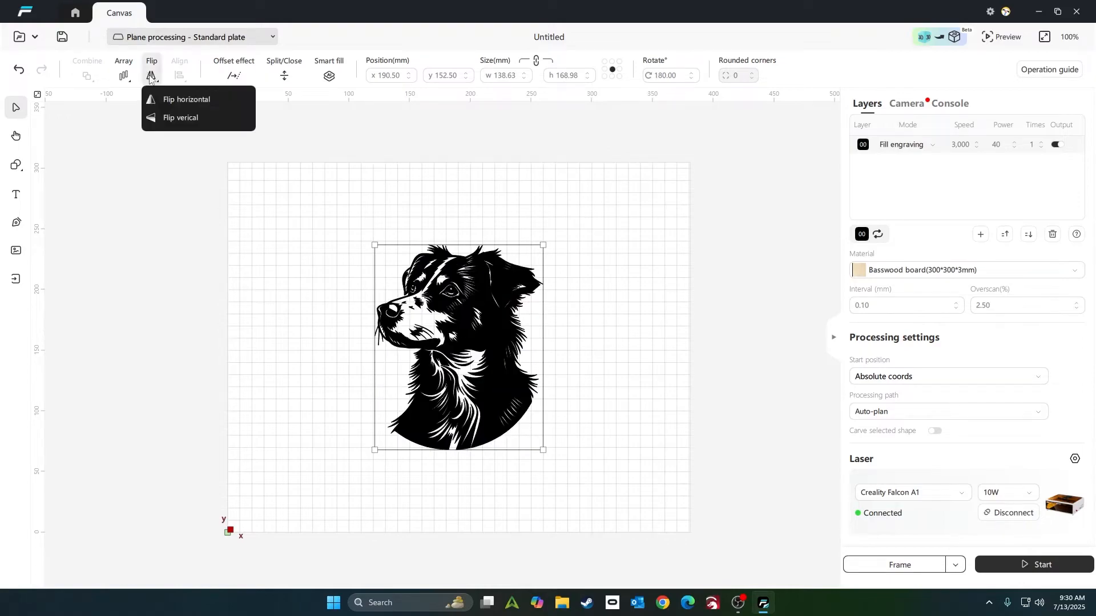
click(172, 117)
click(150, 77)
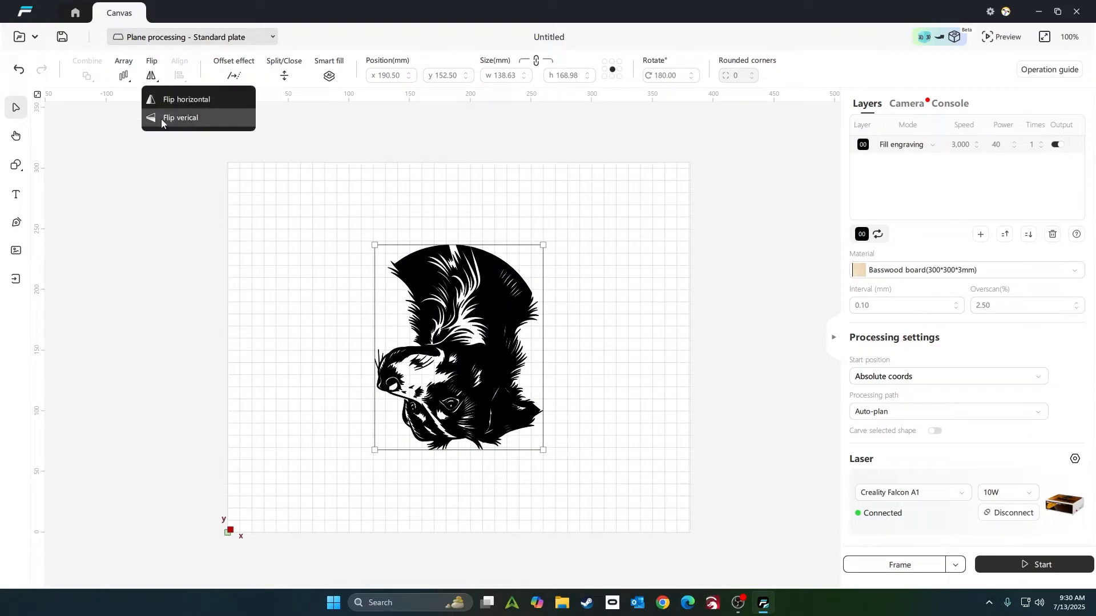
click(161, 118)
click(150, 76)
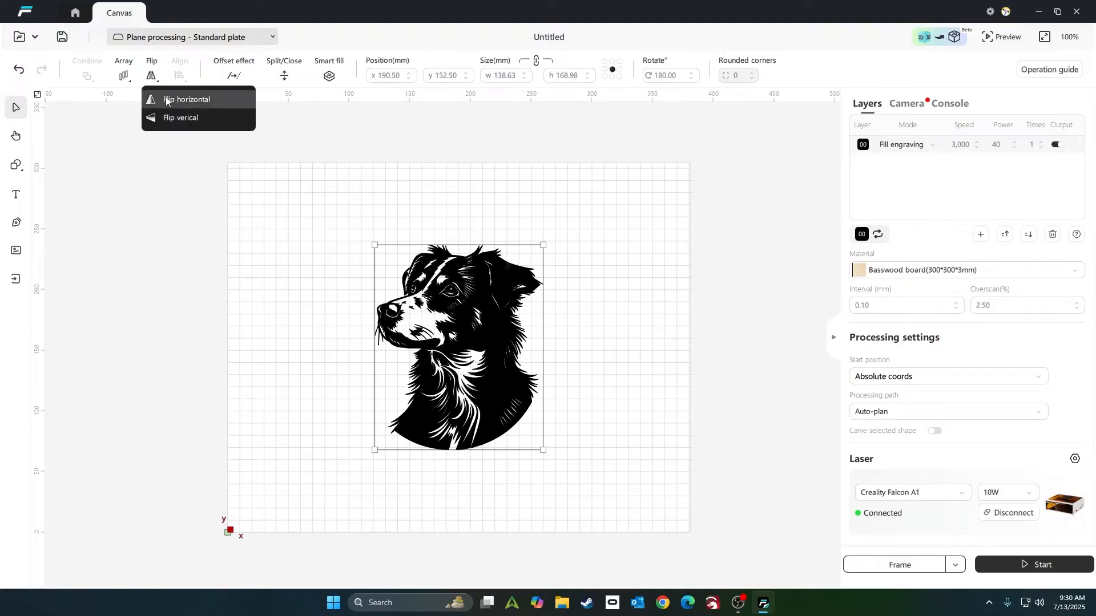
click(166, 100)
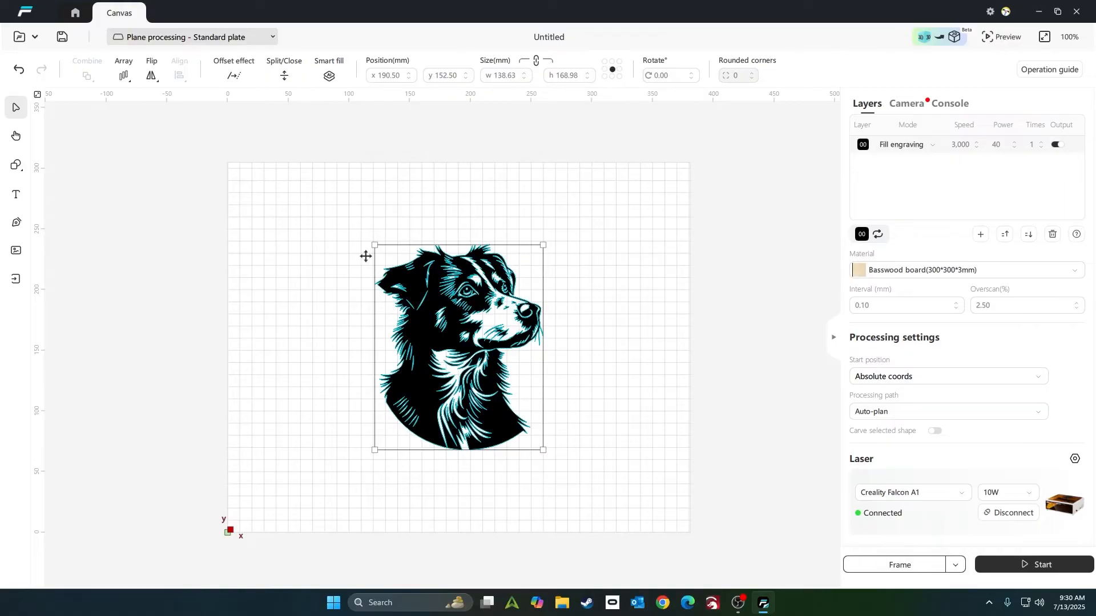
Fit the work area in view and take a camera photo of the laser bed as the canvas background
click(37, 96)
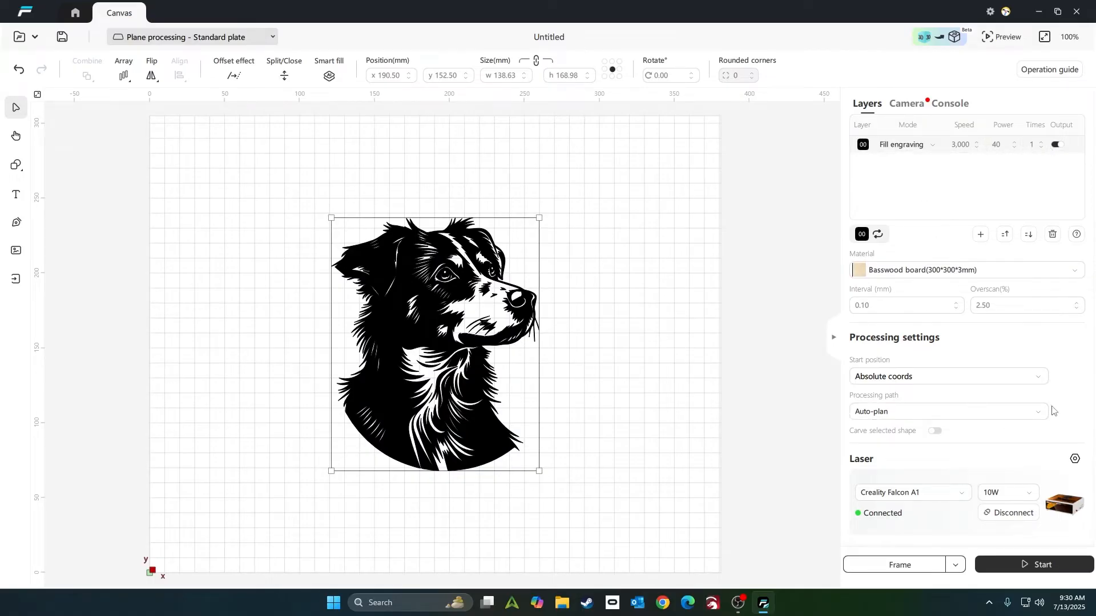
click(914, 108)
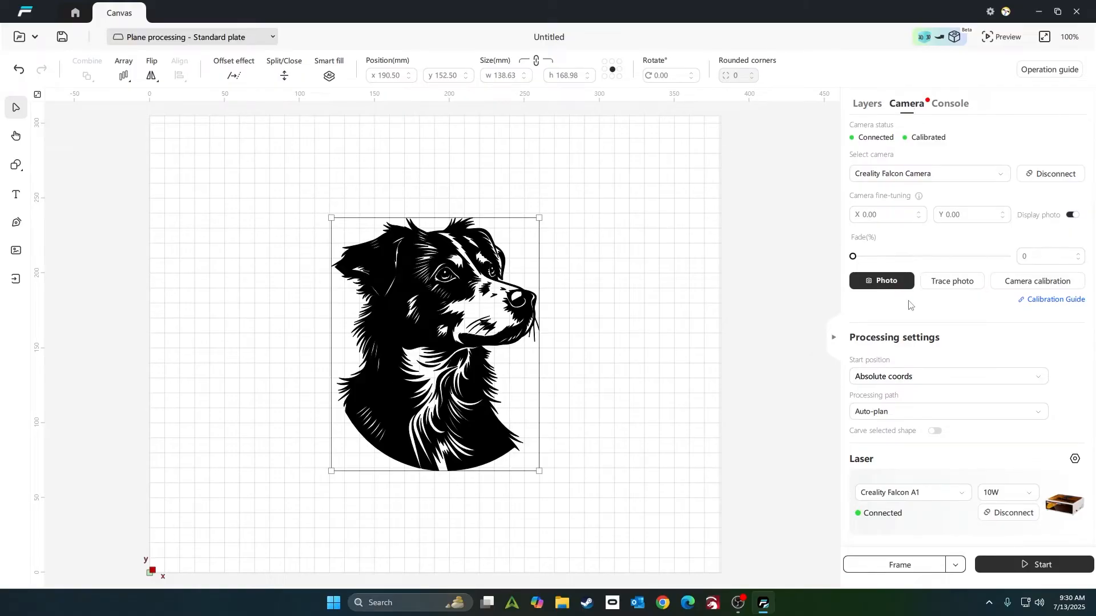
click(885, 289)
click(885, 282)
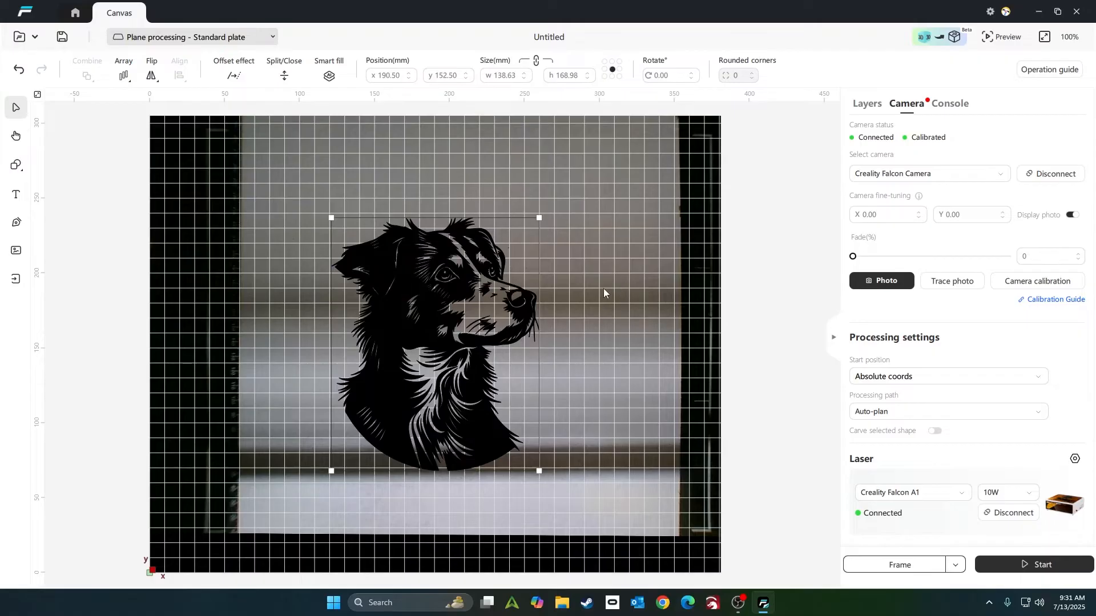
Shrink the dog graphic to about 82 × 100 mm and place it in the lower-left corner of the photographed material
drag(425, 339, 443, 323)
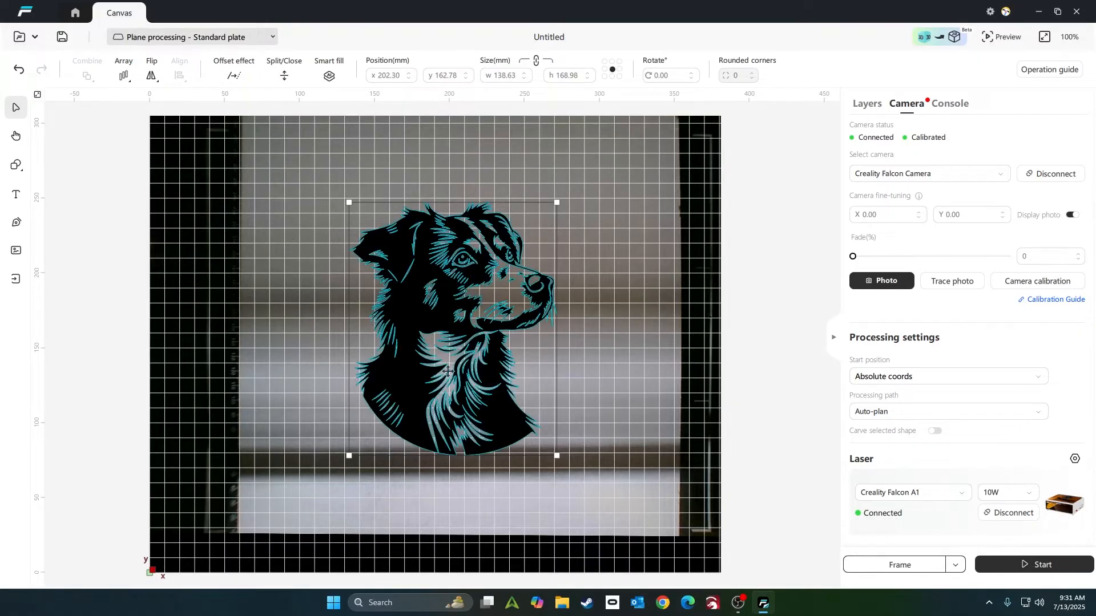
drag(438, 328, 343, 391)
drag(256, 263, 340, 365)
drag(394, 416, 301, 431)
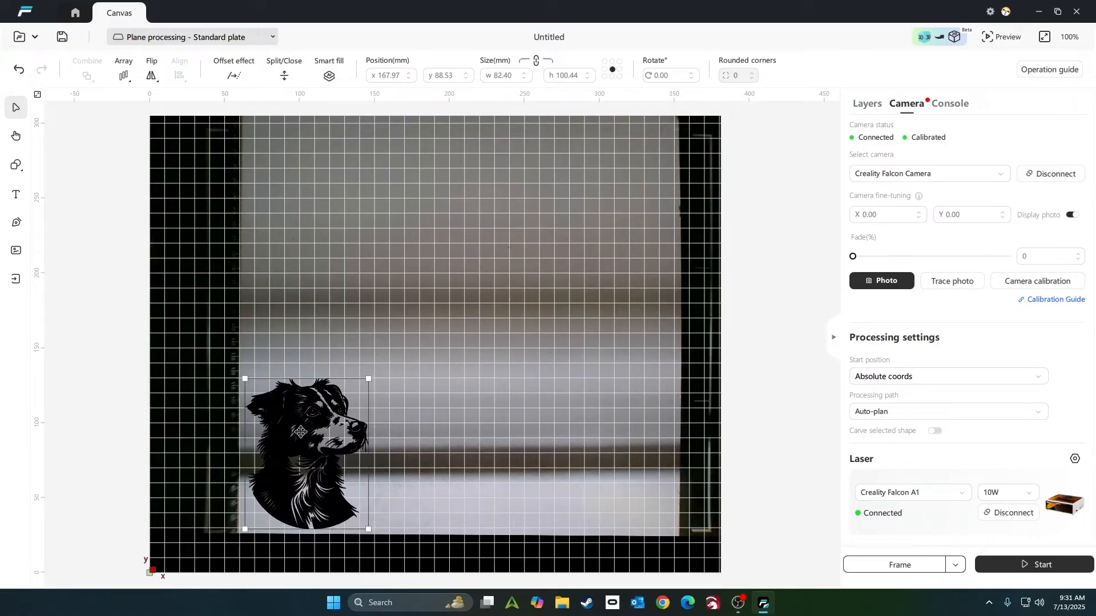
click(432, 425)
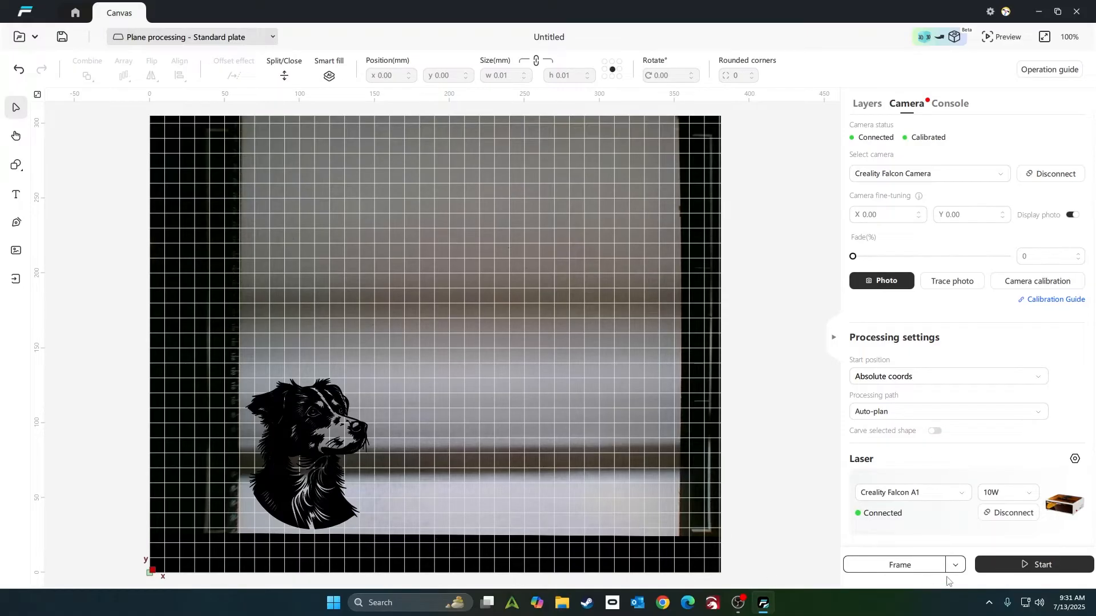
Adjust the laser power in the frame settings and run framing around the dog graphic's boundary
click(955, 565)
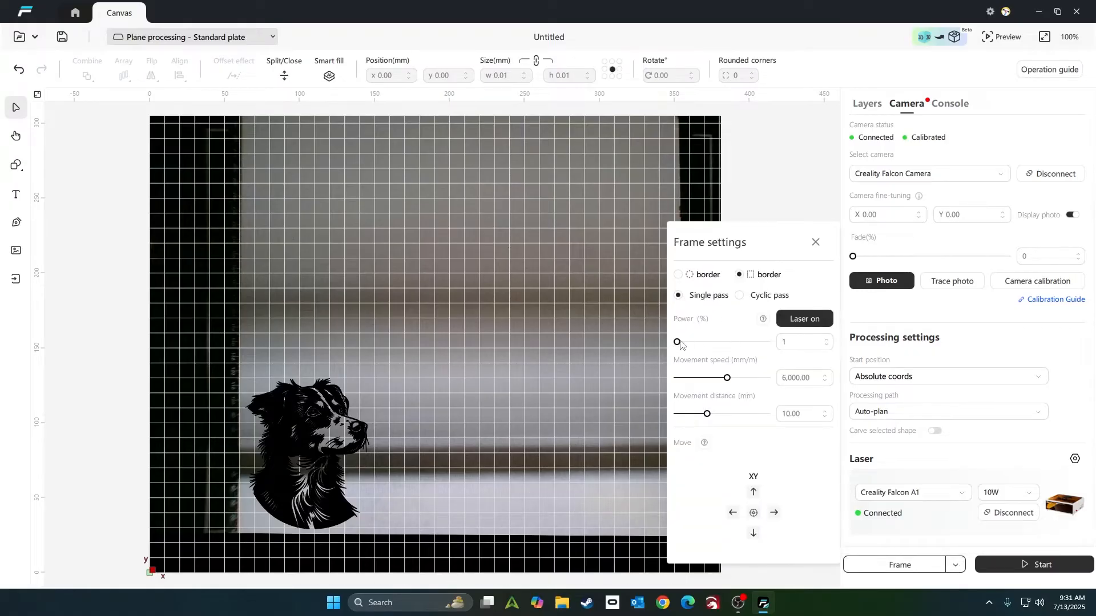
click(796, 344)
drag(679, 343, 697, 342)
click(827, 345)
click(826, 346)
click(817, 242)
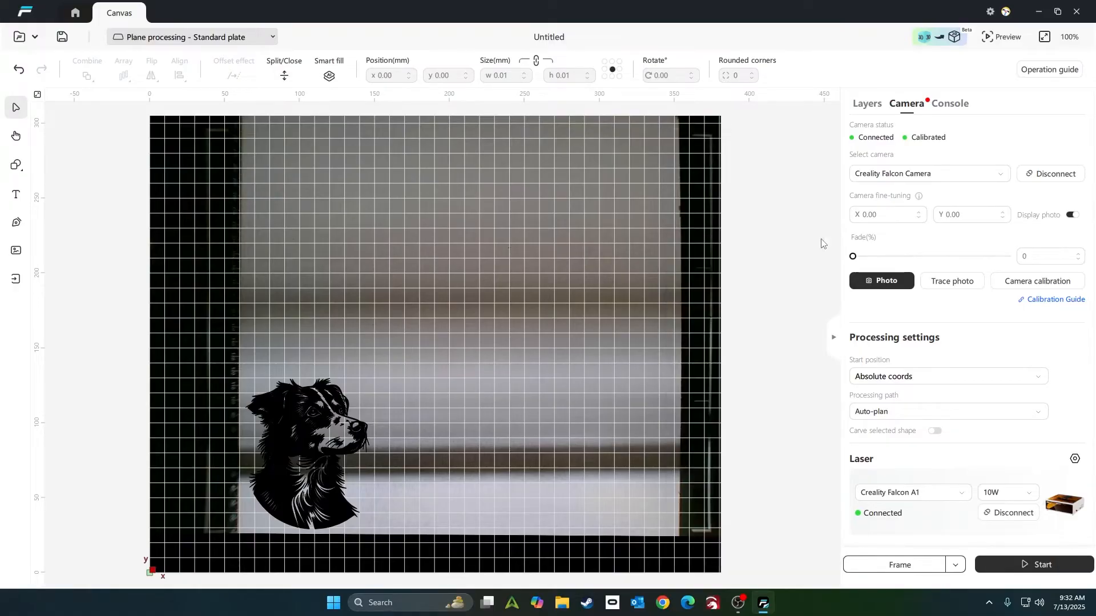
click(909, 565)
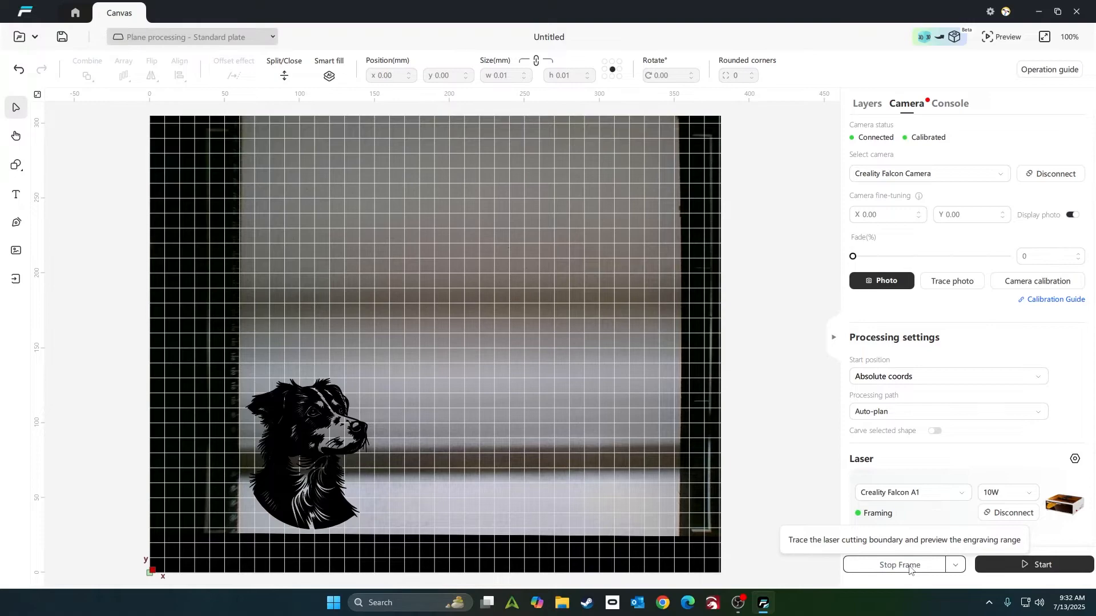
click(909, 566)
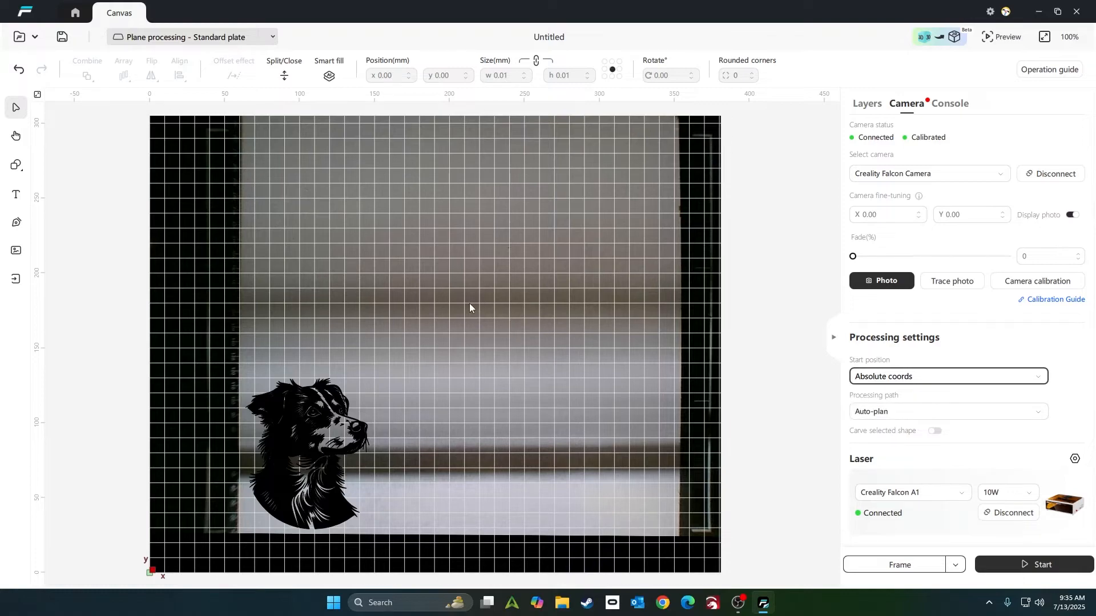
Try Current position as the start position with various origin points around the dog, and return to Absolute coords
click(942, 379)
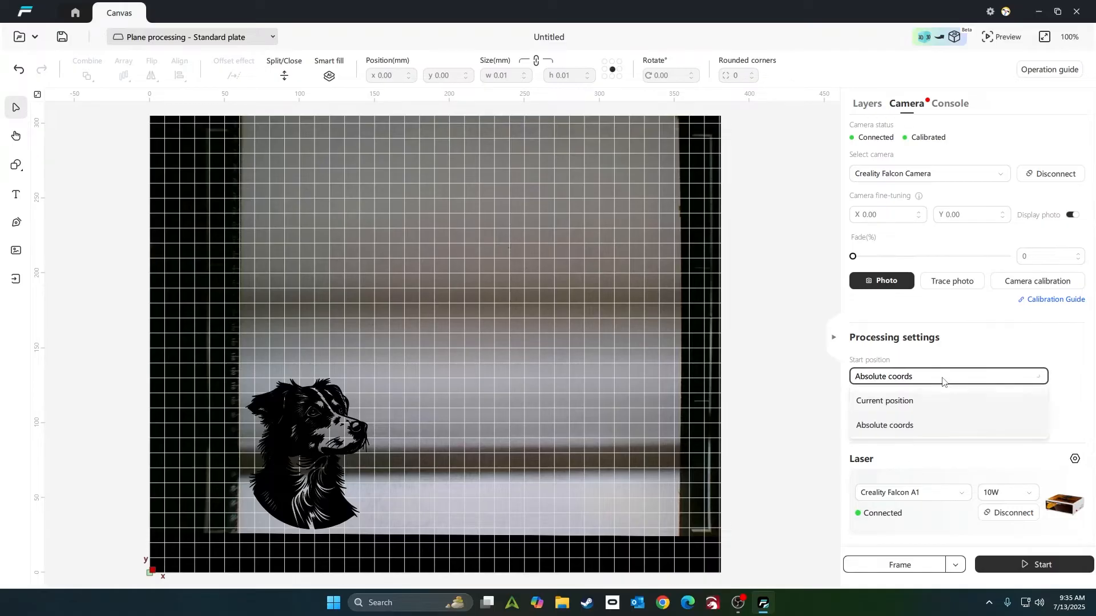
click(895, 401)
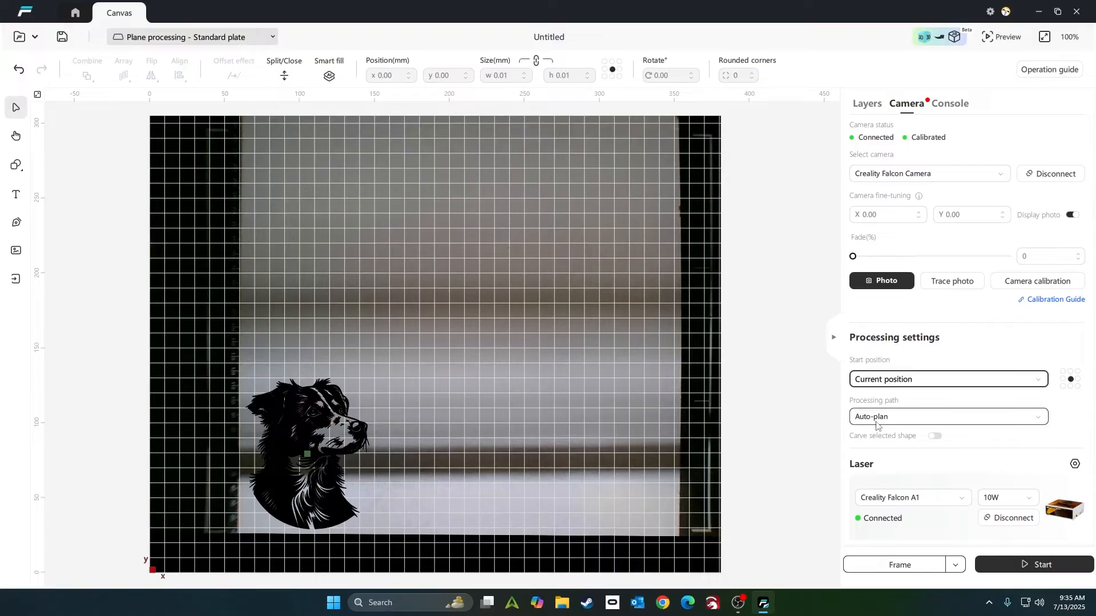
click(1063, 387)
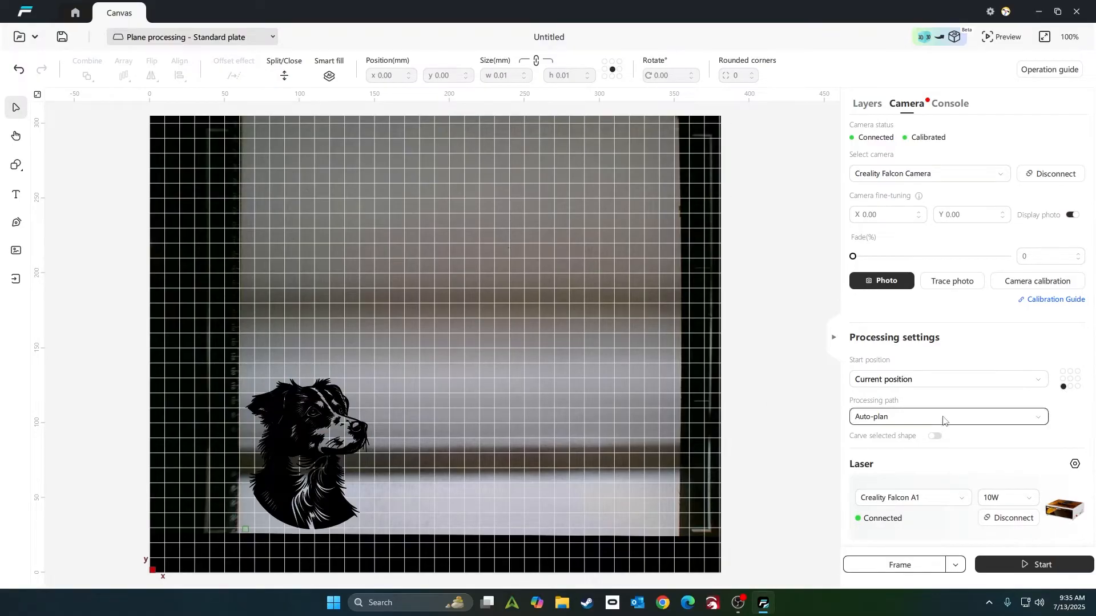
click(1063, 372)
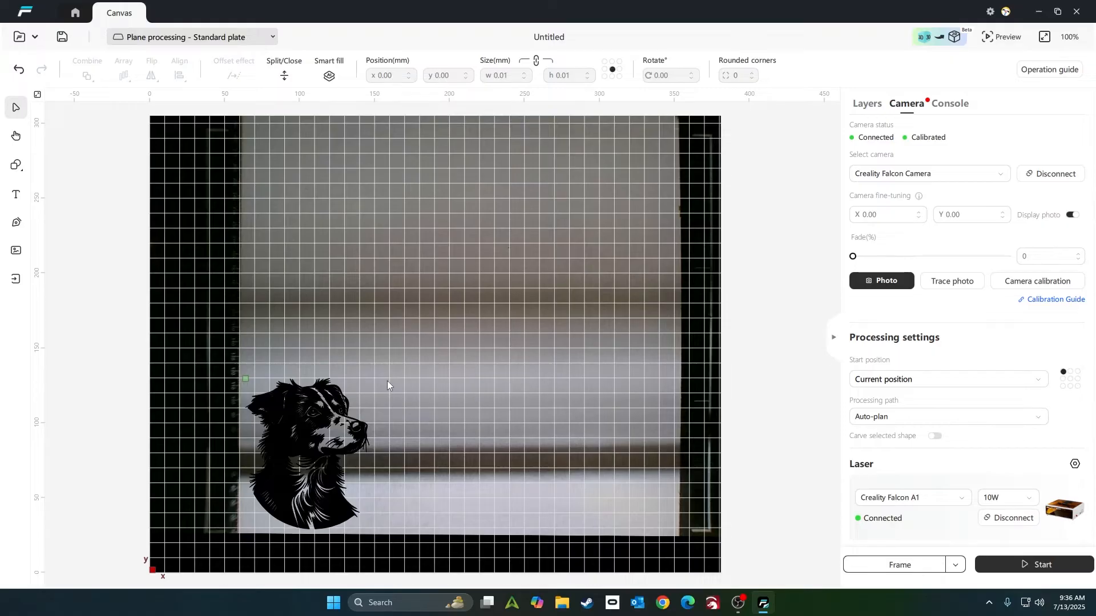
click(1062, 379)
click(1063, 387)
click(1070, 379)
click(1062, 388)
click(1077, 379)
click(1063, 386)
click(942, 380)
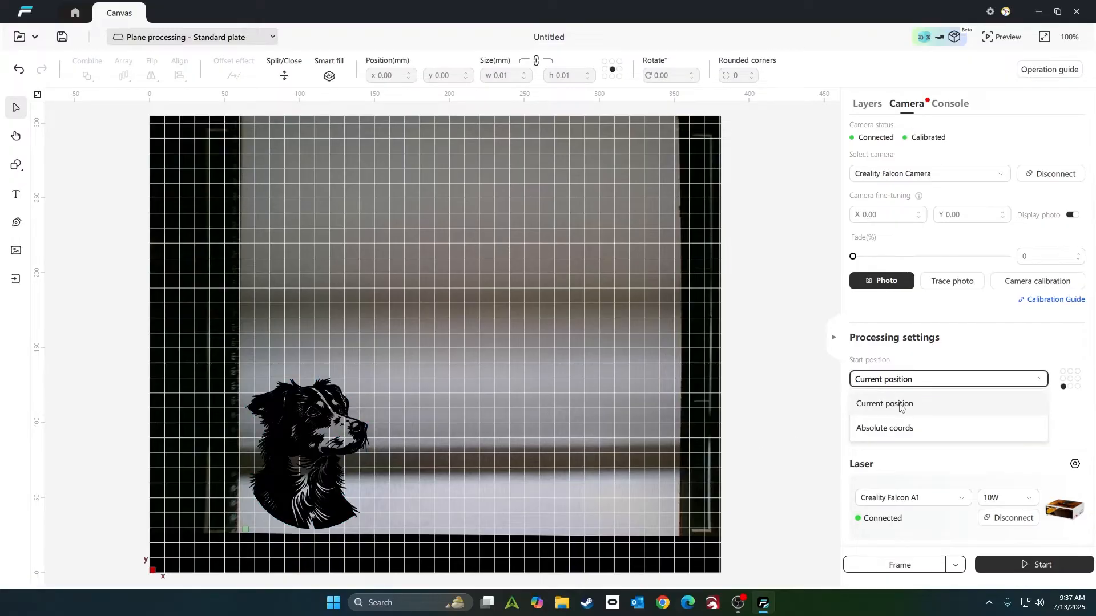
click(899, 427)
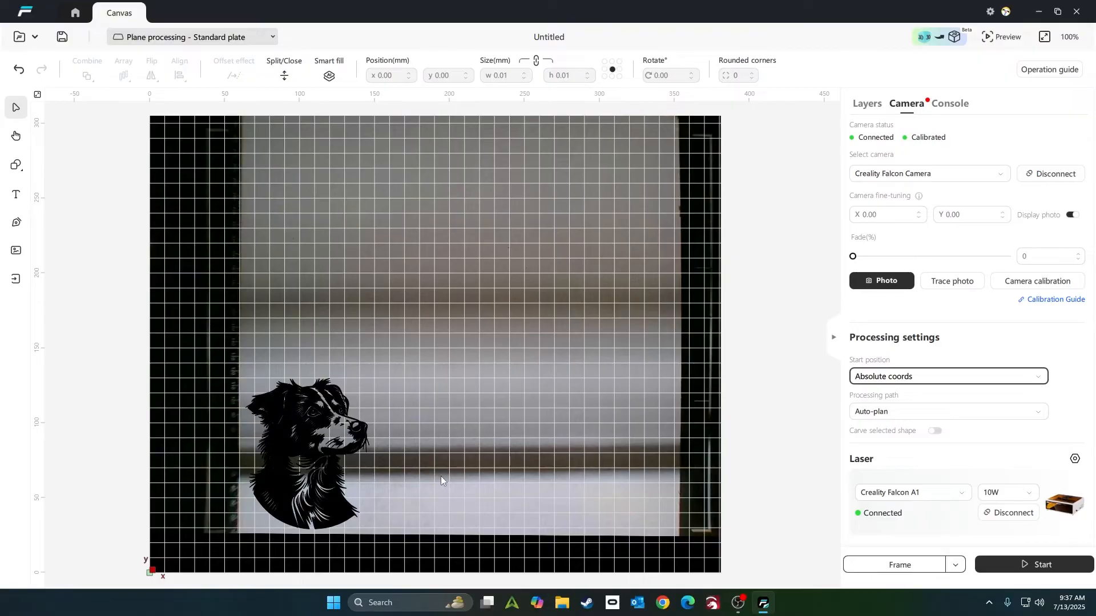
Move the dog graphic to the upper middle of the photographed material, at about X 208, Y 177 mm
drag(291, 453, 272, 457)
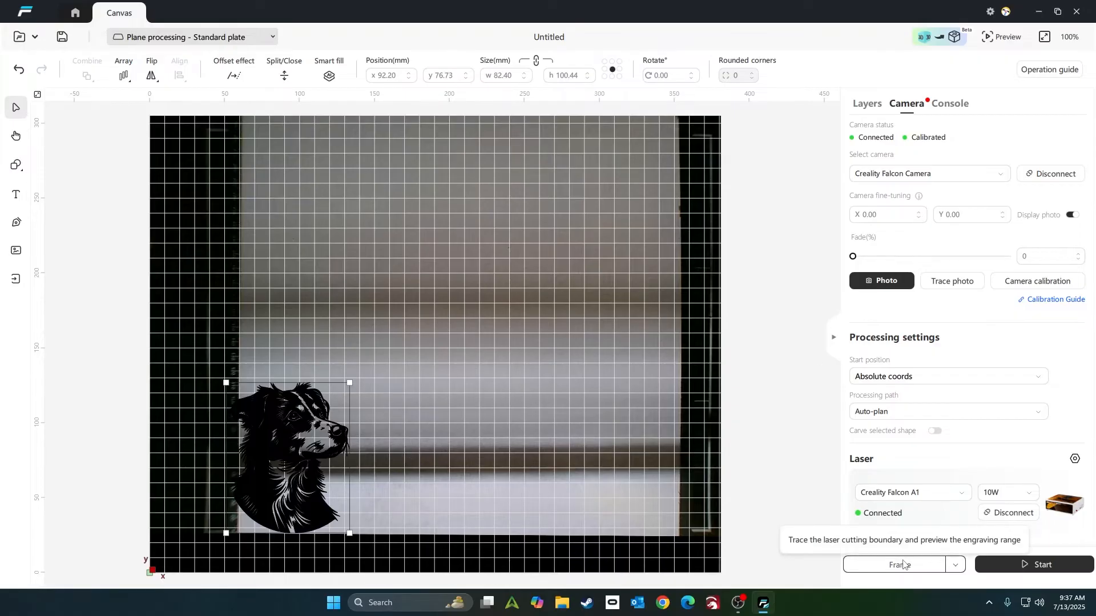
drag(270, 446, 445, 278)
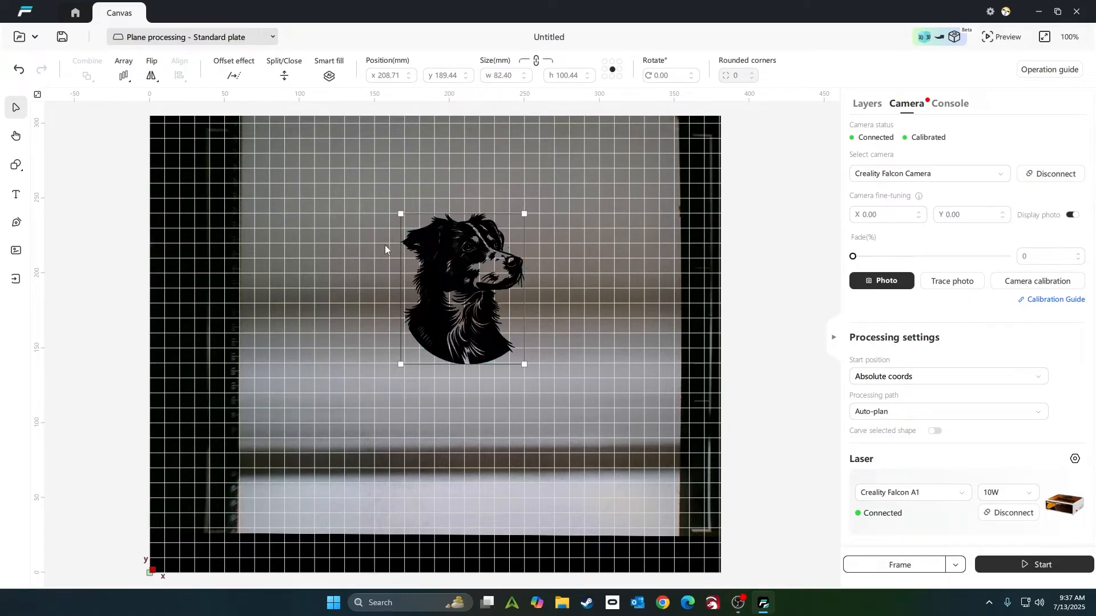
drag(468, 279, 466, 297)
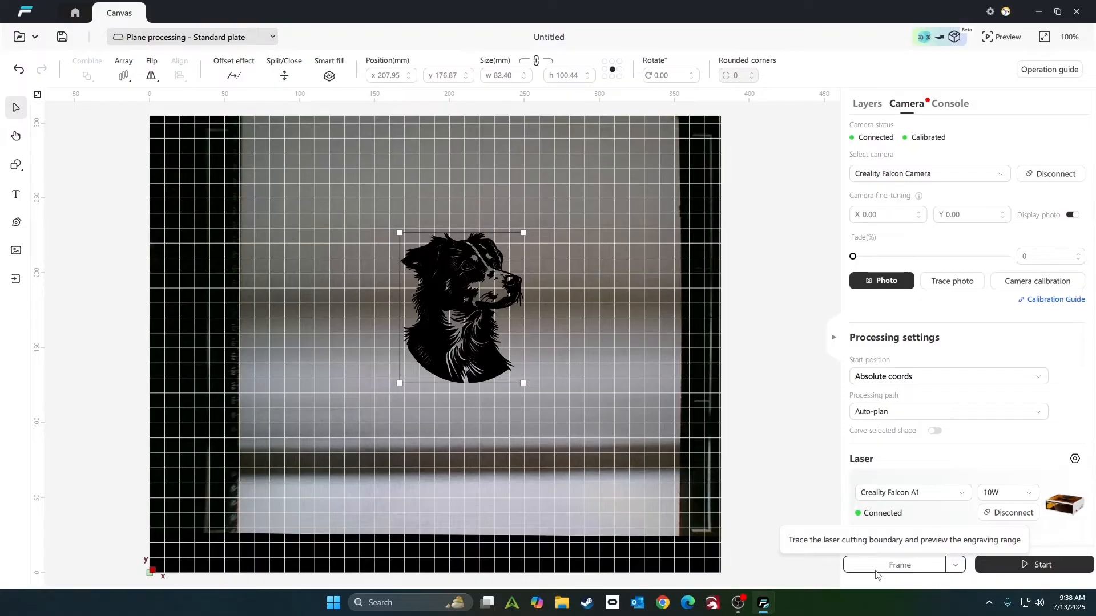
Set the start position to Current position and move the dog graphic off the bed's left side, to about X -49, Y 170 mm
click(943, 381)
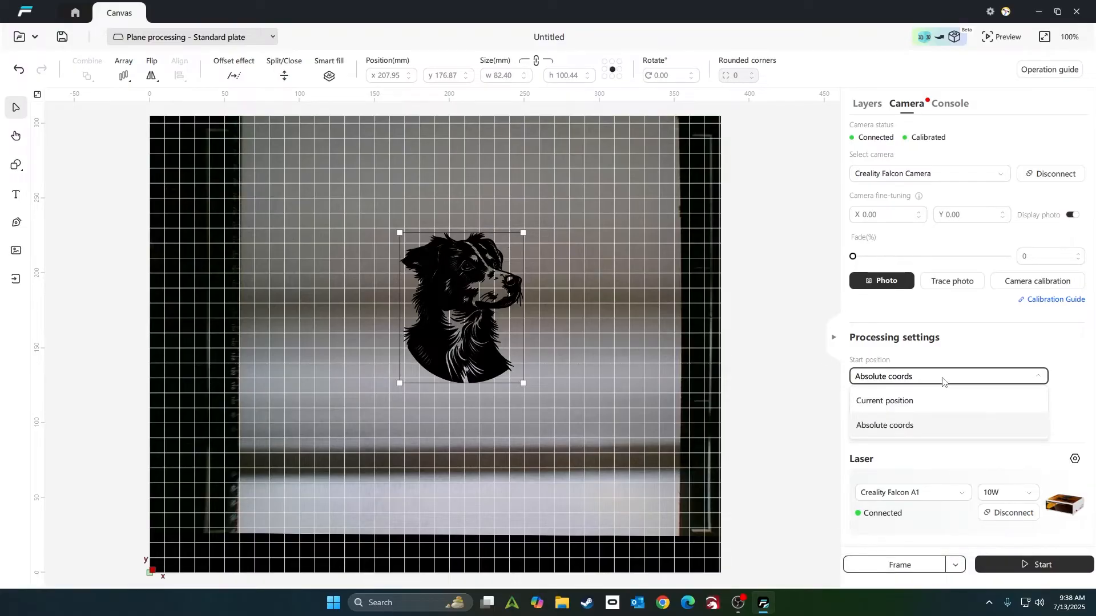
click(912, 401)
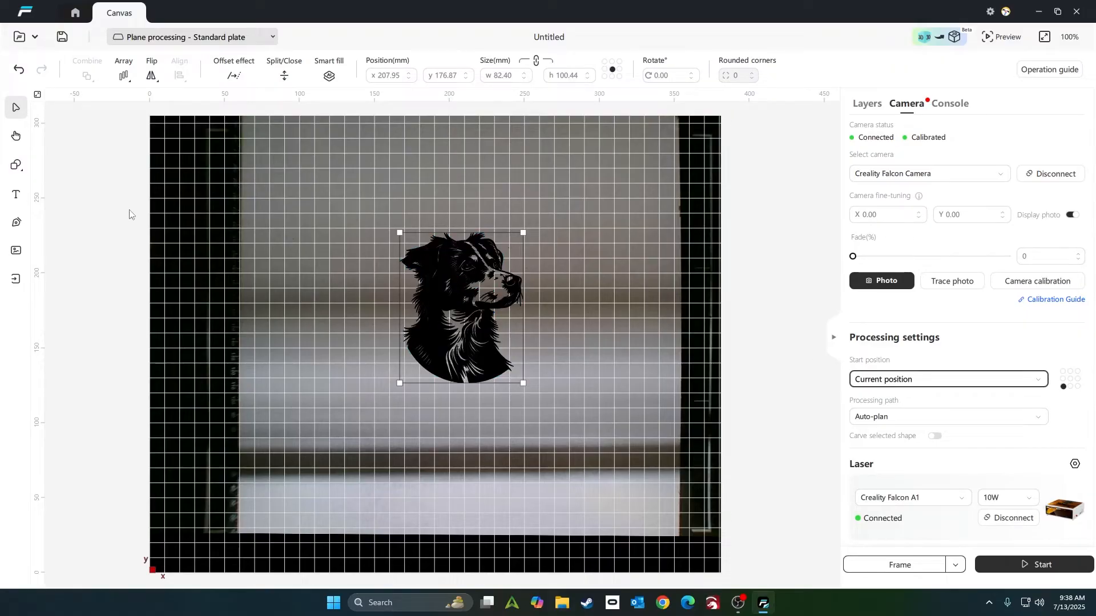
drag(451, 277, 63, 287)
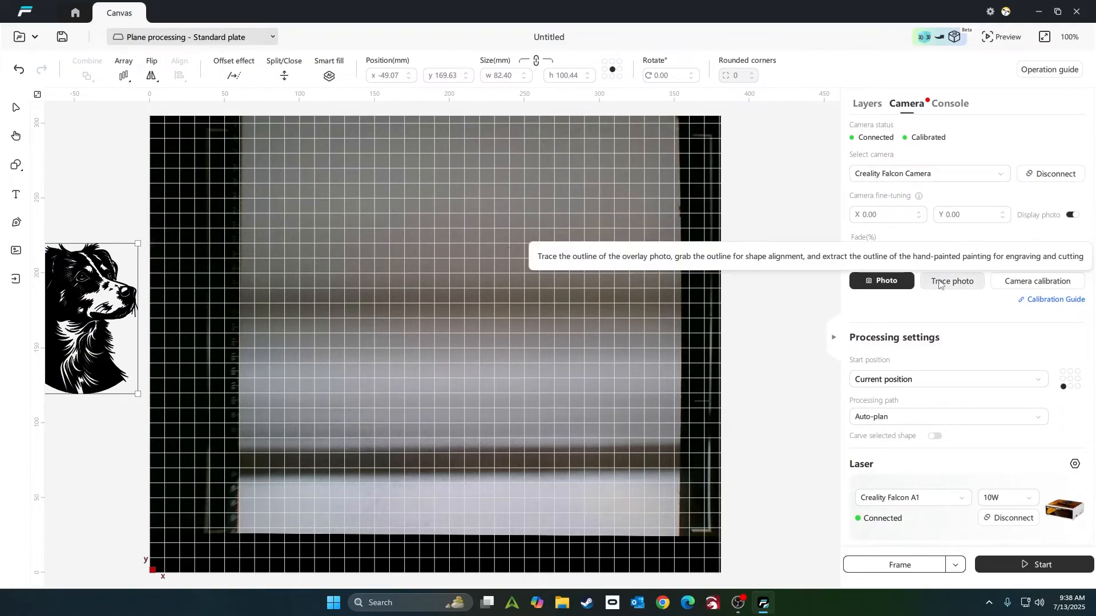
Hide the camera photo and draw a rectangle about 107 × 92 mm in the upper-left part of the bed
click(1073, 215)
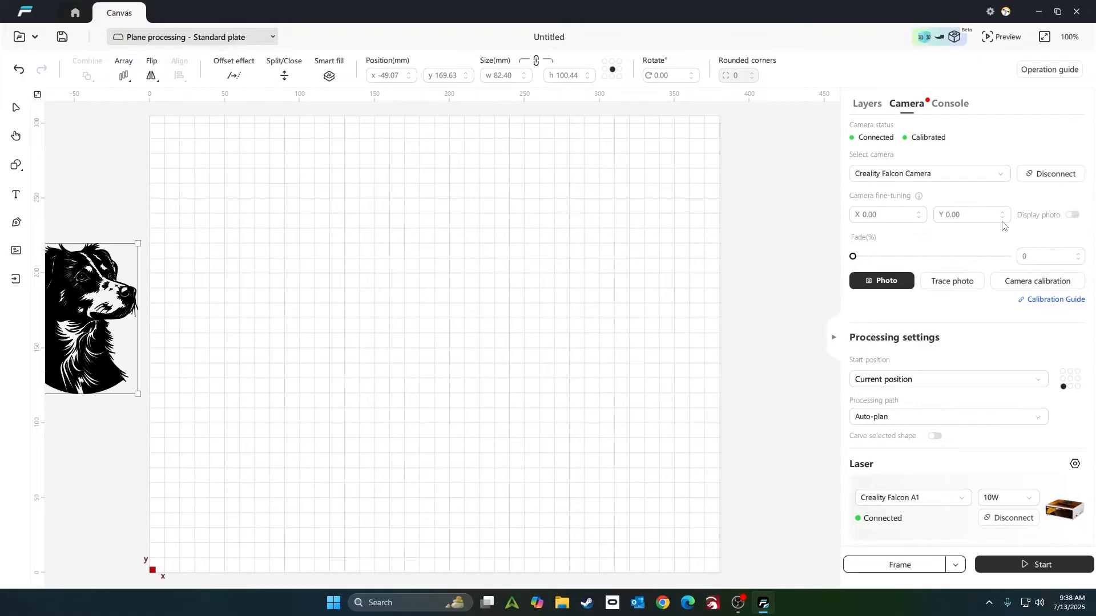
click(19, 172)
click(56, 183)
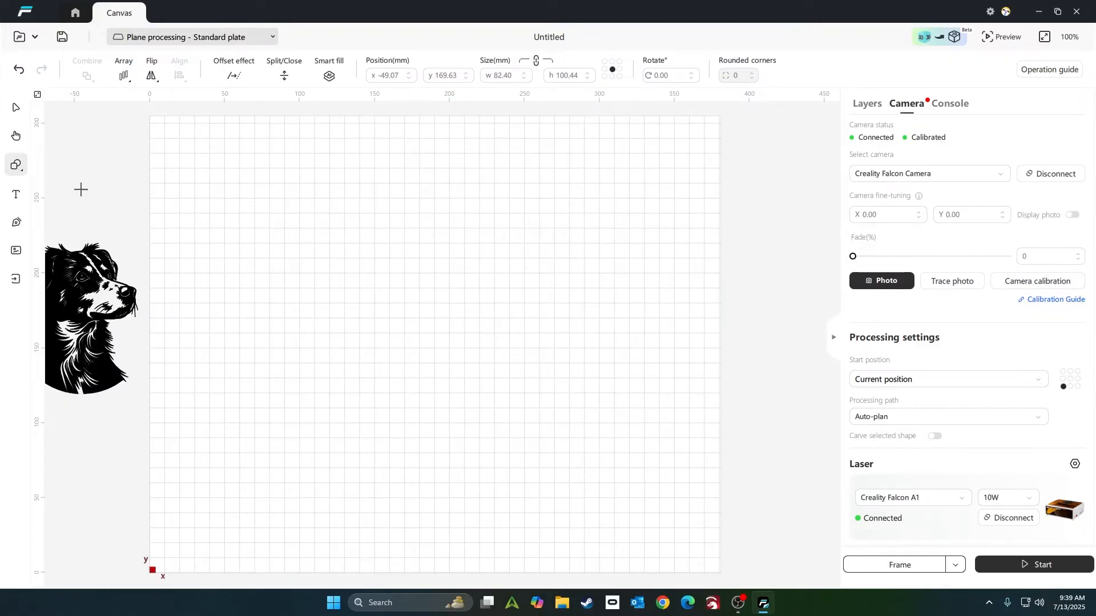
drag(228, 180, 389, 319)
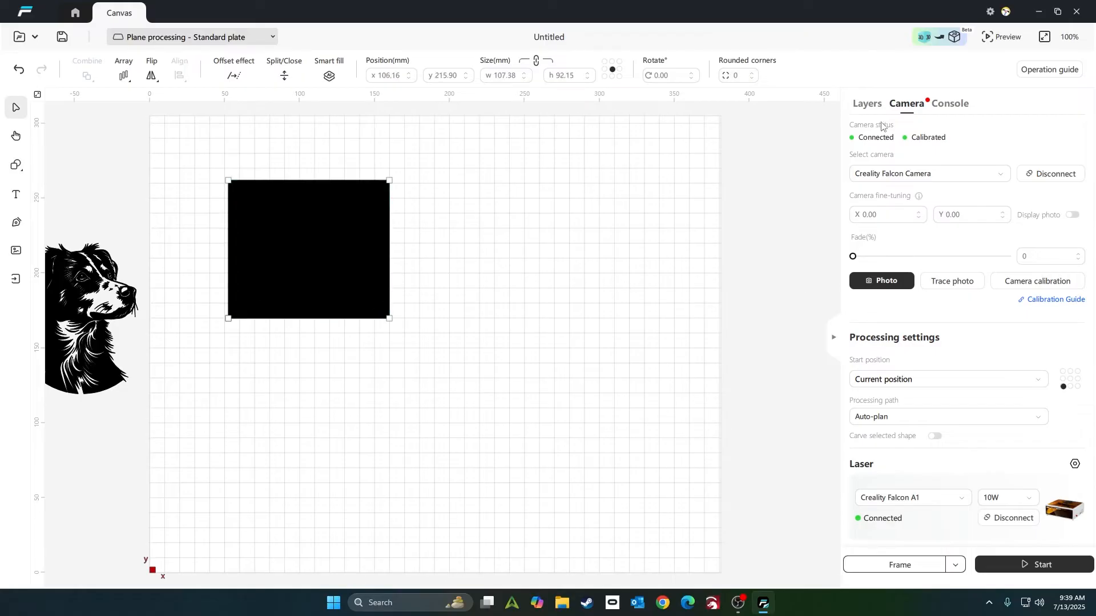
Add a second layer, assign the rectangle to it and keep its mode as Line engraving
click(867, 104)
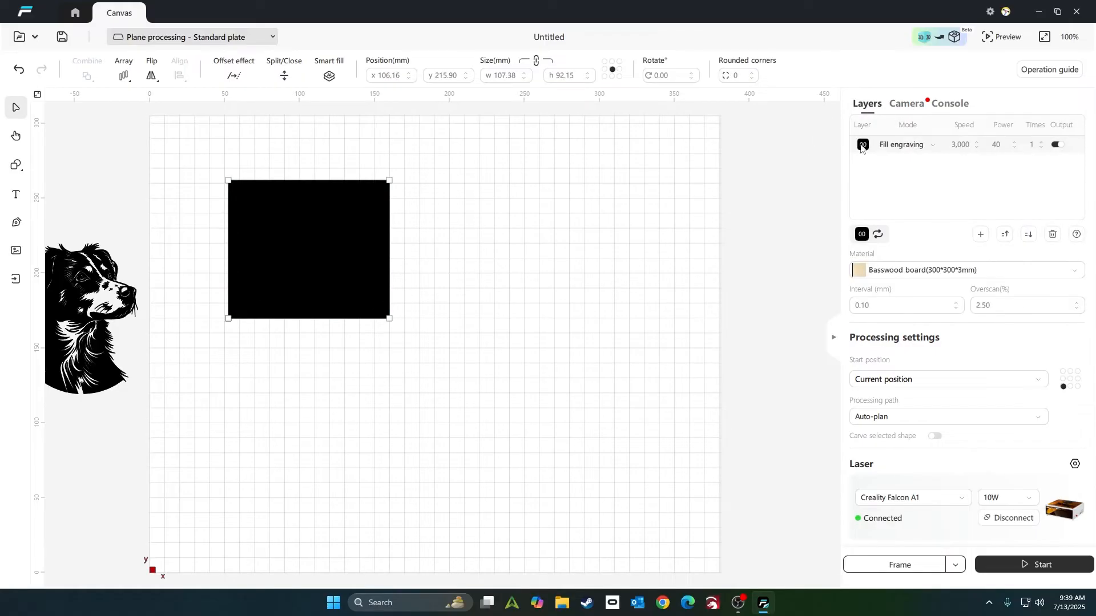
click(980, 234)
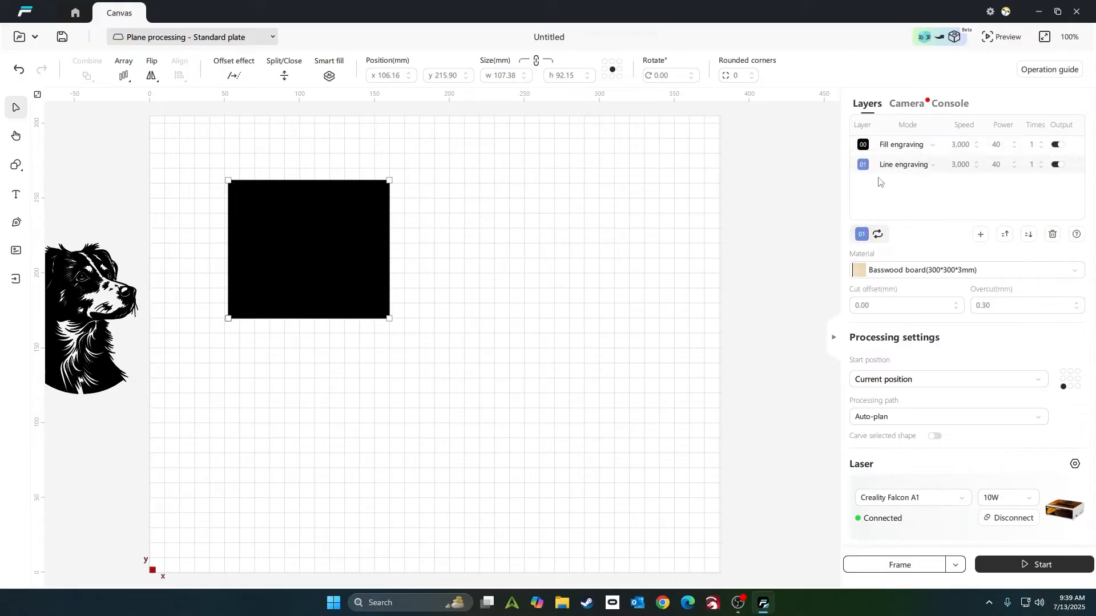
click(861, 165)
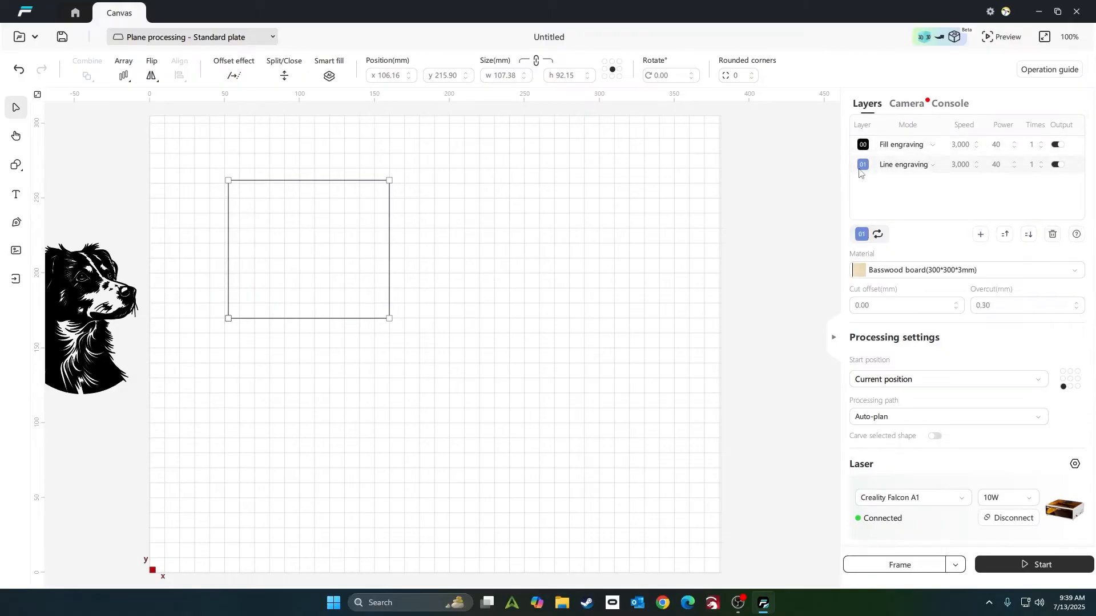
click(920, 166)
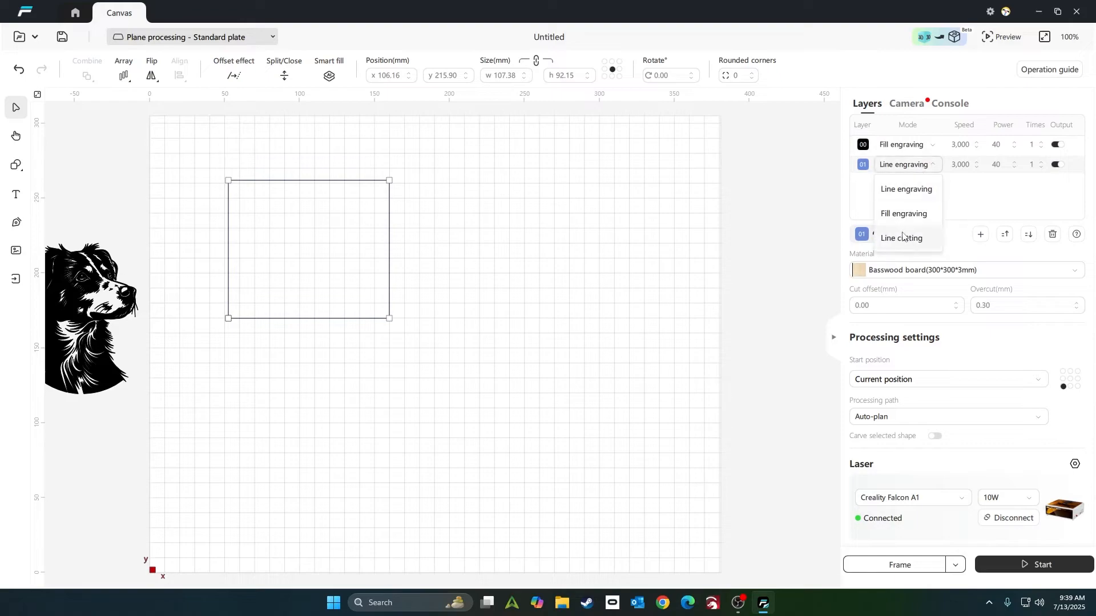
click(908, 188)
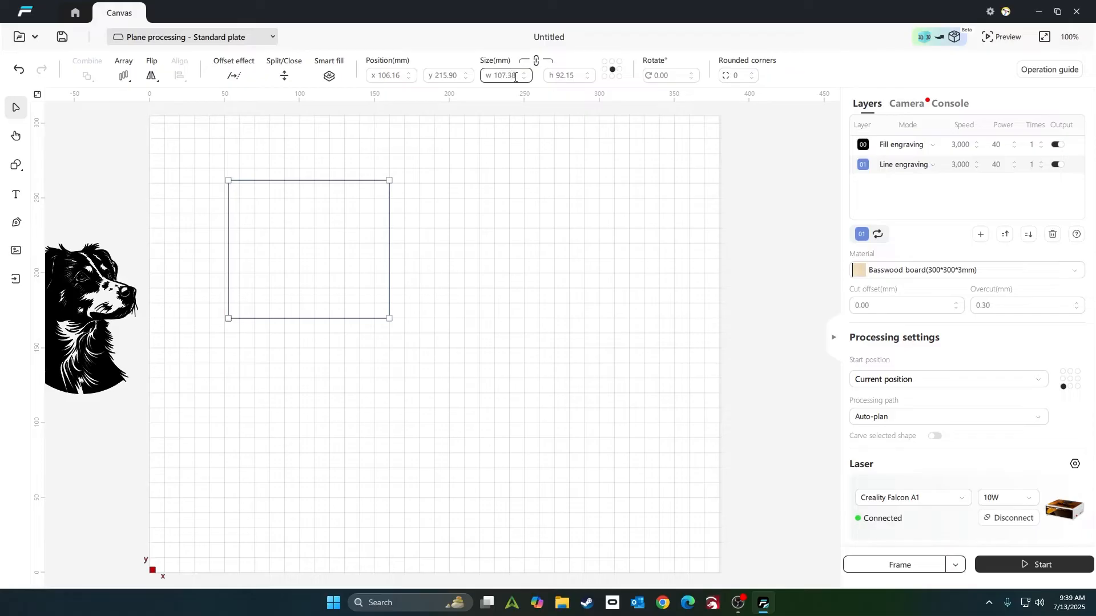
Set the rectangle's width to 60 mm with its proportions locked
drag(493, 76, 518, 76)
text(60)
click(577, 76)
drag(577, 78, 553, 79)
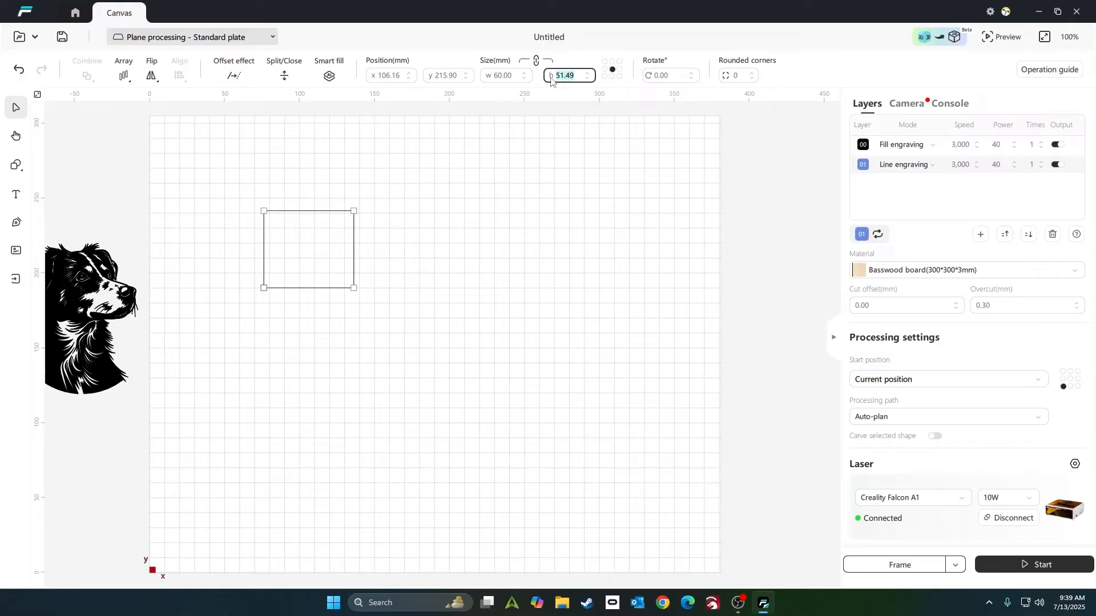
Unlock the proportions, resize the rectangle to 100 × 100 mm and shift it to about X 102, Y 225 mm
click(536, 62)
click(558, 76)
drag(578, 82, 553, 83)
text(100)
click(516, 73)
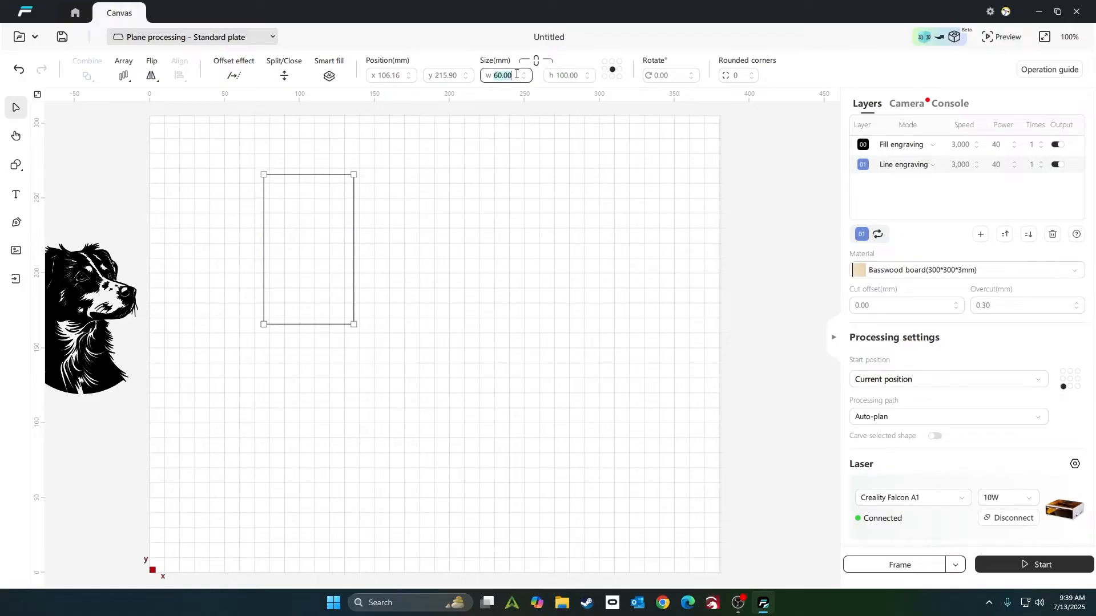
text(1)
key(Return)
drag(294, 226, 290, 215)
Start a grid array of the square with 2 rows and 2 columns
click(123, 75)
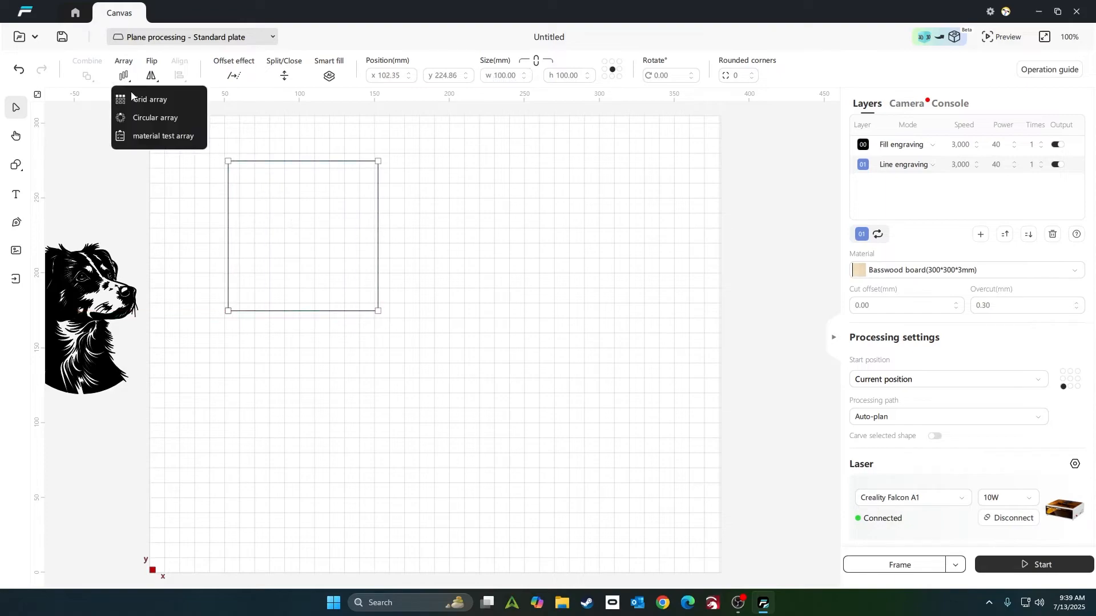
click(160, 101)
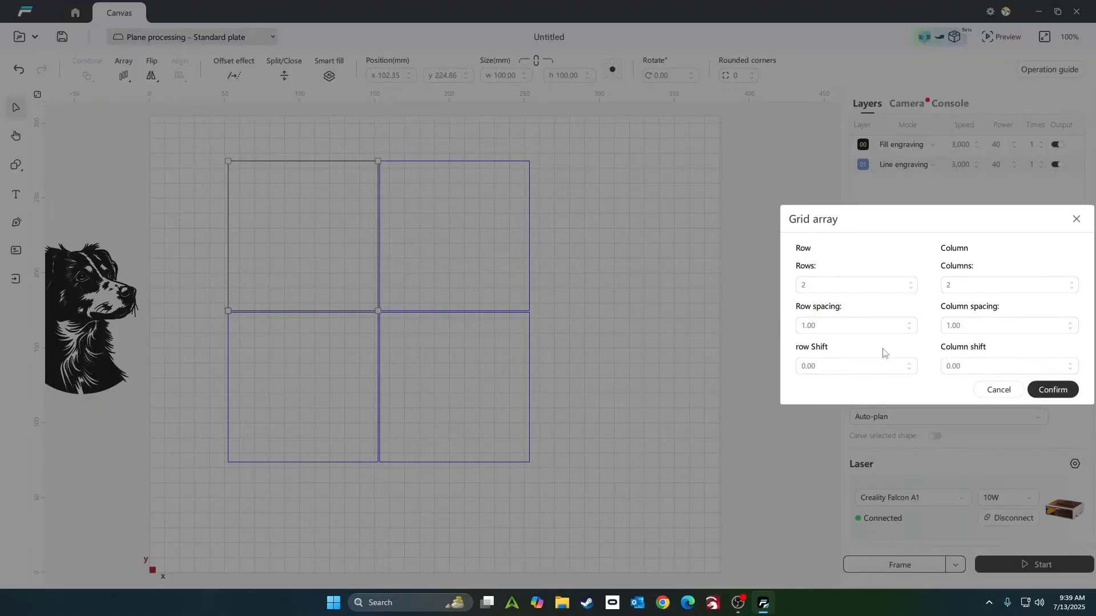
click(911, 283)
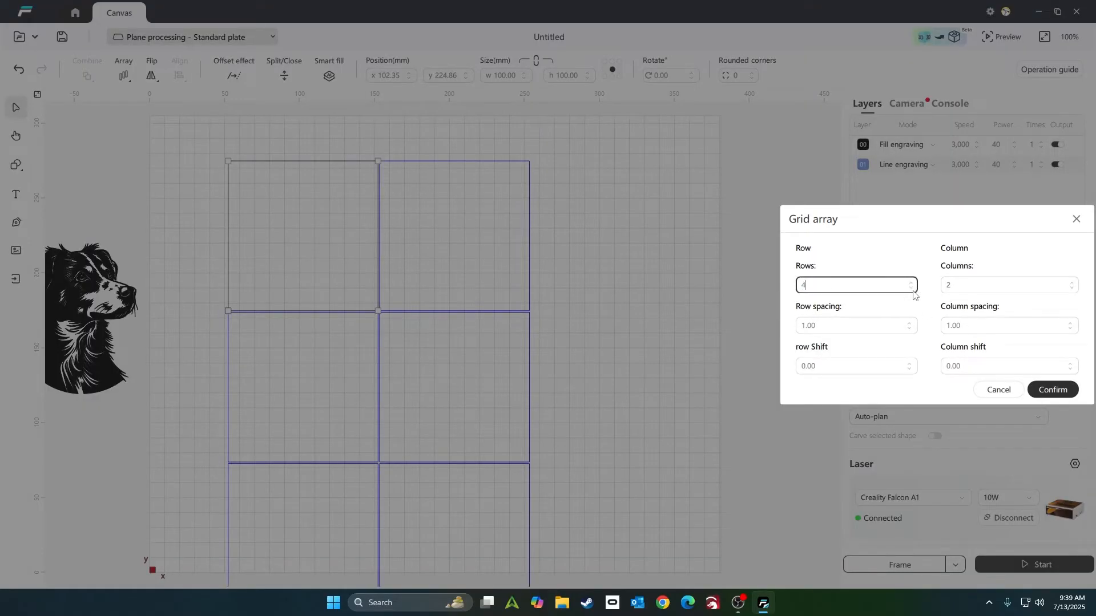
click(912, 290)
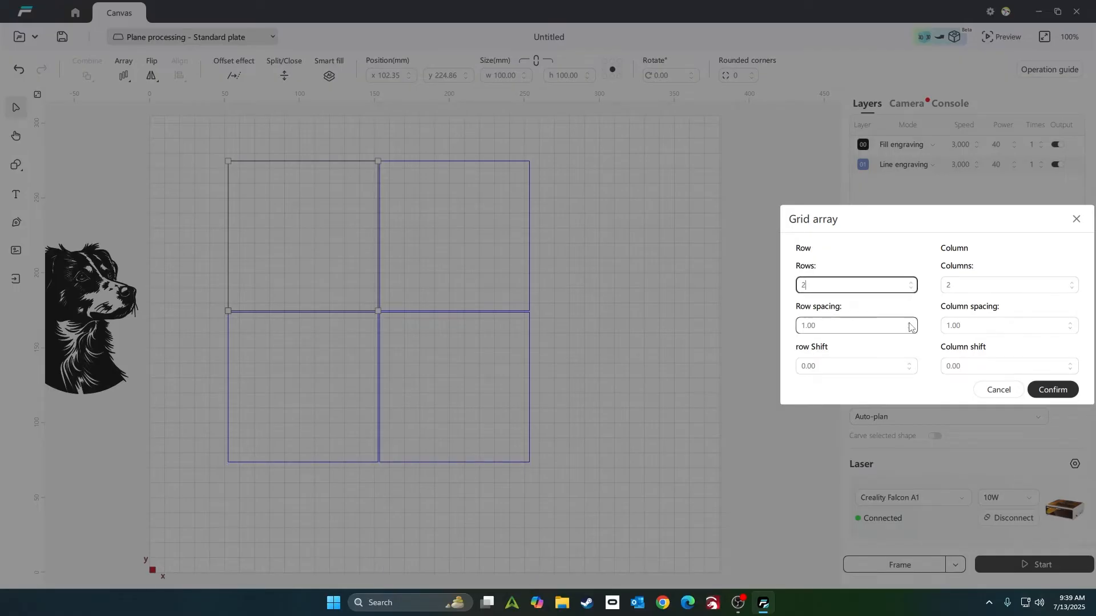
Set both the row spacing and the column spacing of the grid array to 6 mm and create it
click(909, 324)
click(909, 325)
click(907, 324)
click(908, 324)
click(908, 324)
click(908, 324)
click(907, 324)
click(908, 324)
click(908, 324)
click(907, 324)
click(908, 324)
click(909, 324)
click(909, 324)
click(909, 324)
click(909, 324)
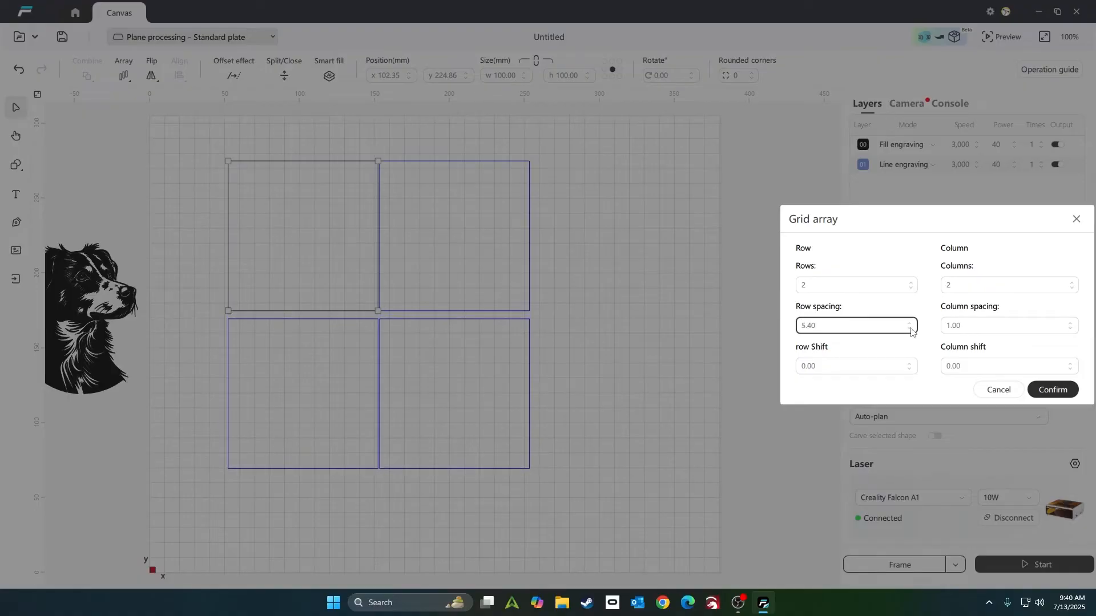
click(909, 324)
click(909, 324)
click(909, 324)
click(909, 324)
drag(980, 324, 925, 323)
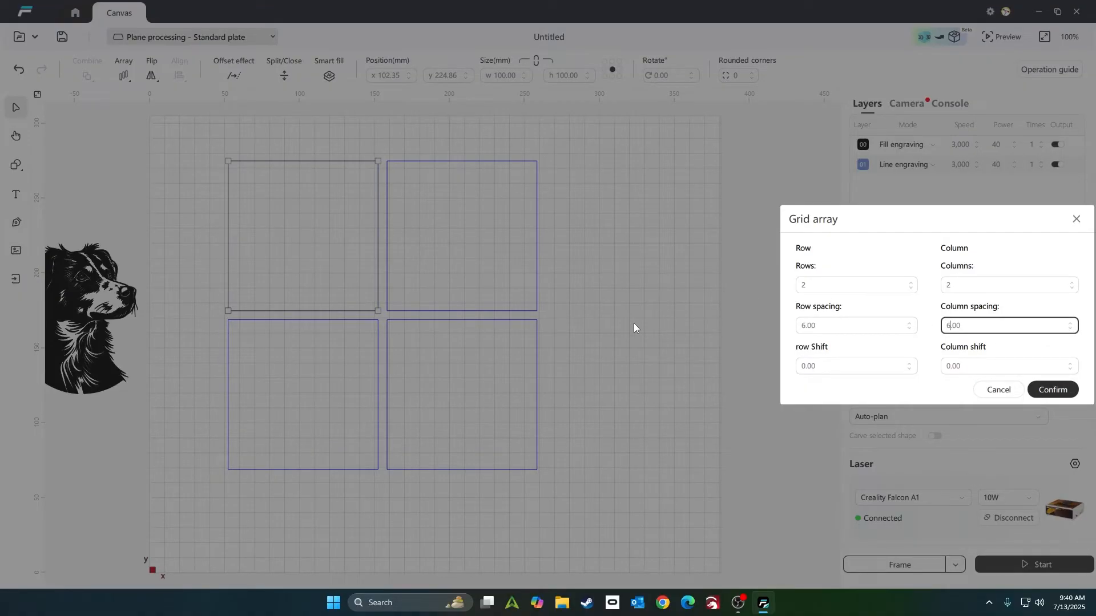
click(1051, 395)
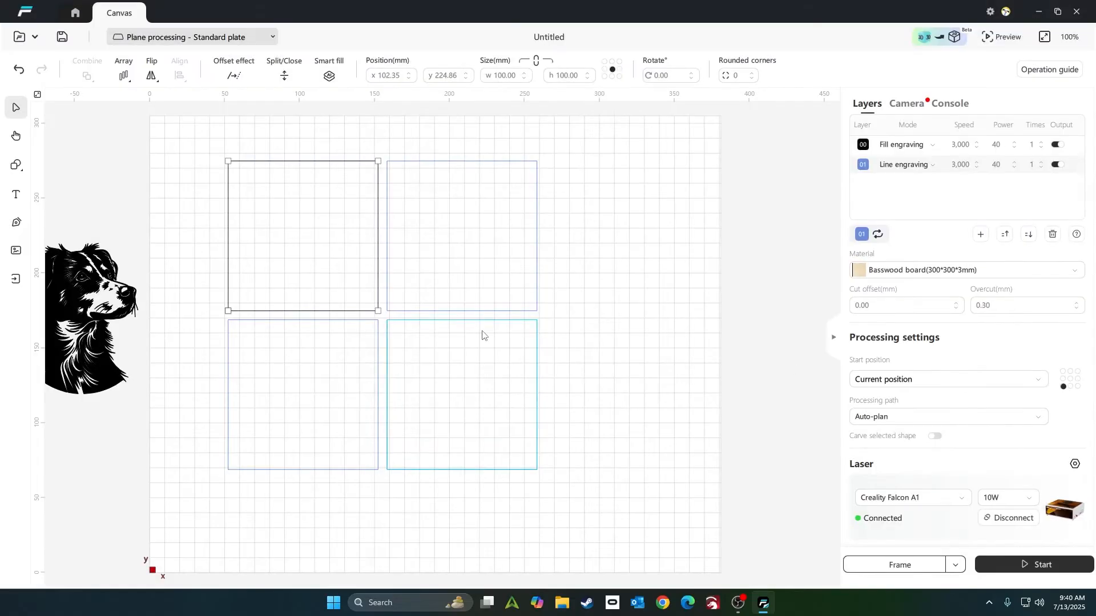
Move the dog graphic into the upper-left square and shrink it to about 76 × 93 mm
click(62, 297)
drag(79, 322, 314, 241)
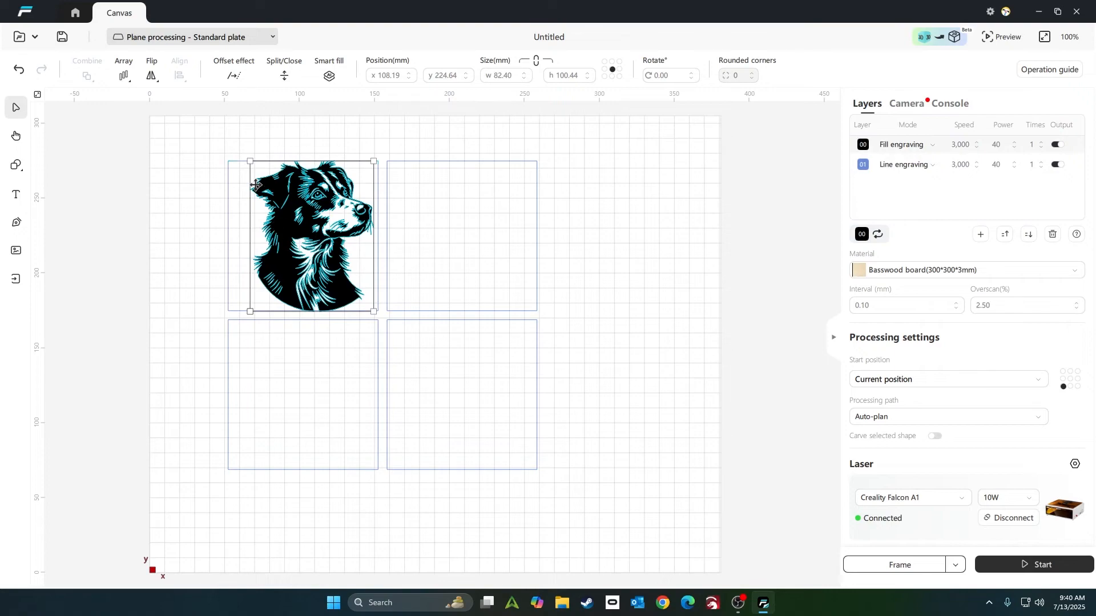
drag(250, 163, 260, 171)
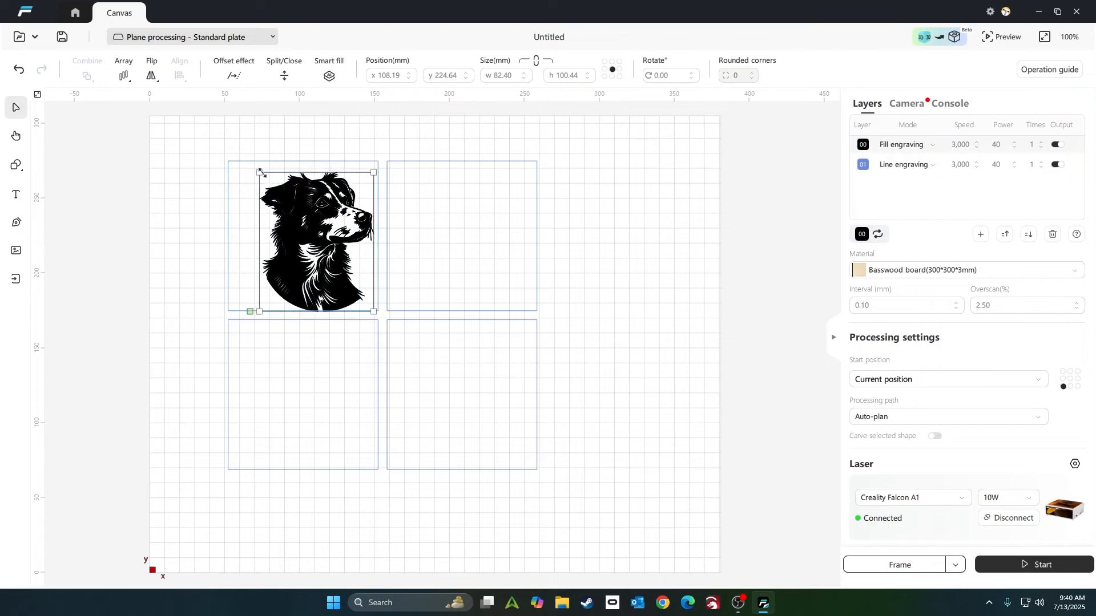
drag(310, 229, 640, 234)
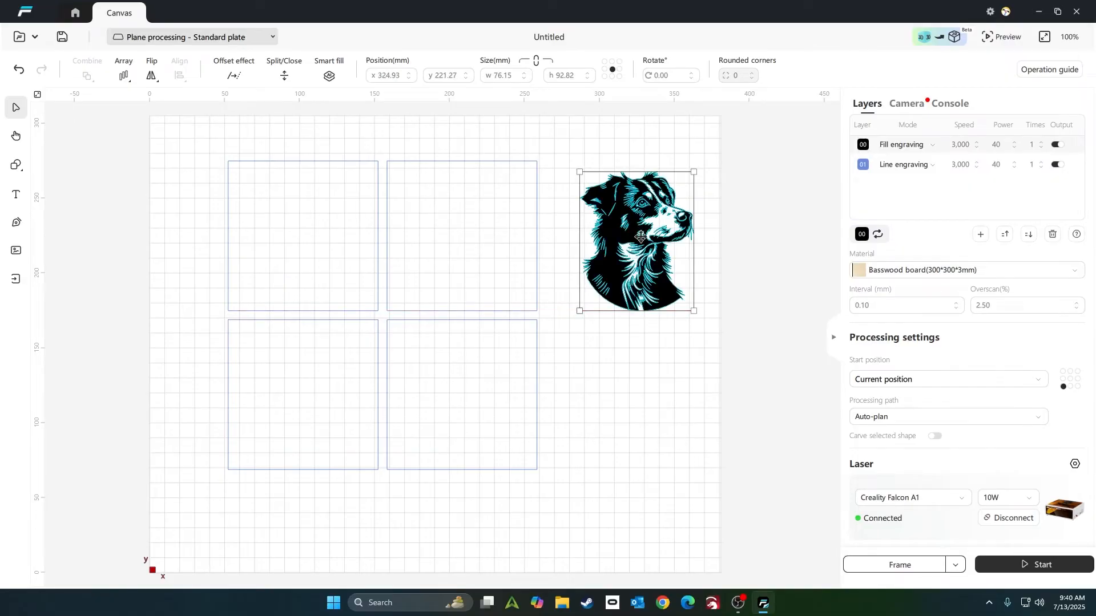
key(ctrl+z)
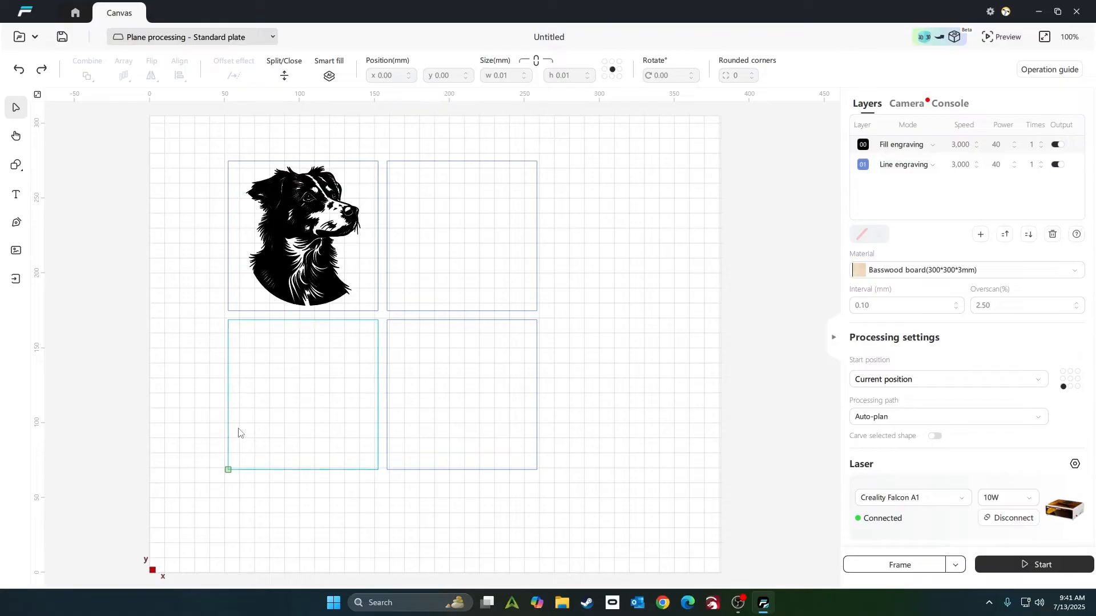
Select the dog graphic together with the four squares and clear them from the canvas
drag(180, 154, 595, 515)
drag(377, 310, 388, 310)
click(584, 320)
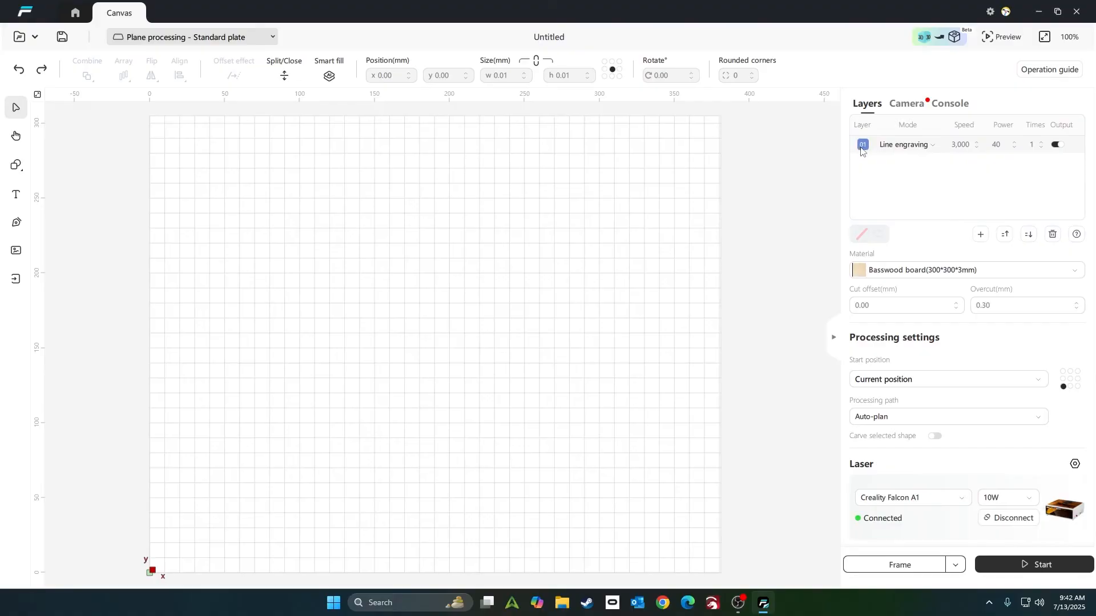
Import the black-and-white griffin head image from the AI generated folder inside the SVG folder
click(16, 279)
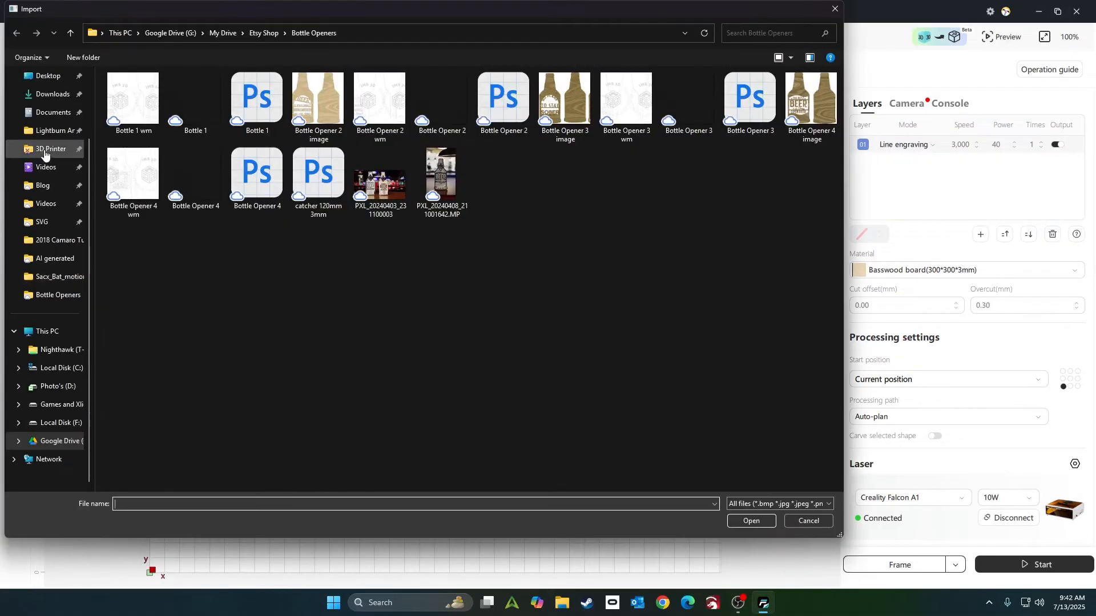
click(41, 228)
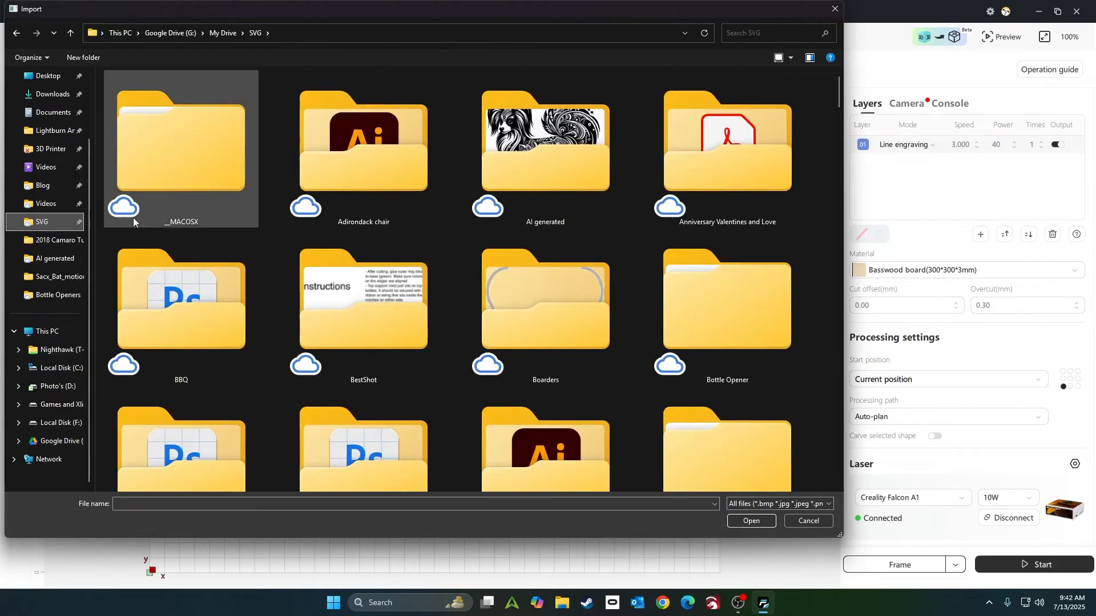
double_click(551, 158)
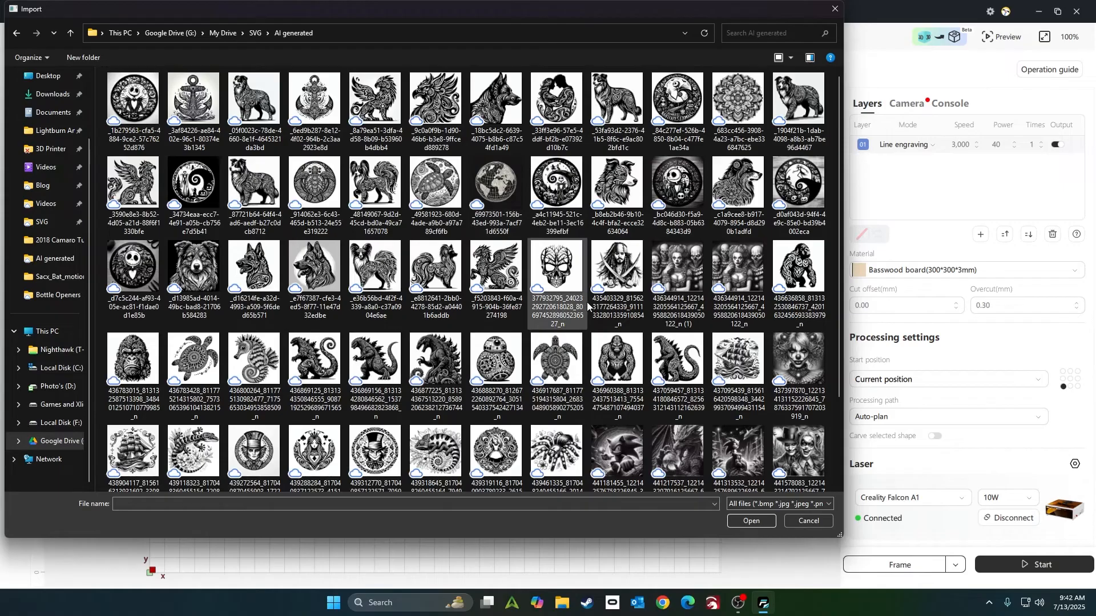
click(437, 100)
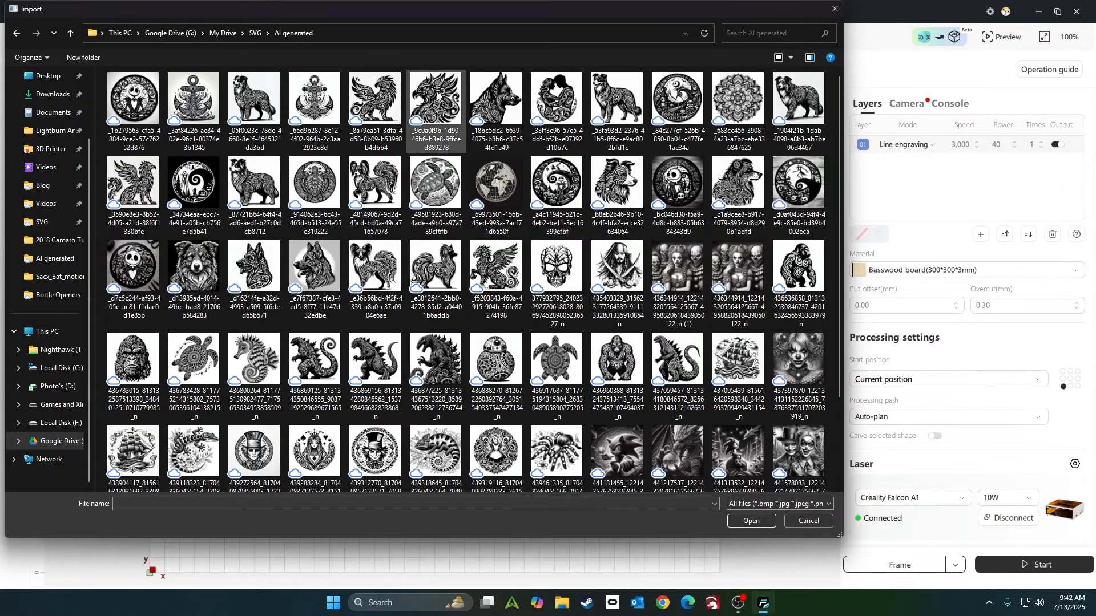
click(752, 521)
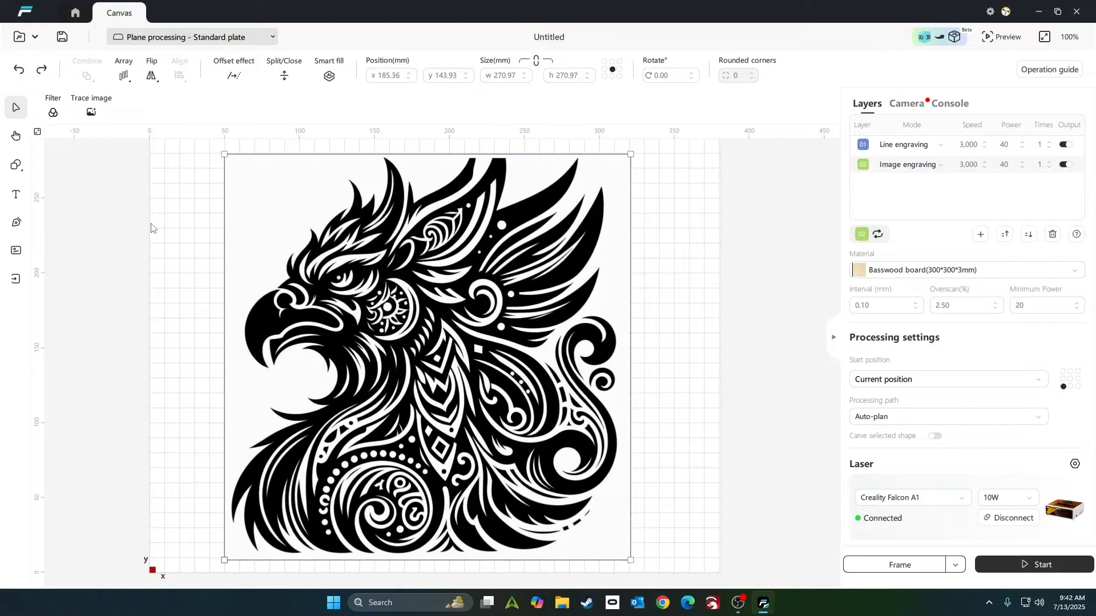
Trace the griffin image with a threshold of 29 and a noise ignore value of 2
click(91, 112)
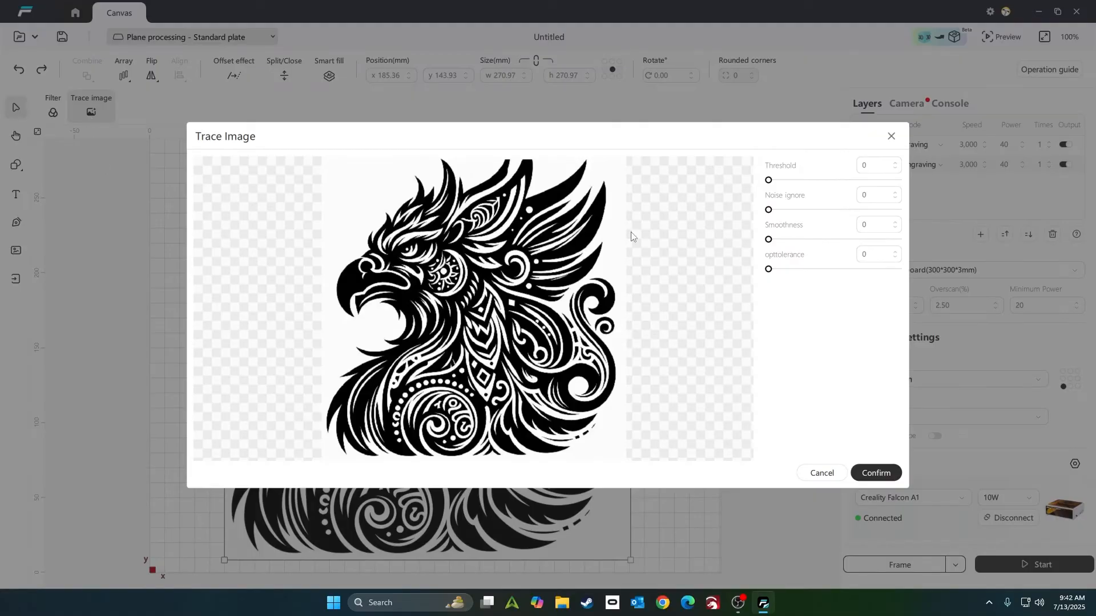
drag(769, 180, 782, 180)
scroll(477, 284, up, 5)
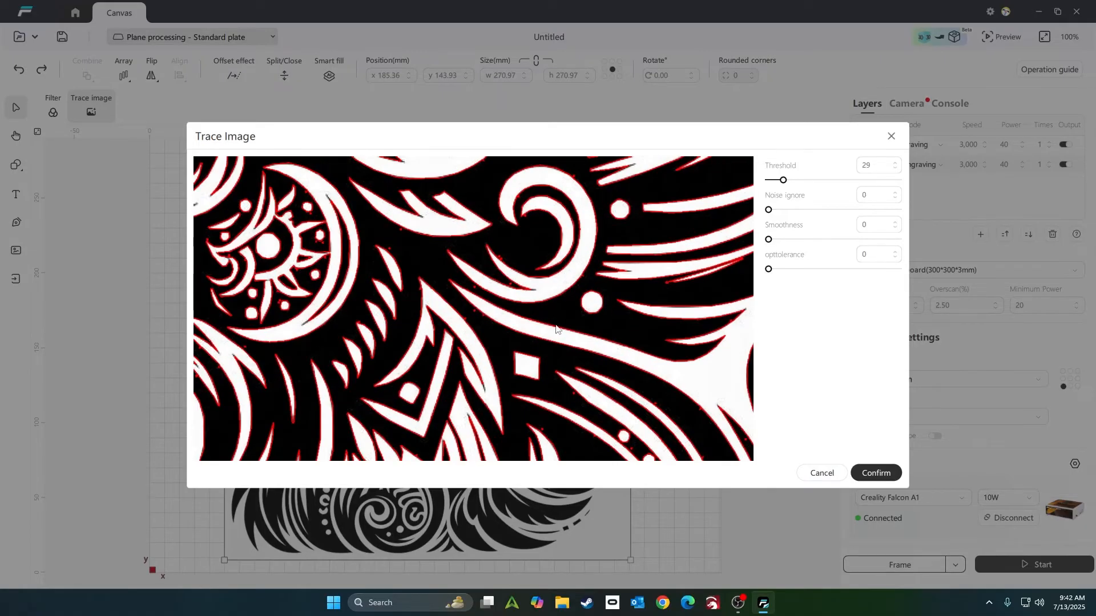
scroll(392, 236, up, 5)
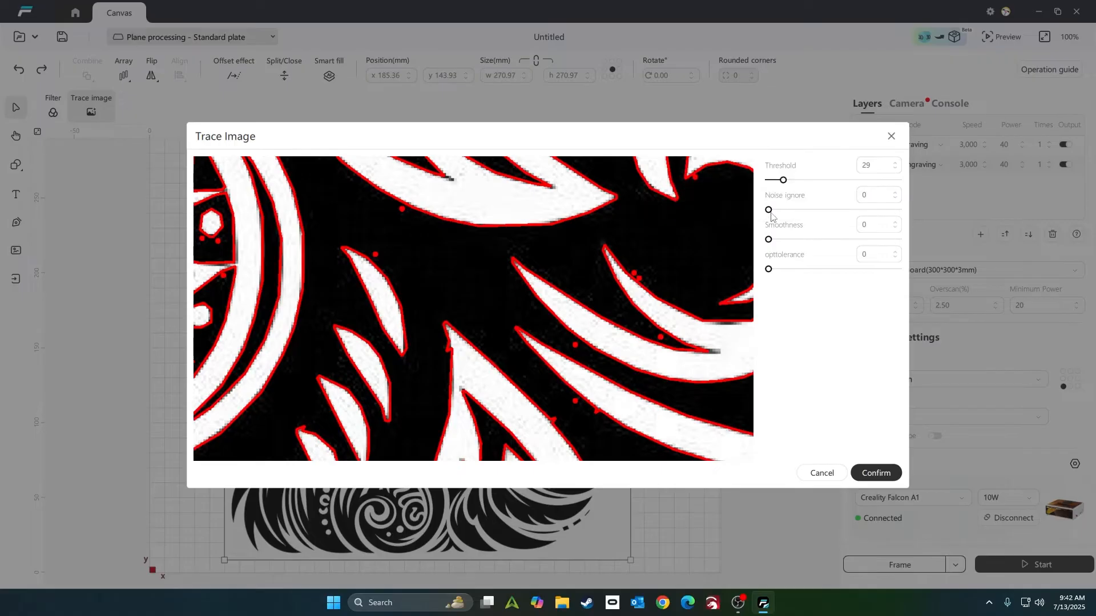
click(895, 192)
click(894, 194)
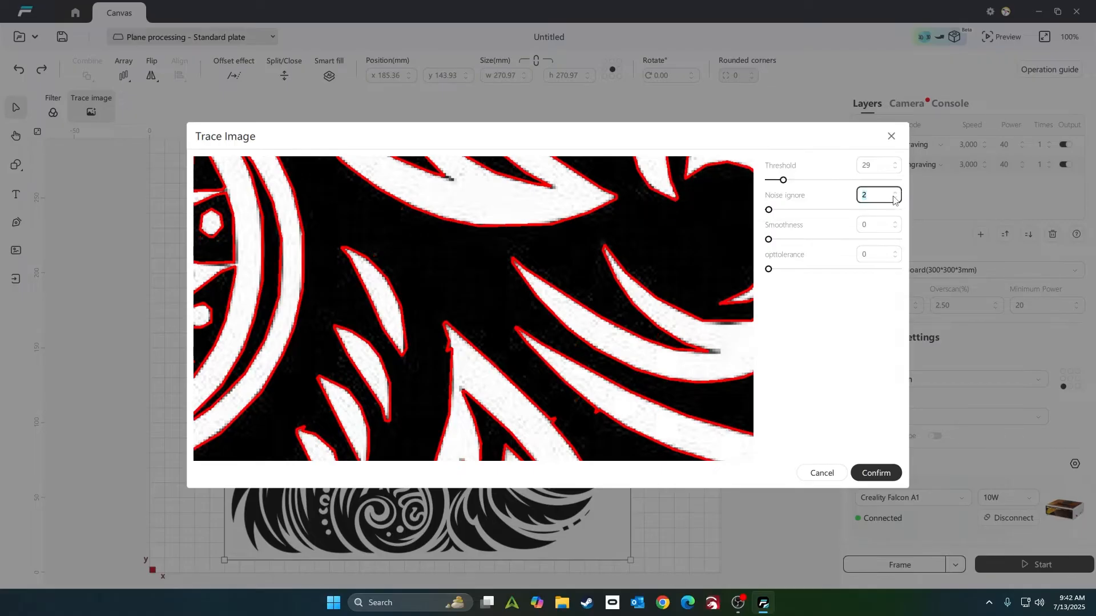
scroll(502, 358, down, 5)
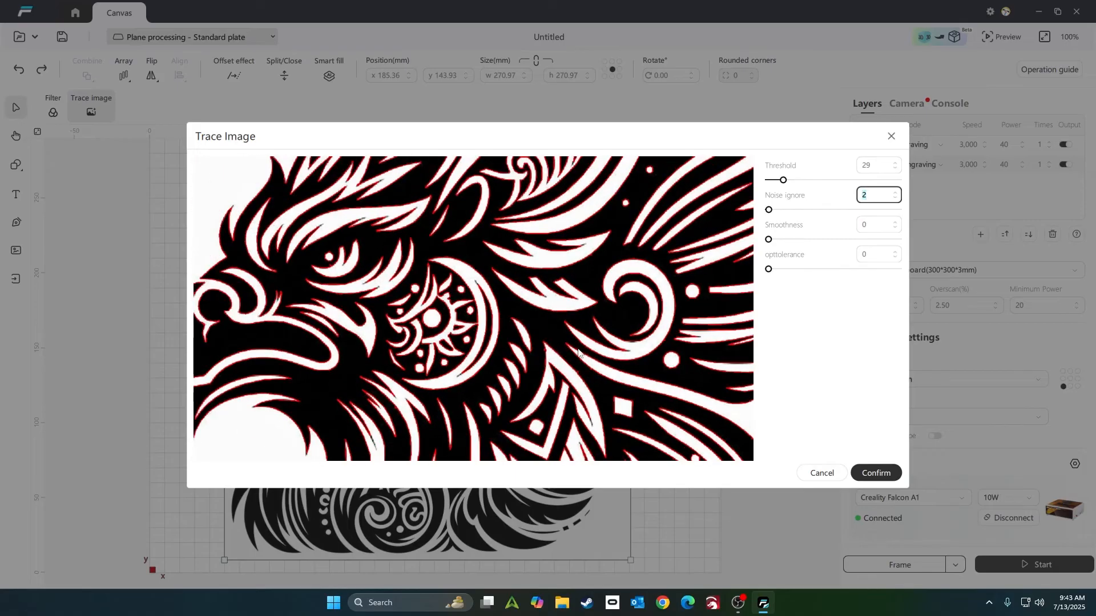
scroll(543, 350, down, 3)
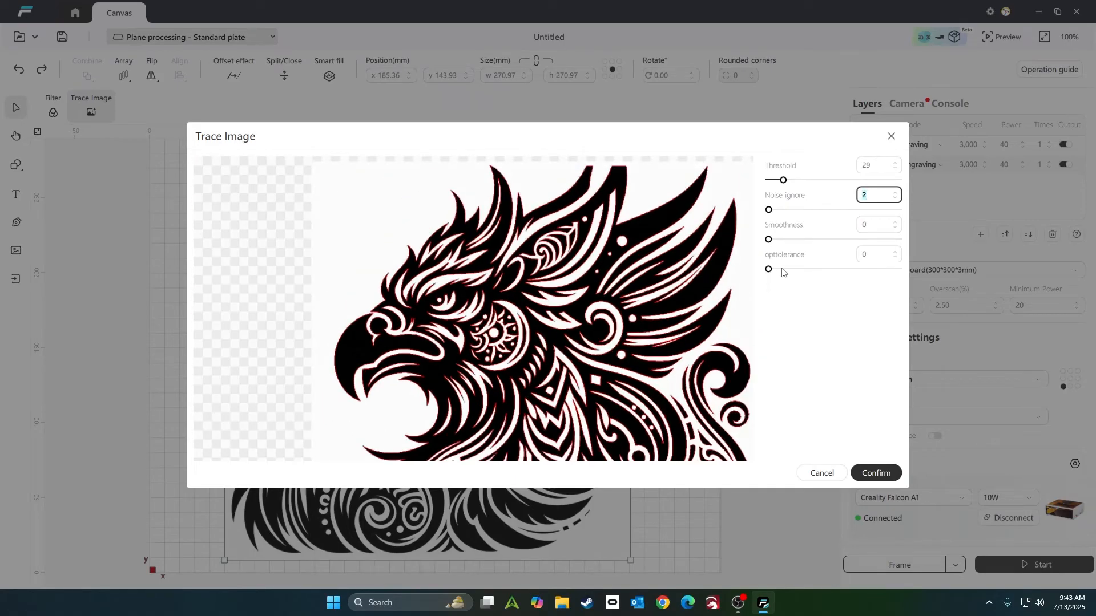
click(886, 474)
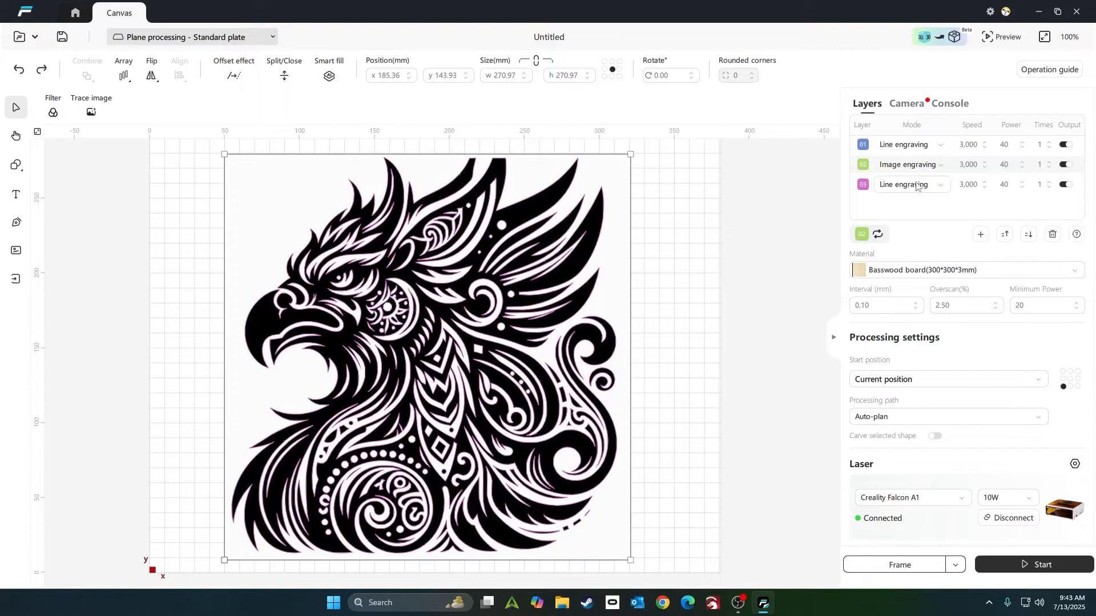
Move the original griffin image off the traced outline to about X -90 mm, Y 142 mm
scroll(720, 383, down, 1)
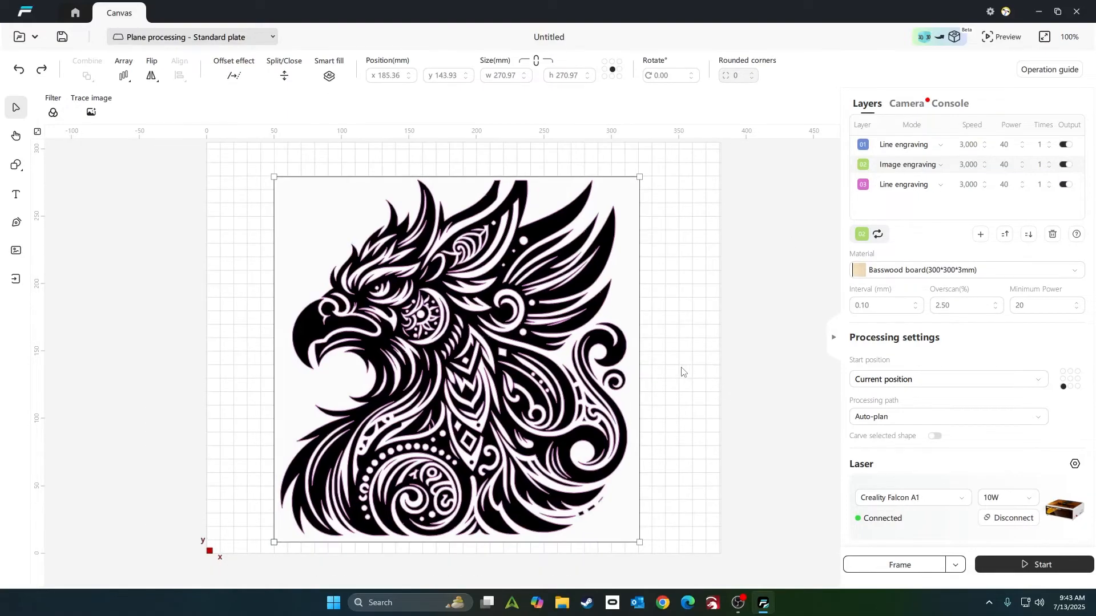
click(38, 132)
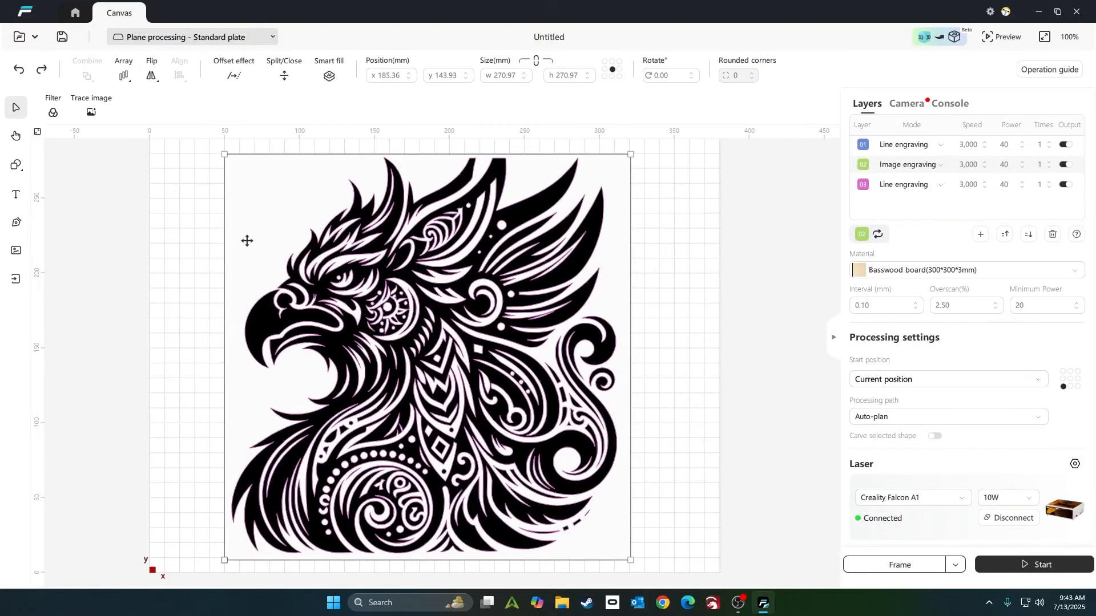
drag(422, 318, 16, 328)
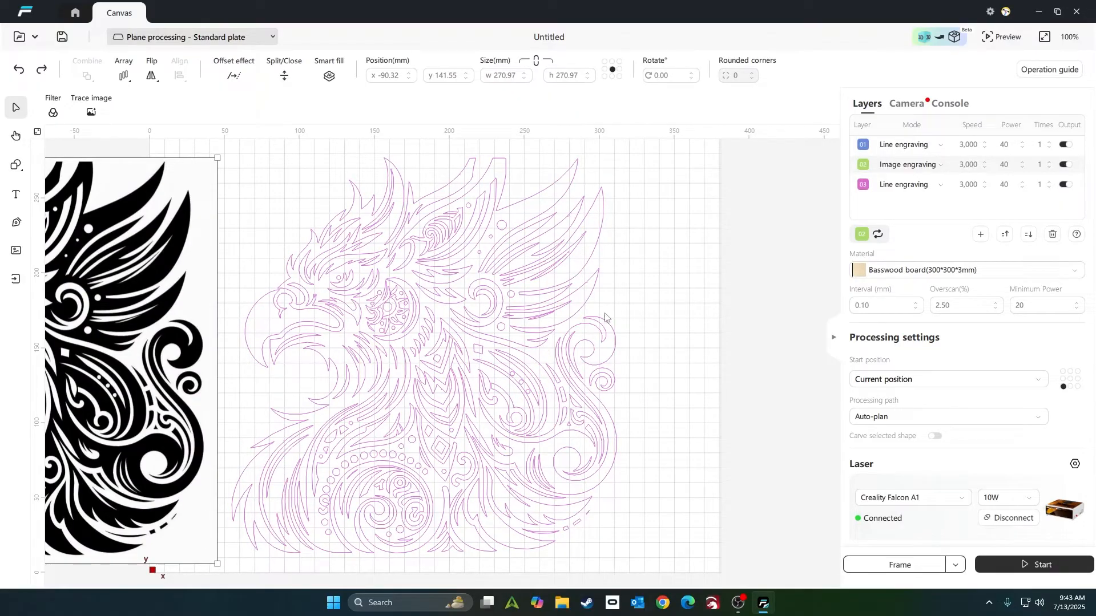
Assign the traced griffin outline to a new black layer and set that layer's mode to Fill engraving
click(587, 294)
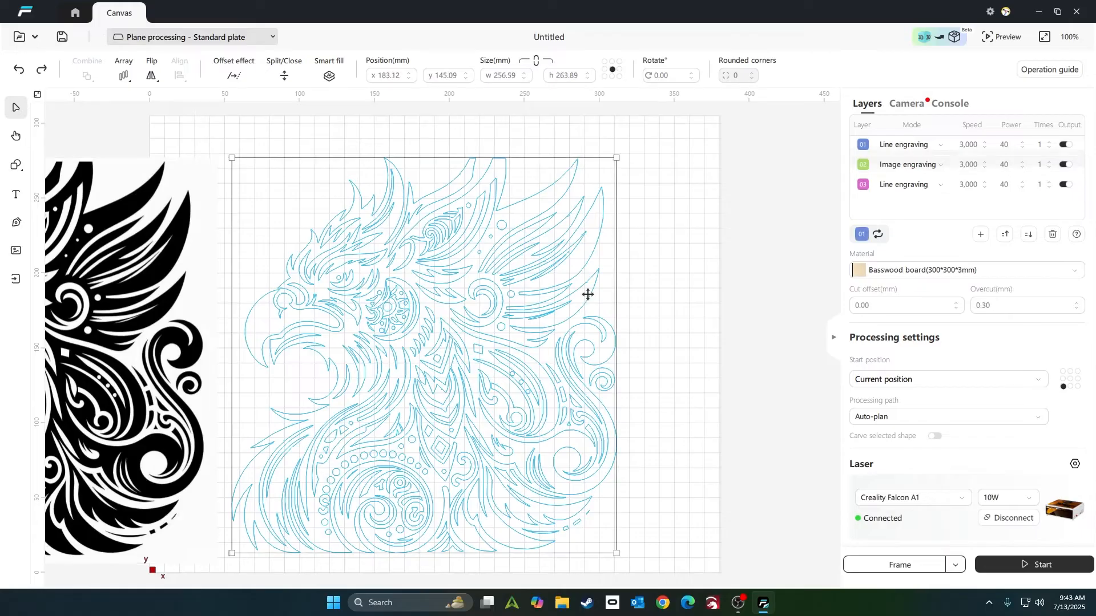
click(863, 235)
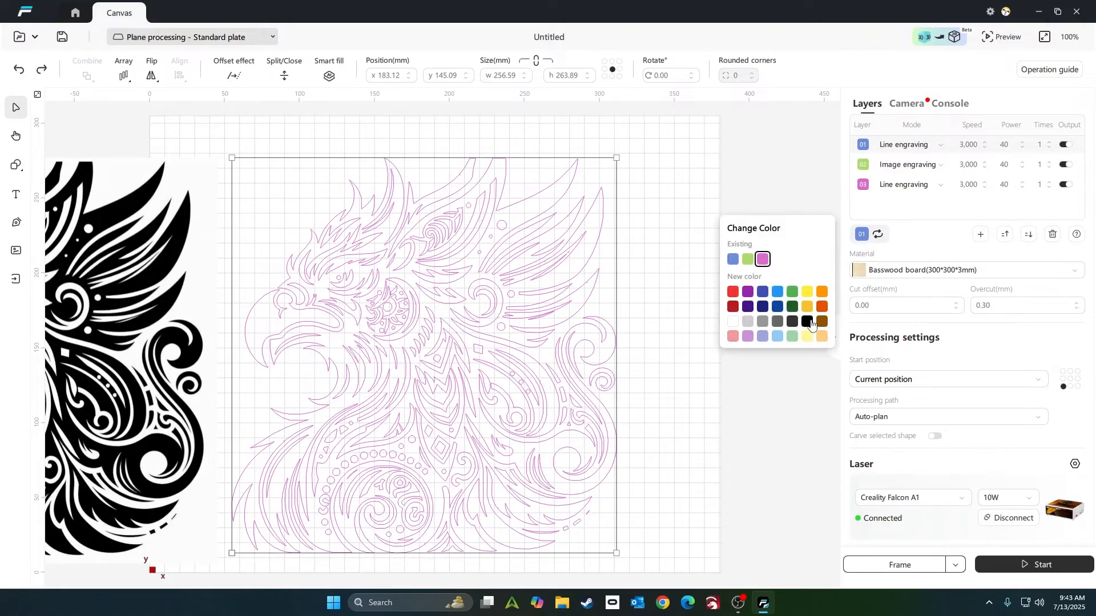
click(810, 322)
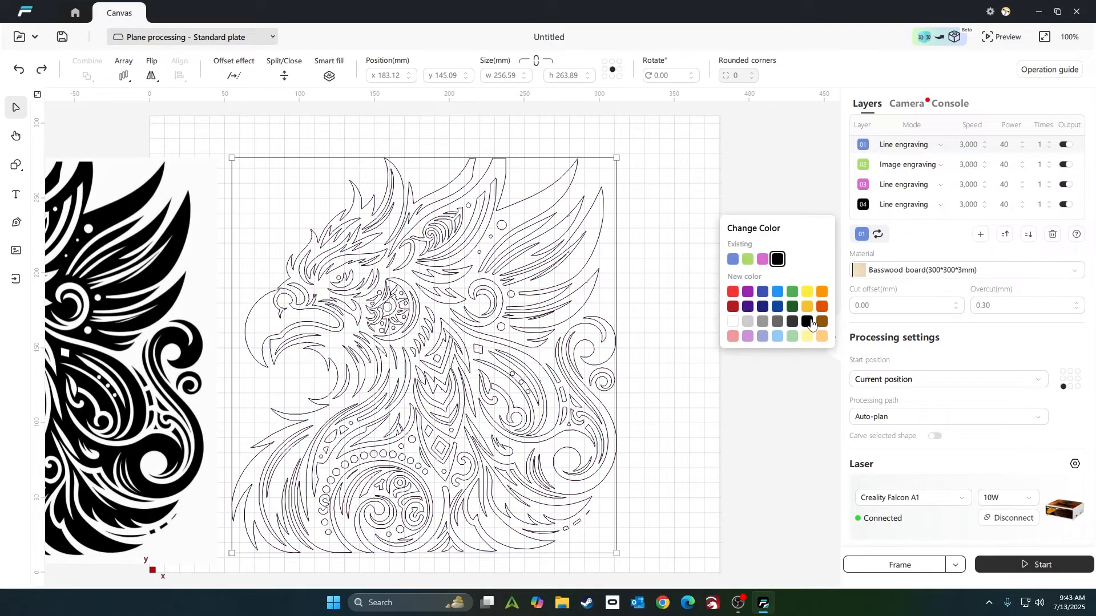
click(939, 207)
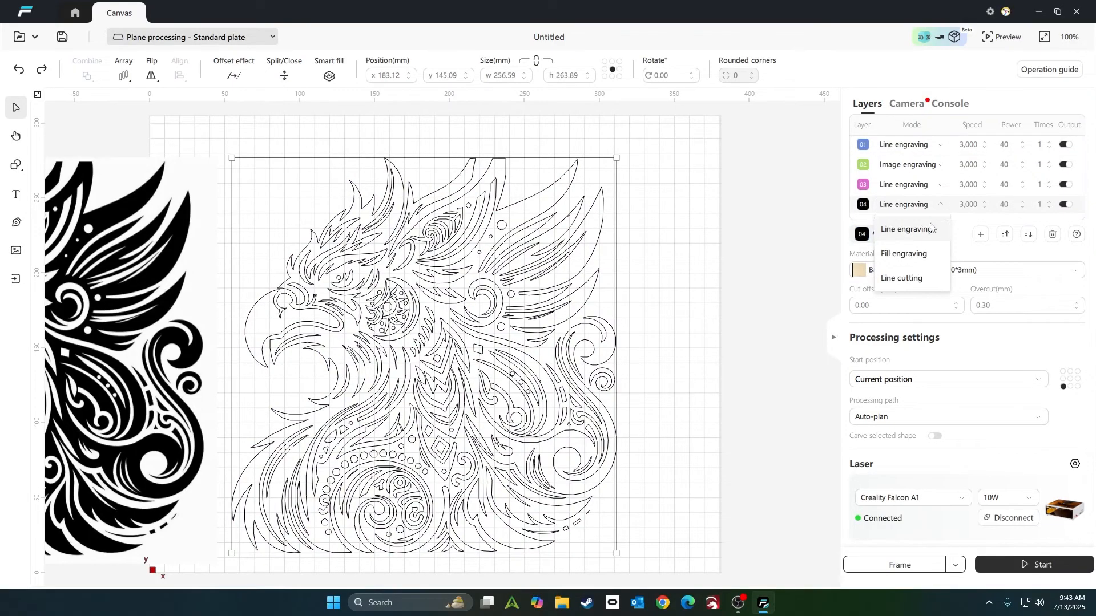
click(911, 255)
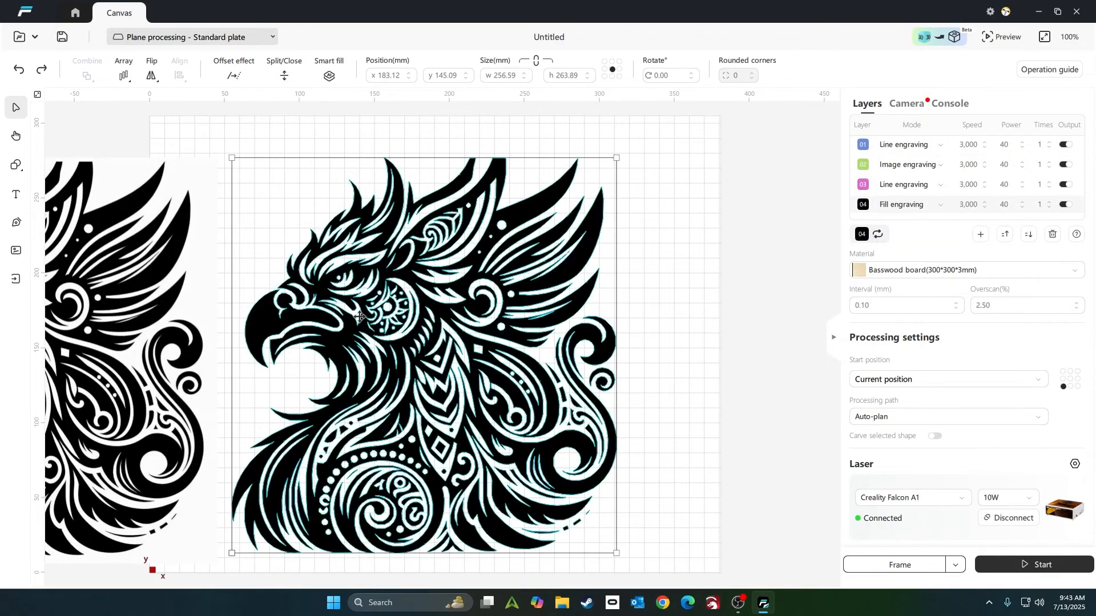
Delete the original griffin image and select the remaining traced griffin on the bed
scroll(677, 391, down, 2)
scroll(677, 391, down, 1)
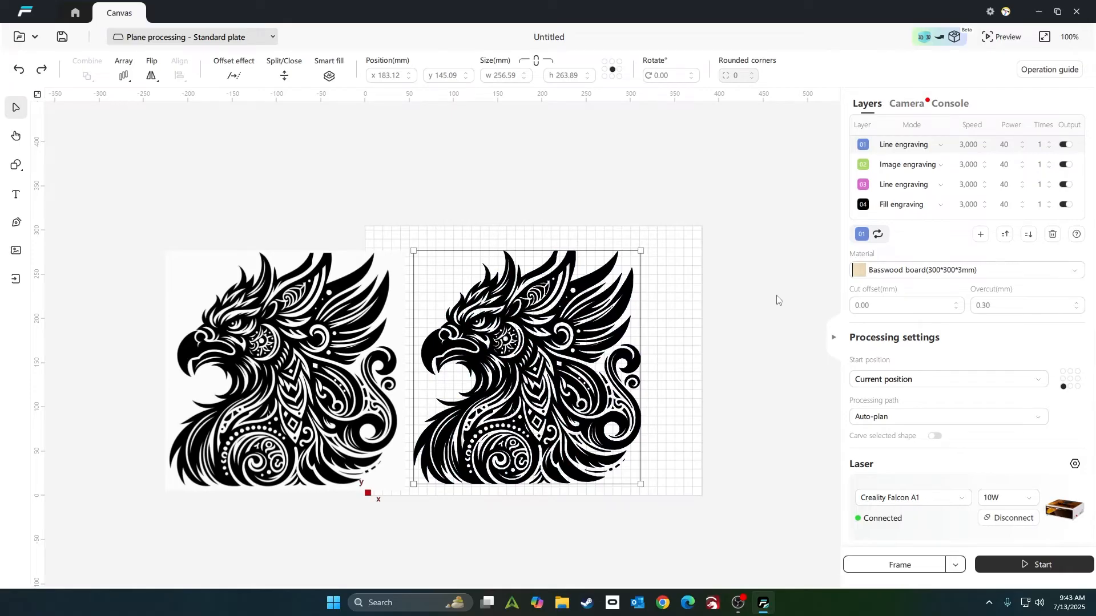
click(270, 359)
key(Delete)
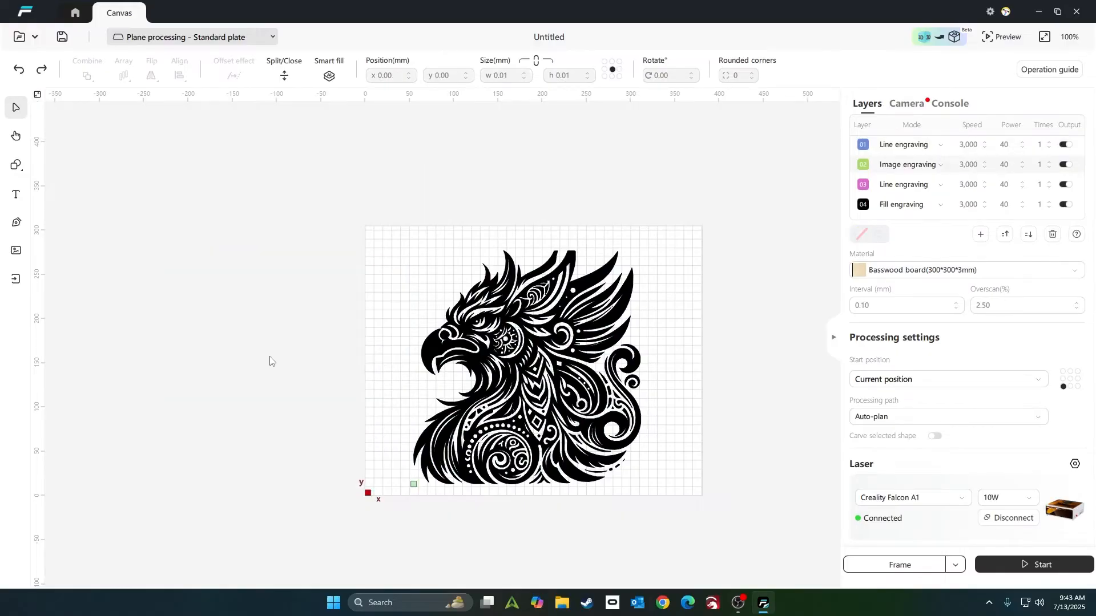
scroll(438, 382, down, 1)
drag(375, 252, 700, 507)
scroll(629, 438, up, 3)
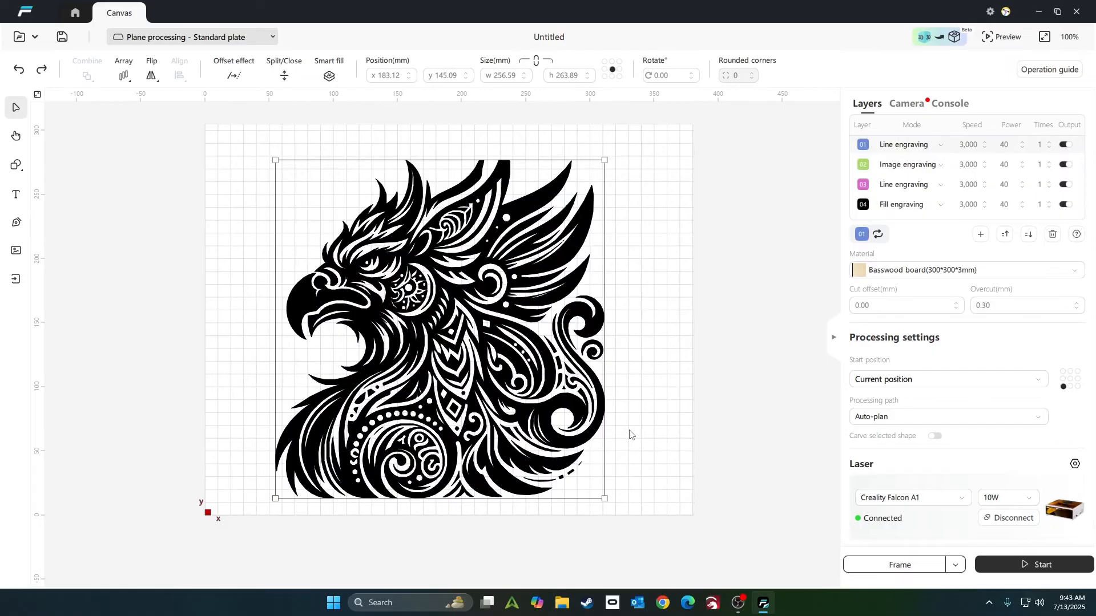
scroll(629, 434, up, 1)
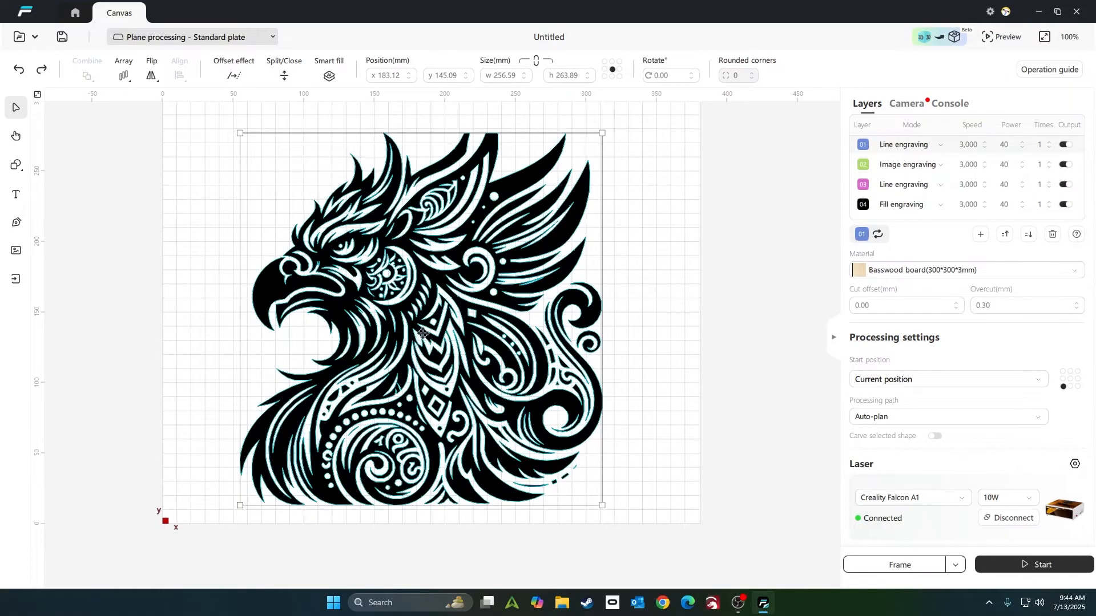
Set the material for all layers to 300*300 basswood board with a thickness of 5mm
click(937, 270)
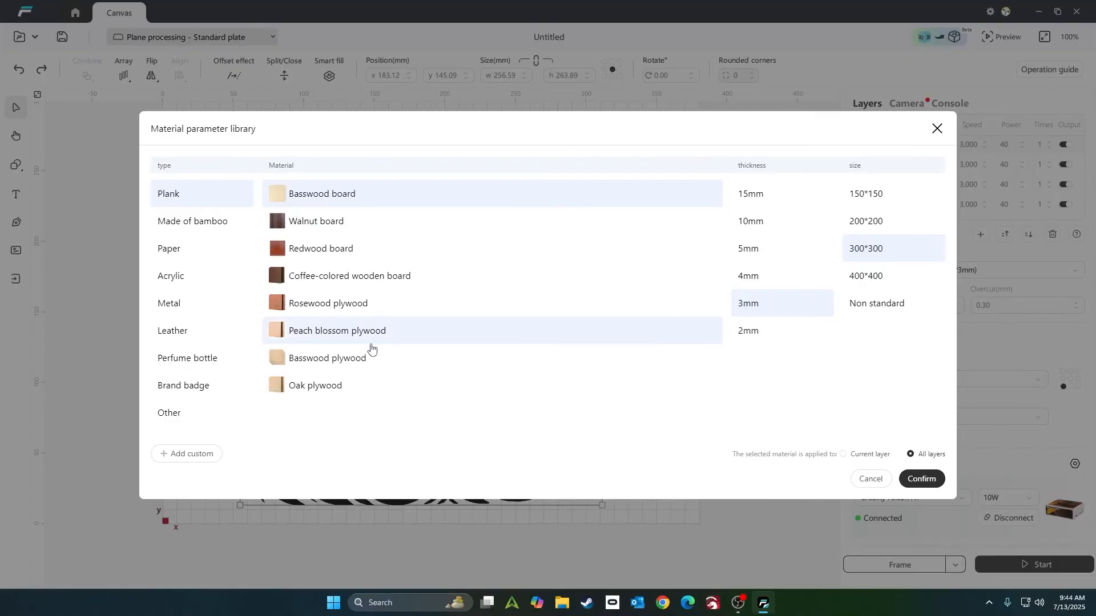
click(751, 278)
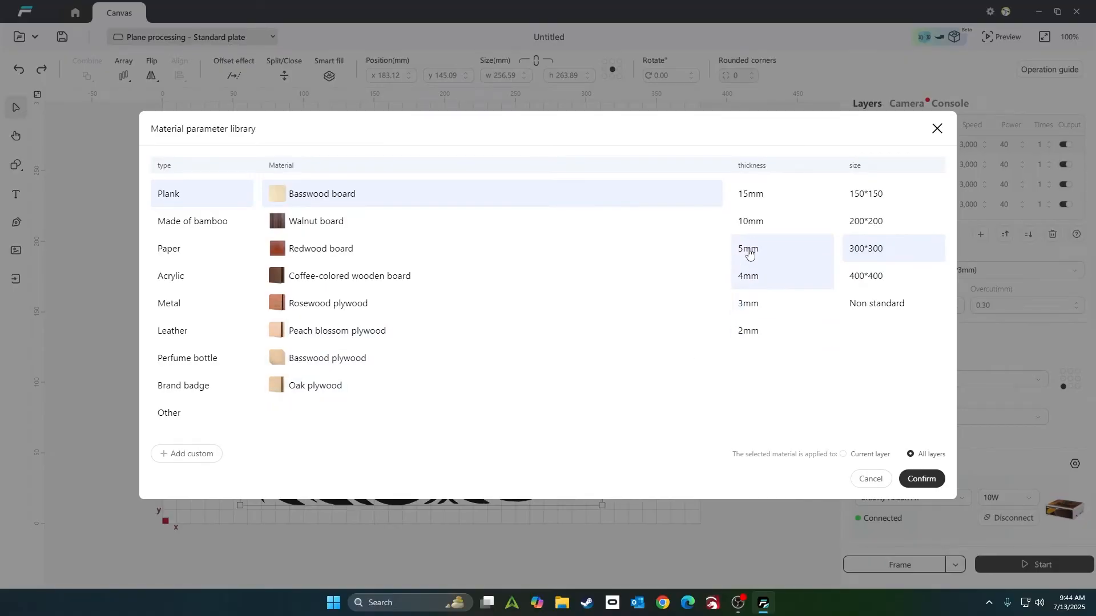
click(751, 251)
click(921, 478)
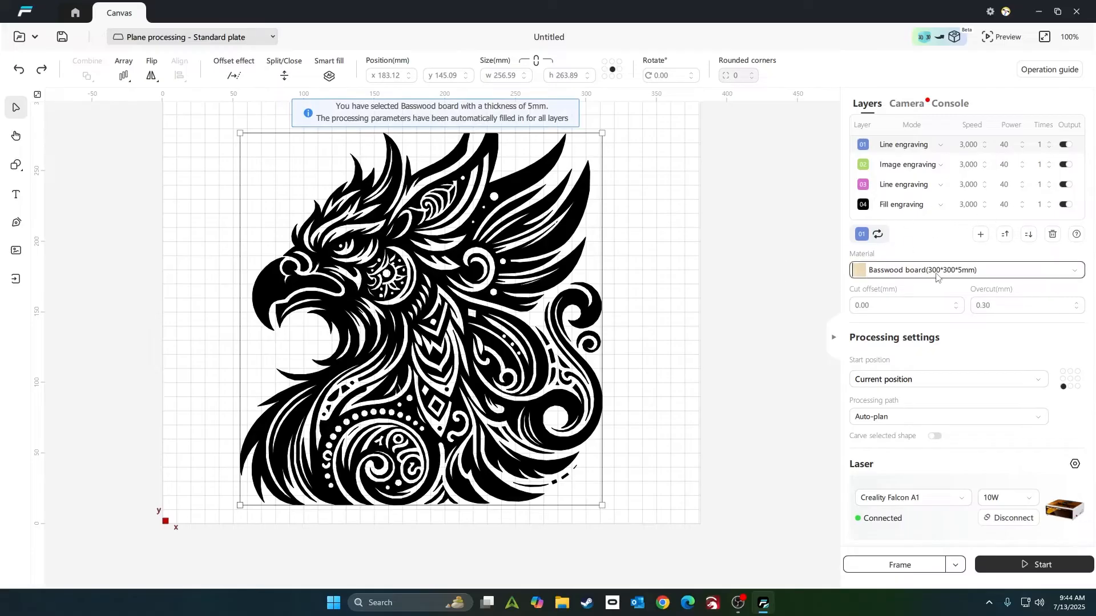
Switch the griffin to pink layer 03 and back to black layer 04, and delete layers 01, 02 and 03
click(862, 185)
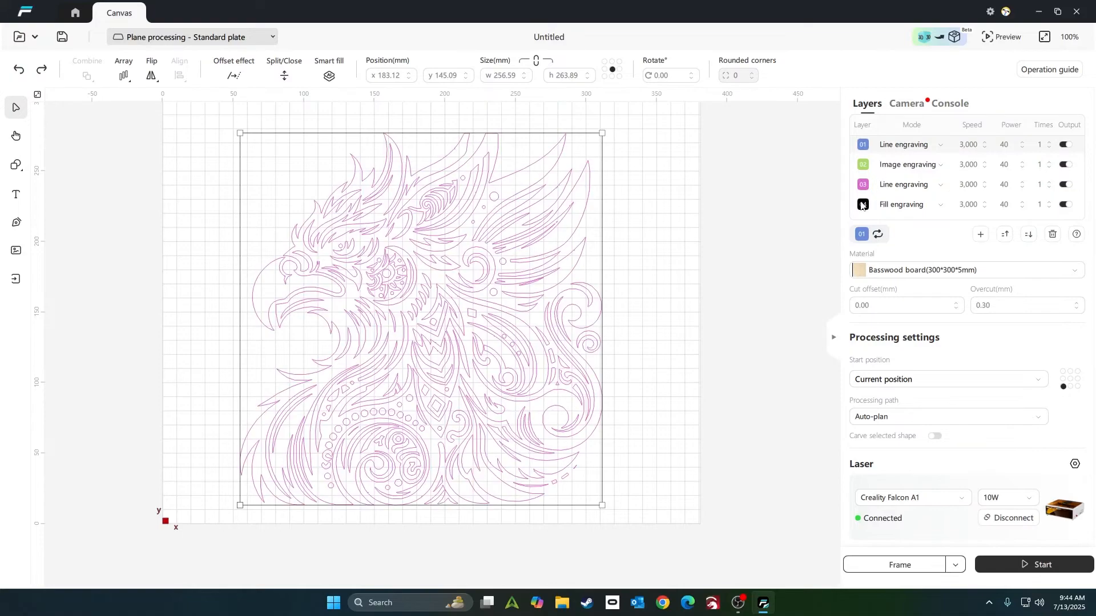
click(865, 207)
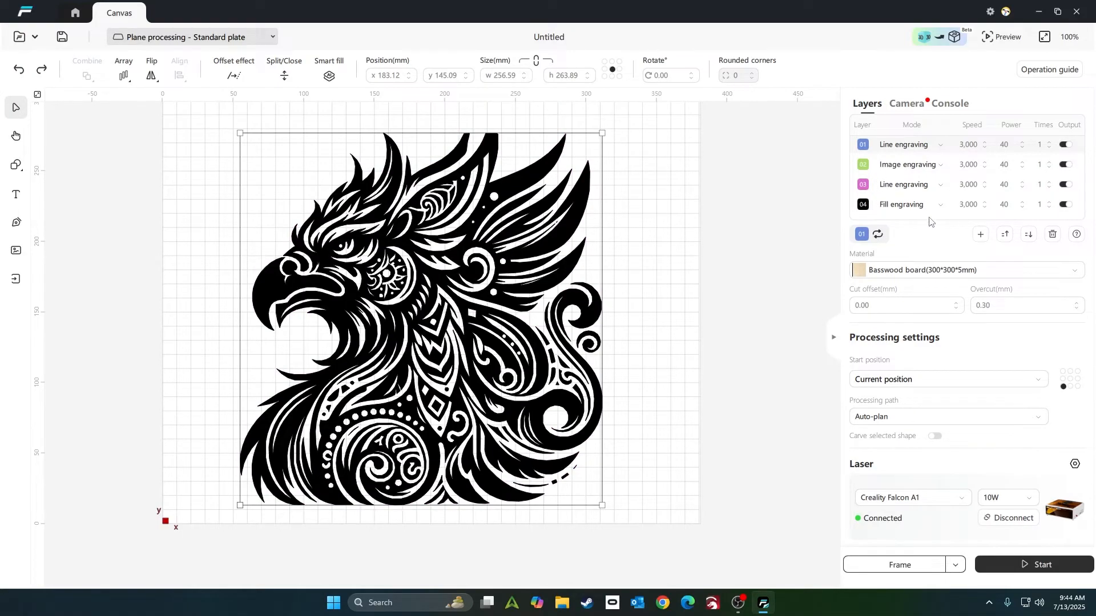
click(965, 184)
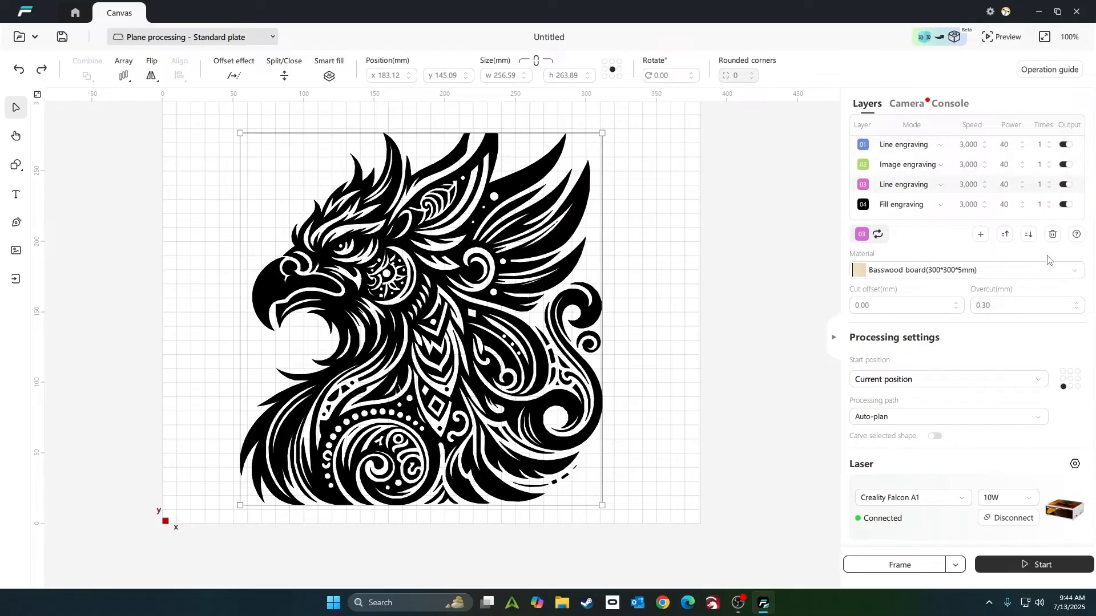
click(1052, 234)
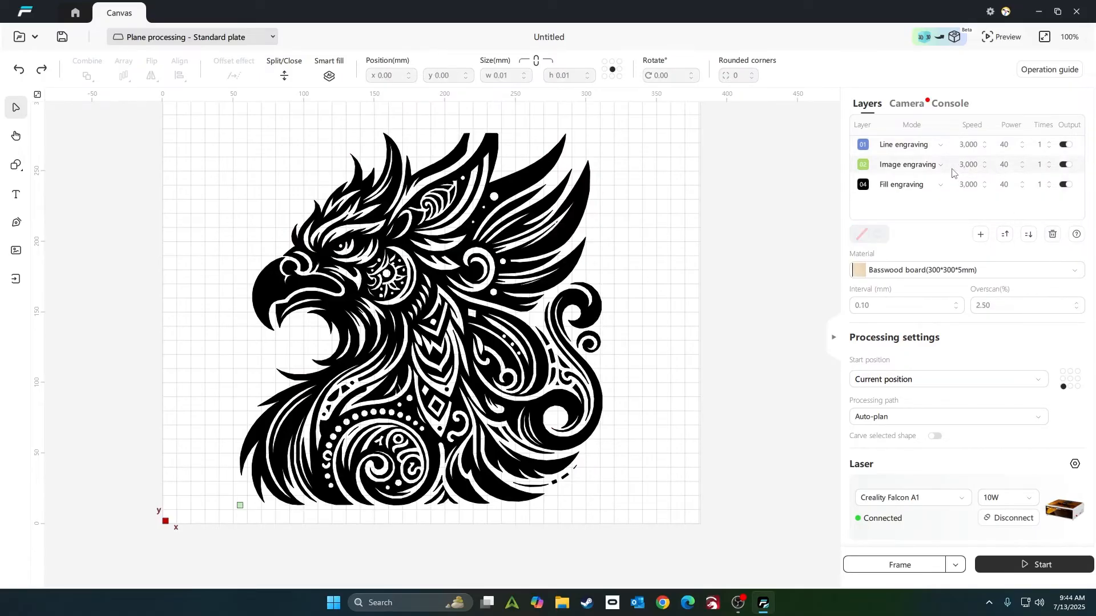
click(1051, 234)
click(1052, 235)
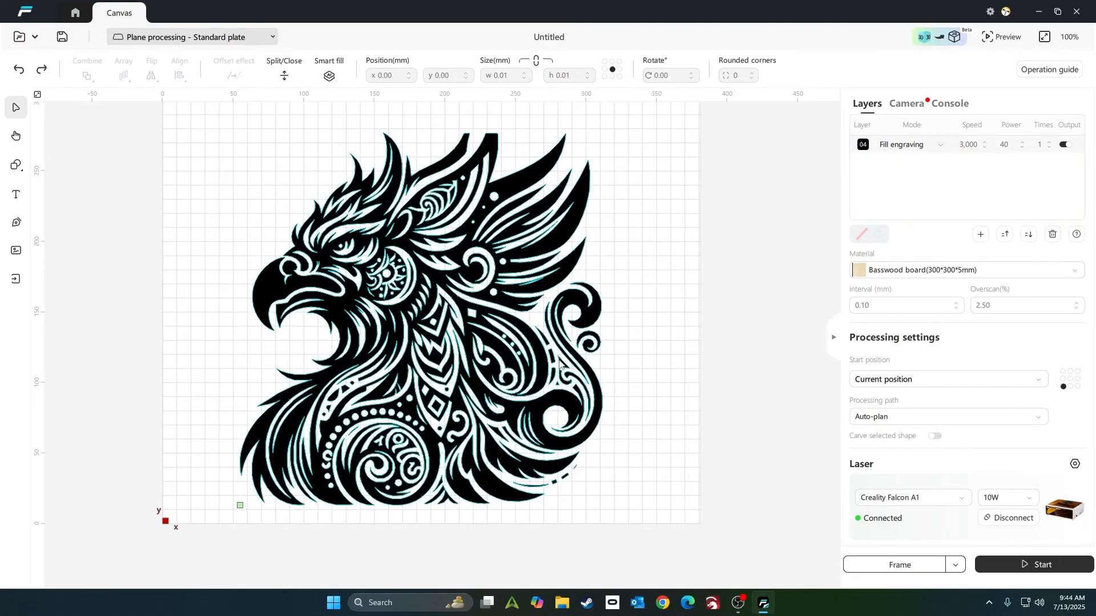
Move the whole traced griffin about 12 mm right and about 12 mm up on the bed, and deselect it
scroll(251, 380, down, 1)
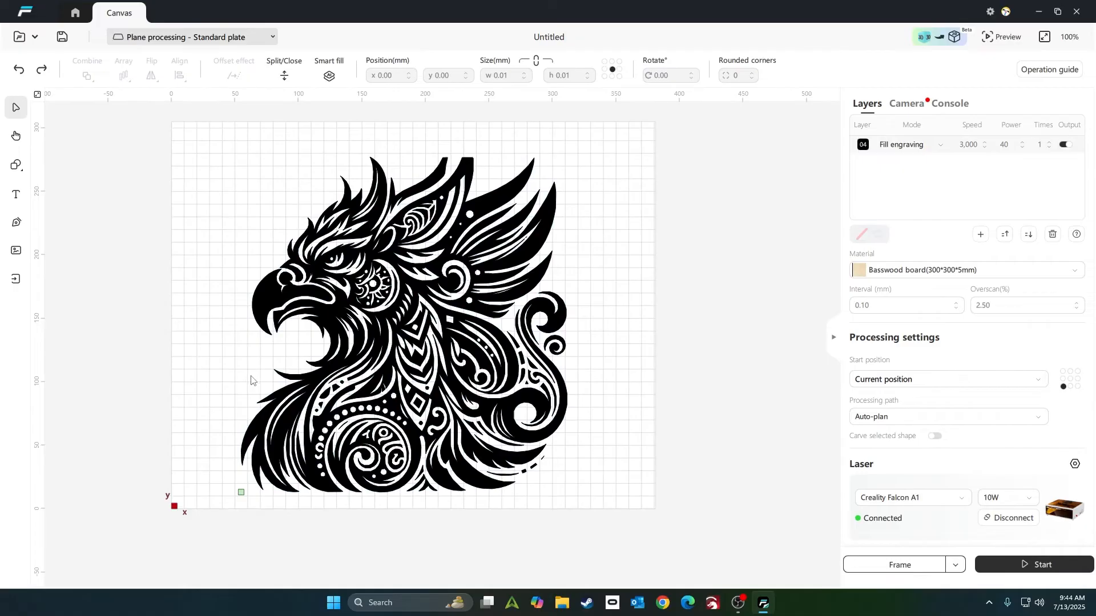
scroll(247, 381, down, 1)
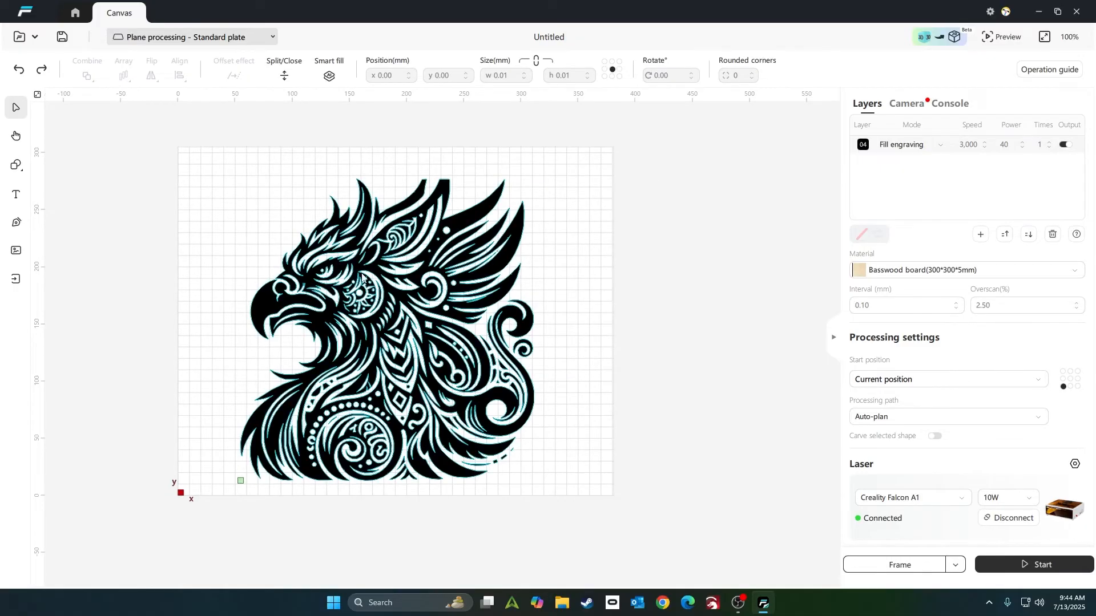
drag(192, 170, 596, 517)
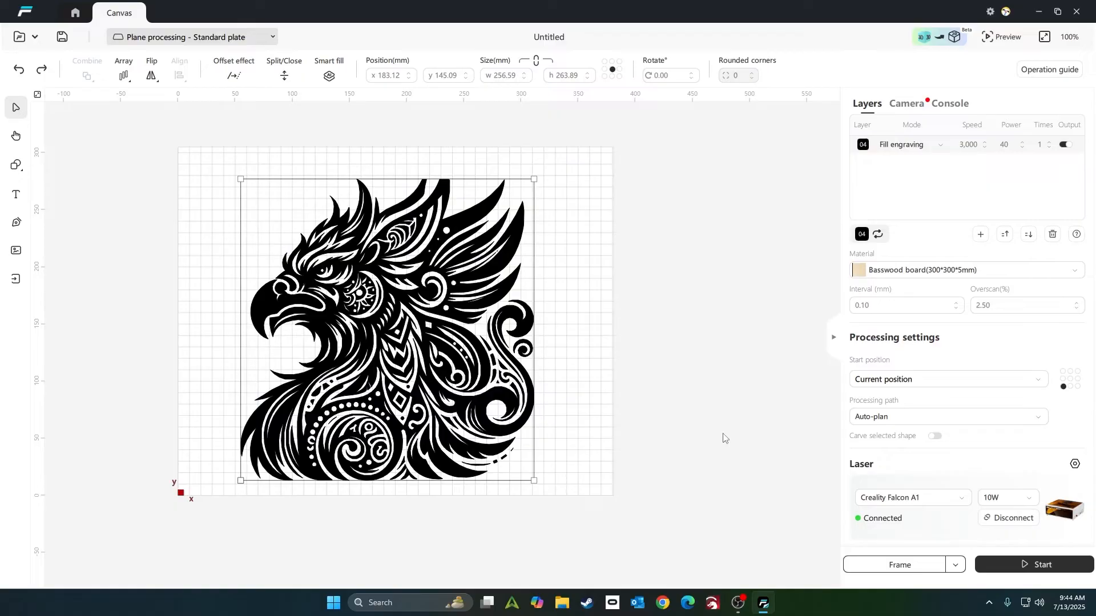
drag(399, 320, 413, 307)
click(591, 292)
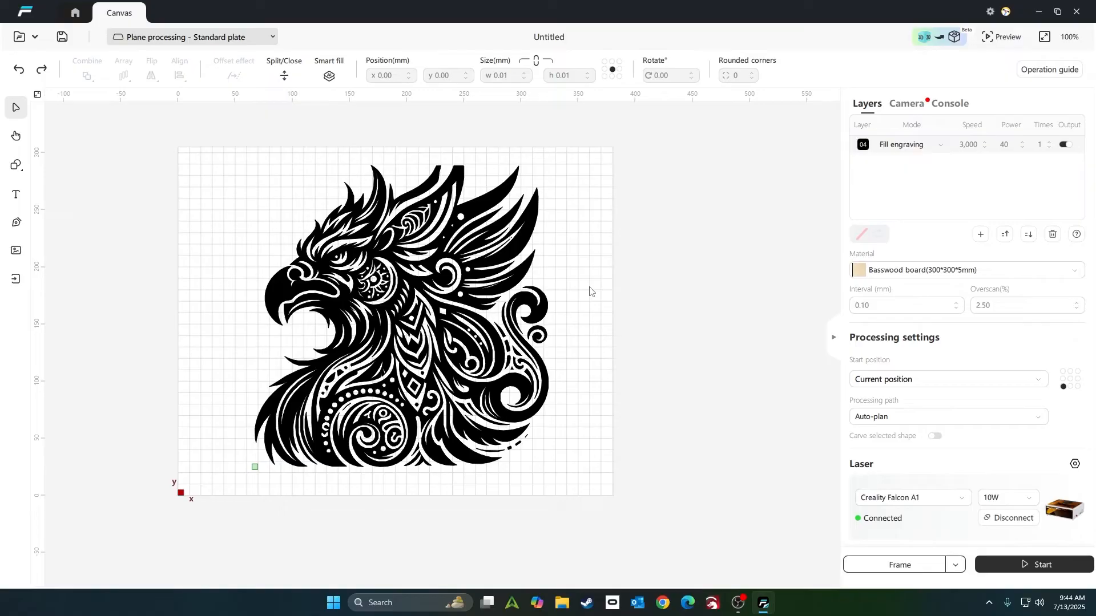
Delete the traced griffin and import the bride-and-groom silhouette image Designer (1) from the AI generated folder
click(464, 297)
key(Delete)
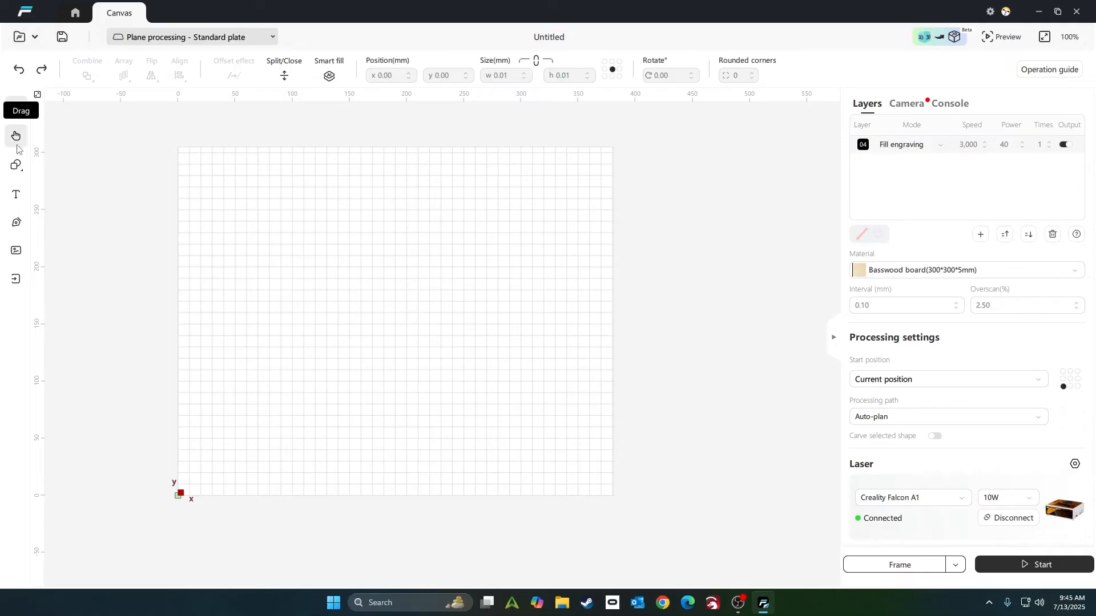
click(17, 251)
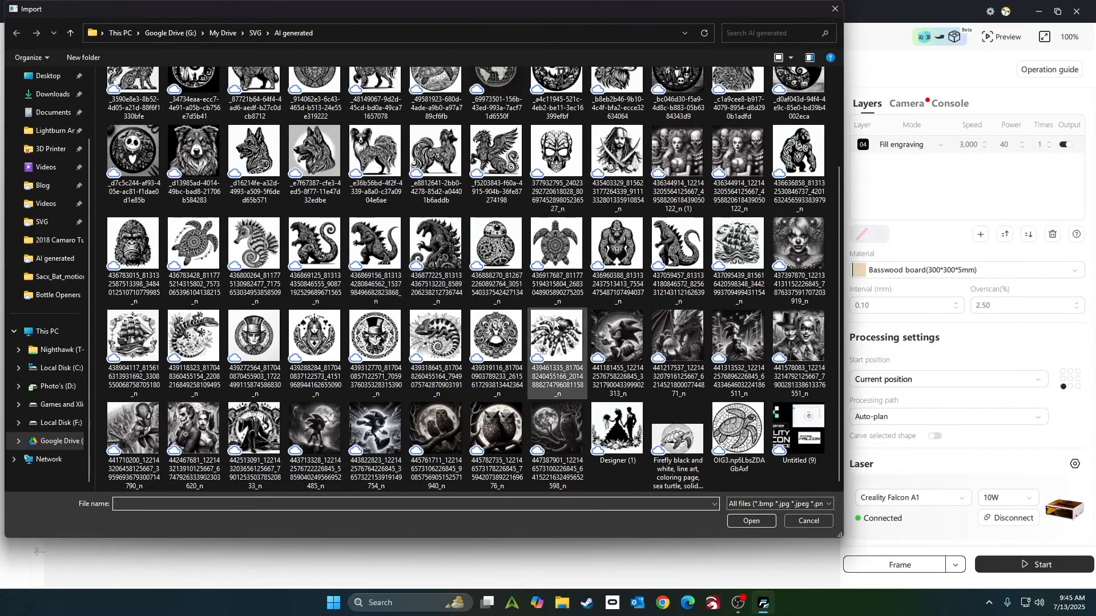
click(632, 409)
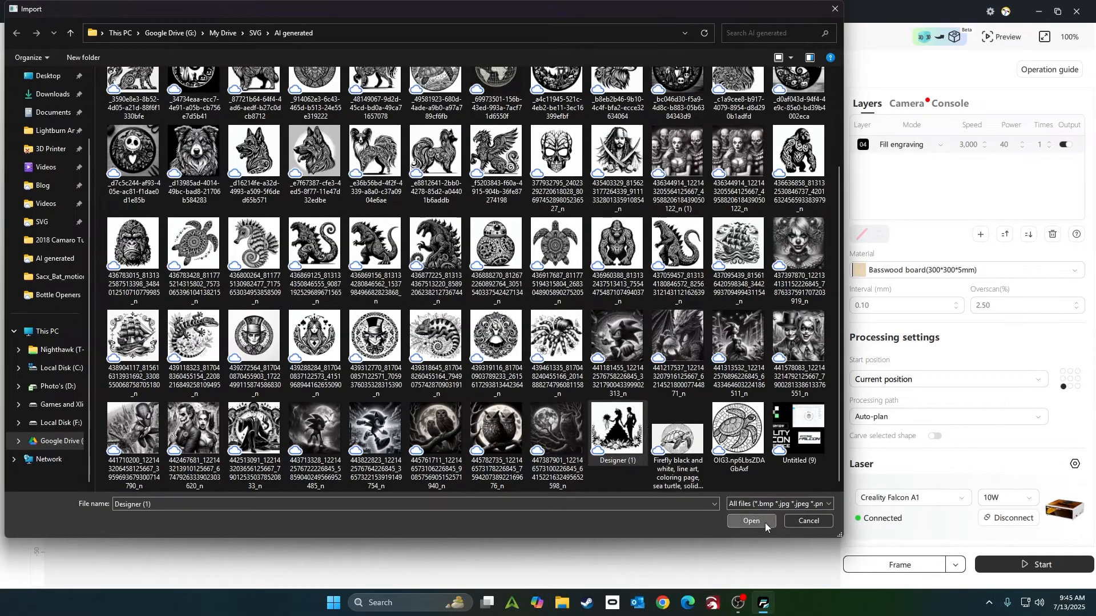
click(751, 521)
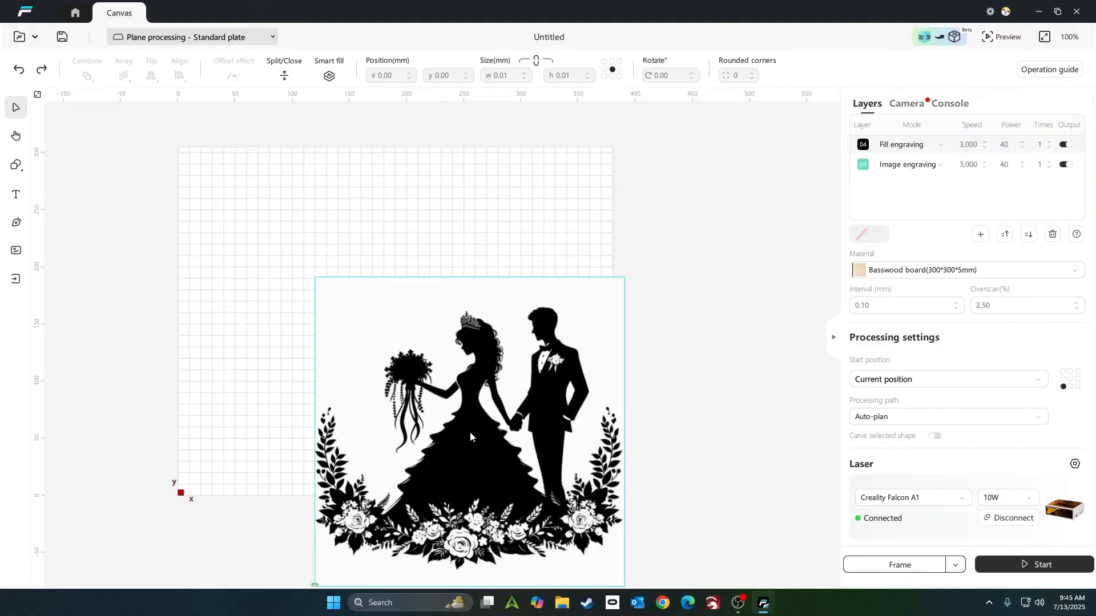
Move the bride-and-groom image fully onto the bed, centred at about X 190.5, Y 154.6 mm
click(480, 398)
drag(480, 398, 430, 333)
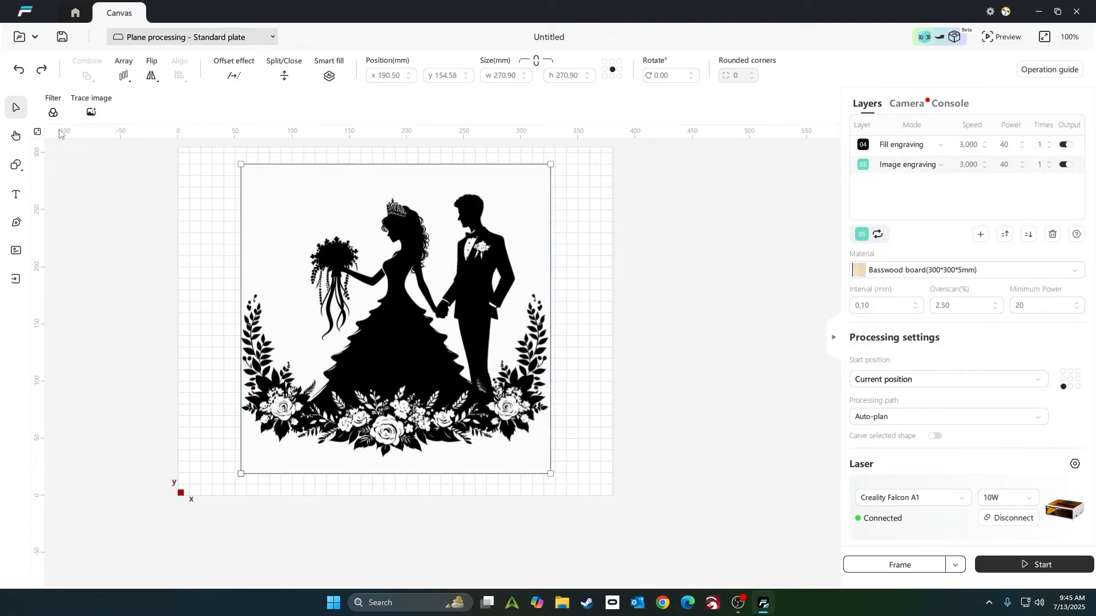
click(37, 132)
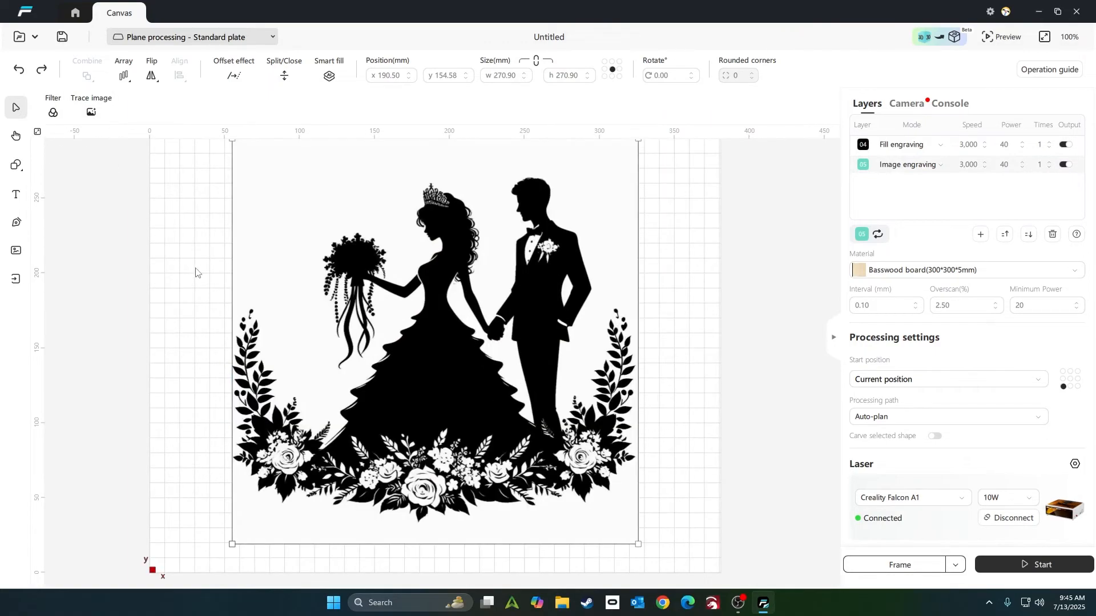
scroll(438, 300, down, 2)
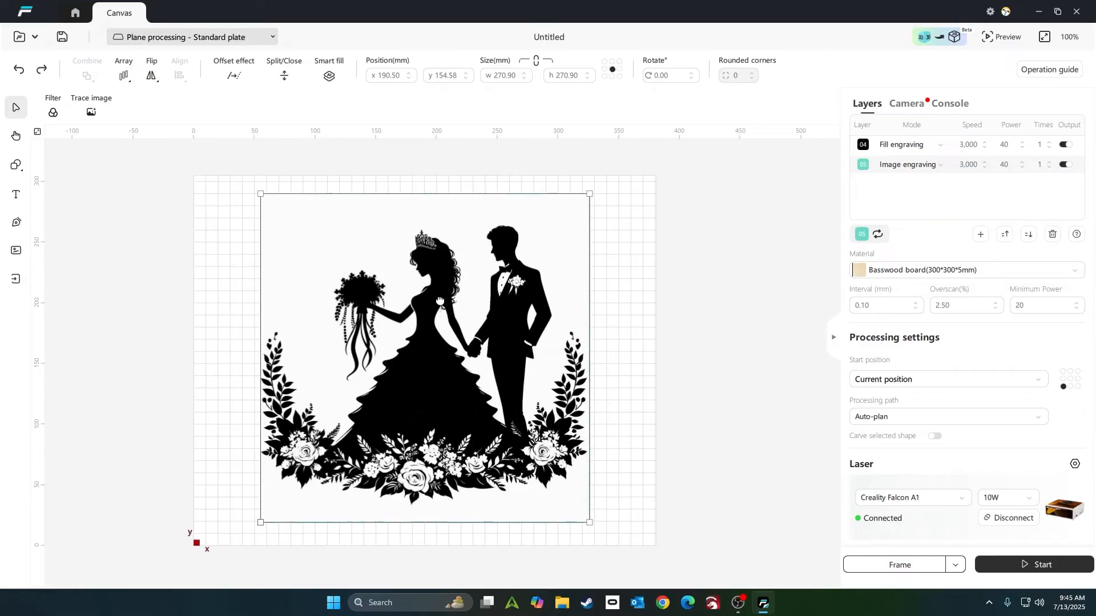
Trace the bride-and-groom image with a threshold of 25 and a noise ignore value of 3
click(92, 113)
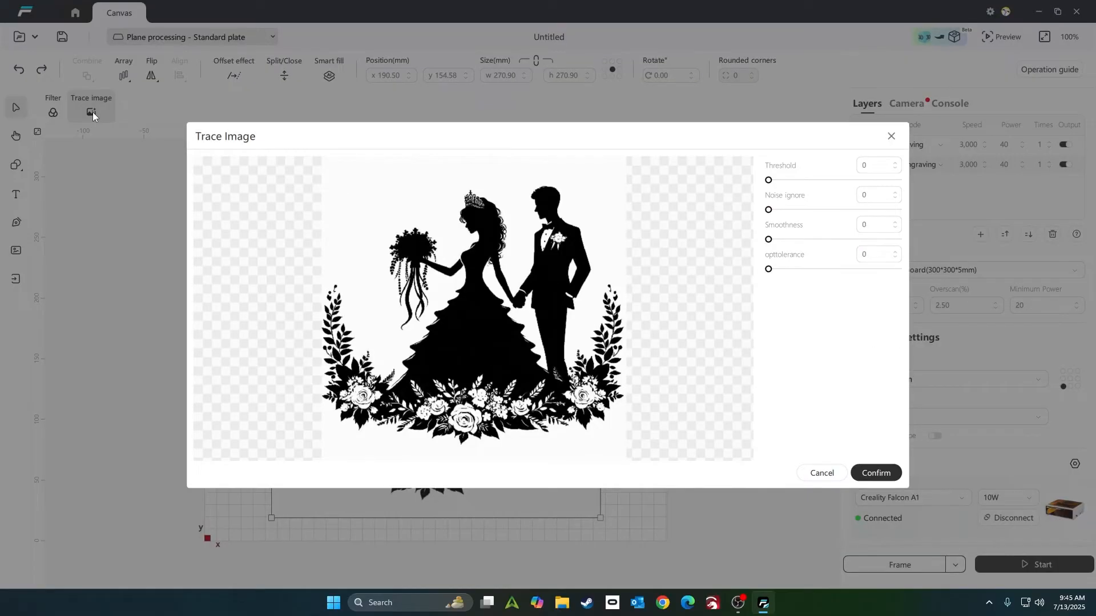
drag(768, 179, 781, 180)
scroll(488, 278, up, 5)
scroll(485, 301, up, 3)
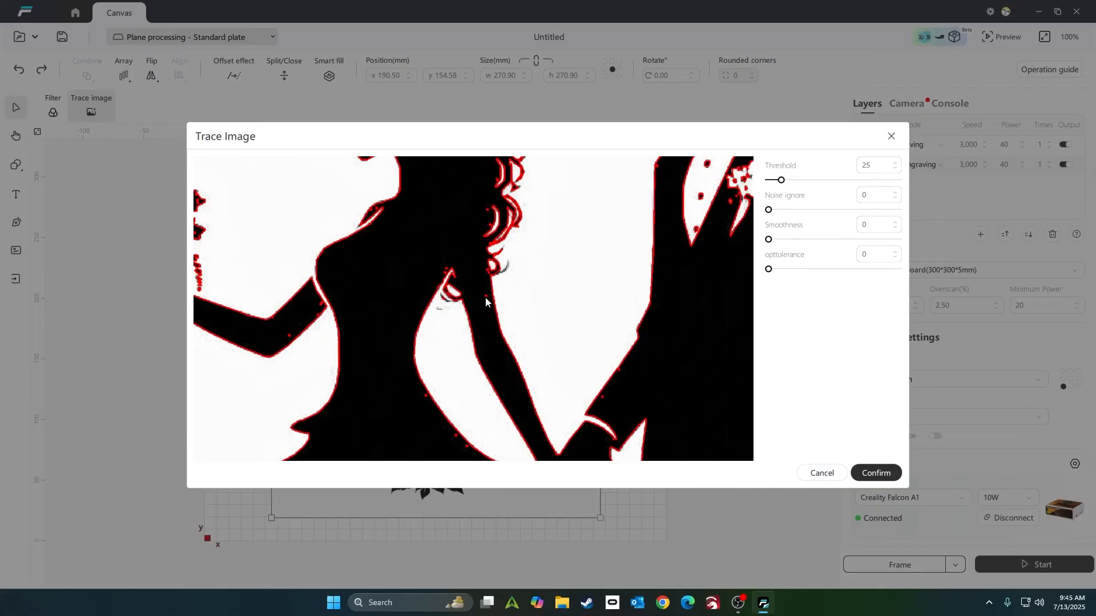
click(876, 196)
scroll(565, 355, down, 8)
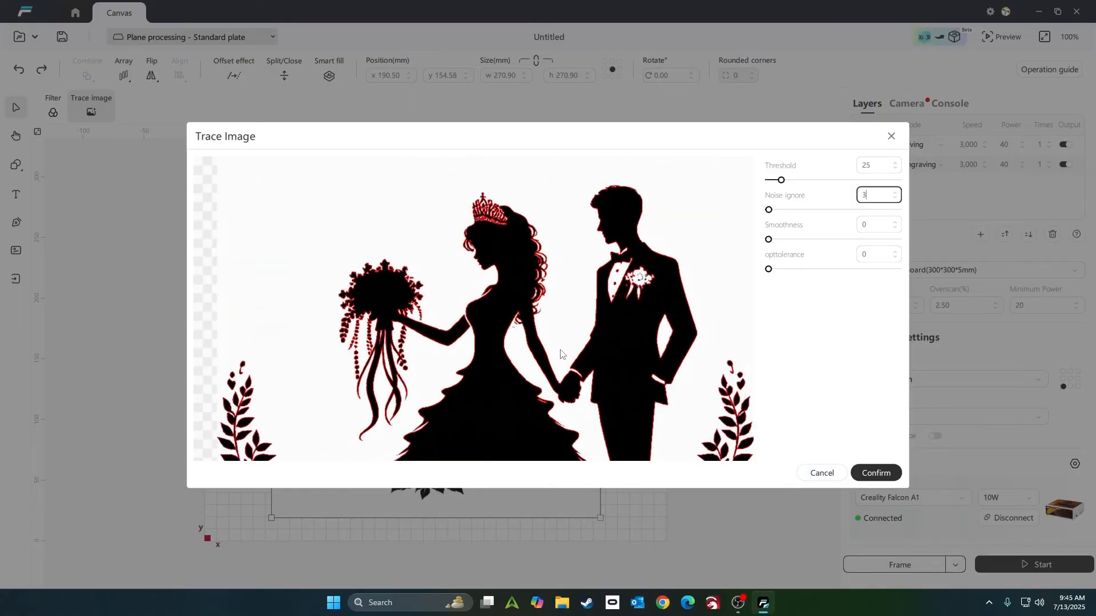
scroll(565, 354, down, 2)
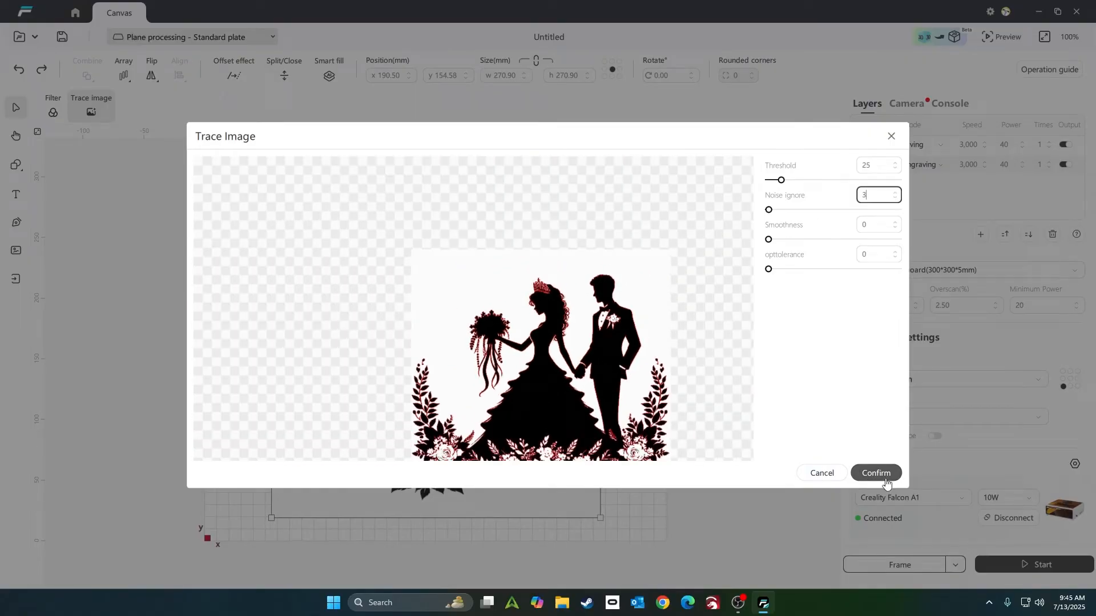
click(876, 473)
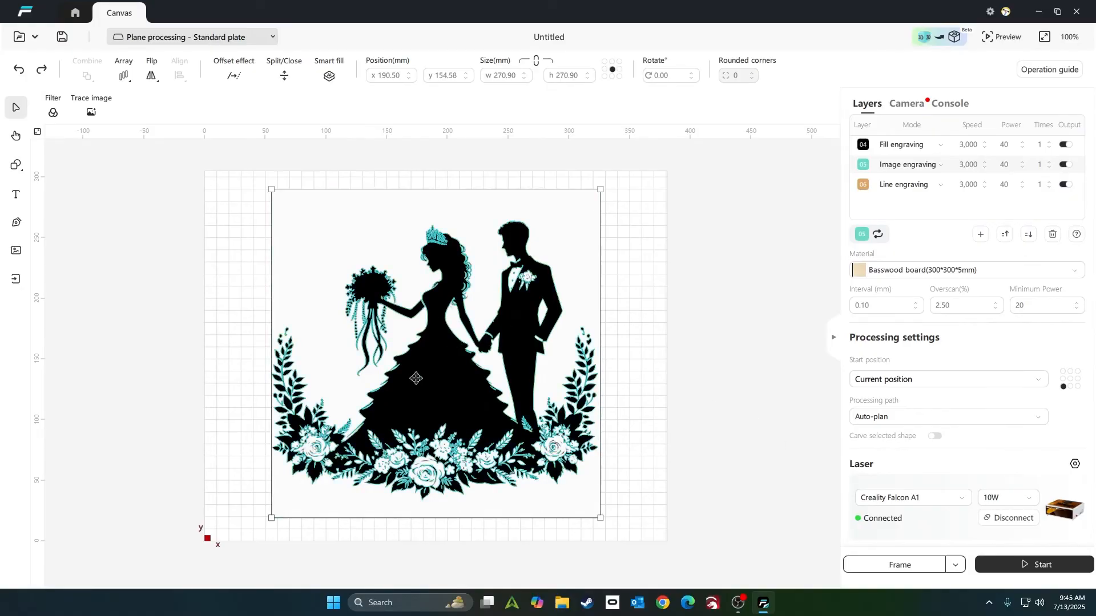
Move the original bride-and-groom image about 281 mm right, clear of its traced outline
drag(434, 368, 775, 369)
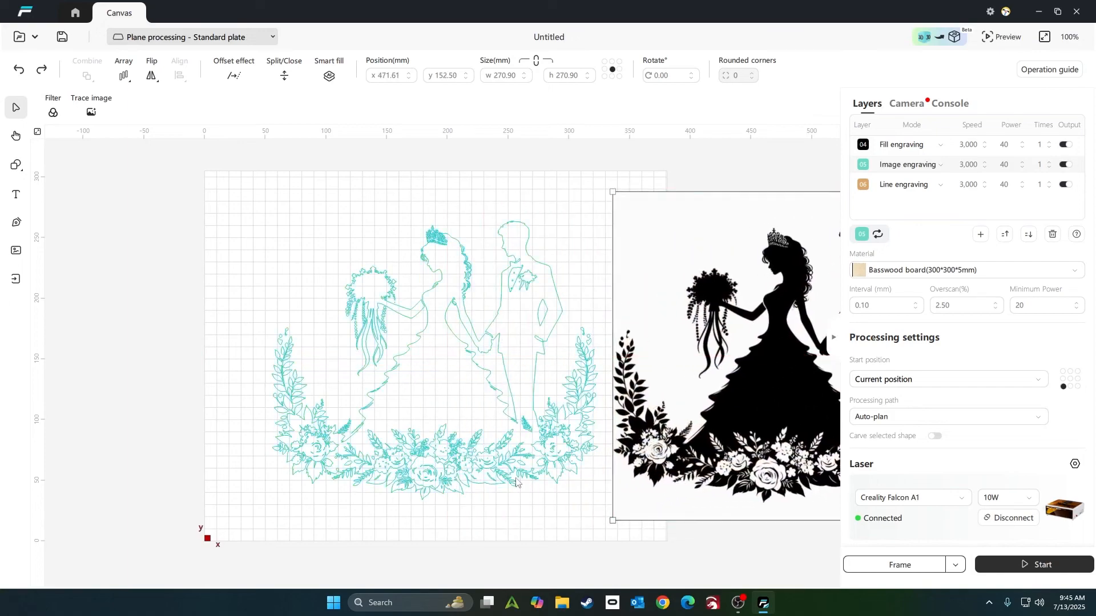
scroll(543, 508, down, 2)
middle_drag(542, 518, 423, 482)
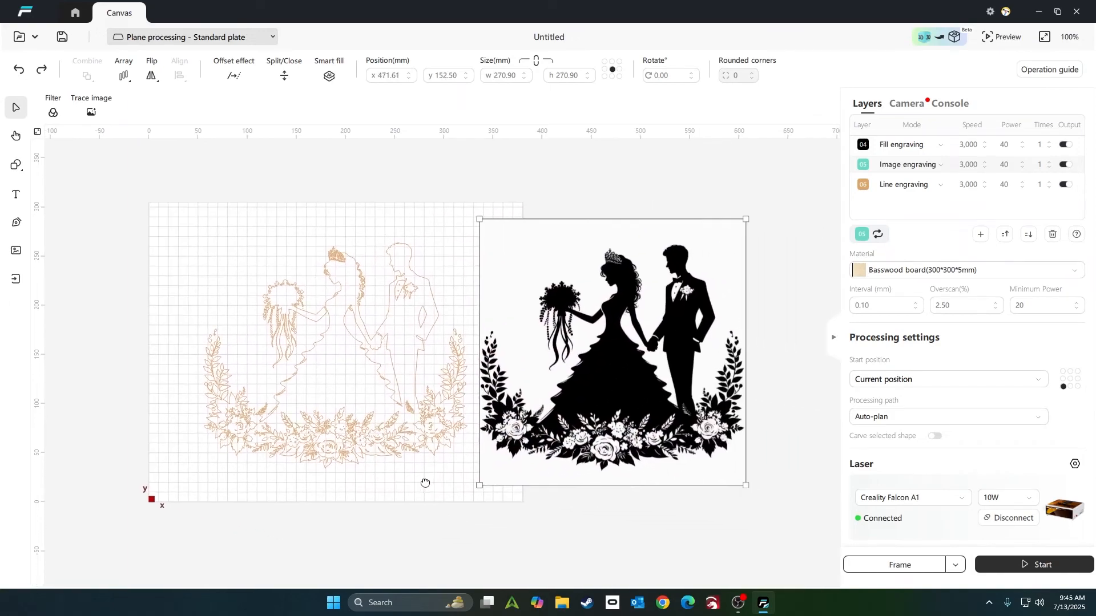
Assign the traced couple to black fill-engraving layer 04 and delete the original image beside it
click(363, 281)
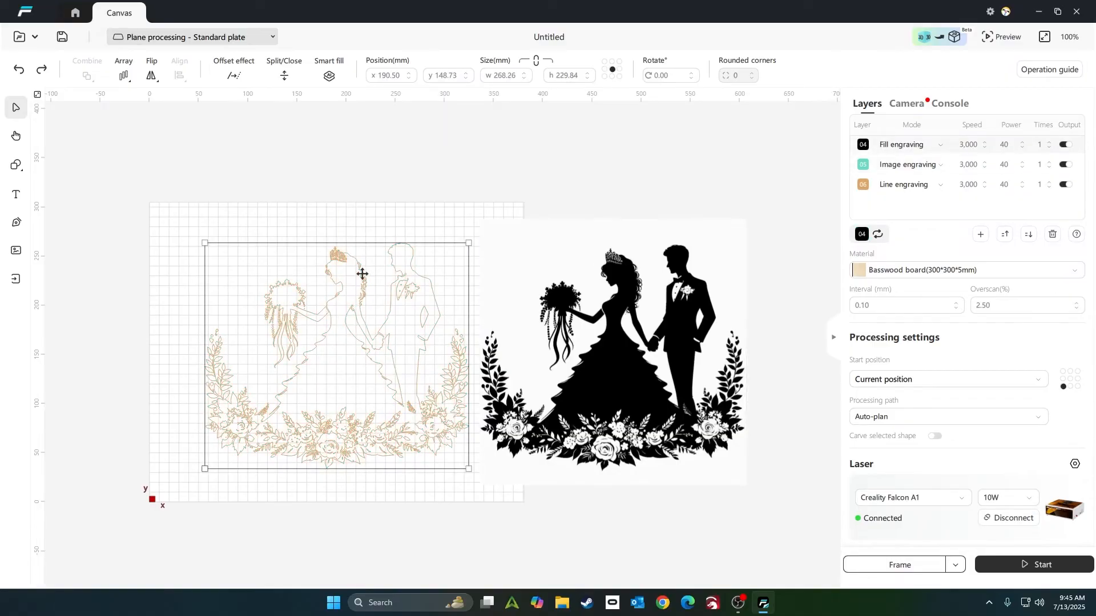
click(862, 235)
click(734, 260)
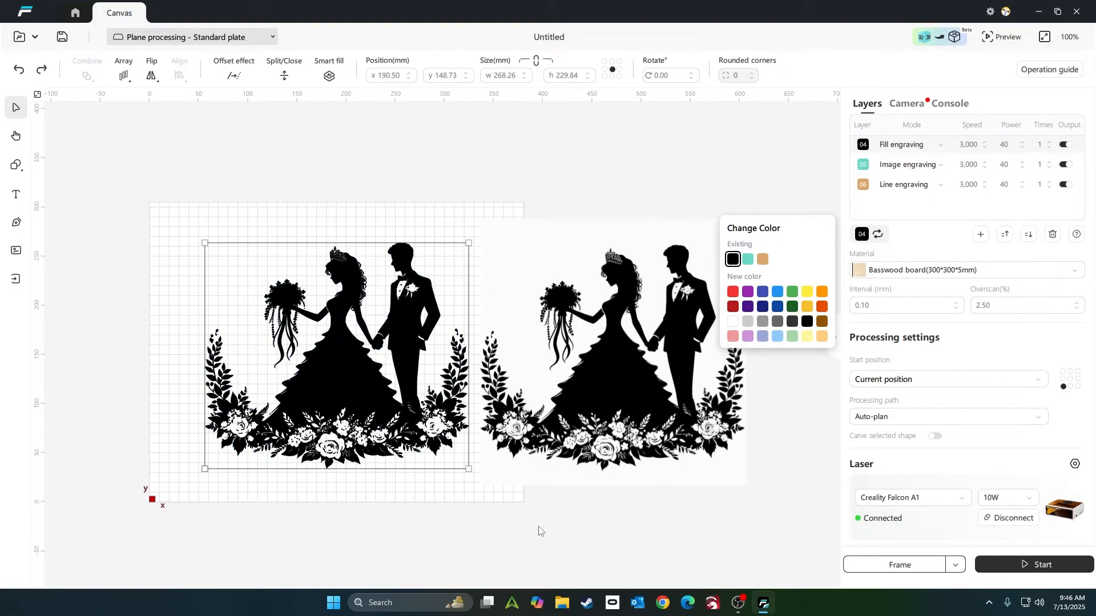
click(607, 385)
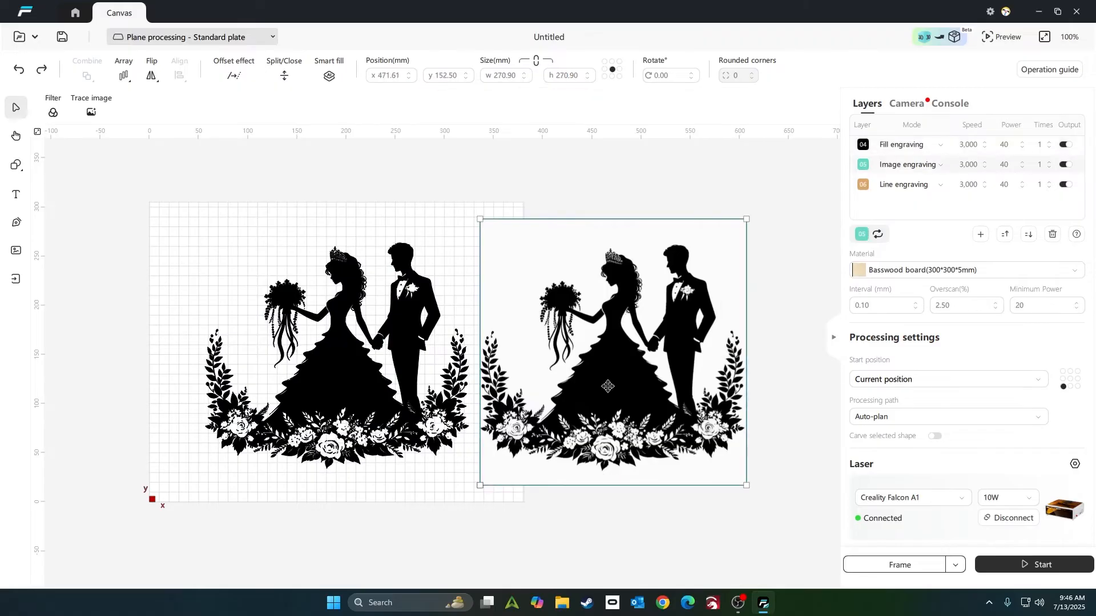
key(Delete)
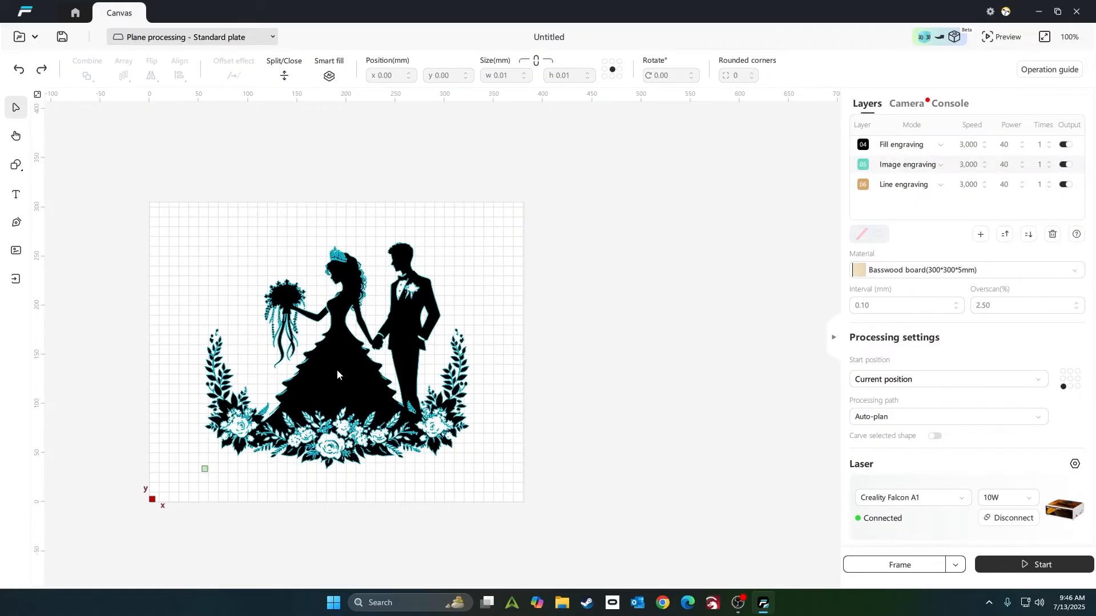
Ungroup the traced couple to select its main silhouette part, and restore the trace as one group
scroll(336, 374, up, 3)
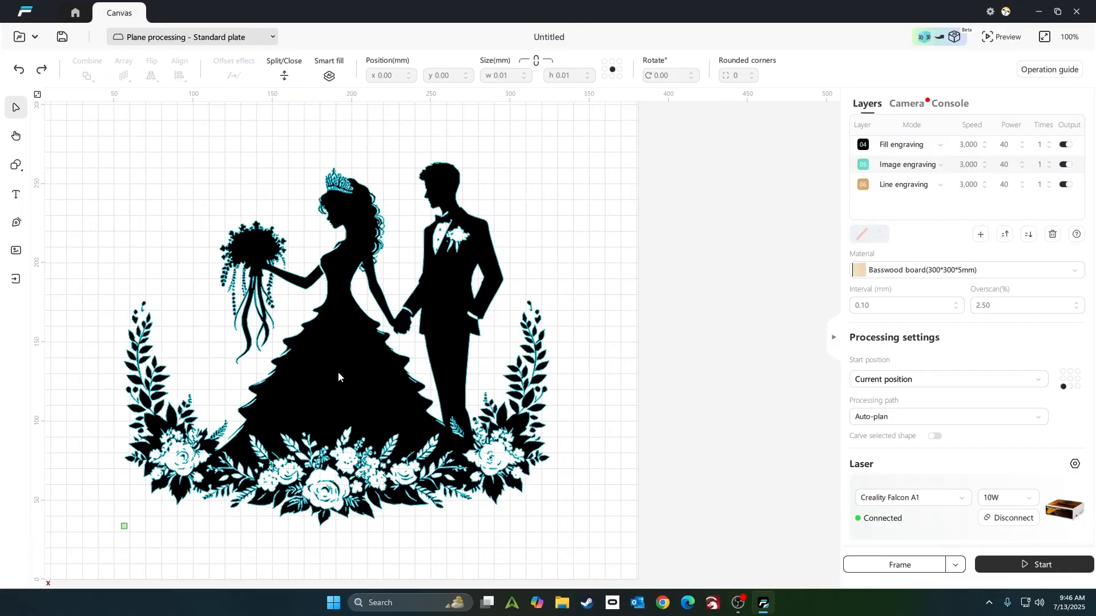
click(347, 356)
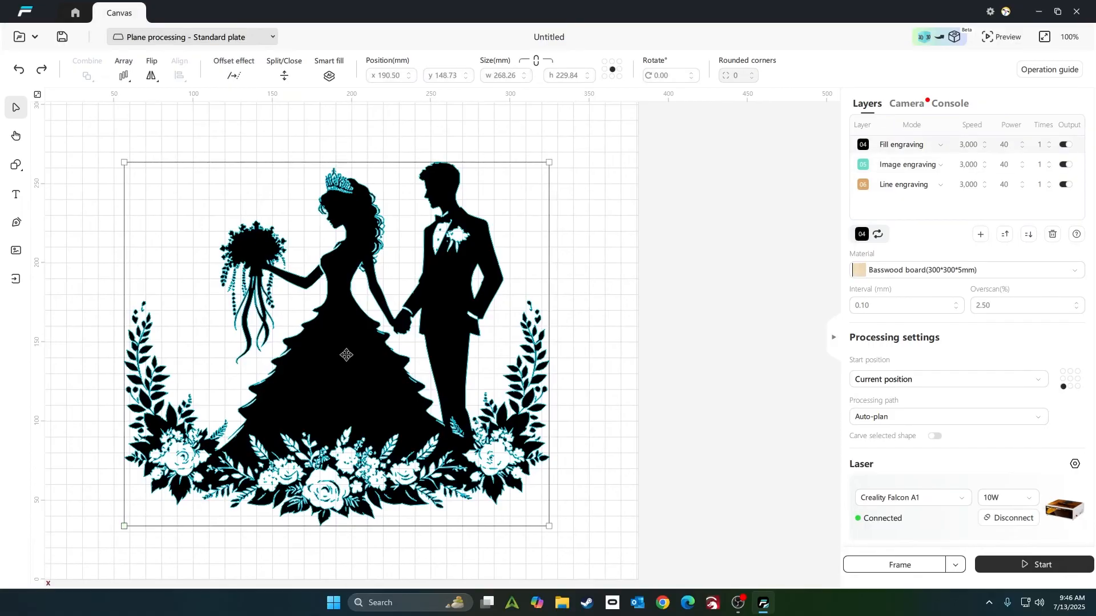
right_click(346, 354)
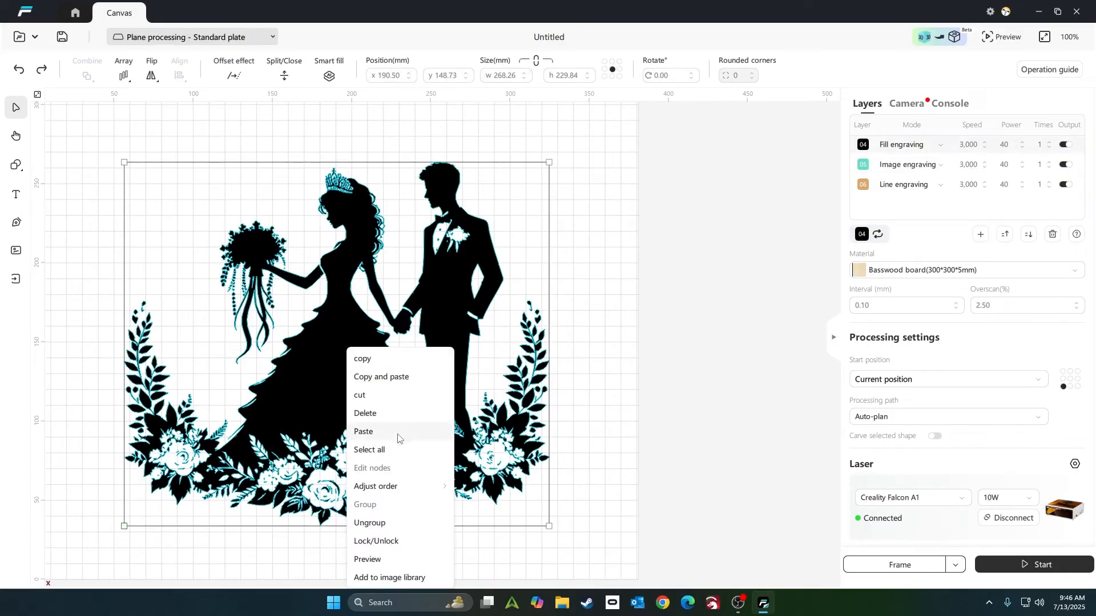
click(326, 328)
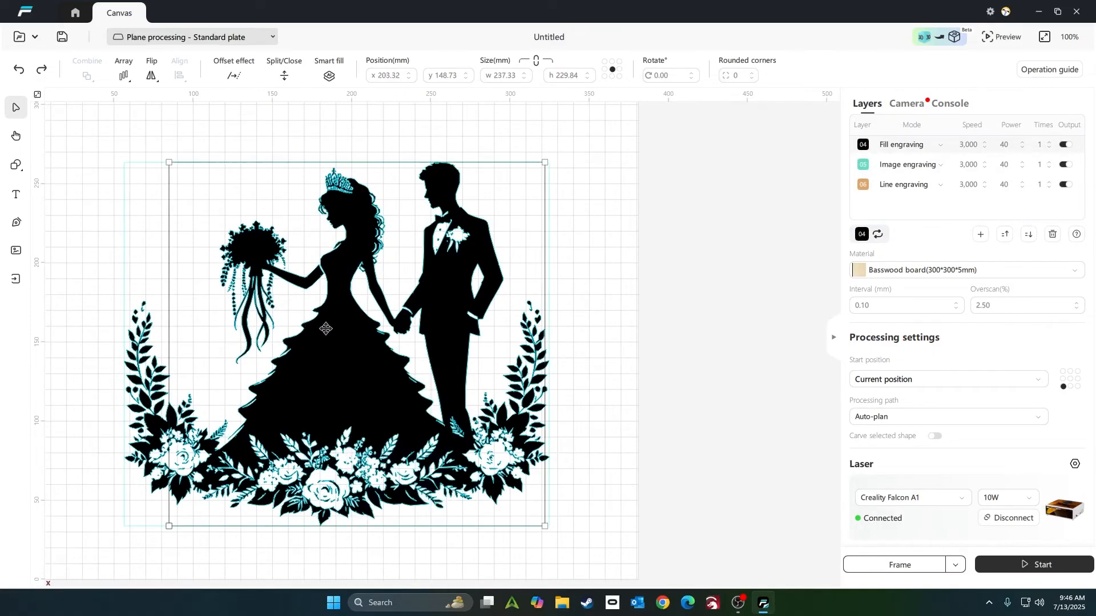
click(644, 272)
click(124, 525)
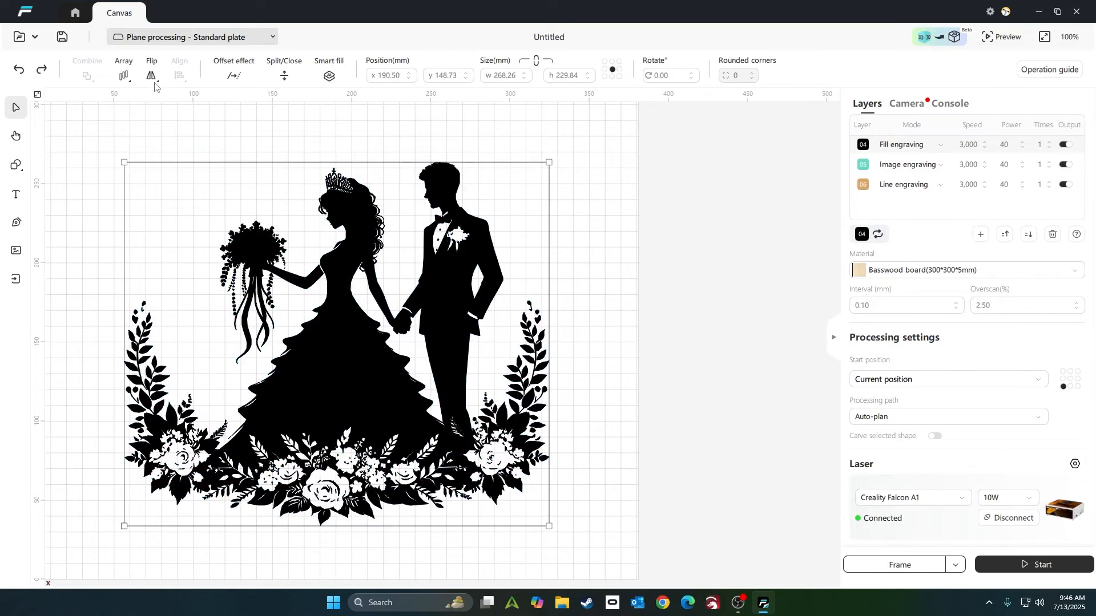
Apply an Offset effect of 2.00 mm with rounded corners to the traced couple
click(234, 74)
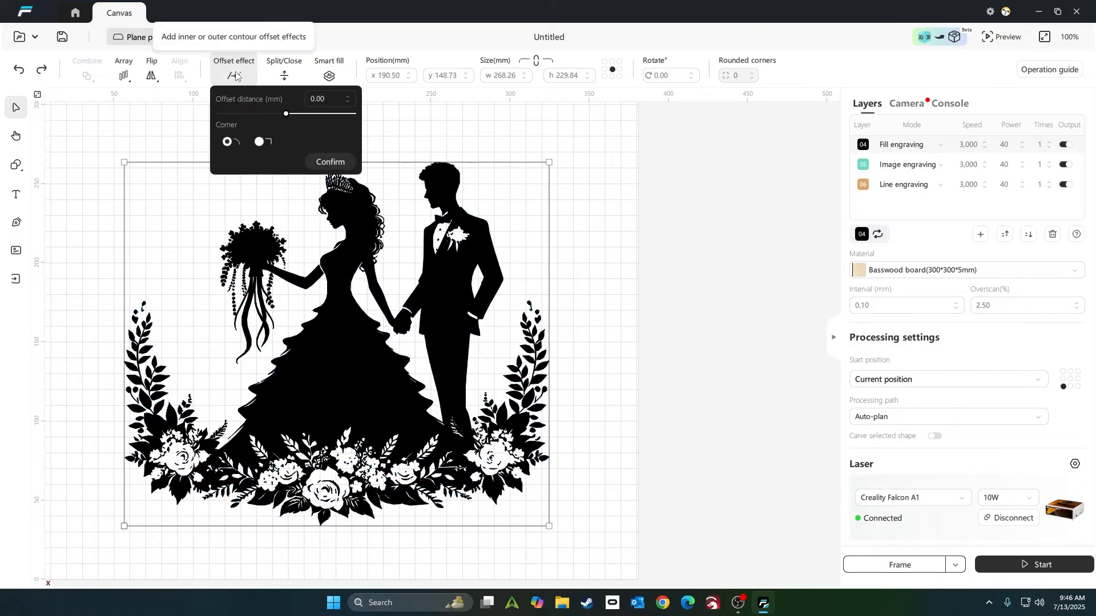
click(349, 97)
click(349, 99)
click(349, 99)
click(349, 99)
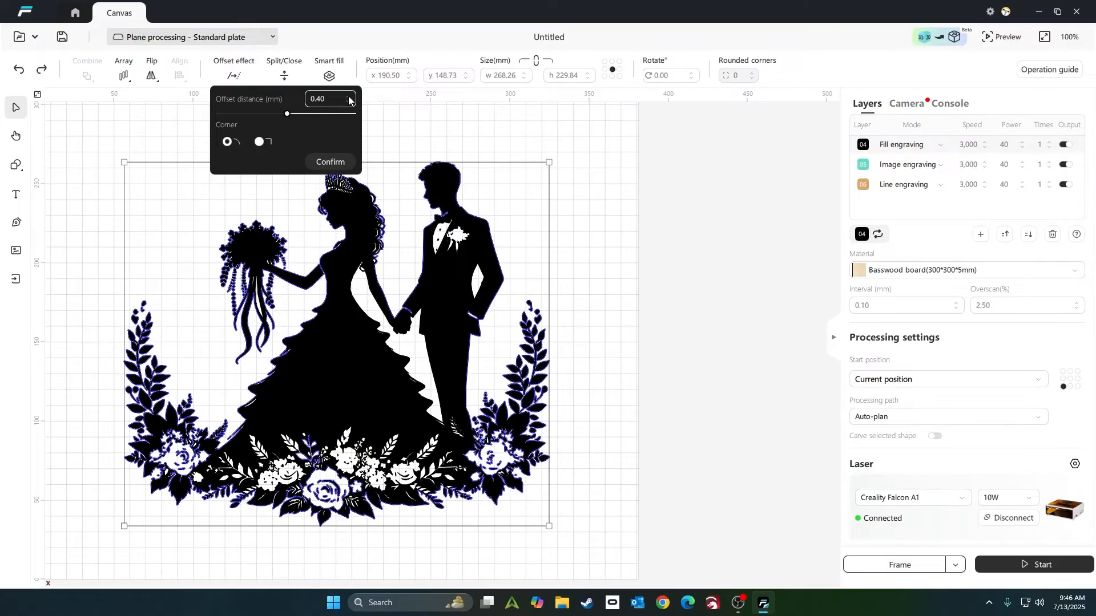
click(349, 97)
click(348, 97)
click(349, 97)
click(348, 97)
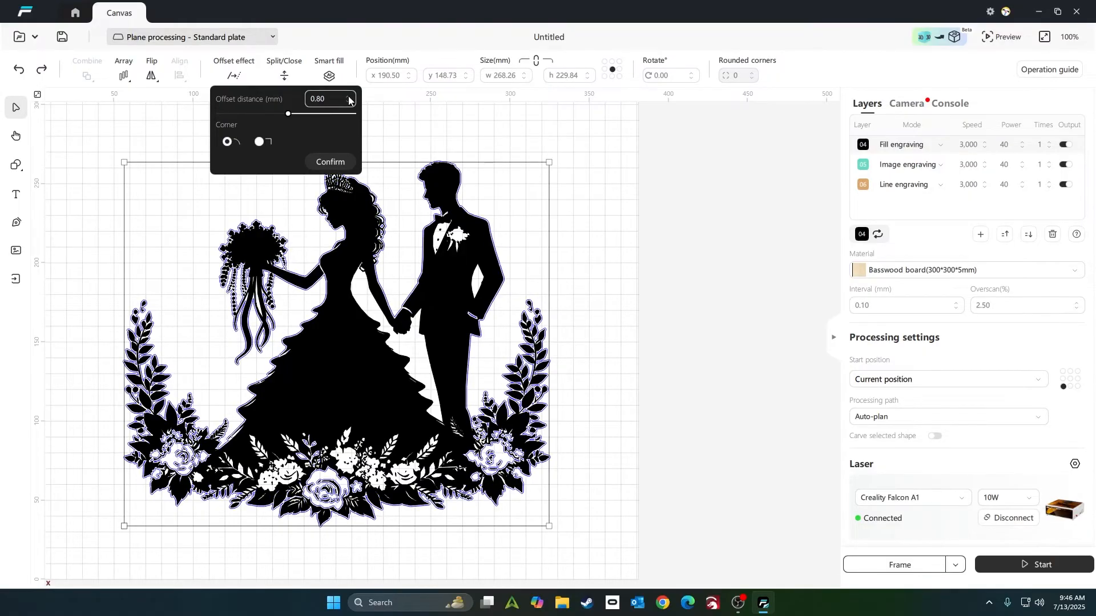
click(349, 97)
click(349, 97)
click(349, 97)
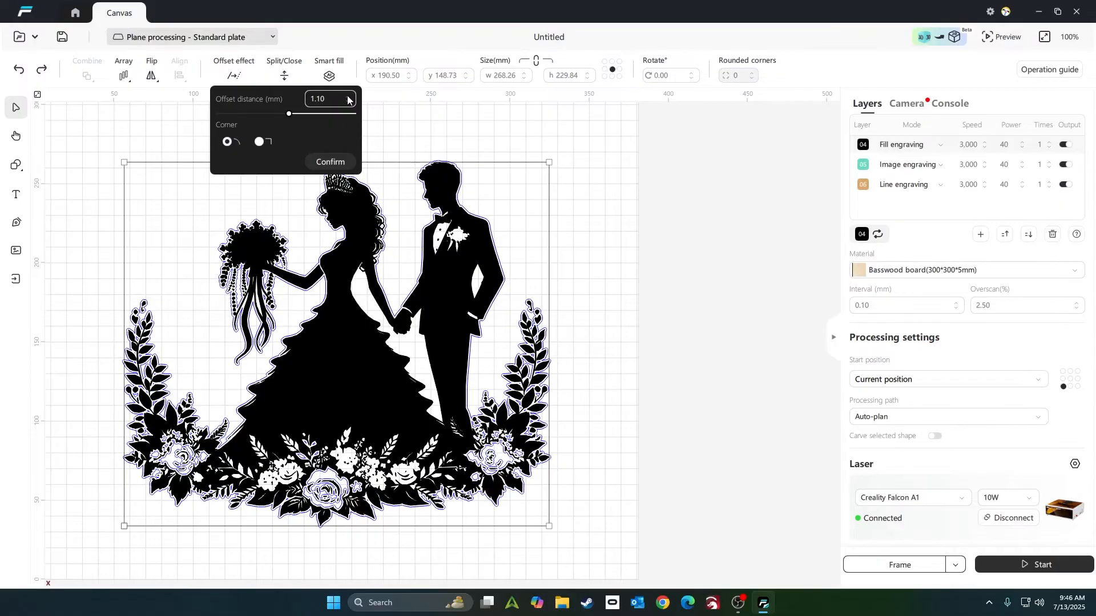
click(349, 97)
click(349, 97)
click(348, 97)
click(348, 97)
click(349, 97)
click(348, 97)
click(349, 97)
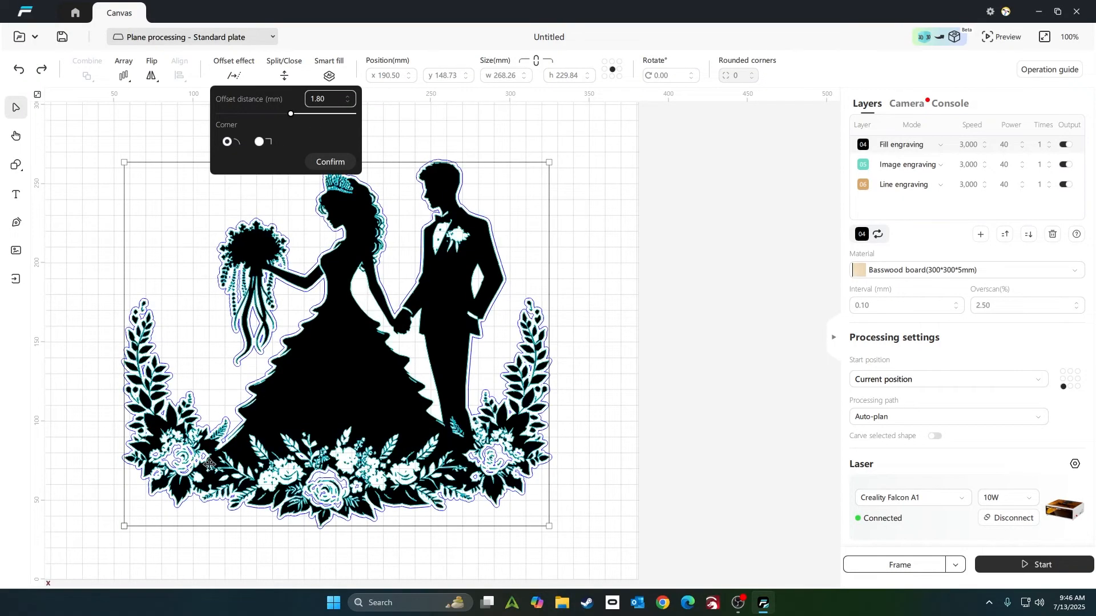
drag(331, 97, 291, 103)
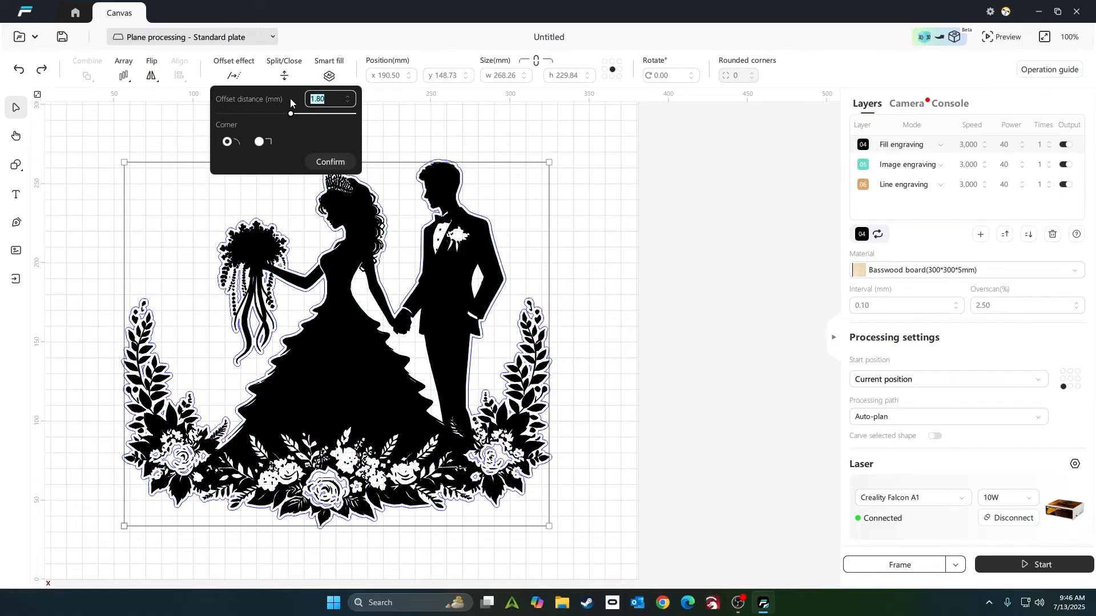
text(2.00)
click(352, 161)
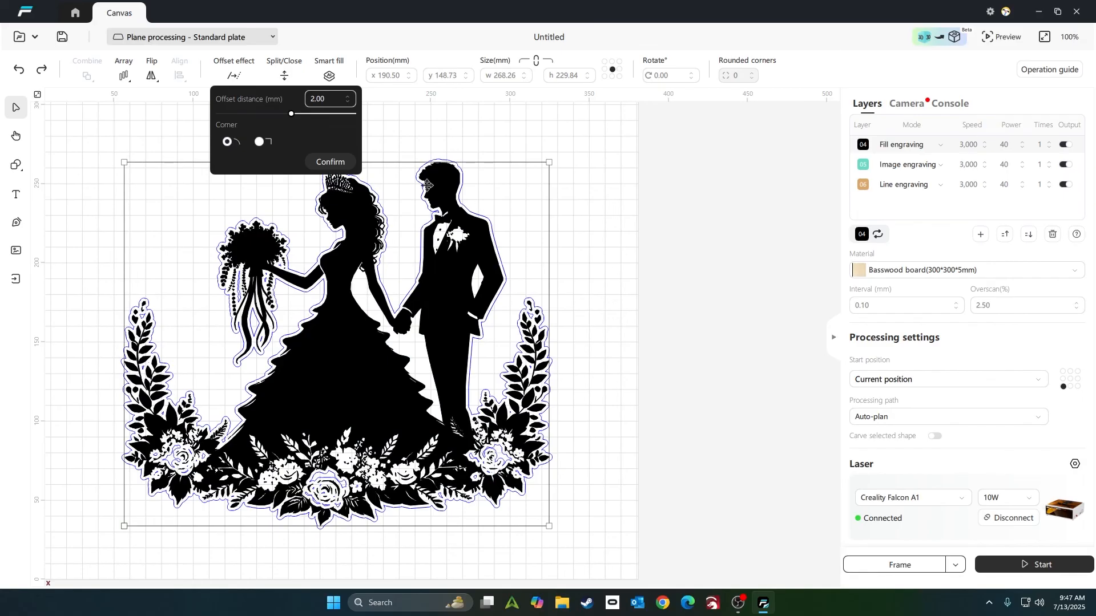
click(329, 162)
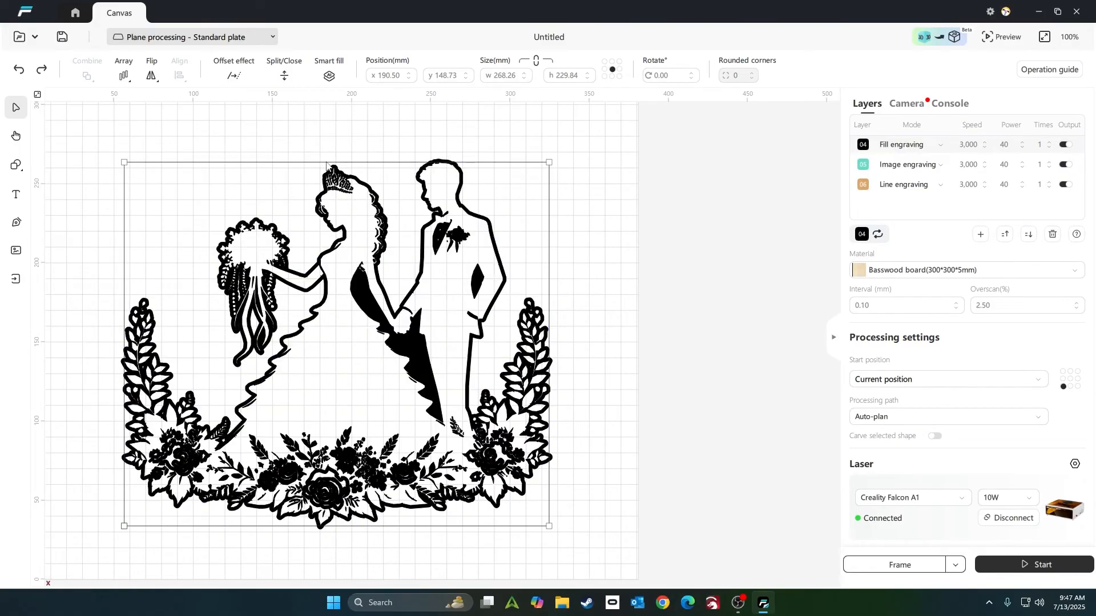
Separate the detailed trace and the offset silhouette by moving them off opposite sides of the bed
drag(352, 379, 790, 292)
scroll(708, 521, down, 1)
scroll(704, 521, down, 1)
drag(479, 418, 5, 280)
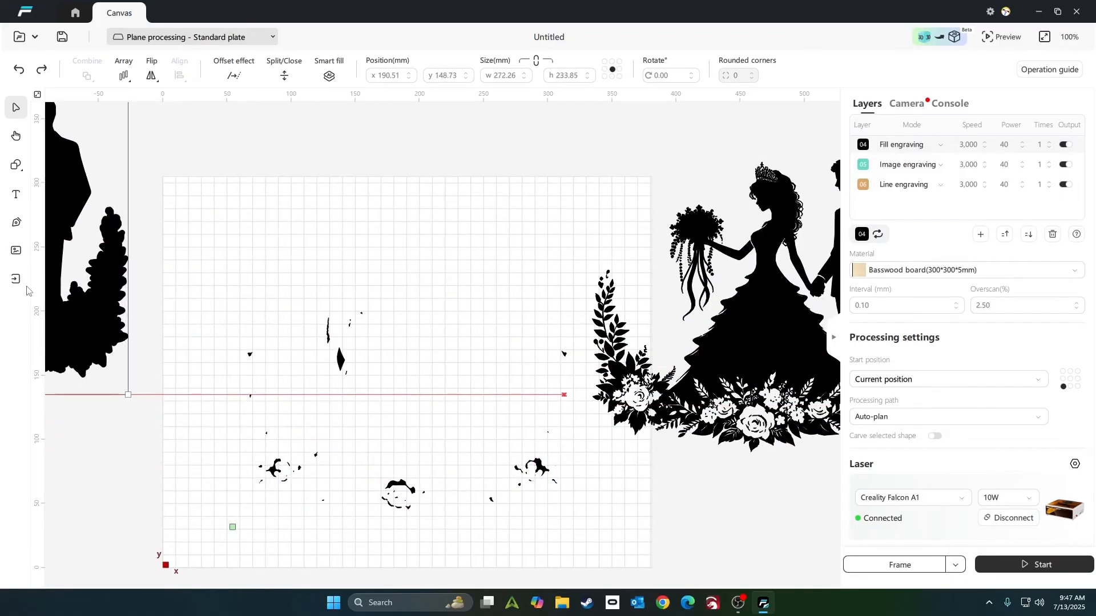
Delete the leftover offset fragments and move the offset silhouette back onto the bed at about X 186.5, Y 169.2 mm
drag(199, 261, 578, 568)
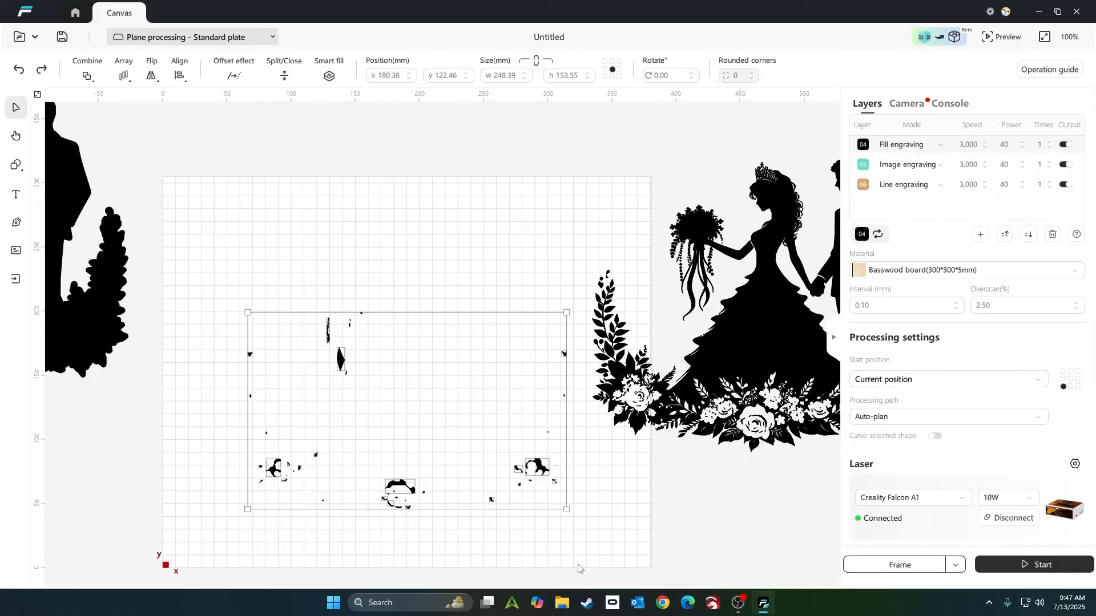
key(Delete)
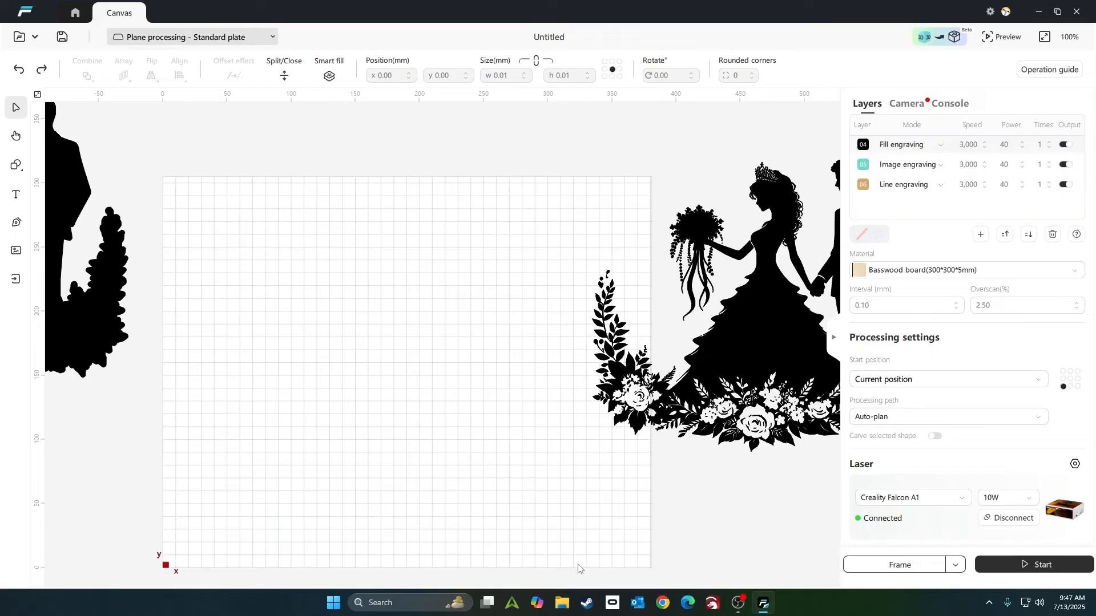
drag(97, 348, 515, 440)
Assign the solid offset silhouette on the bed to a new brown layer, separate from the detailed trace
click(767, 341)
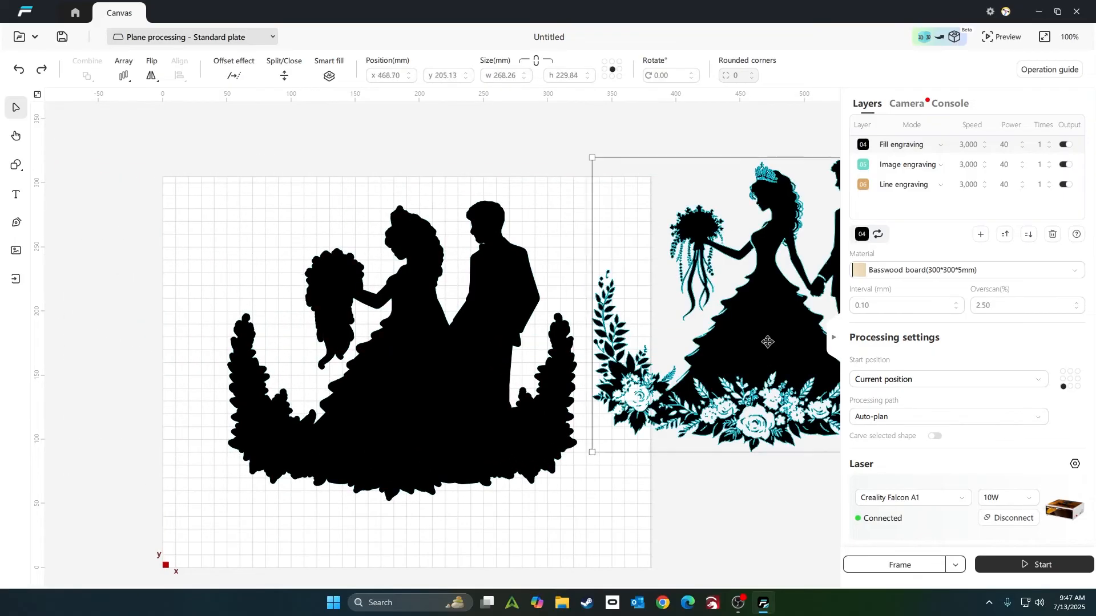
click(486, 350)
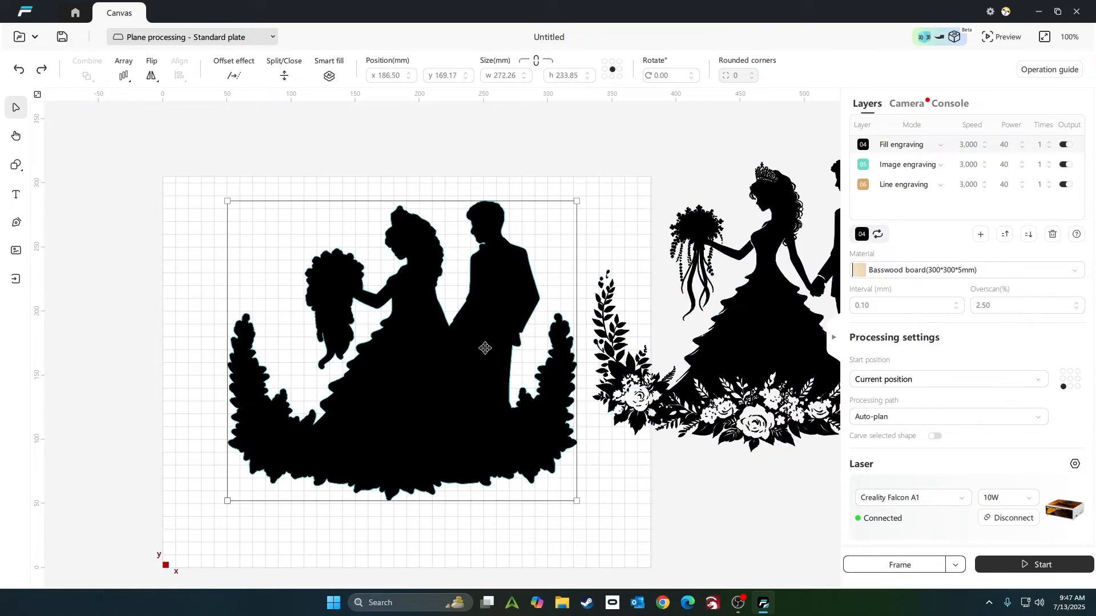
click(858, 170)
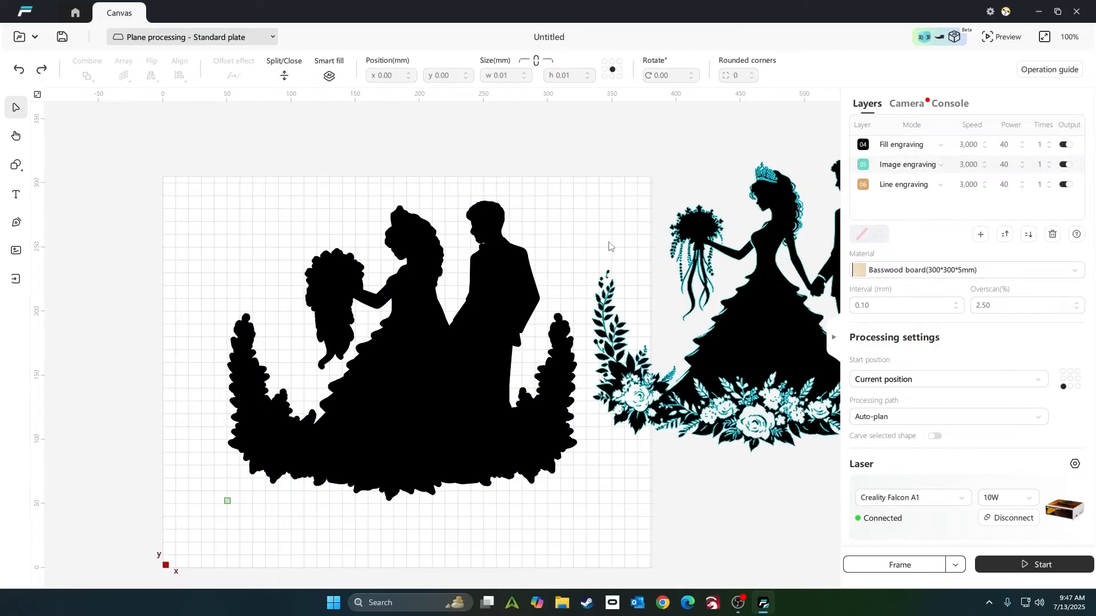
click(551, 250)
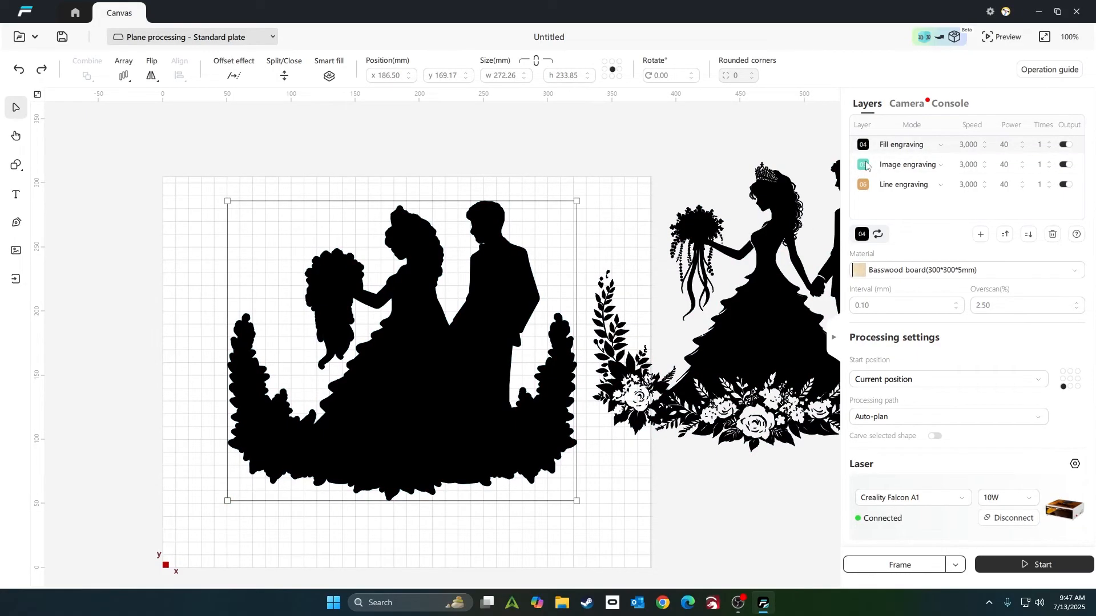
click(916, 169)
click(916, 169)
click(491, 300)
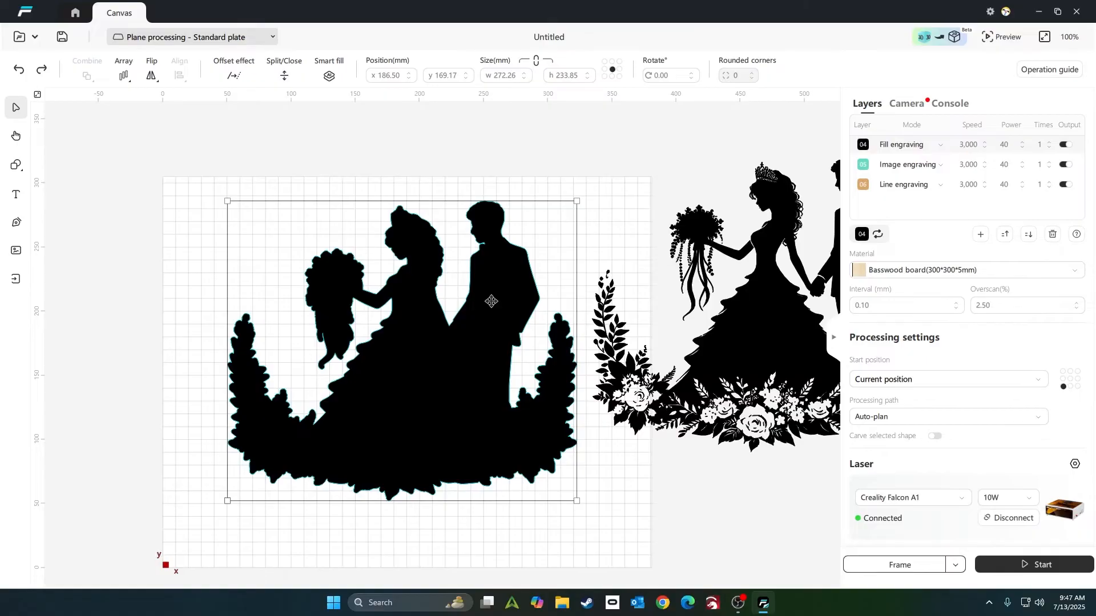
click(940, 166)
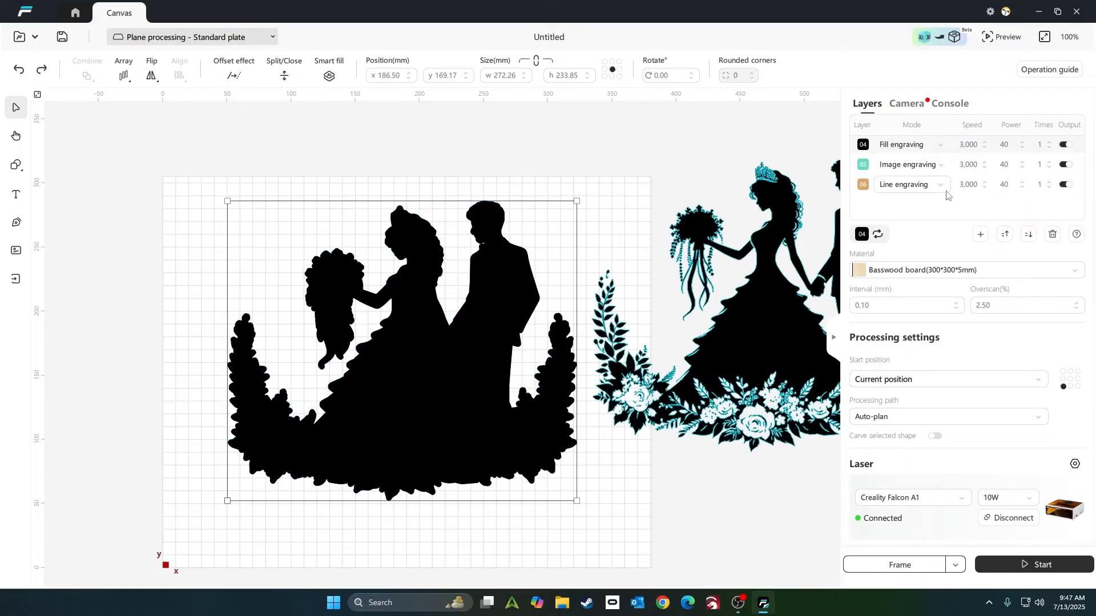
click(943, 169)
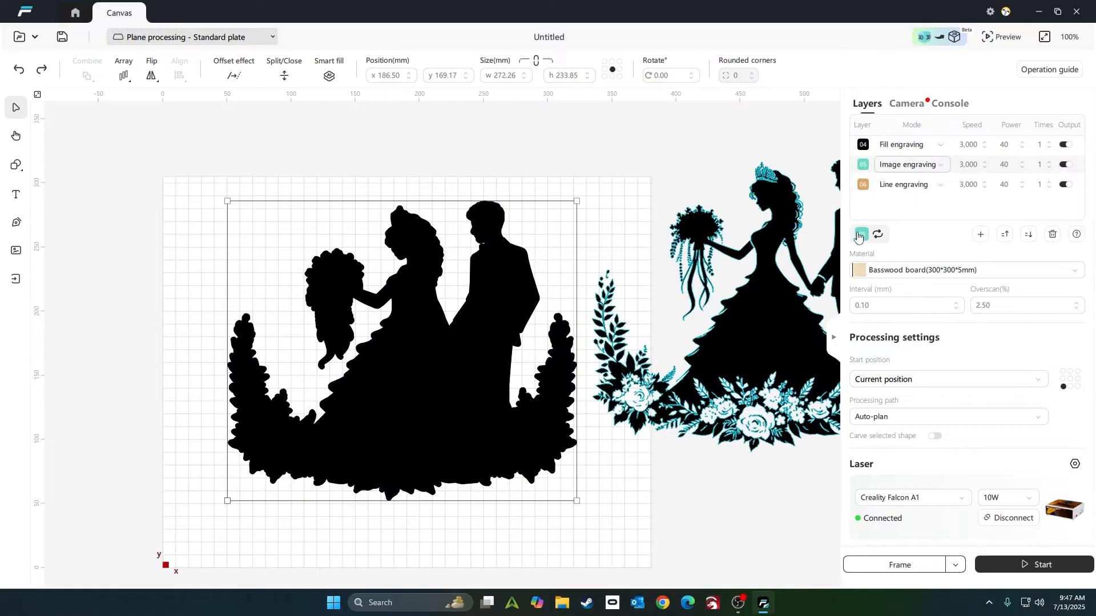
click(862, 234)
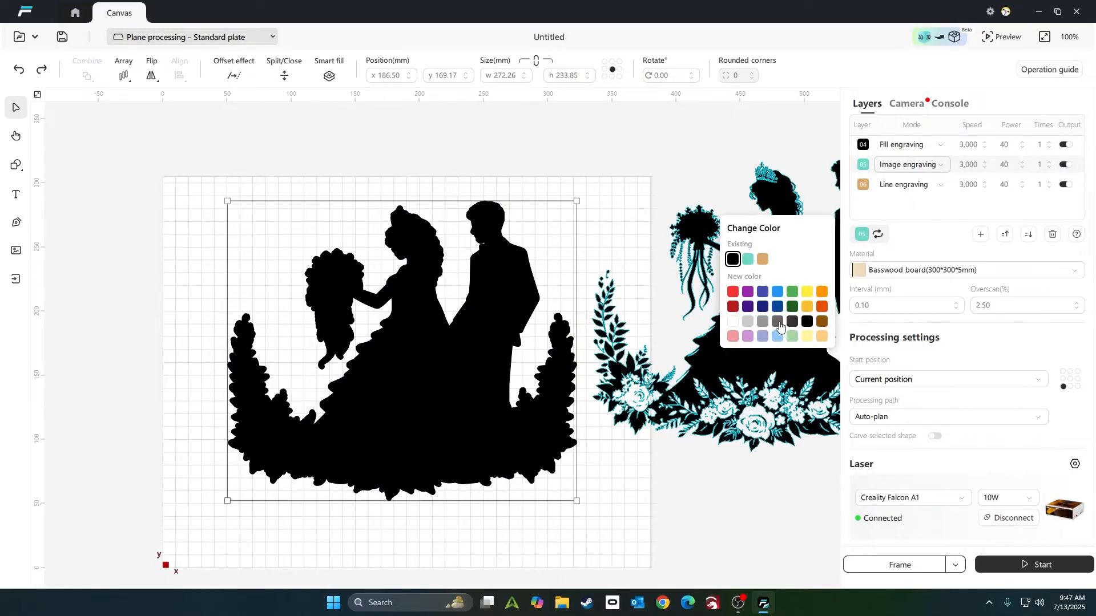
click(821, 323)
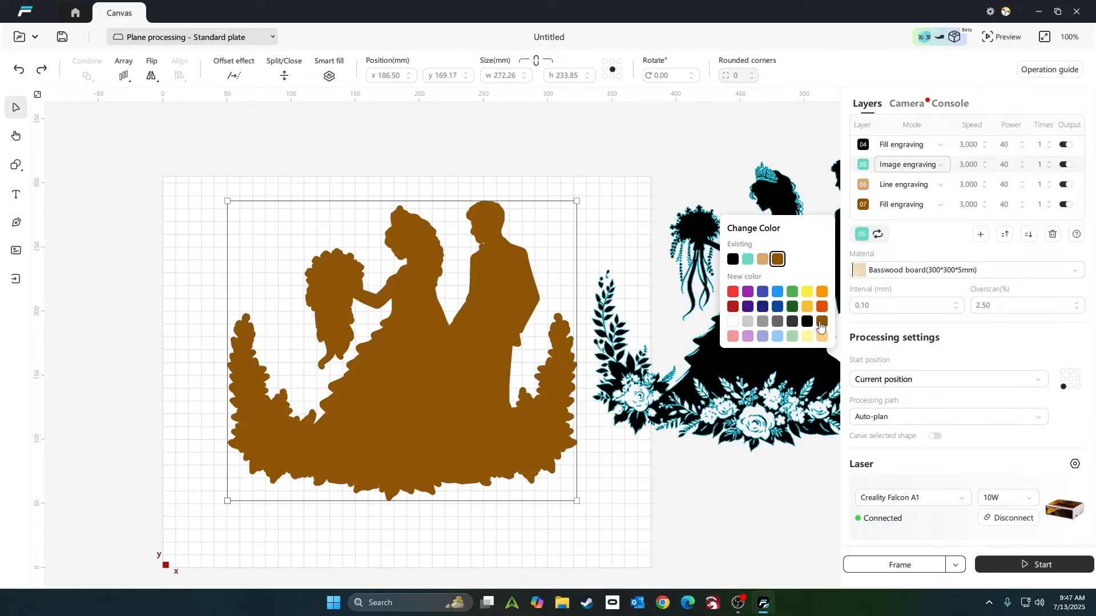
Set the brown silhouette layer's mode to Line engraving and deselect the outline
click(903, 206)
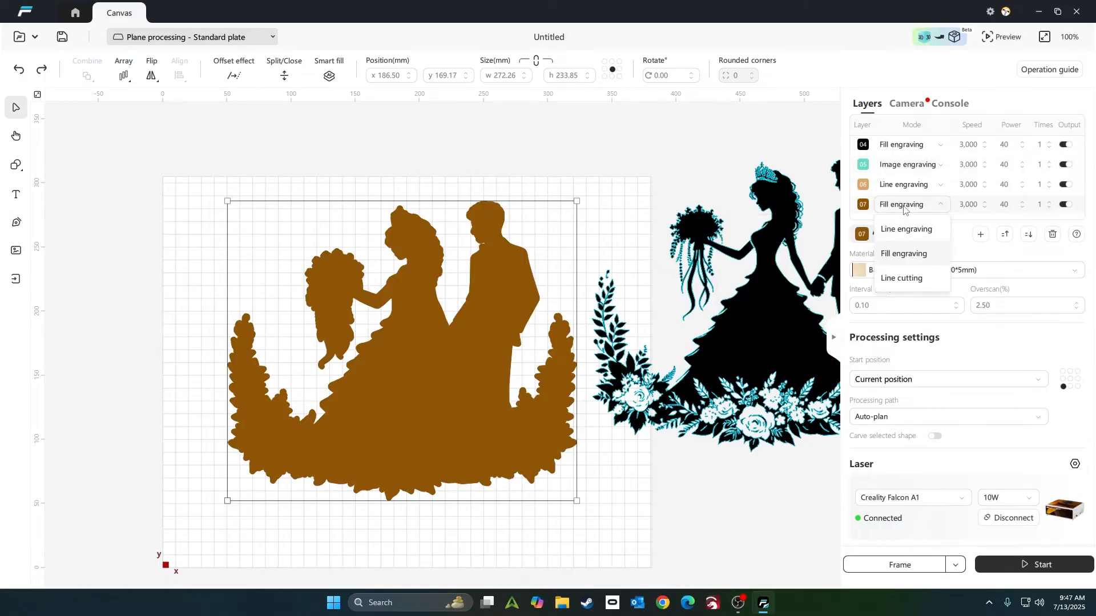
click(906, 229)
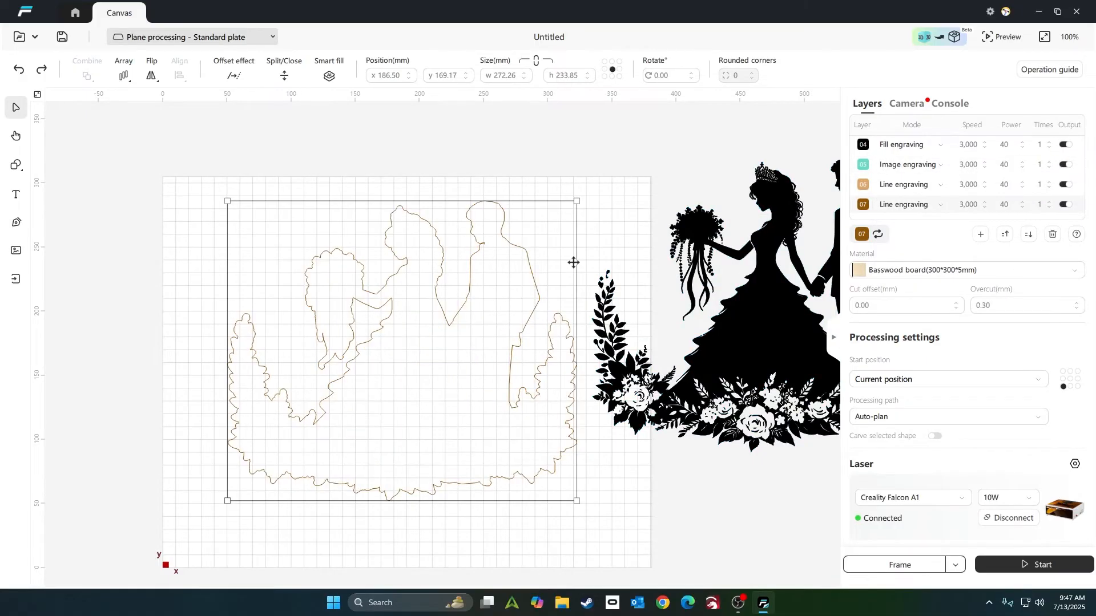
click(588, 152)
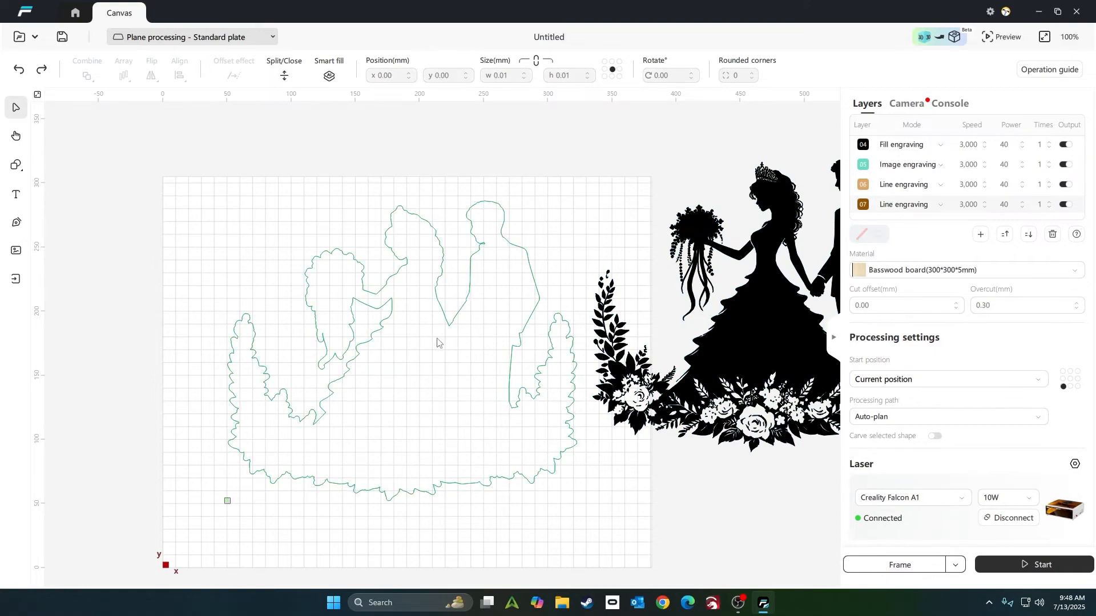
Center-align the detailed couple trace with the brown outline so the two overlap on the bed
click(761, 322)
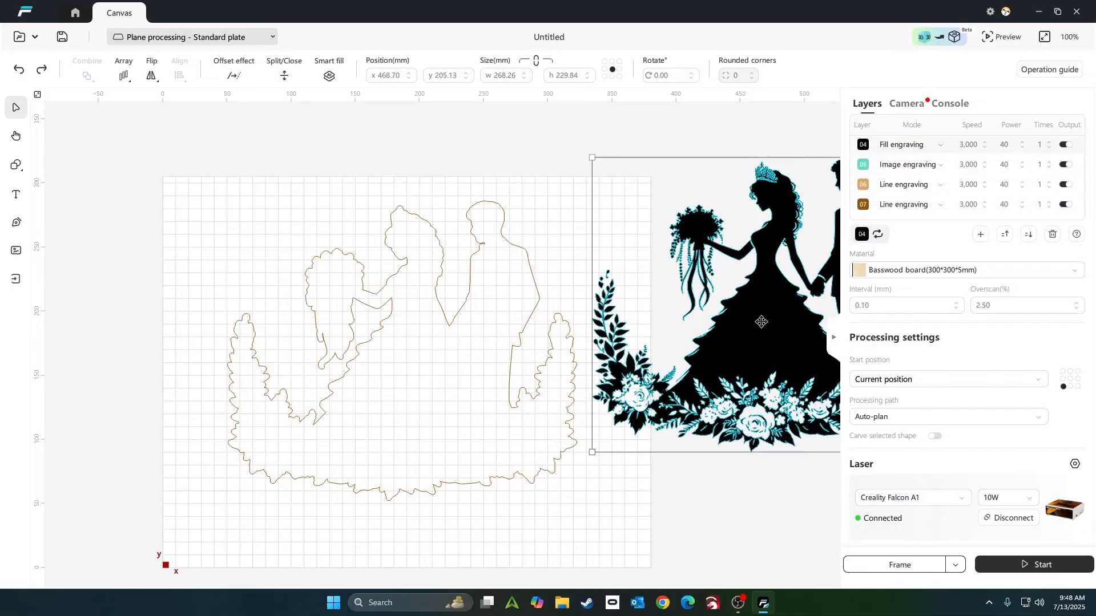
shift+click(527, 258)
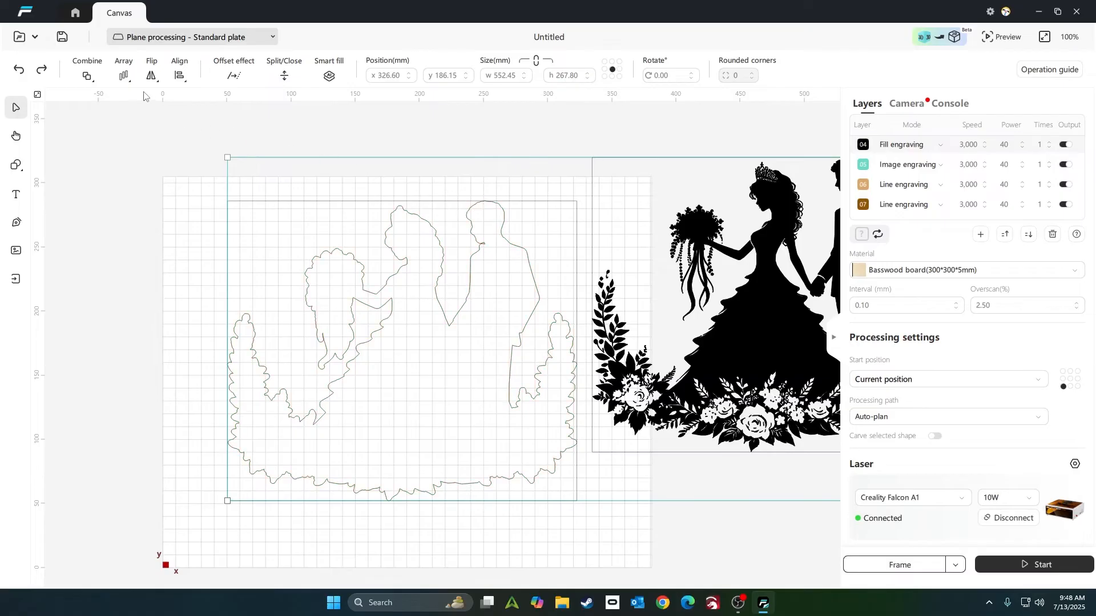
click(179, 75)
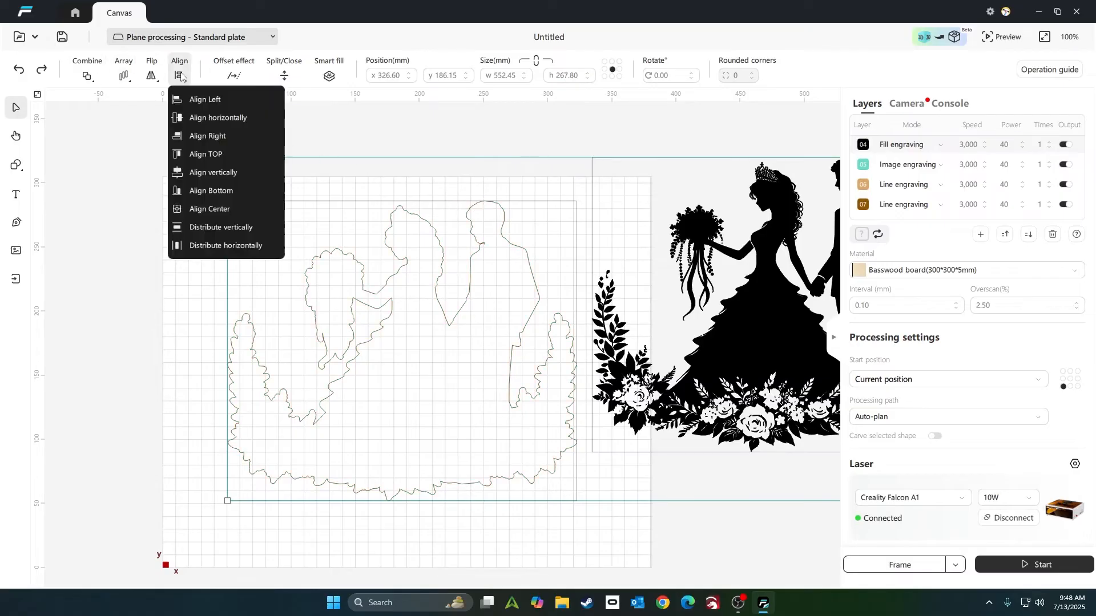
click(222, 208)
click(662, 295)
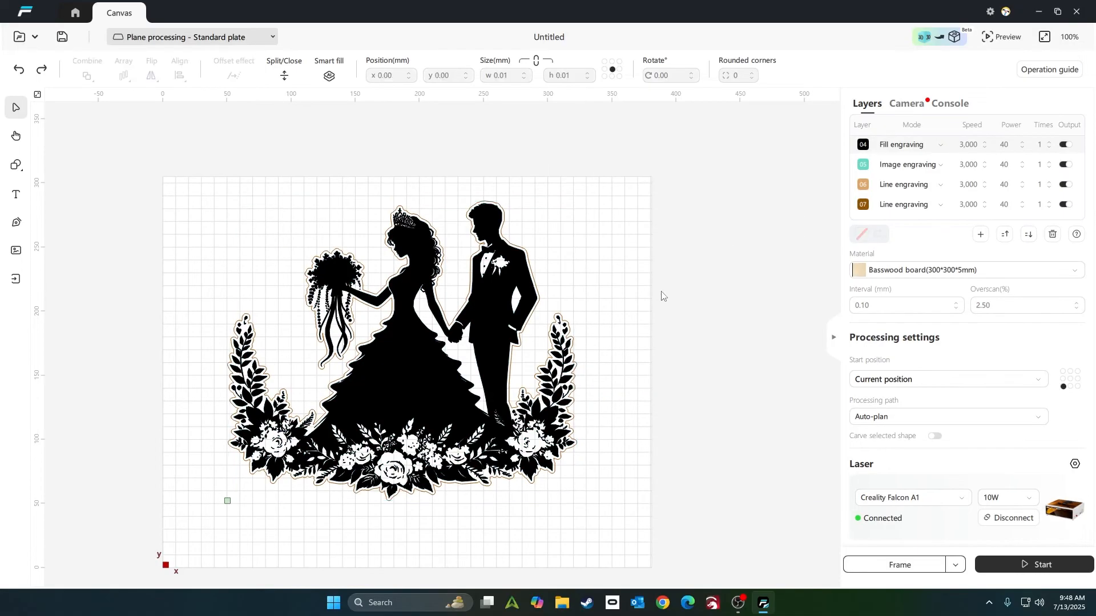
Apply an Offset effect of -1.50 mm with rounded corners to the brown outline around the couple
scroll(494, 541, up, 1)
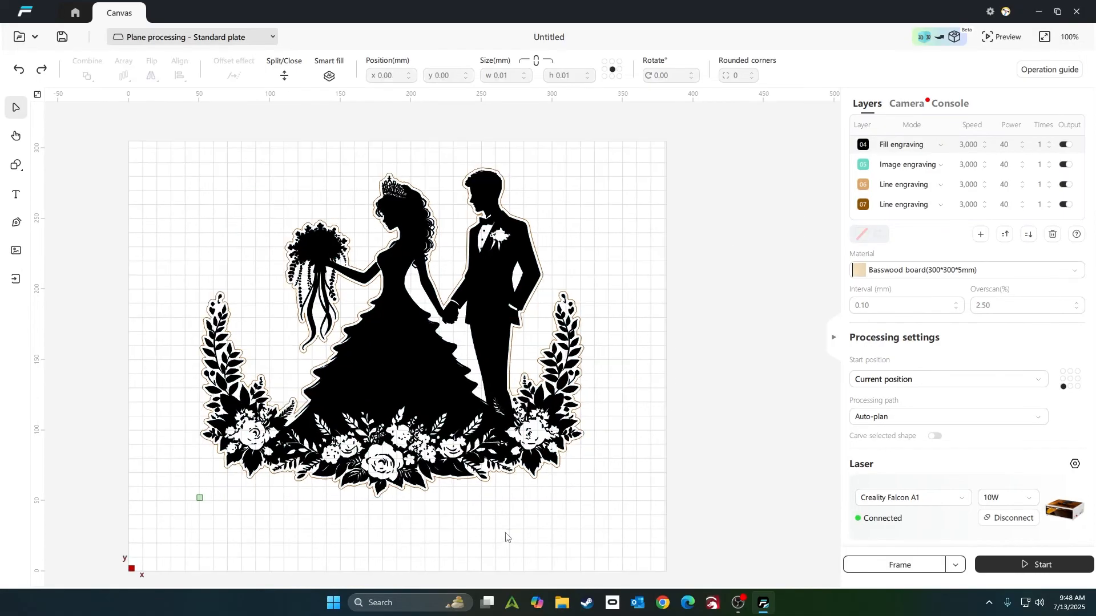
scroll(504, 534, up, 2)
scroll(501, 532, down, 3)
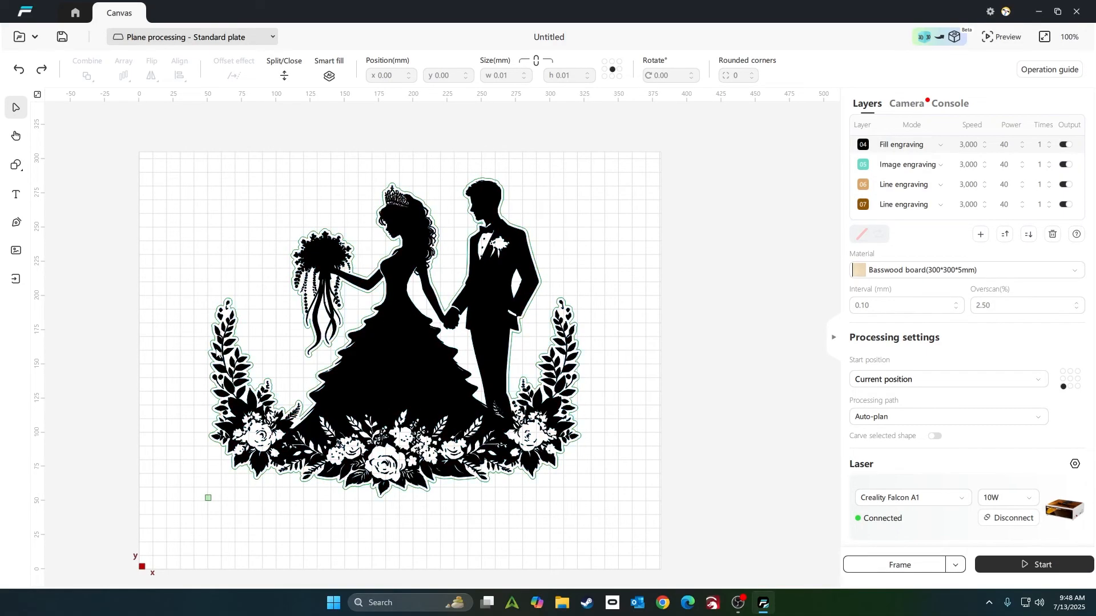
scroll(268, 299, up, 4)
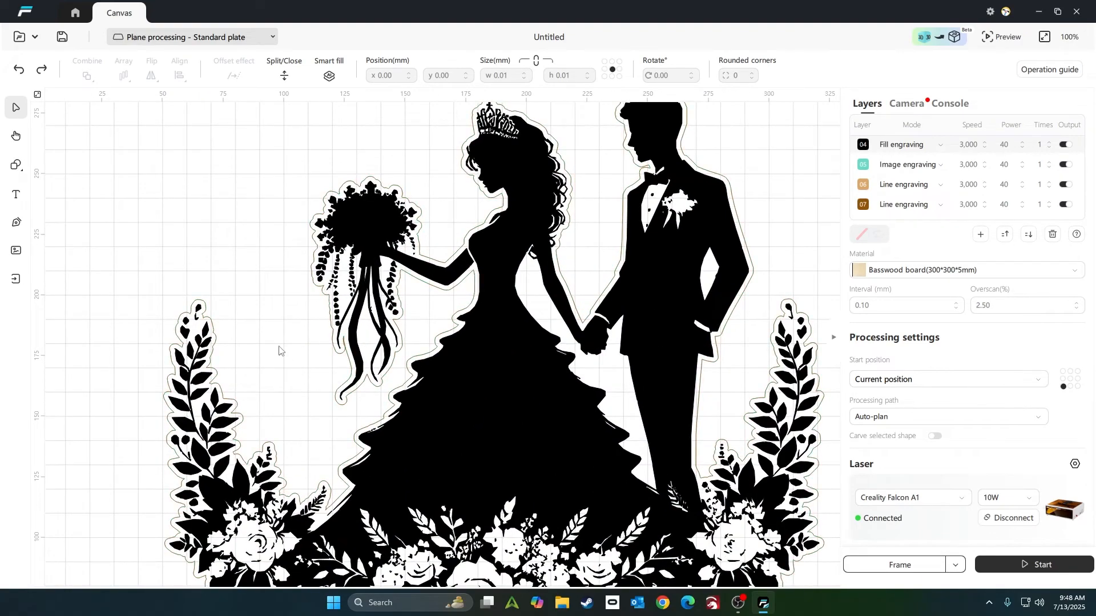
click(203, 318)
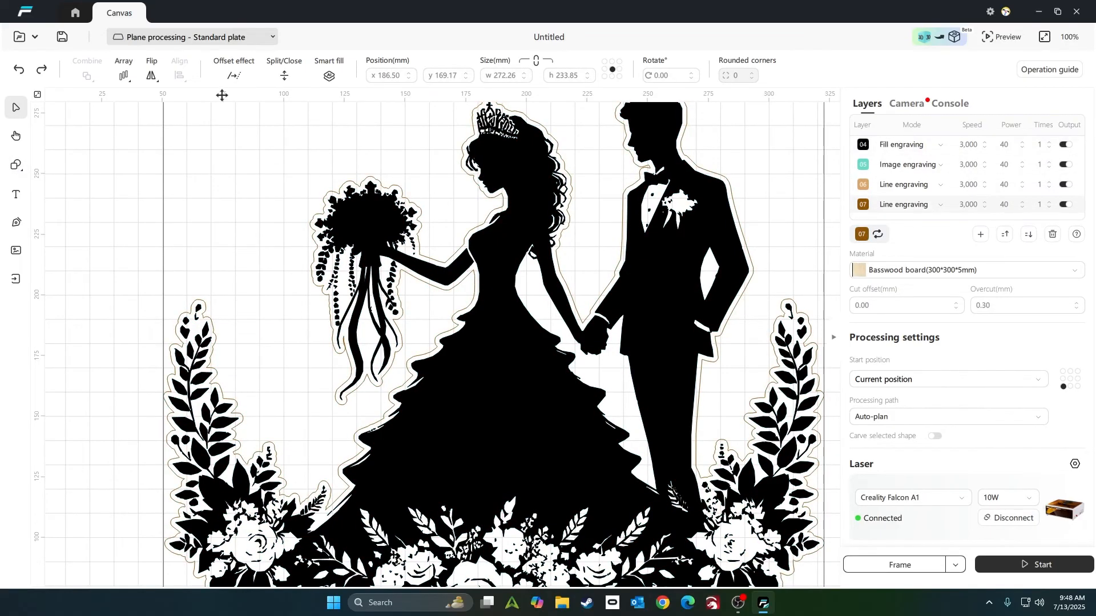
click(231, 76)
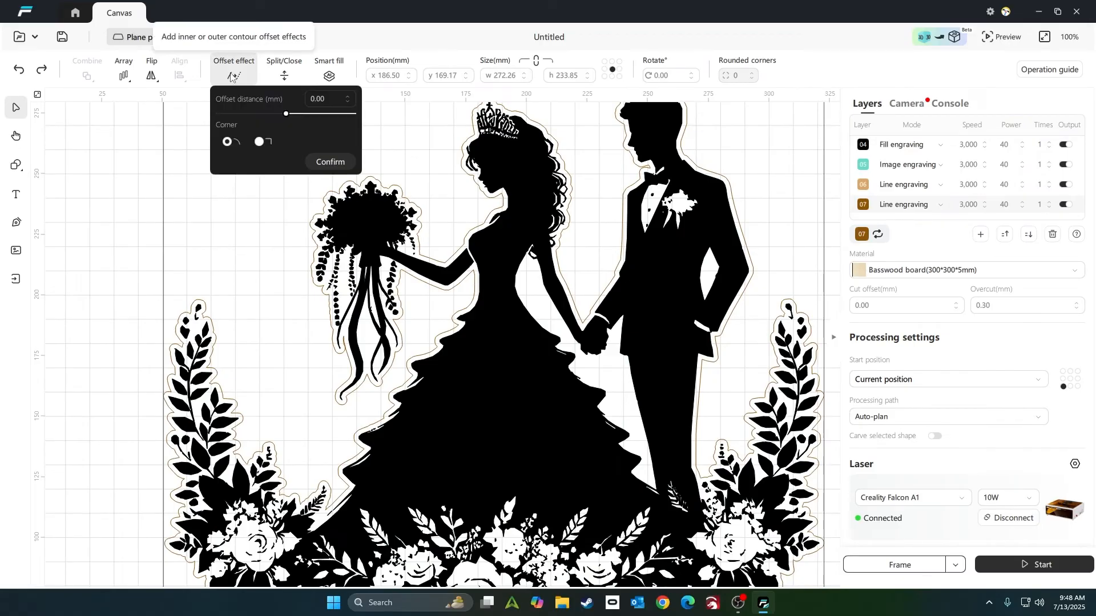
click(349, 96)
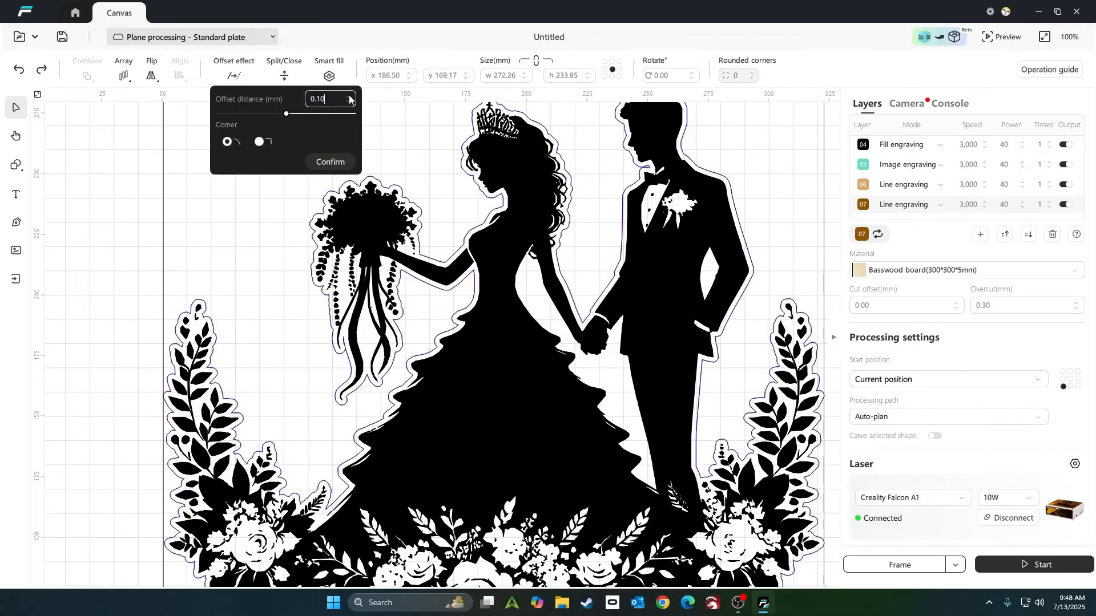
click(349, 101)
click(348, 102)
click(347, 103)
click(348, 103)
click(348, 103)
click(347, 103)
click(348, 103)
click(347, 103)
click(347, 102)
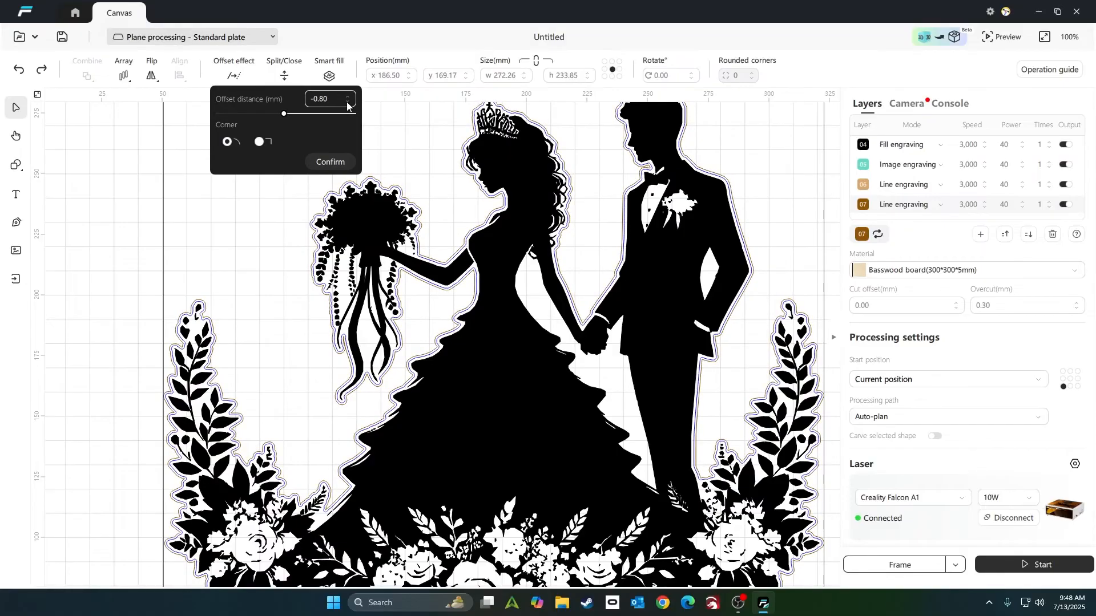
click(348, 103)
click(347, 103)
click(347, 103)
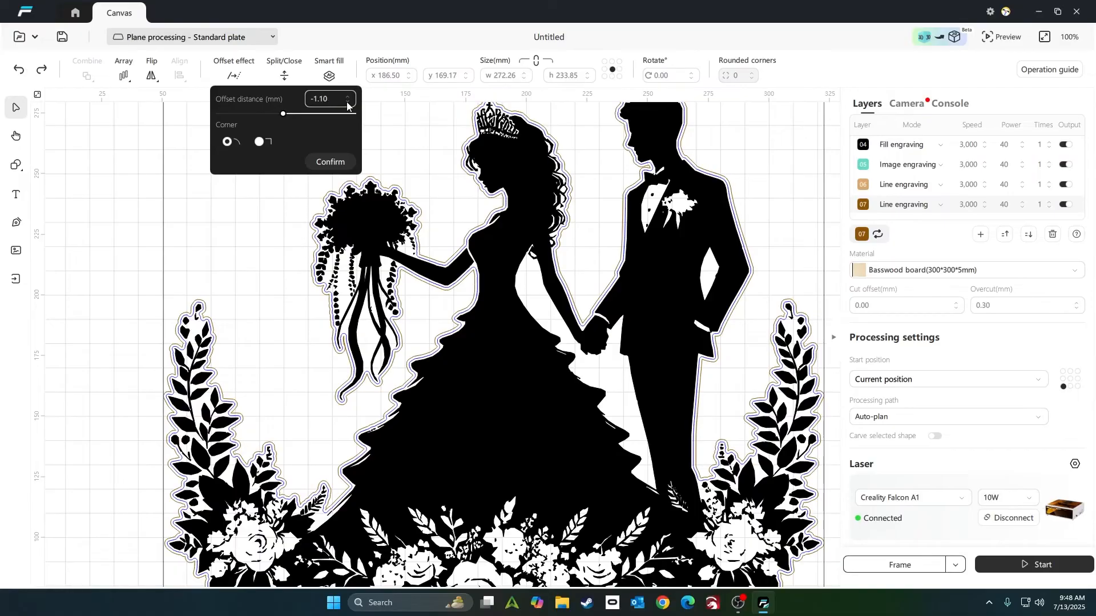
click(347, 103)
click(347, 103)
click(348, 102)
click(348, 103)
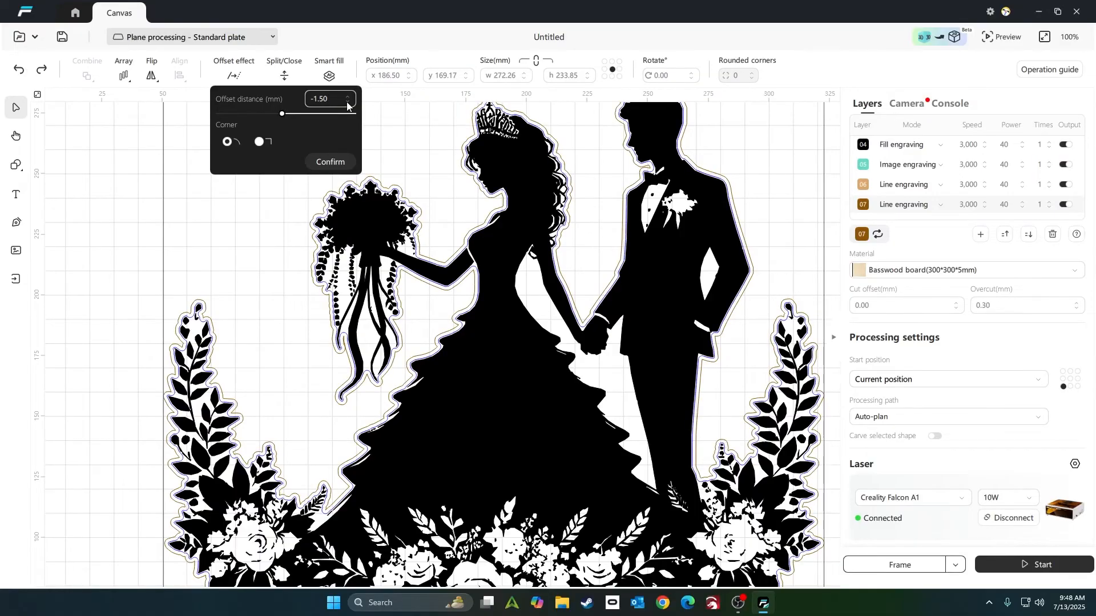
click(330, 162)
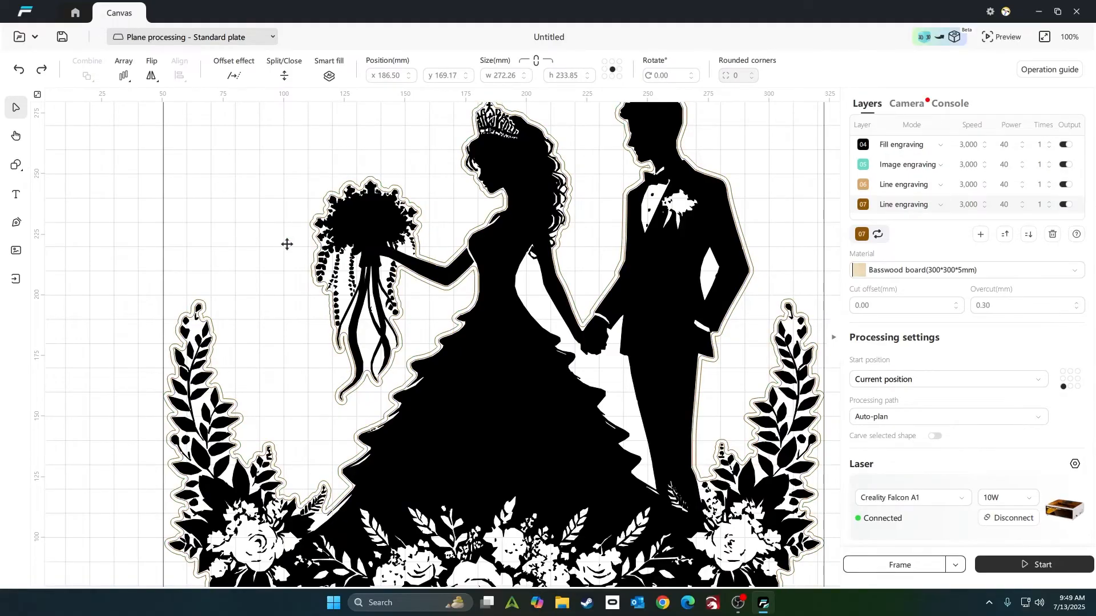
Delete the original outer outline, keeping the tighter inner offset around the couple
scroll(310, 238, up, 3)
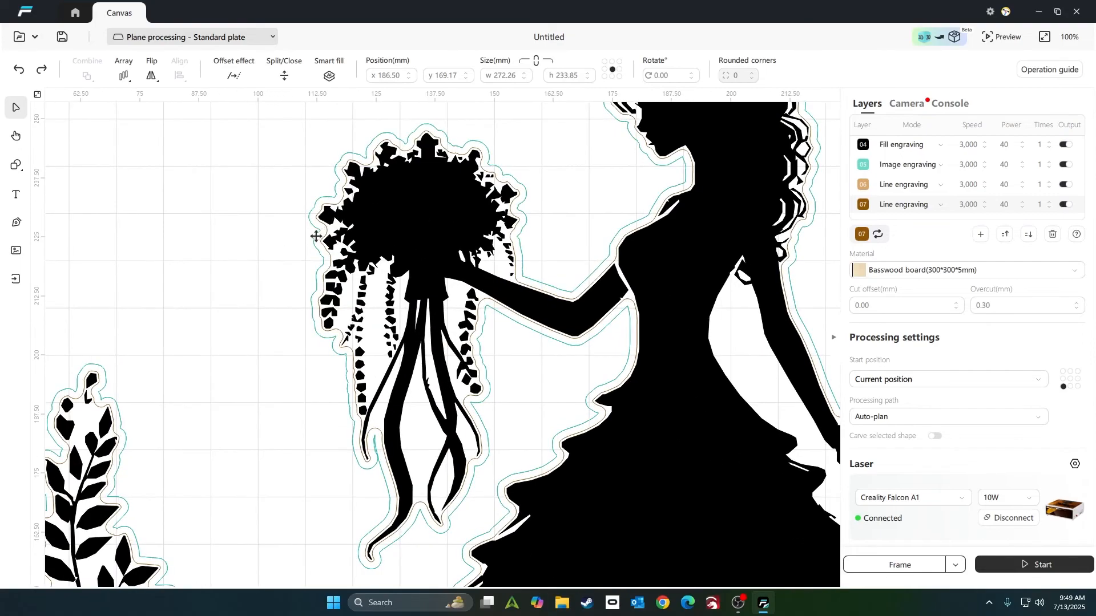
click(318, 241)
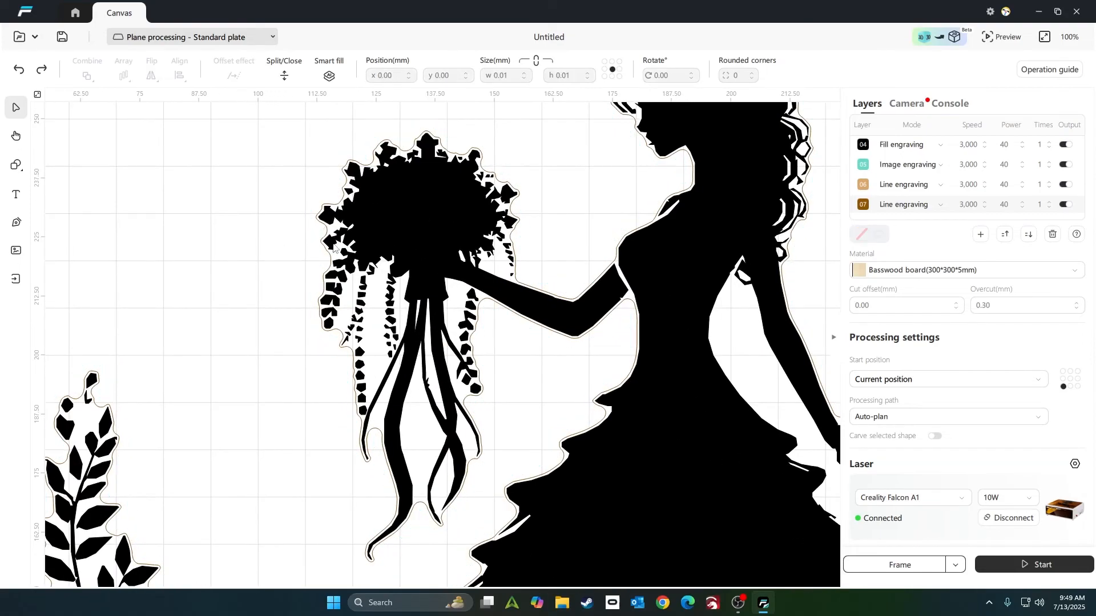
scroll(318, 241, down, 5)
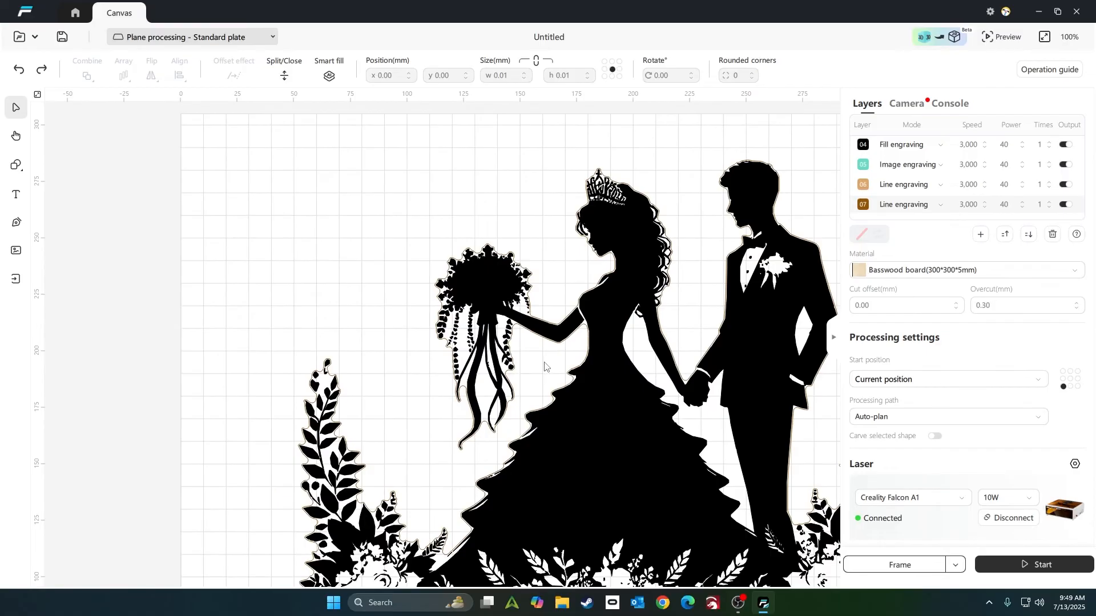
scroll(672, 399, down, 5)
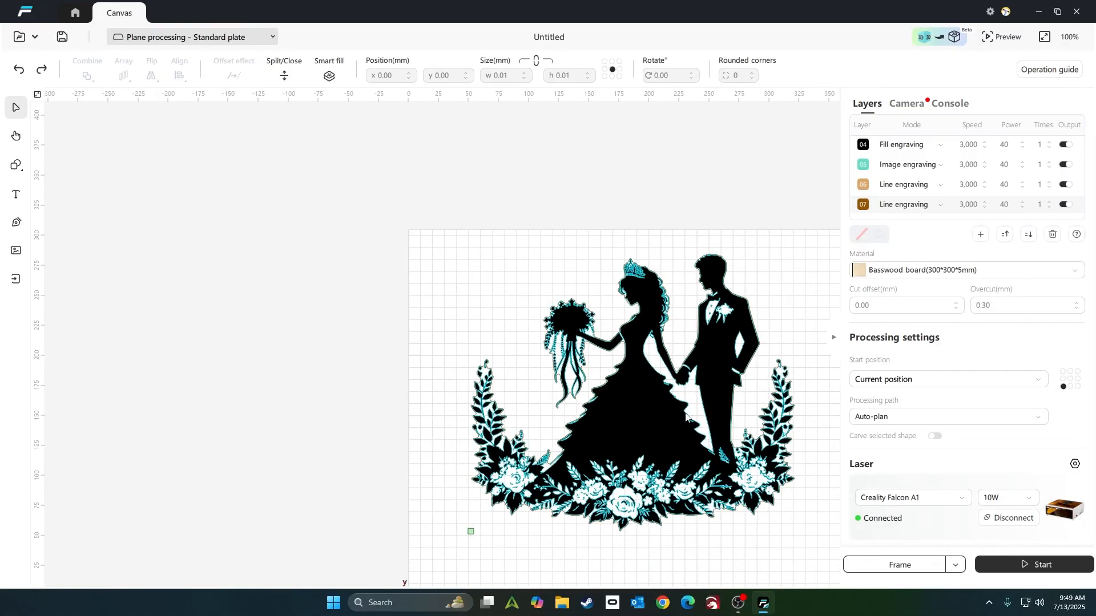
middle_drag(807, 453, 679, 405)
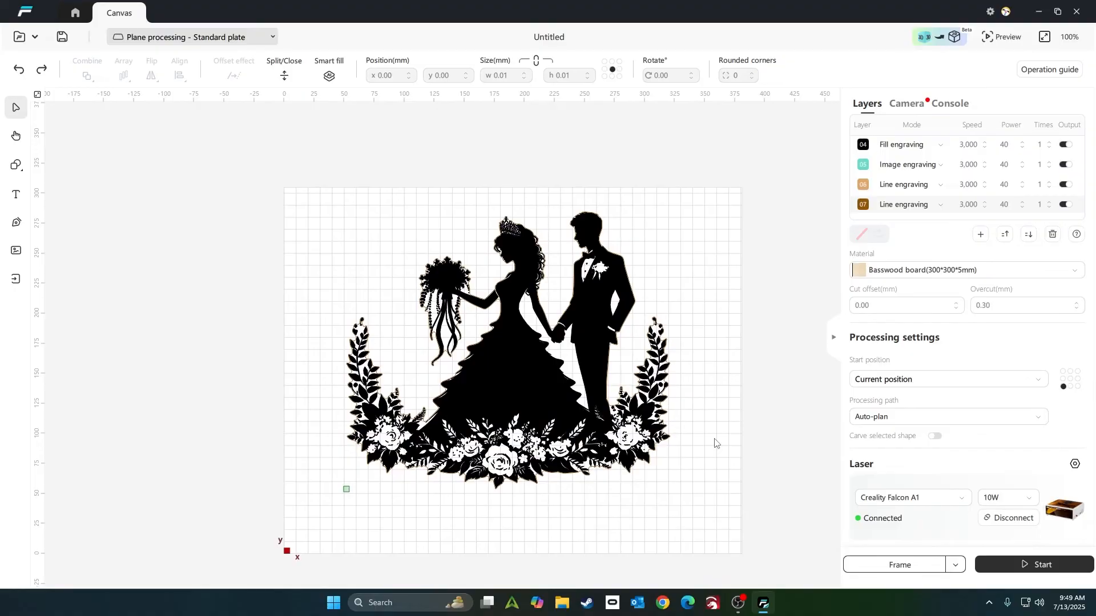
middle_drag(687, 435, 631, 392)
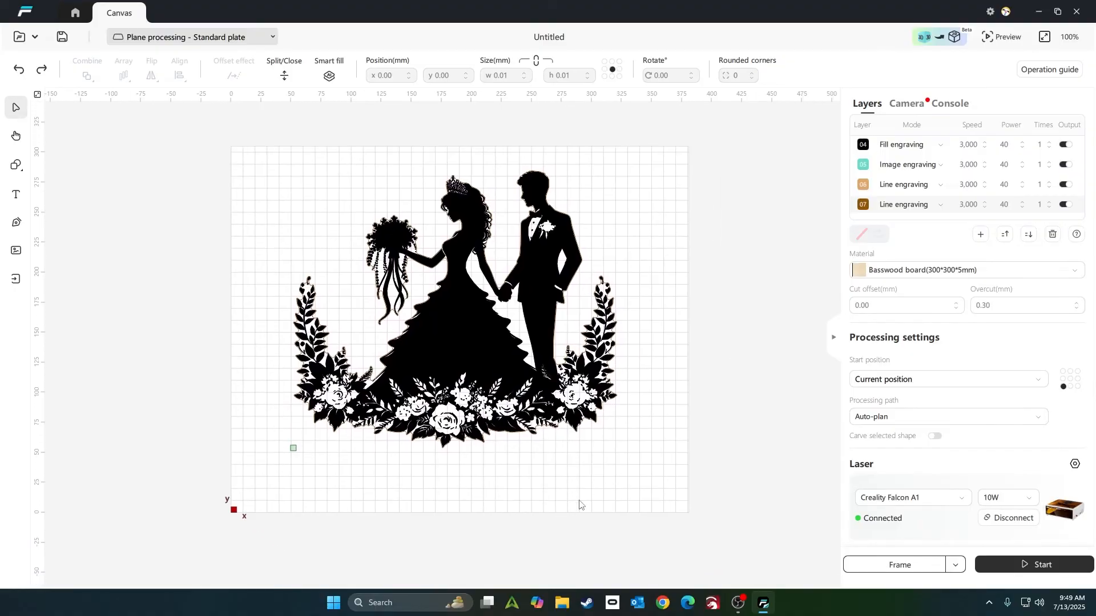
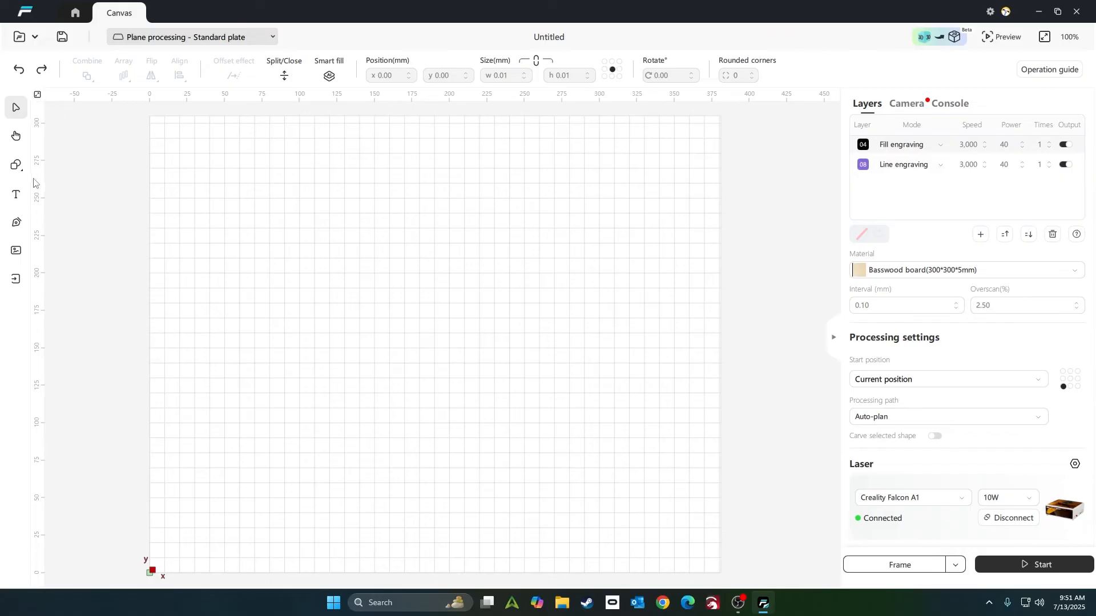
Add the text HELLO to the empty bed, starting at about X 111, Y 174 mm
click(16, 195)
click(316, 324)
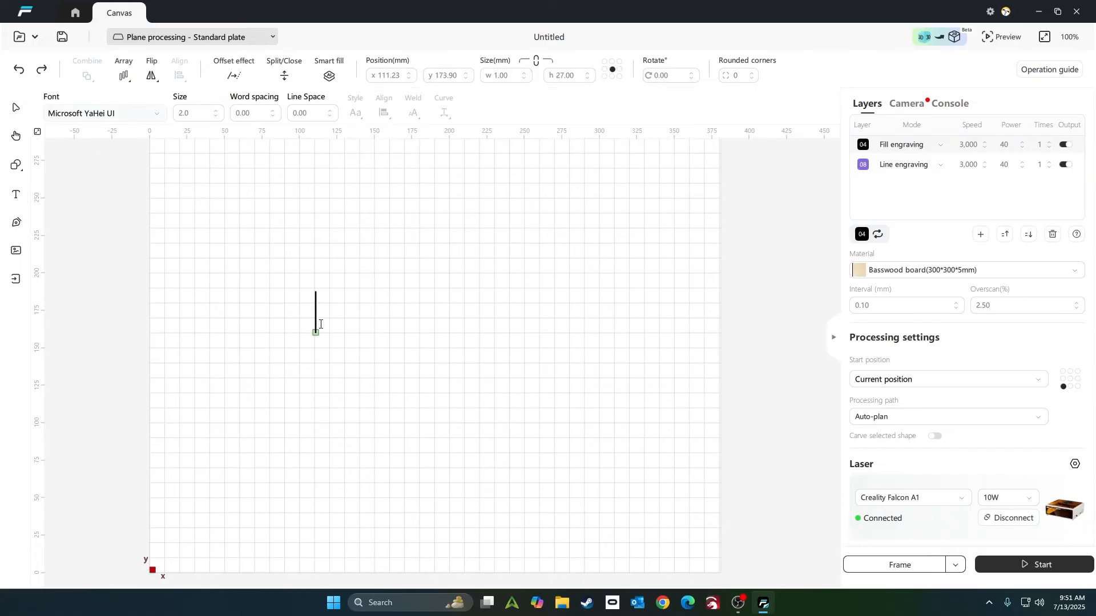
text(HELLO)
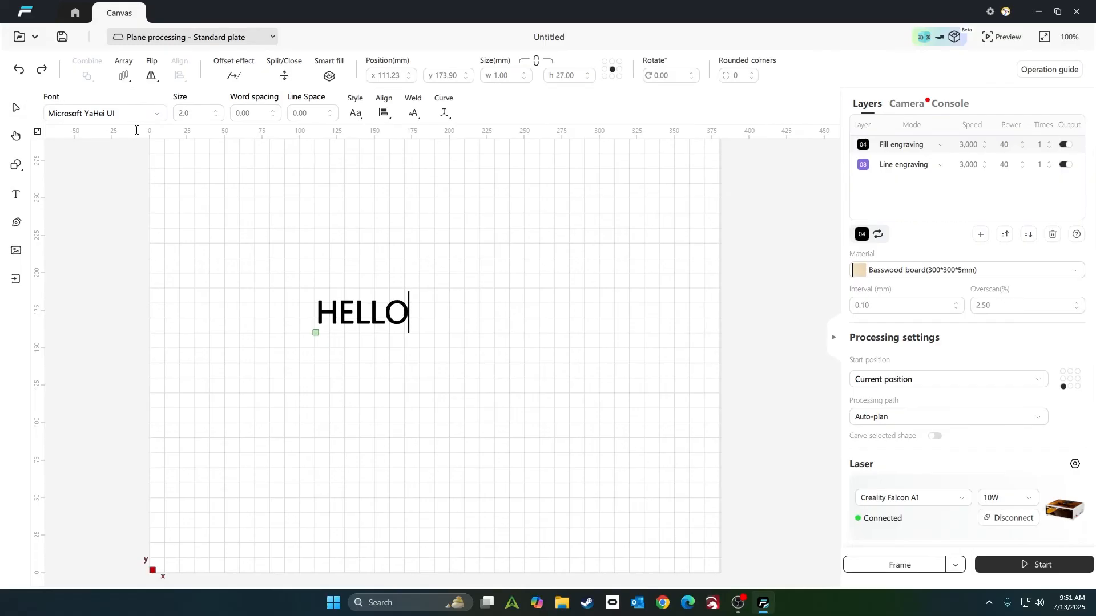
Finish the HELLO text entry and set its text size to 6.0
click(15, 111)
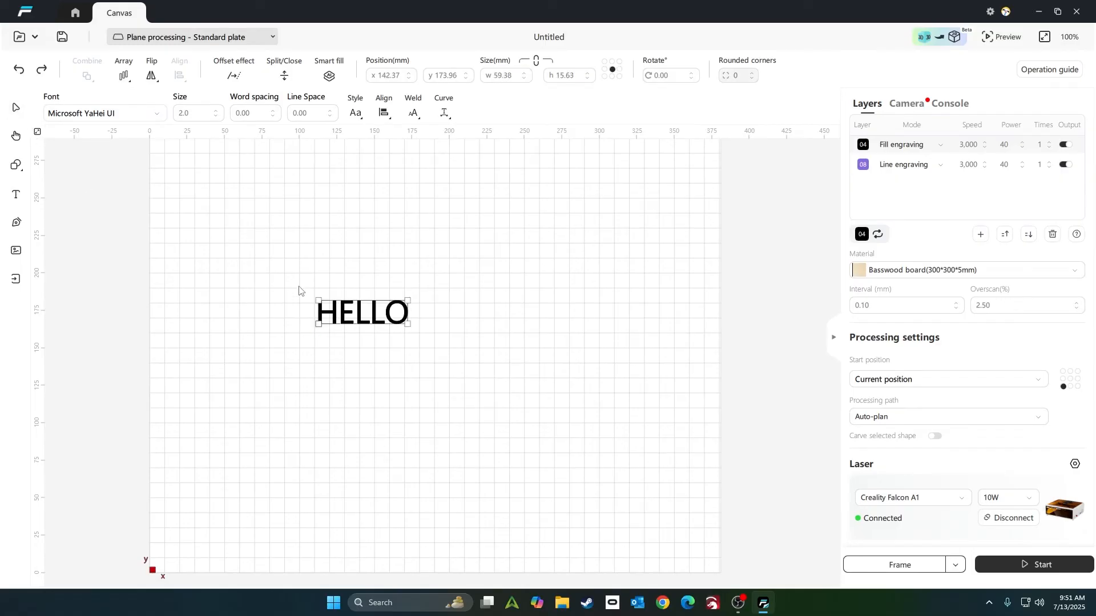
click(185, 113)
key(Return)
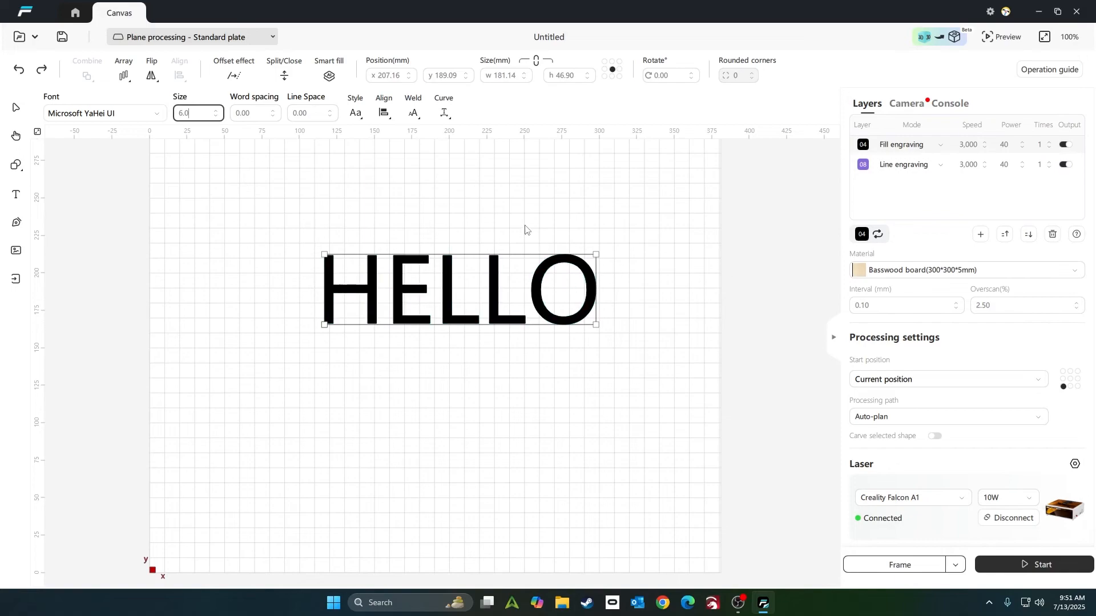
Try the MineCrafter 3 and MingLiU-ExtB fonts on the HELLO text
click(147, 115)
scroll(154, 443, down, 1)
scroll(166, 388, down, 3)
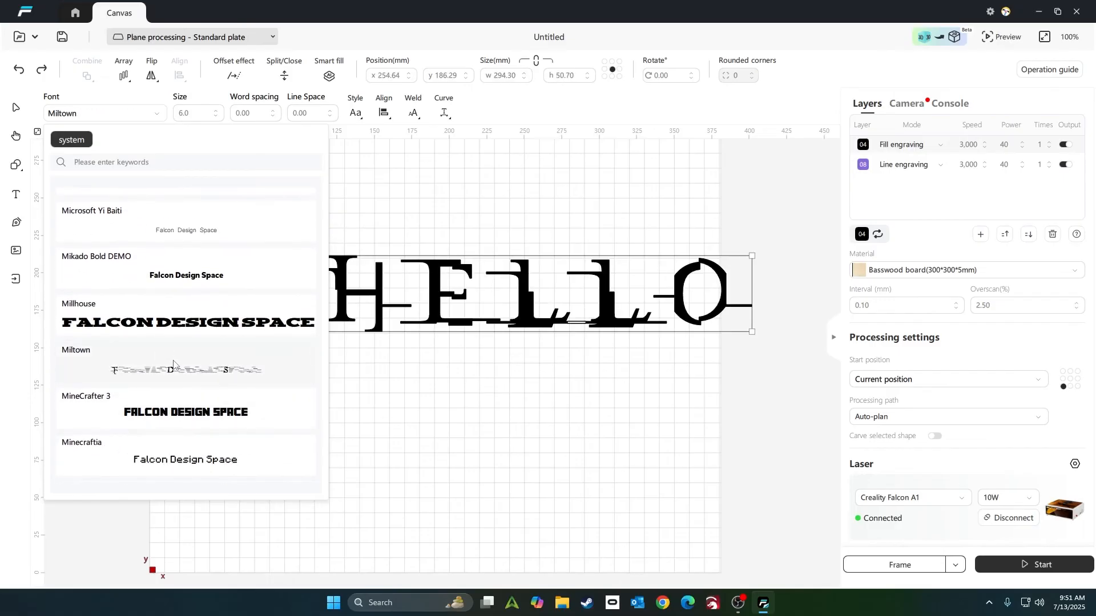
click(194, 413)
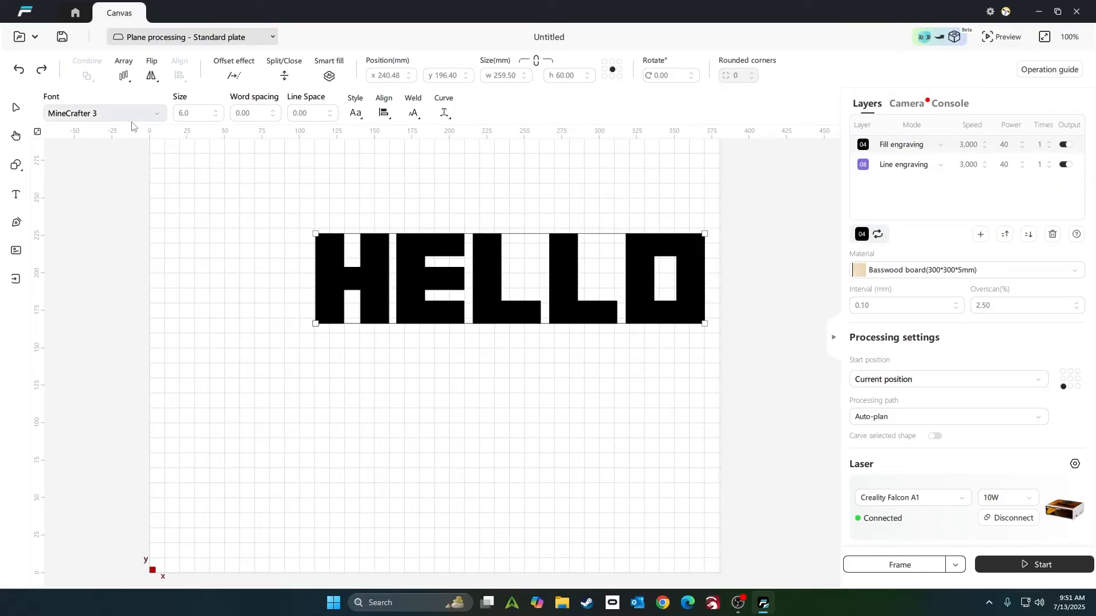
click(114, 113)
scroll(144, 342, down, 2)
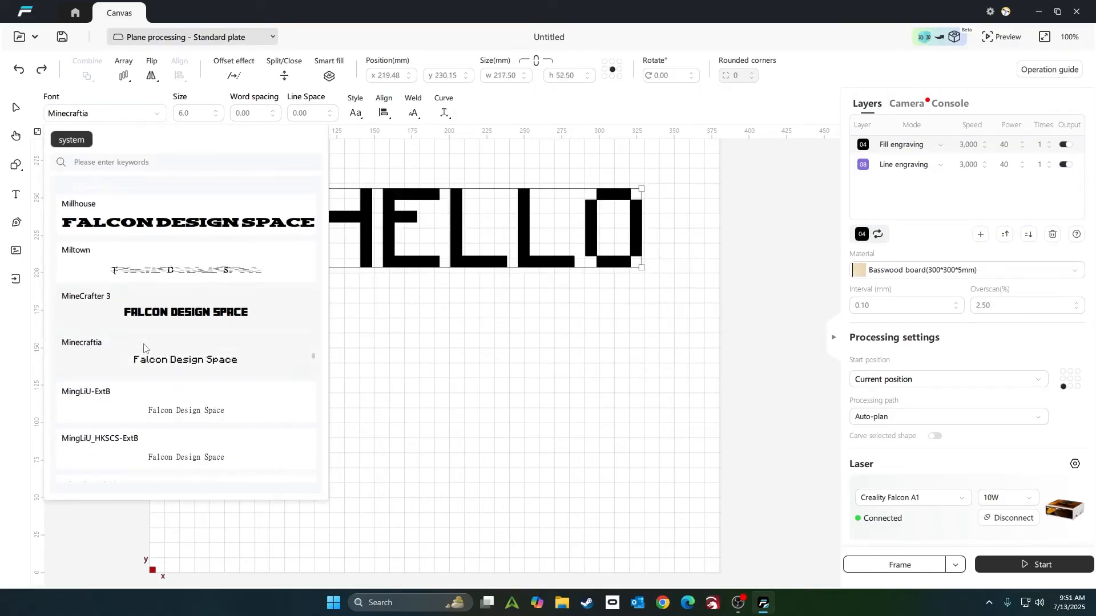
click(144, 354)
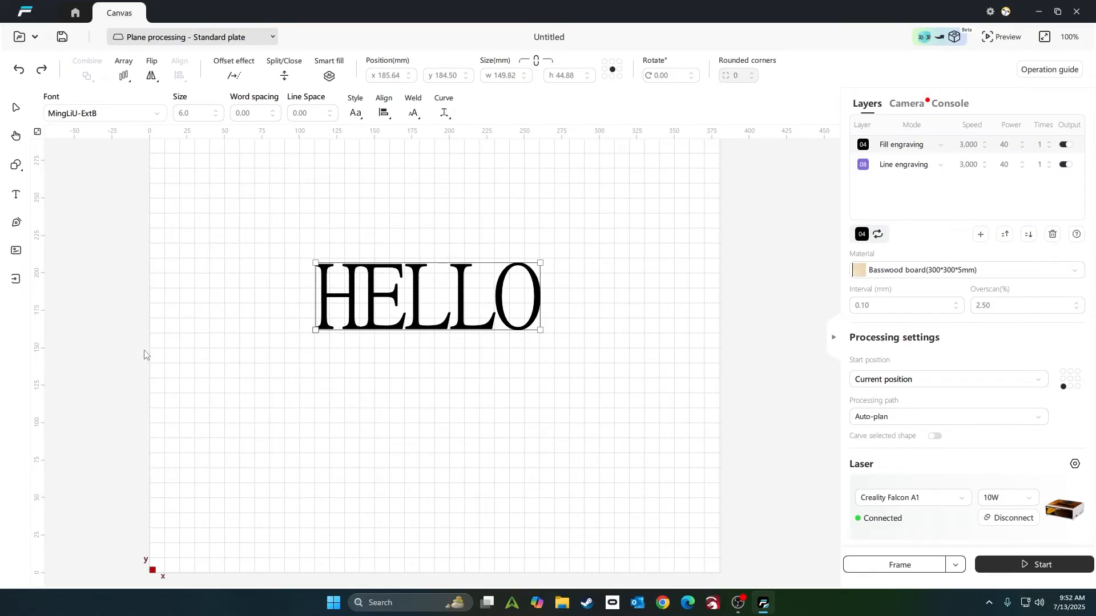
click(333, 214)
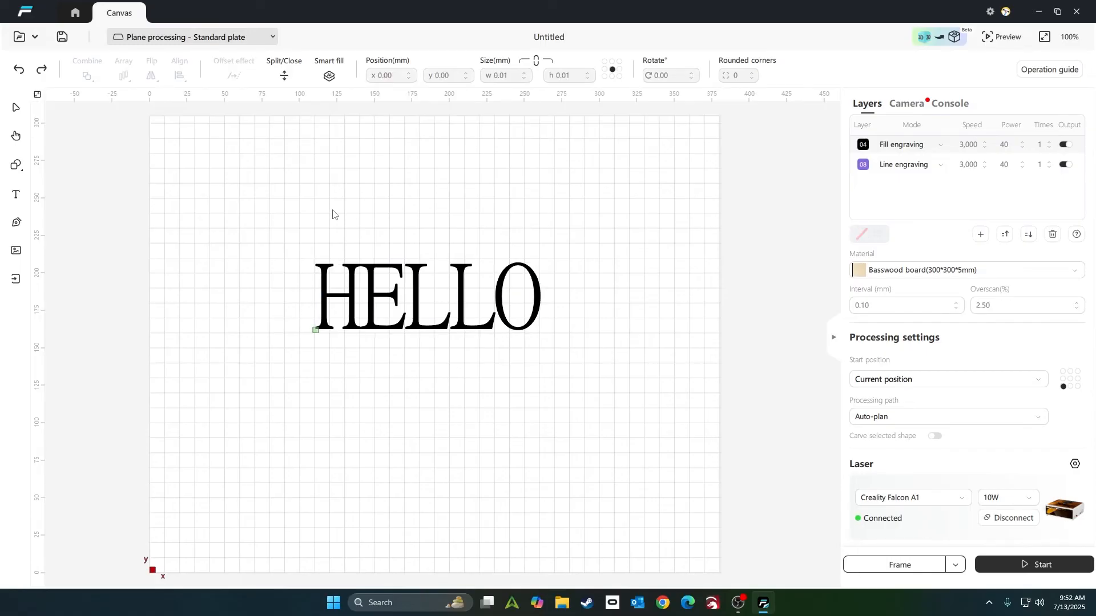
scroll(377, 357, up, 3)
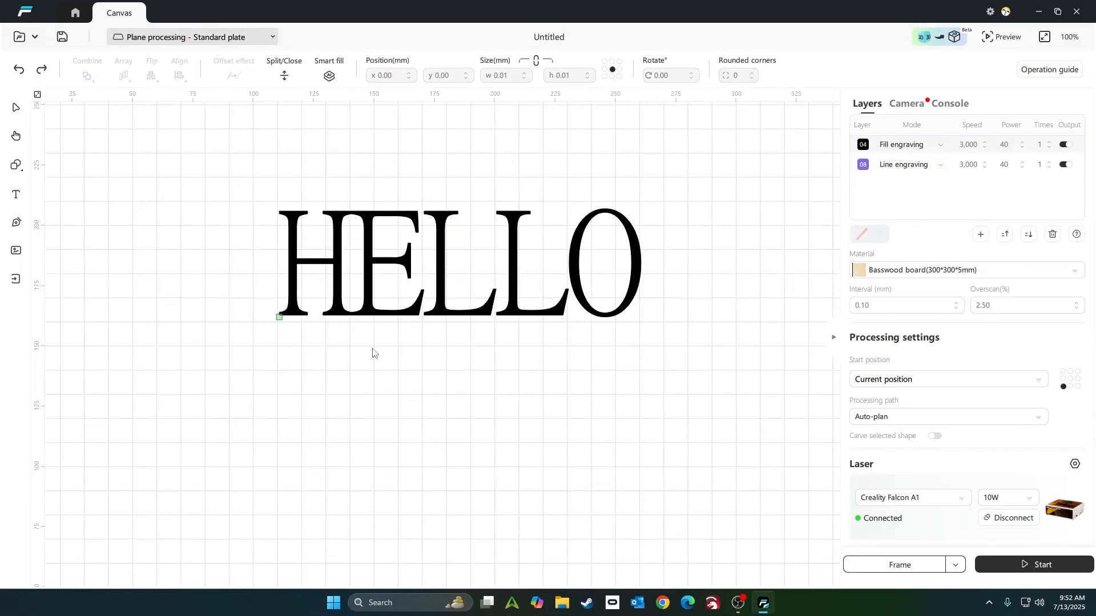
scroll(374, 353, down, 1)
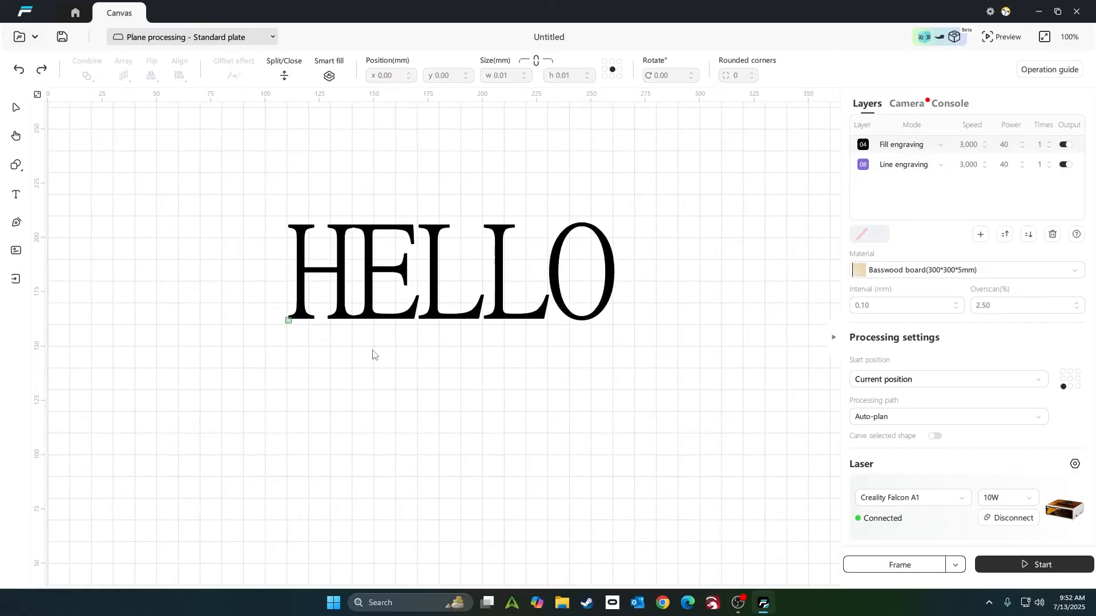
Set the HELLO text's font to Minion Pro
click(328, 226)
click(153, 113)
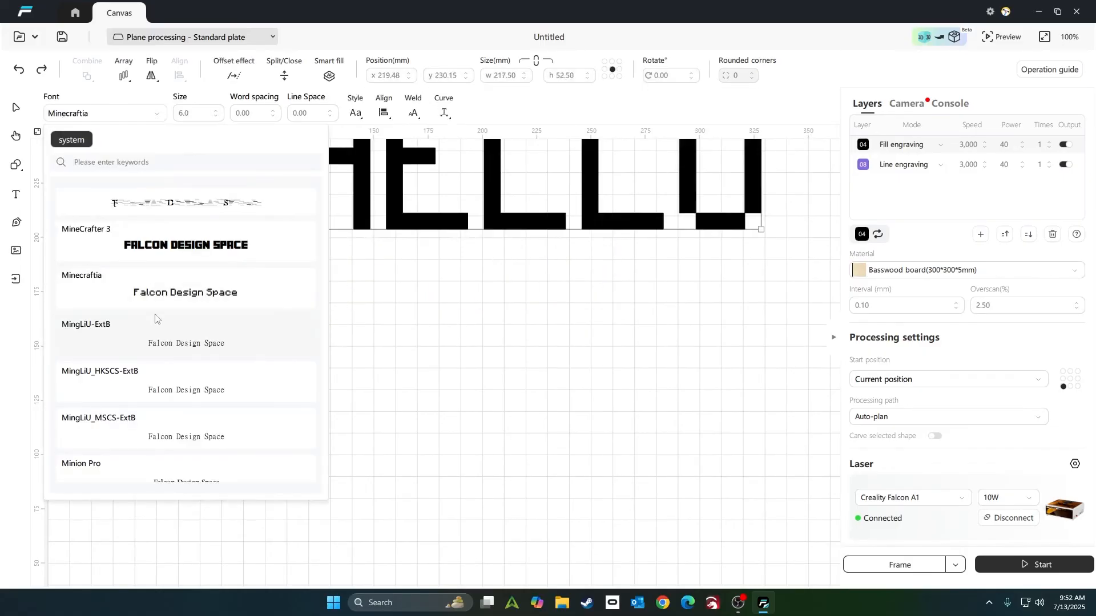
scroll(160, 366, down, 3)
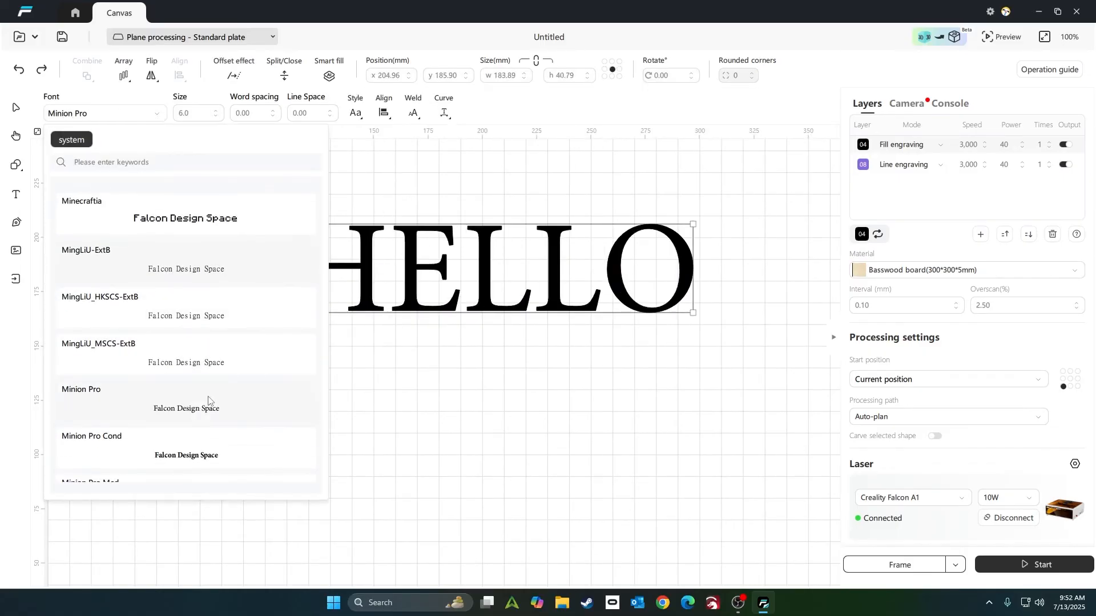
click(208, 402)
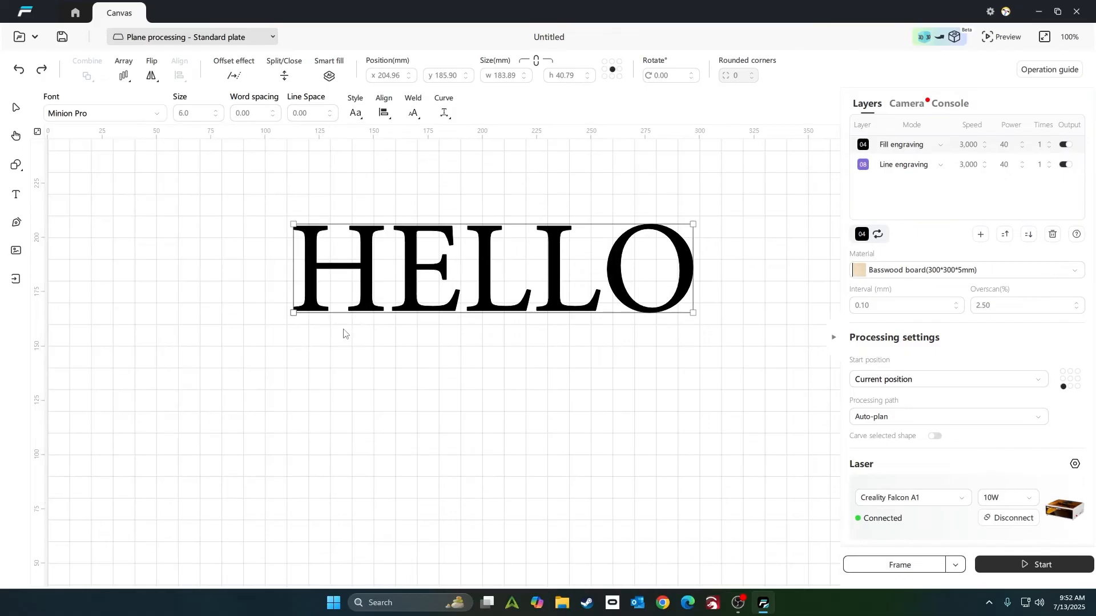
Apply an Offset effect of 2.81 mm with rounded corners to the HELLO text
click(236, 75)
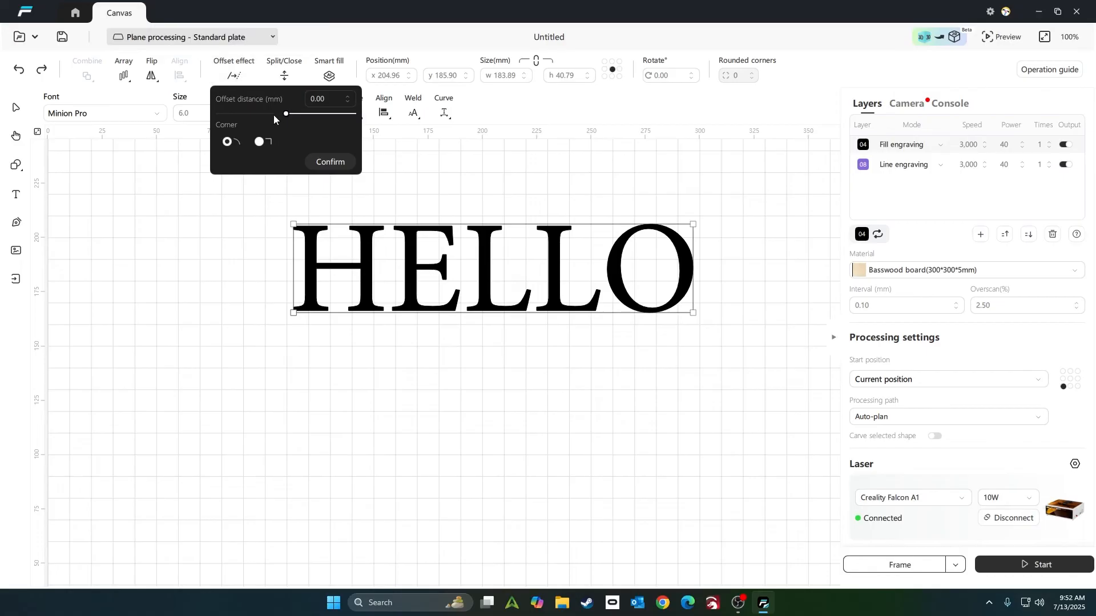
drag(287, 116, 301, 117)
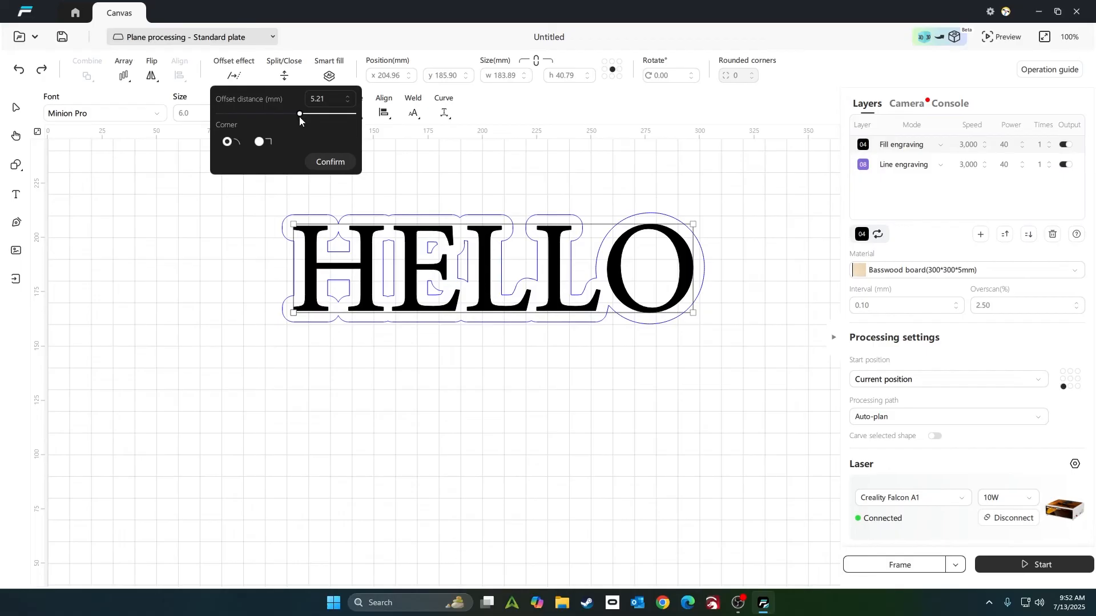
click(348, 98)
click(348, 99)
click(349, 99)
click(349, 102)
click(349, 102)
click(348, 102)
click(349, 102)
click(348, 102)
click(349, 102)
click(348, 102)
click(349, 102)
click(348, 102)
click(348, 102)
click(348, 102)
click(349, 102)
click(349, 102)
click(348, 102)
click(348, 102)
click(349, 102)
click(349, 102)
click(349, 103)
click(348, 103)
click(348, 102)
click(348, 103)
click(348, 102)
click(348, 102)
click(348, 102)
click(348, 105)
click(347, 105)
click(347, 105)
click(347, 105)
click(348, 105)
click(348, 105)
click(347, 107)
click(347, 107)
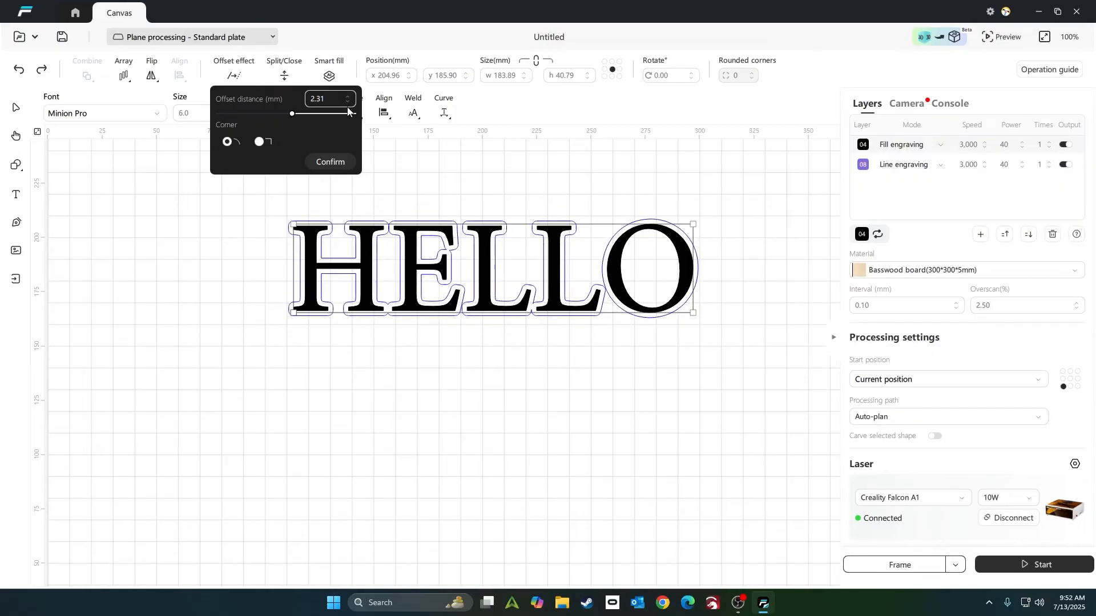
click(347, 96)
click(346, 95)
click(347, 96)
click(347, 96)
click(348, 96)
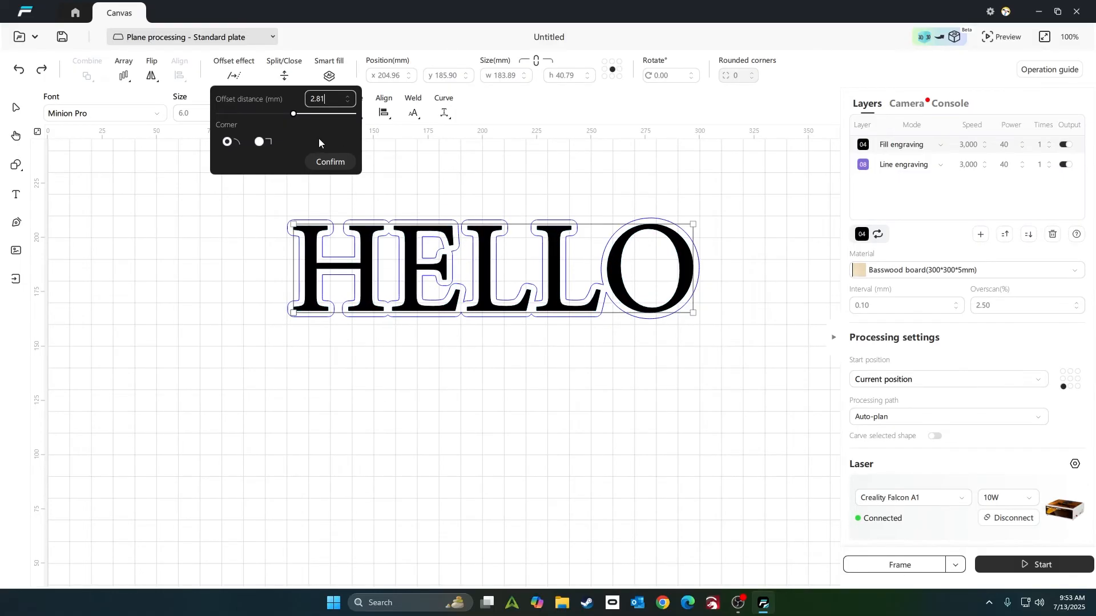
click(327, 162)
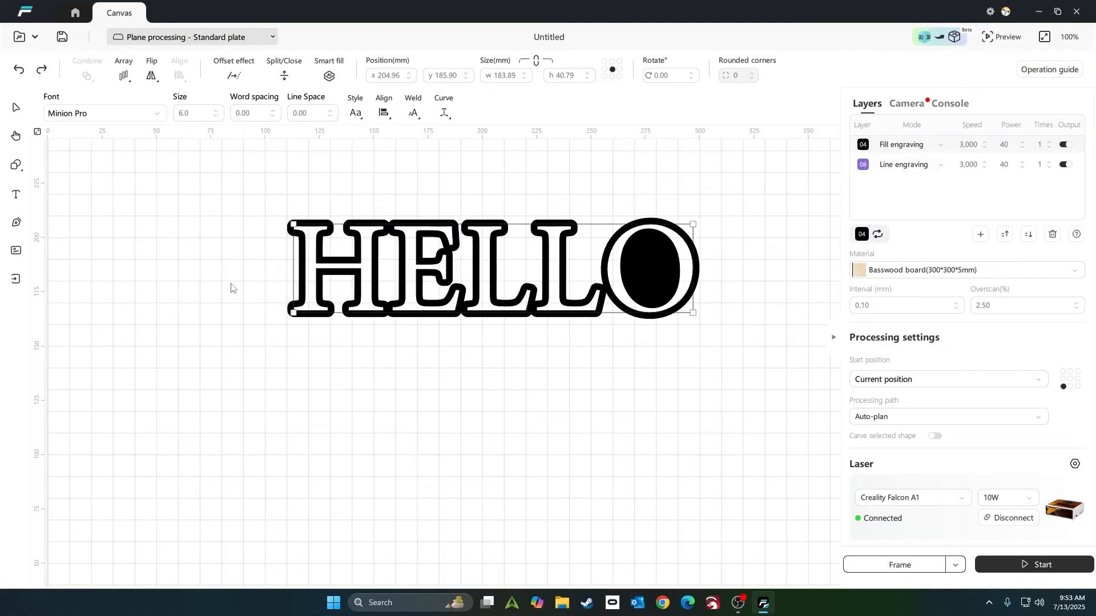
Try to assign the HELLO offset outline to the purple Line engraving layer 08
click(614, 385)
scroll(696, 351, up, 1)
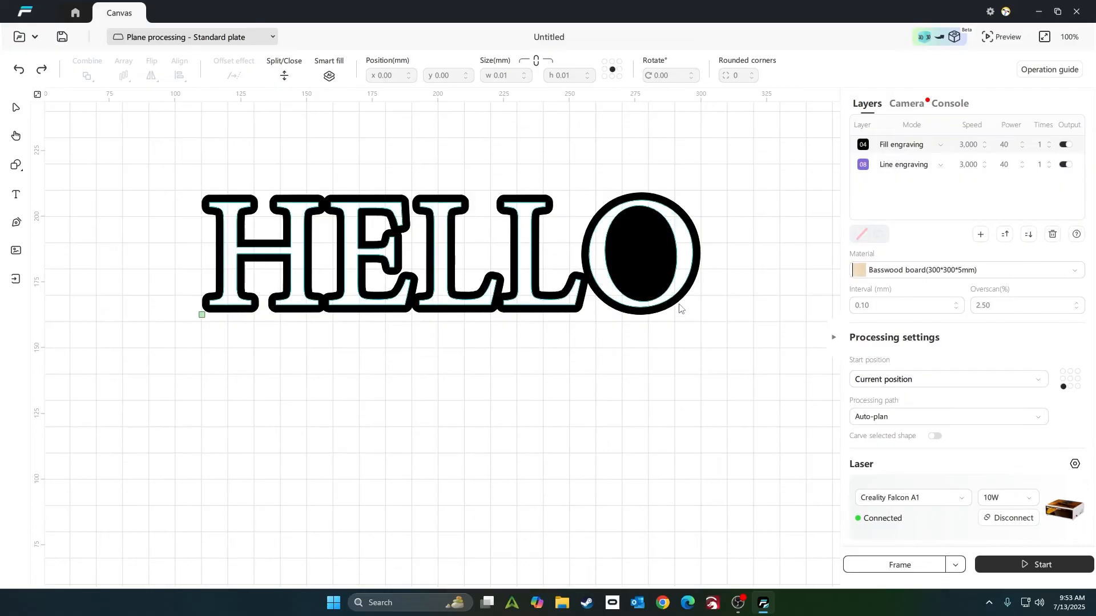
click(681, 310)
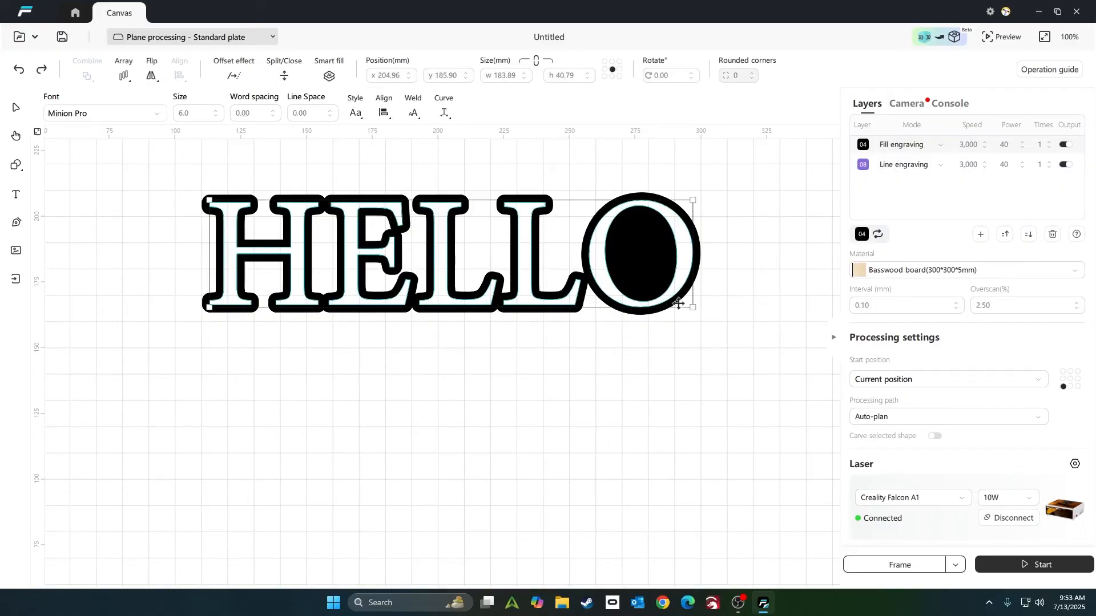
click(863, 164)
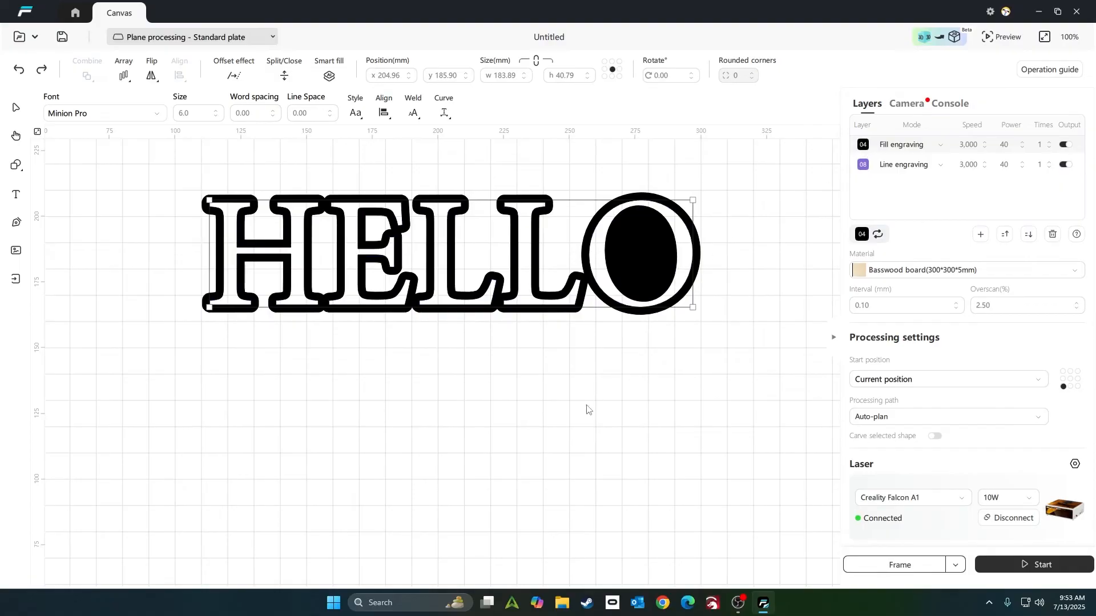
Select the outer offset outline around HELLO and assign it to Line engraving layer 08
click(576, 349)
scroll(499, 344, up, 6)
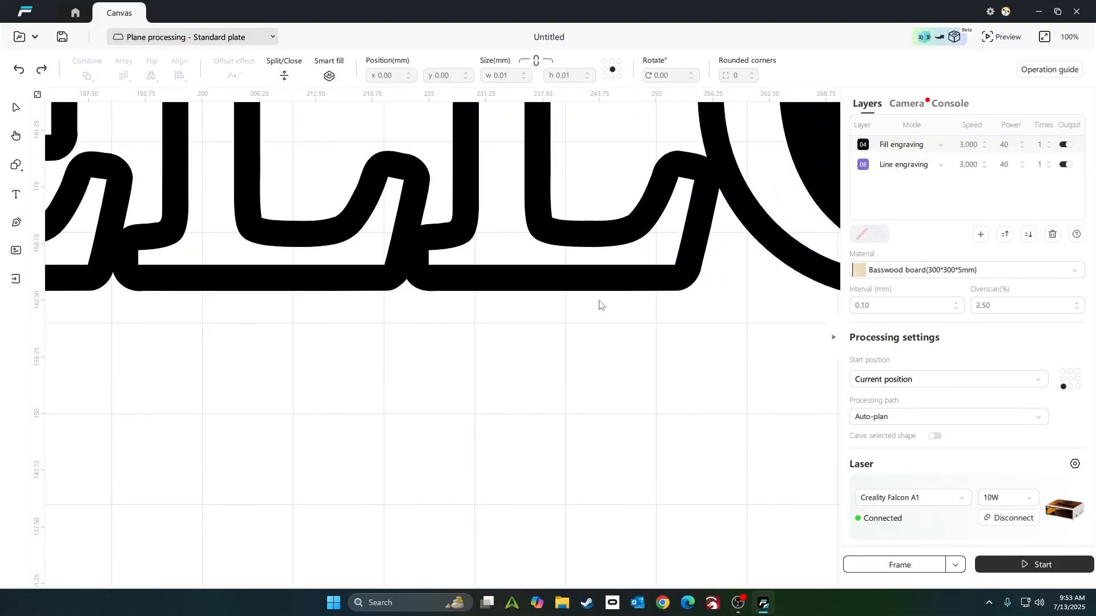
click(594, 287)
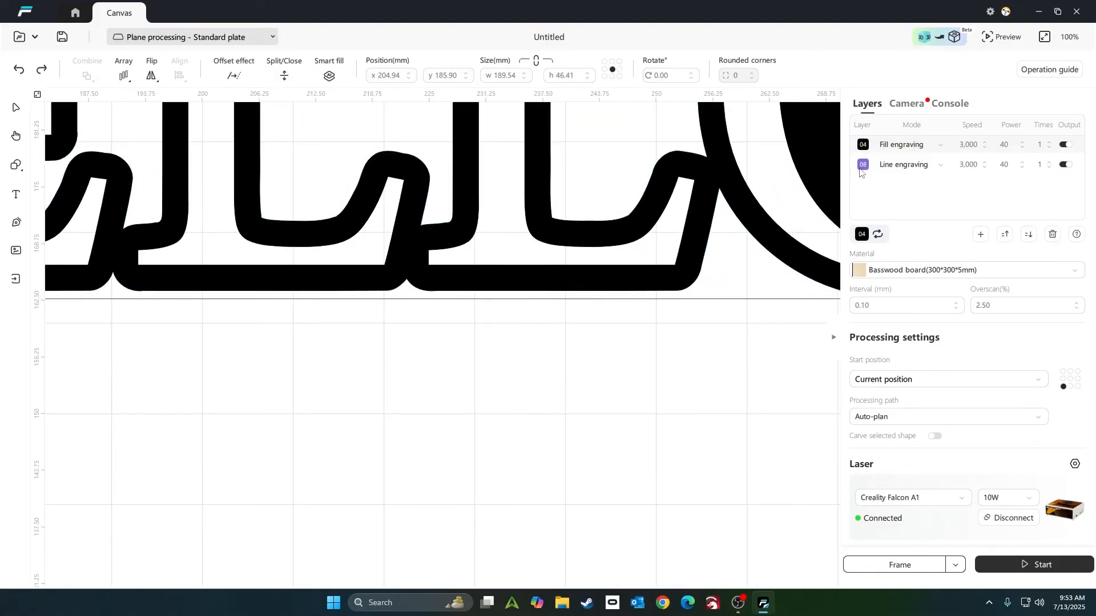
scroll(670, 344, down, 7)
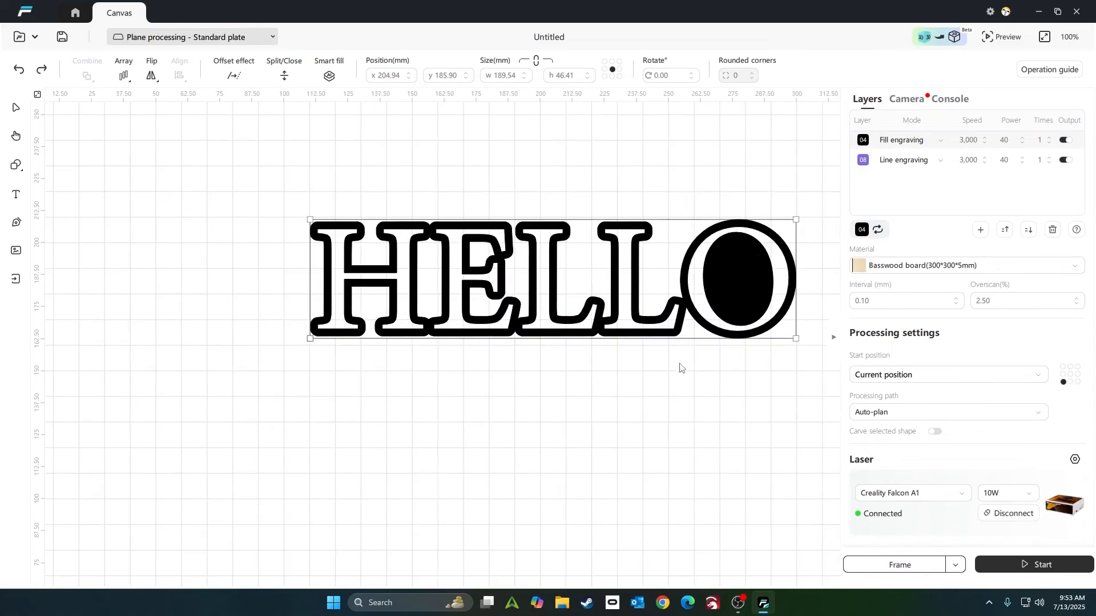
drag(668, 379, 577, 385)
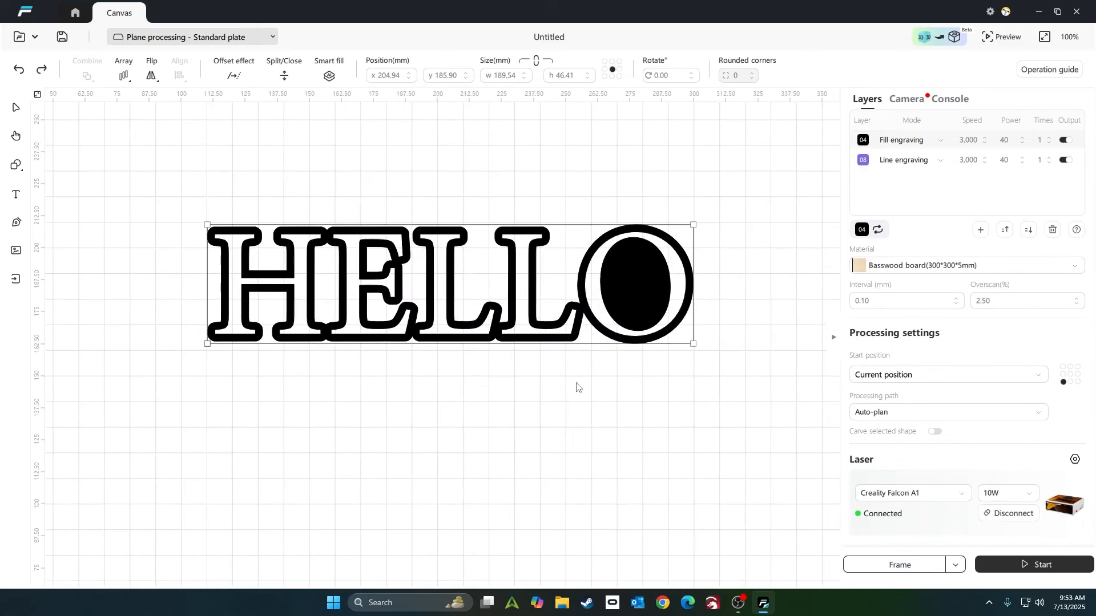
click(861, 162)
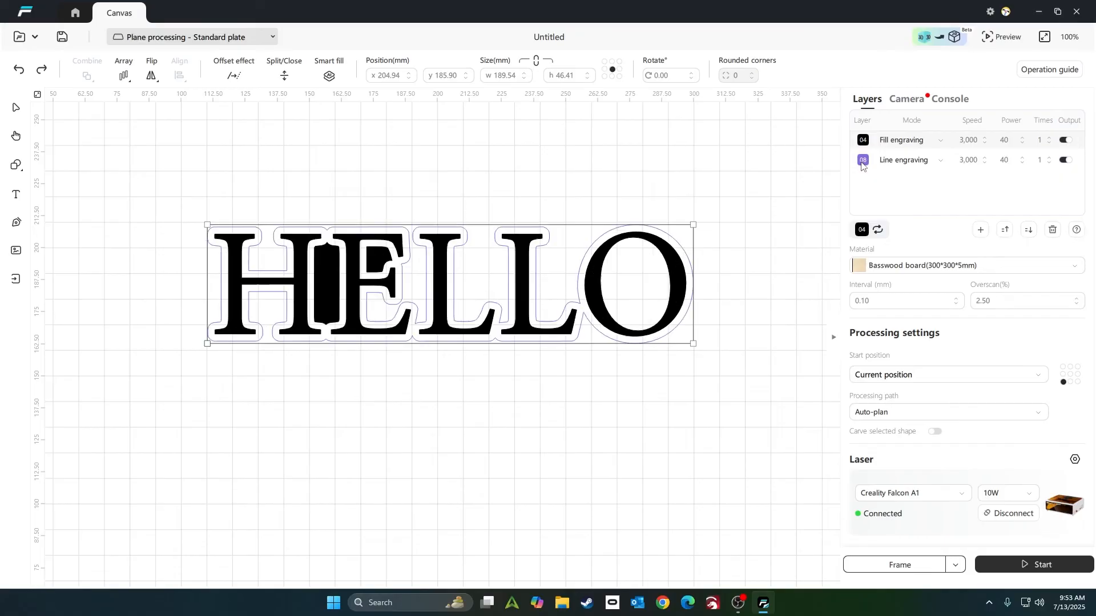
click(206, 340)
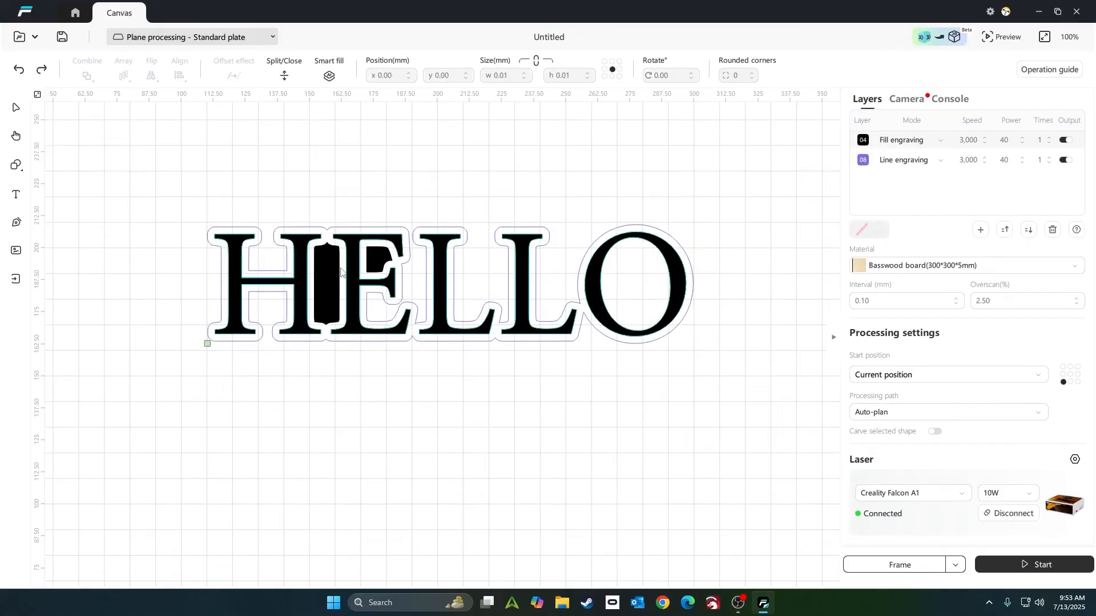
click(333, 270)
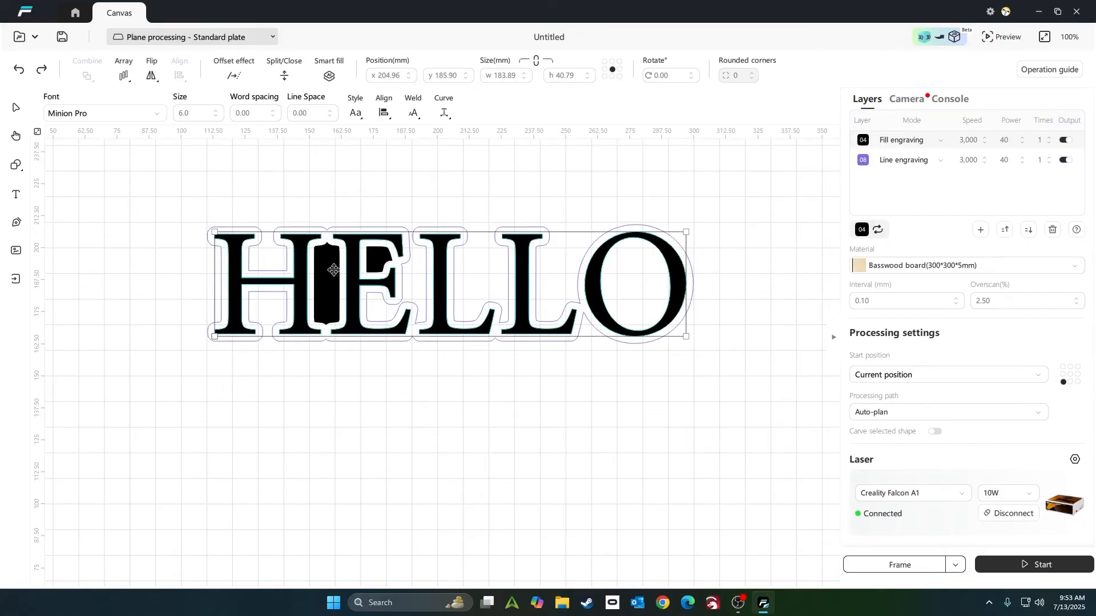
right_click(377, 314)
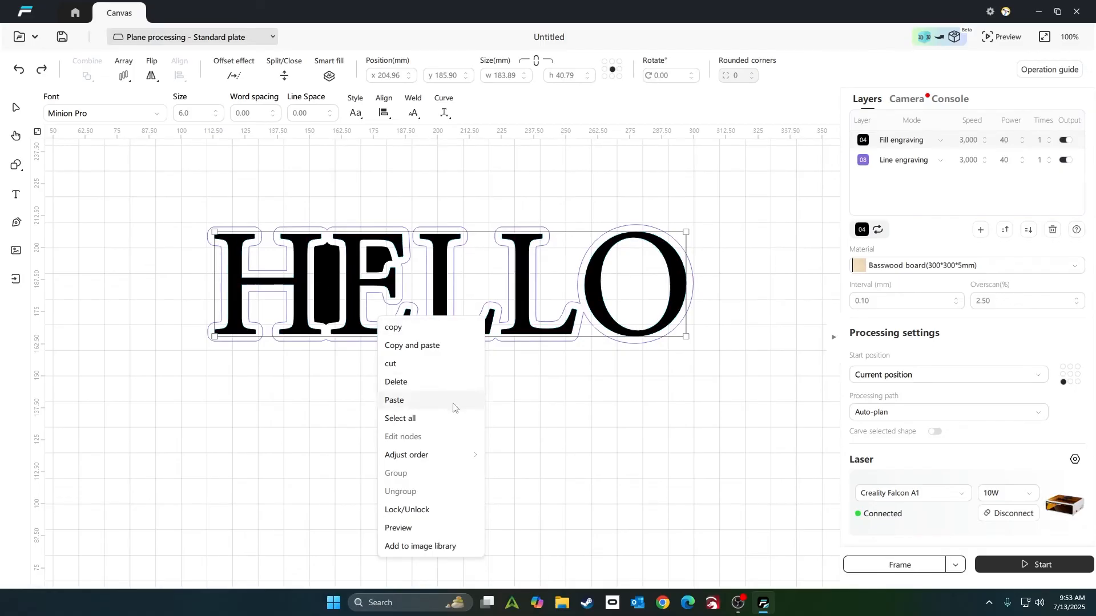
click(542, 486)
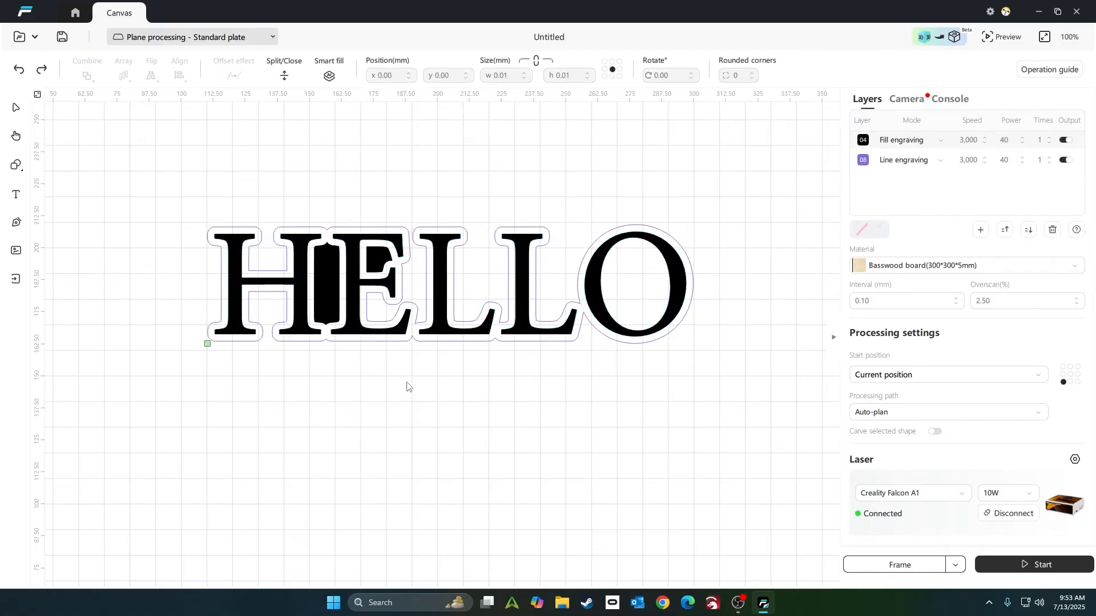
Move the HELLO text below its outline and delete the leftover filled pieces between H and E and inside the E
drag(354, 312, 361, 460)
click(333, 271)
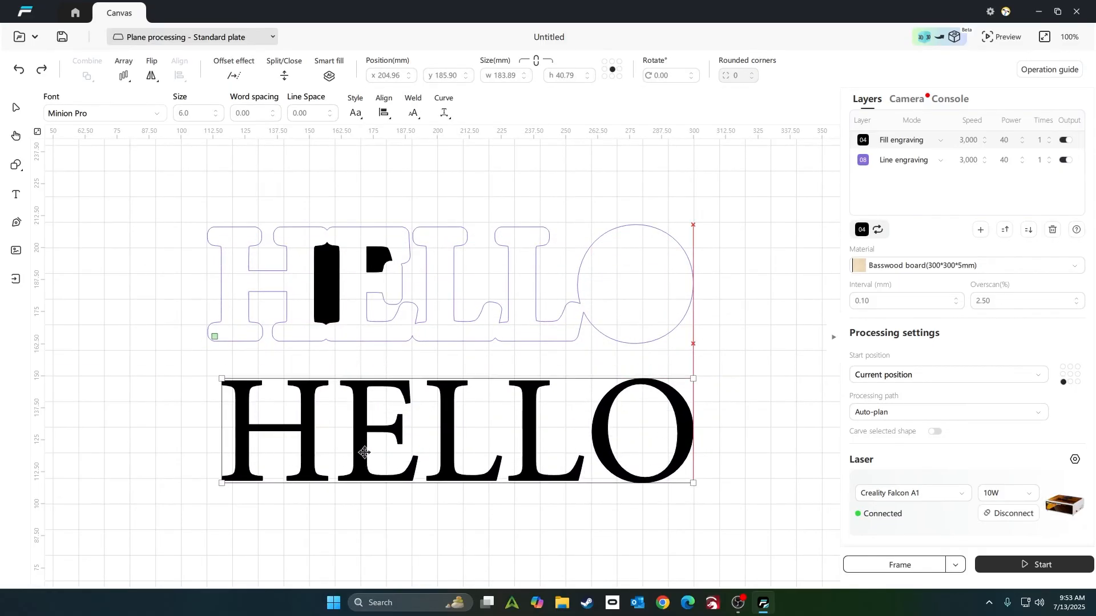
key(Delete)
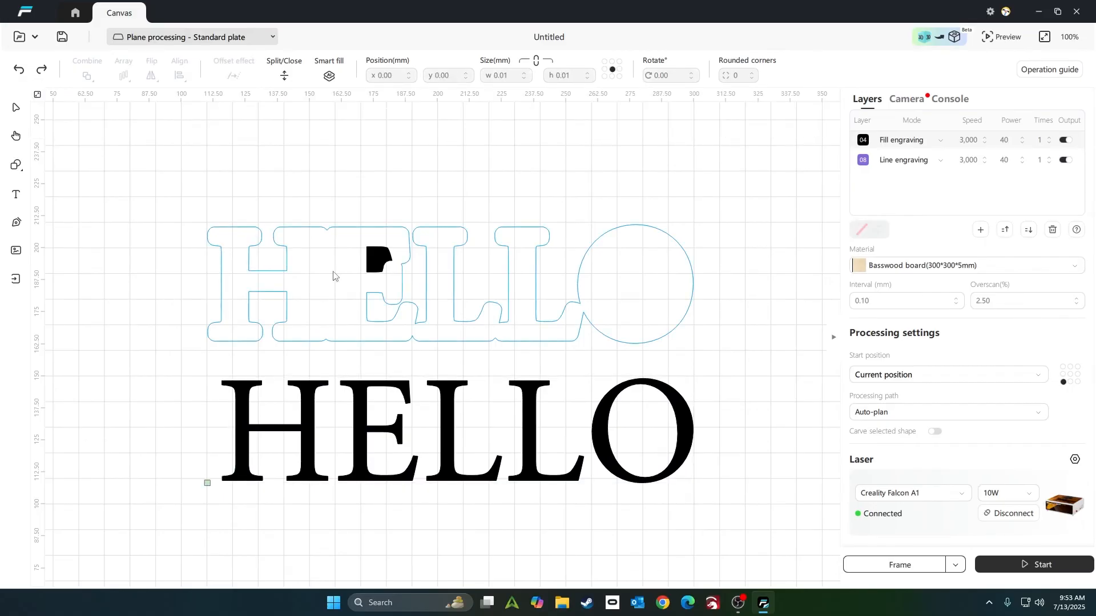
click(377, 257)
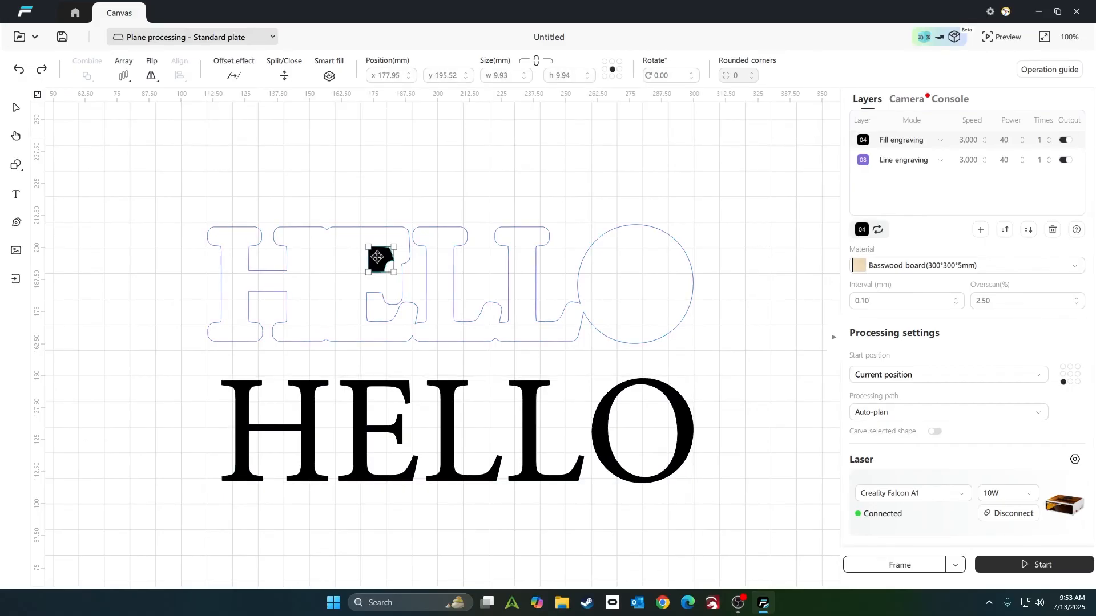
key(Delete)
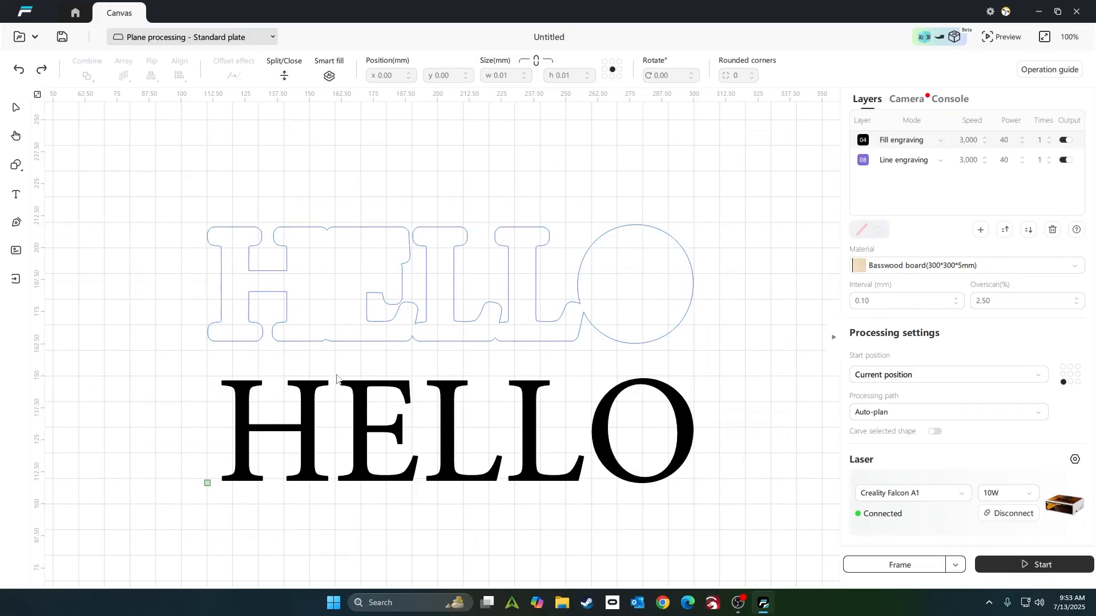
Align the HELLO text and its offset outline to each other's center
click(361, 384)
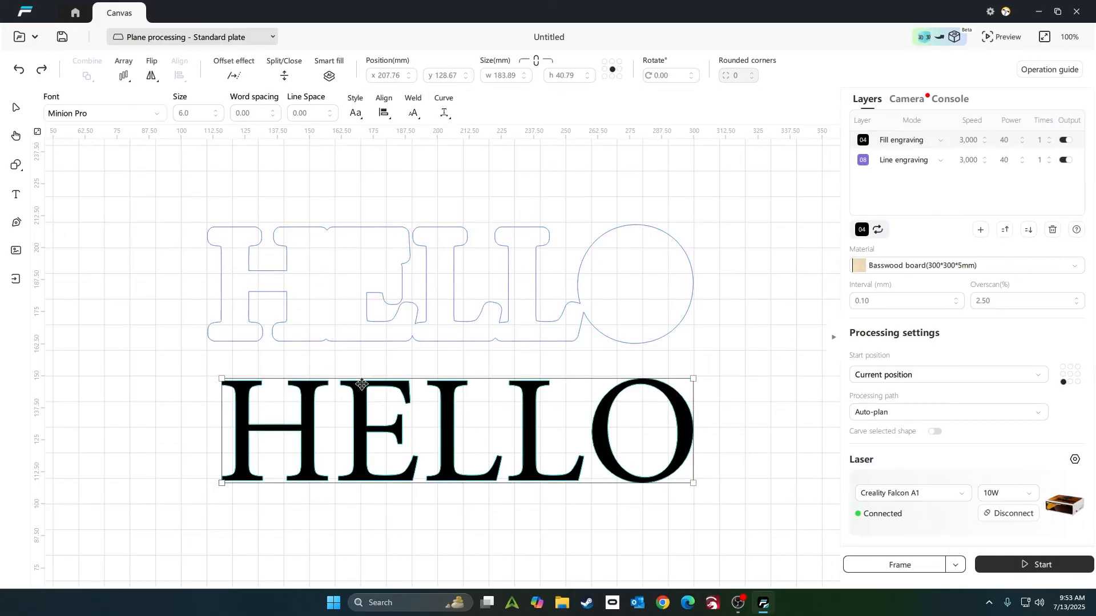
shift+click(304, 229)
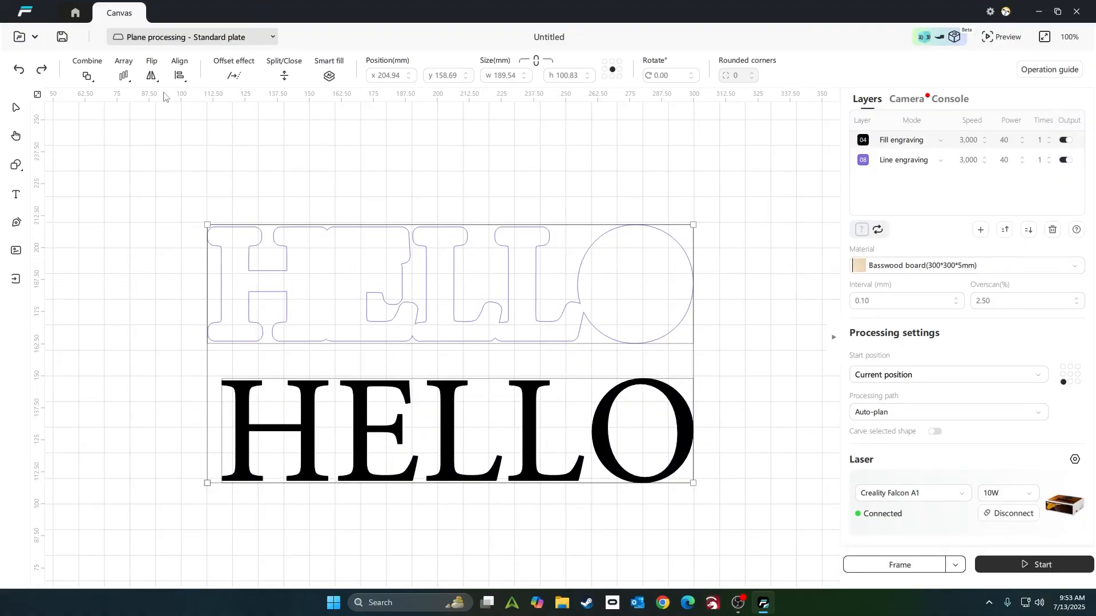
click(178, 76)
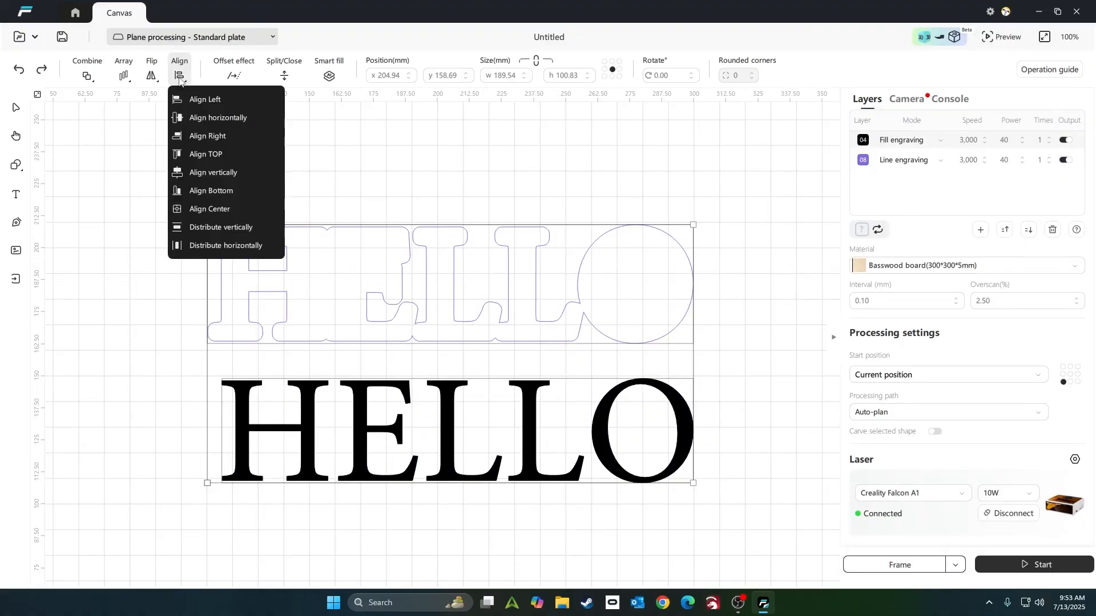
click(218, 207)
click(367, 183)
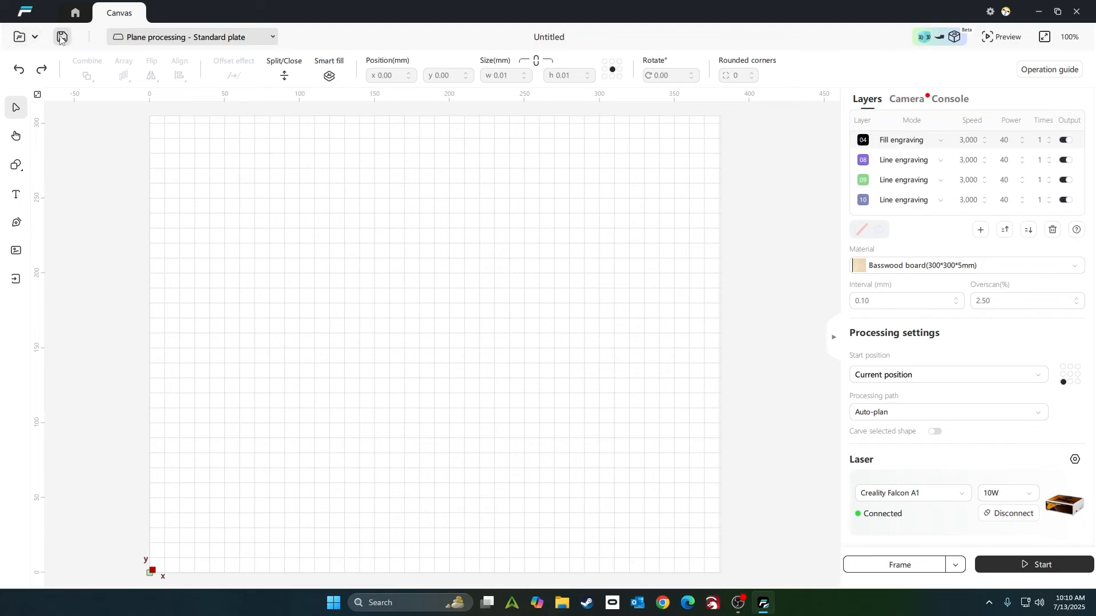
Import the file Bussiness Card Jig 2 and place it on the bed centered at about X 190.50, Y 152.50
click(15, 280)
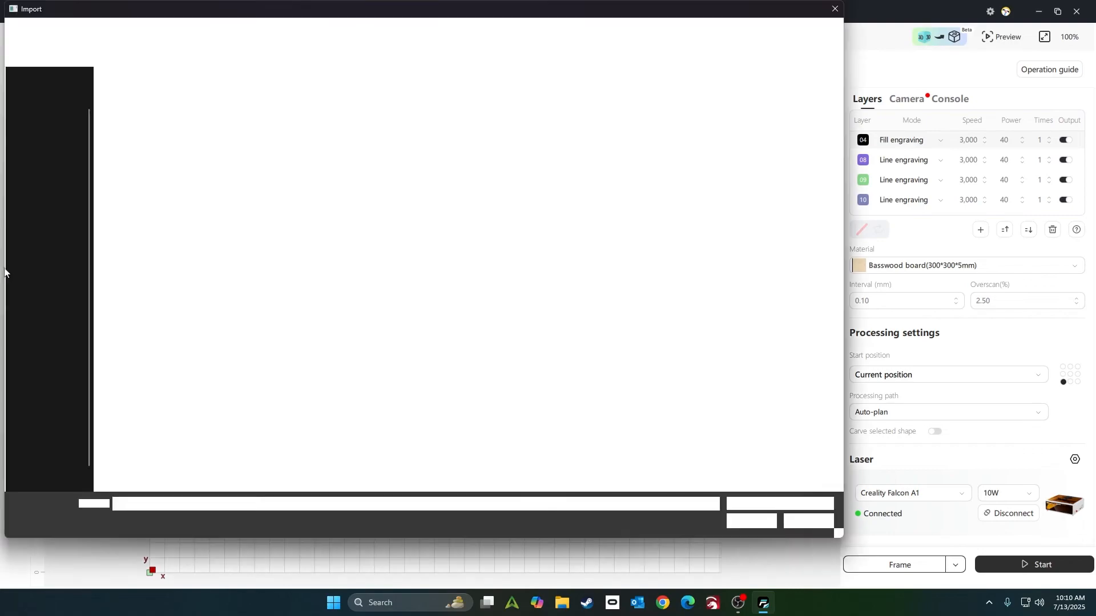
click(195, 102)
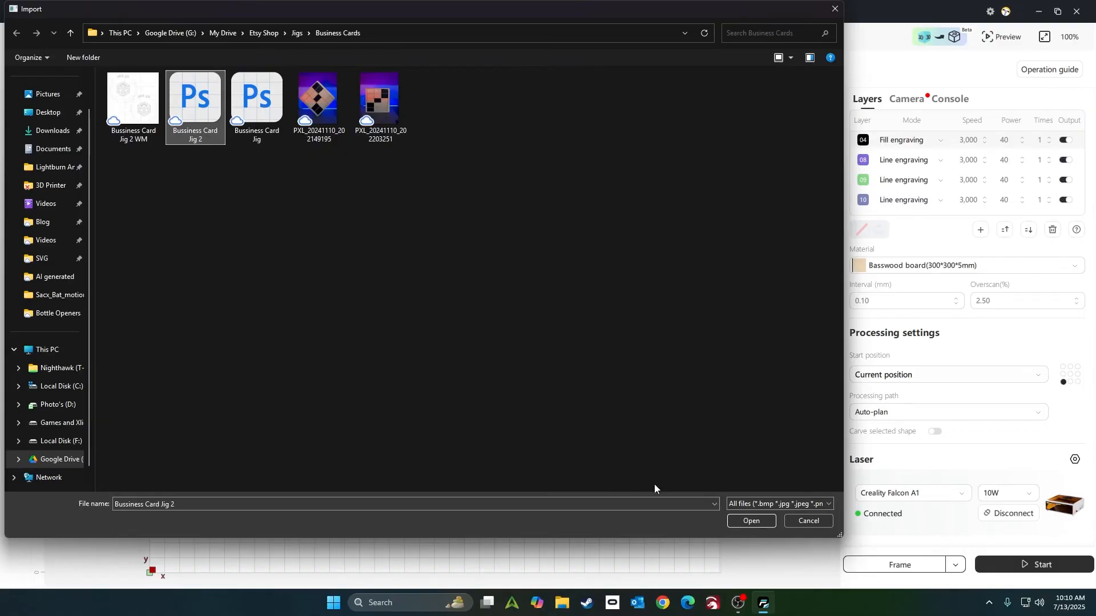
click(751, 524)
drag(692, 457, 428, 317)
drag(433, 278, 422, 284)
click(738, 314)
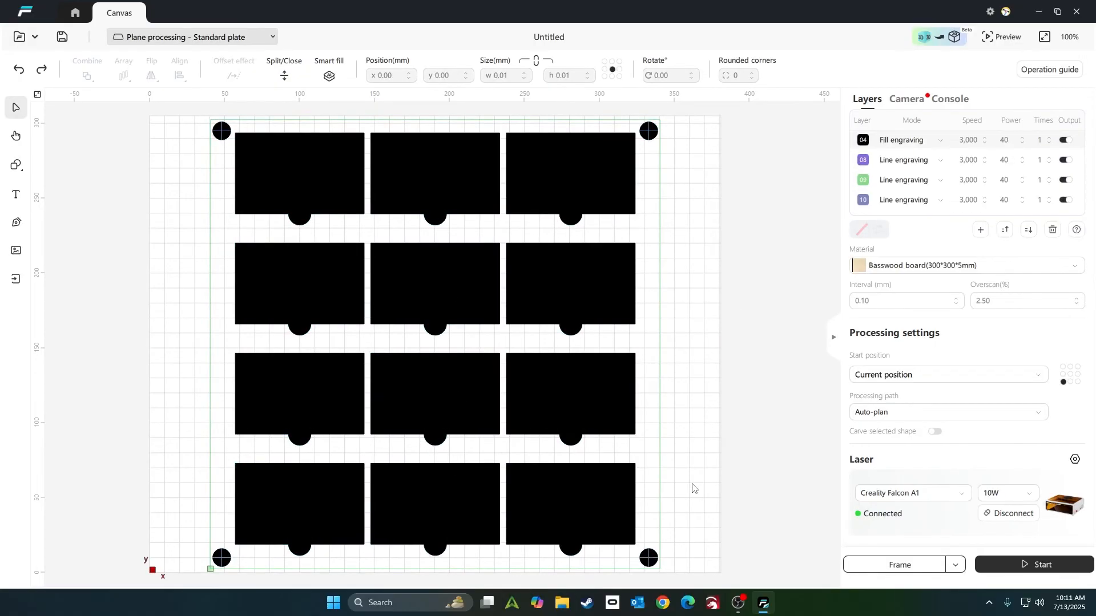
Ungroup the business card jig and delete its square outer border
click(656, 437)
right_click(656, 437)
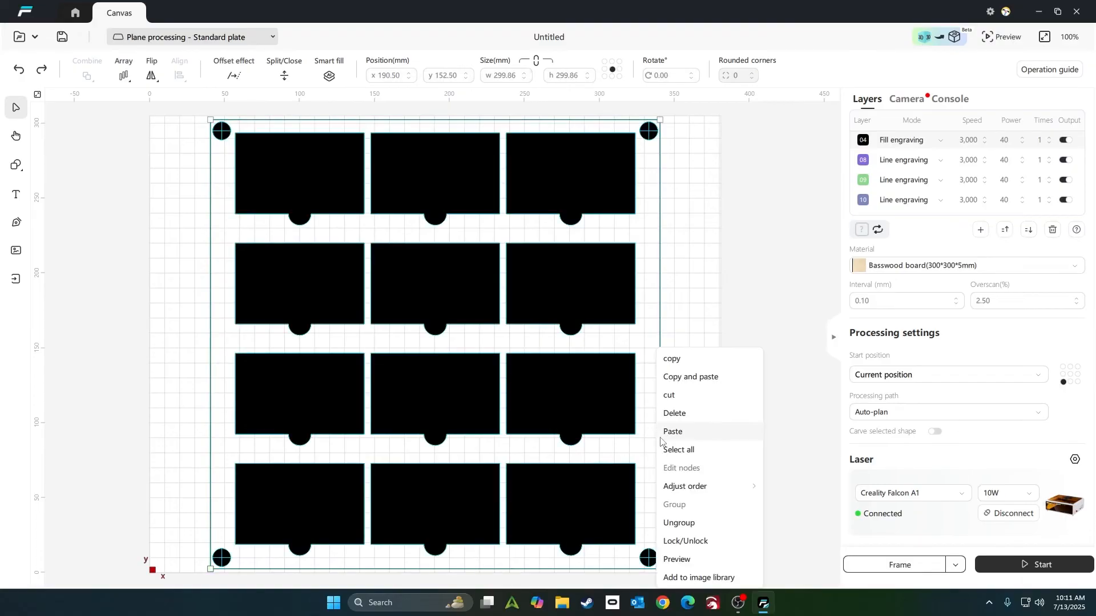
click(710, 523)
scroll(687, 569, up, 4)
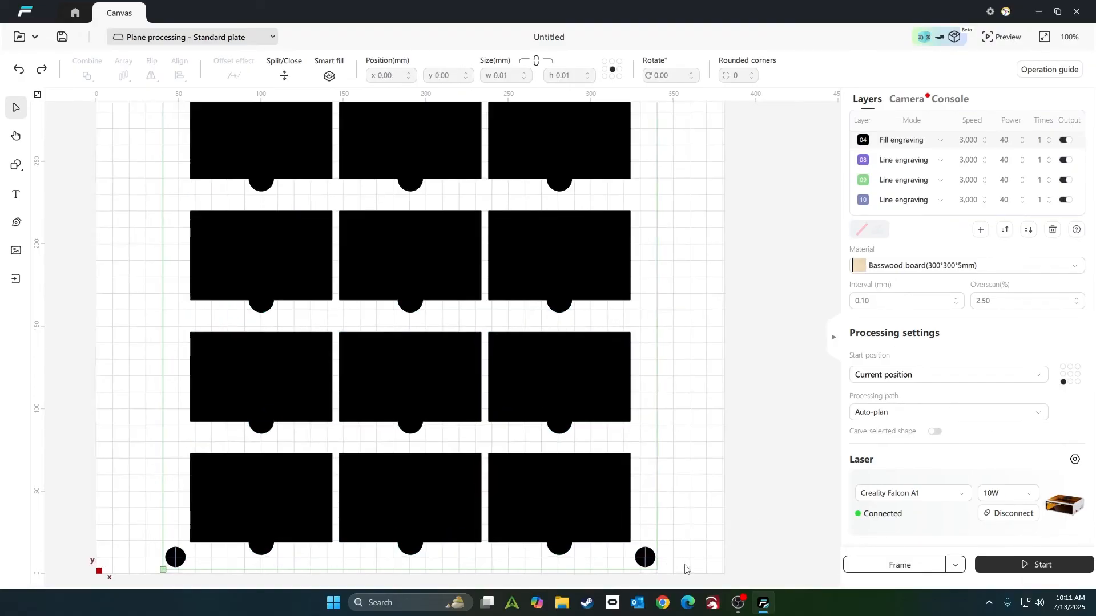
click(645, 462)
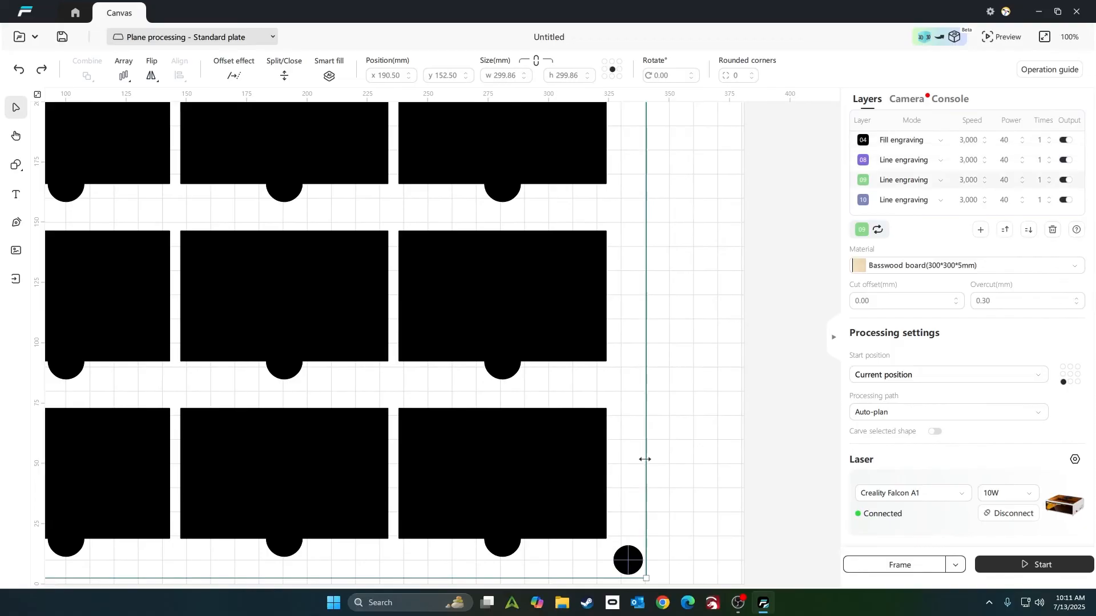
click(645, 459)
scroll(682, 545, down, 1)
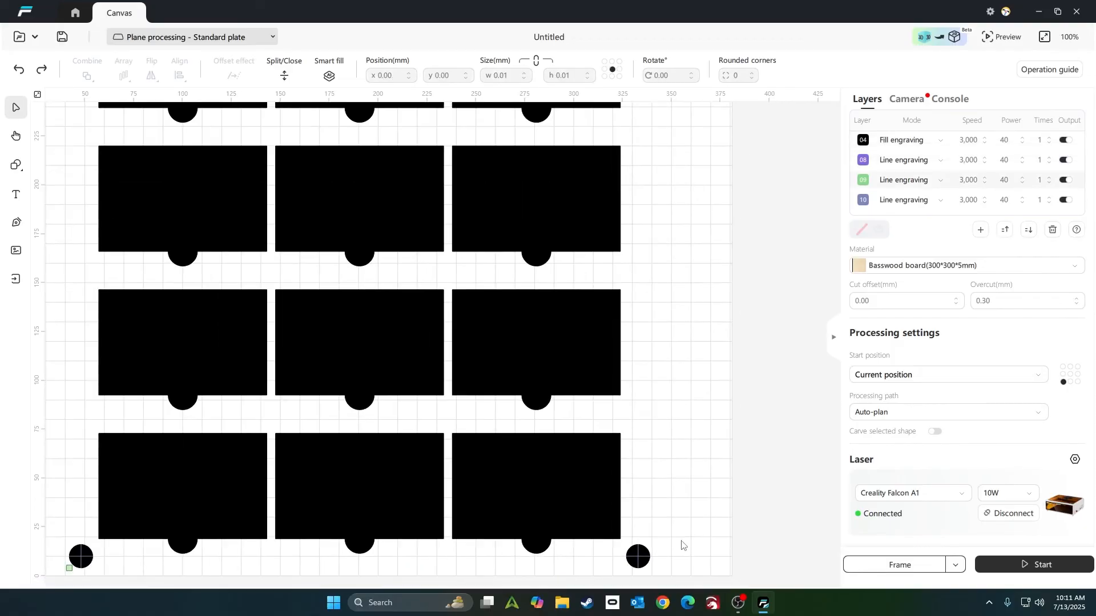
Duplicate the jig's lower-right crosshair circle and move the copy outside the bed to about X 391.80, Y -43.18
middle_drag(695, 559, 676, 414)
drag(676, 466, 599, 408)
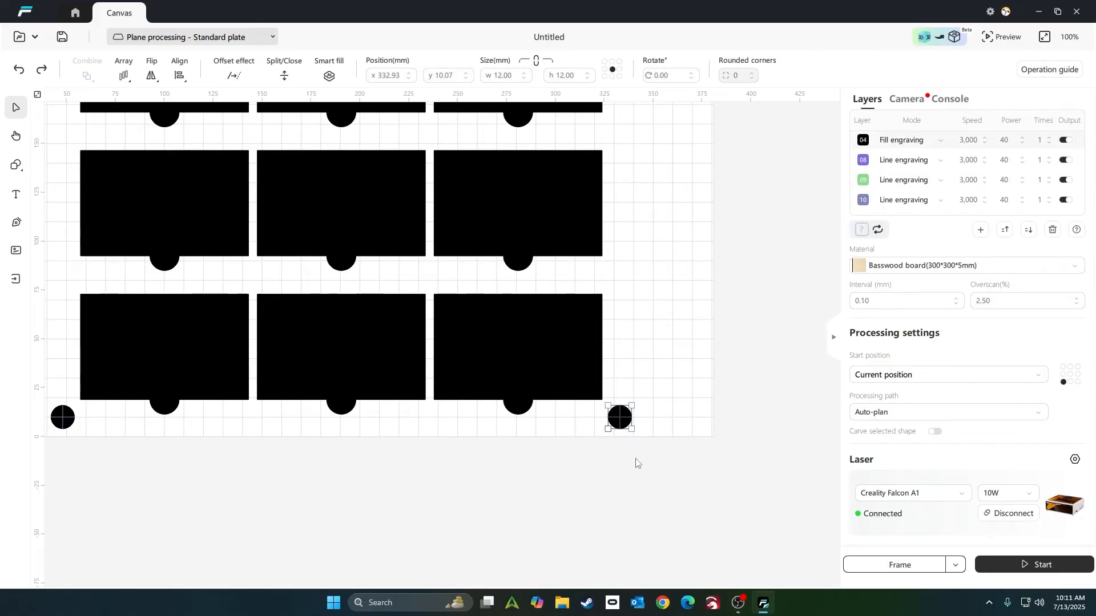
key(ctrl+v)
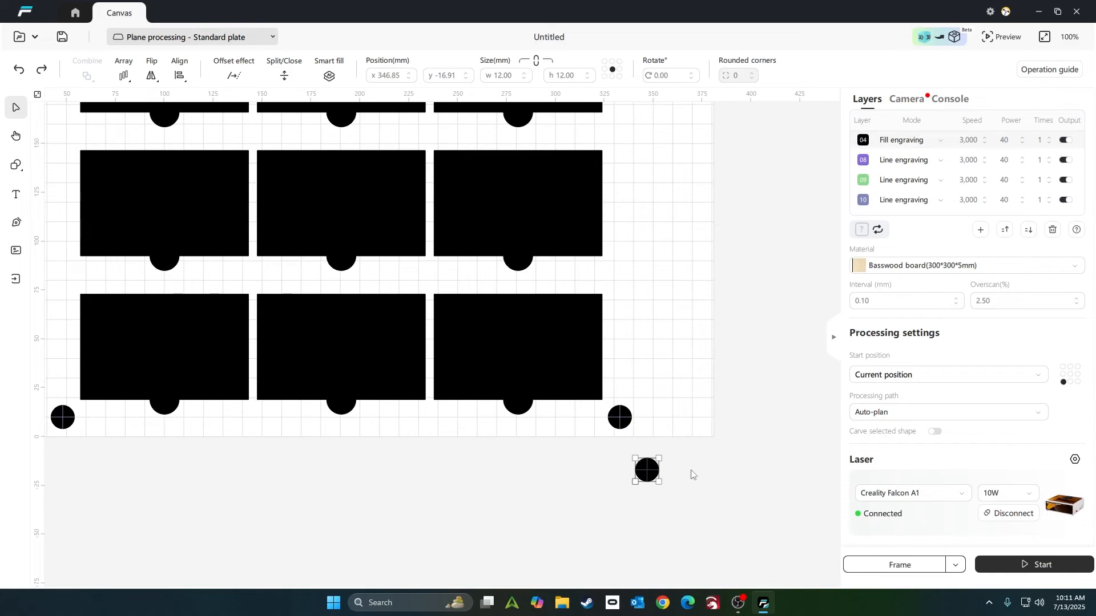
drag(650, 470, 739, 521)
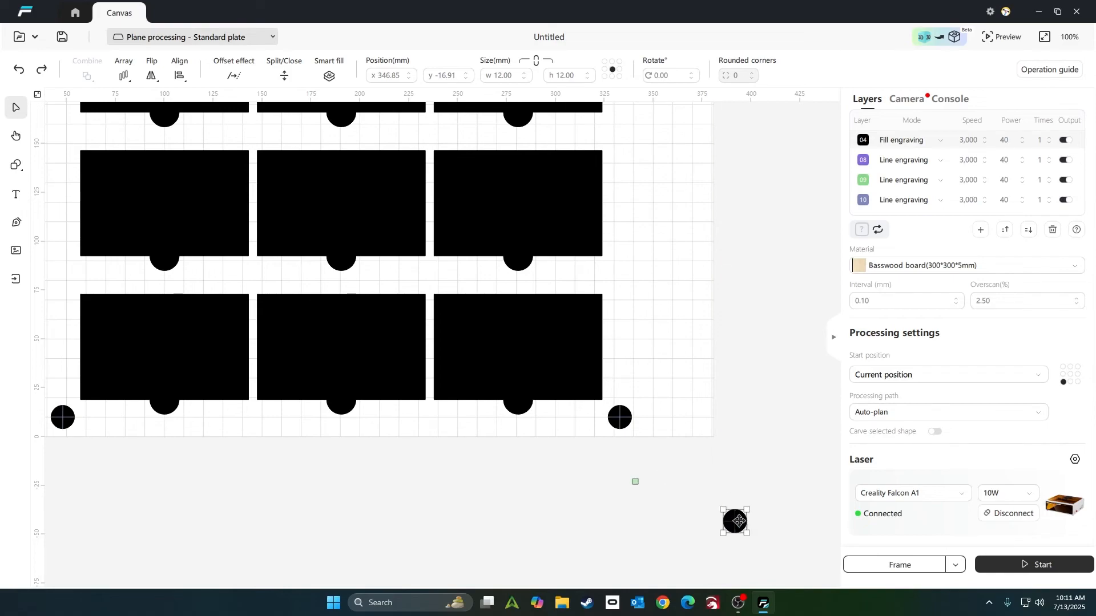
click(685, 493)
scroll(539, 465, down, 4)
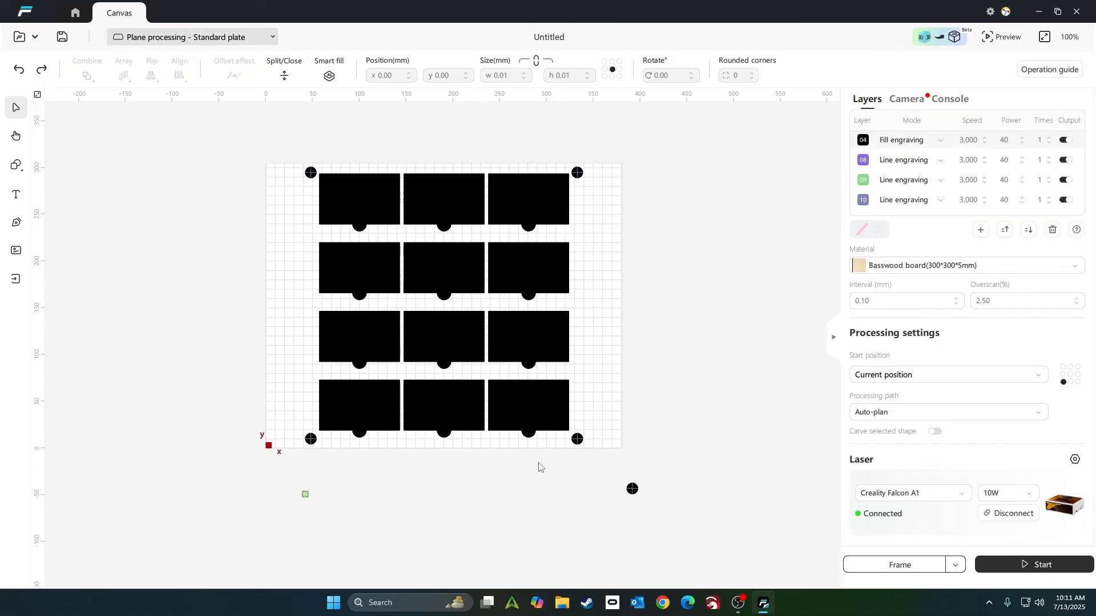
Group all the card slots and the four corner crosshair circles of the jig
drag(254, 133, 605, 475)
right_click(516, 372)
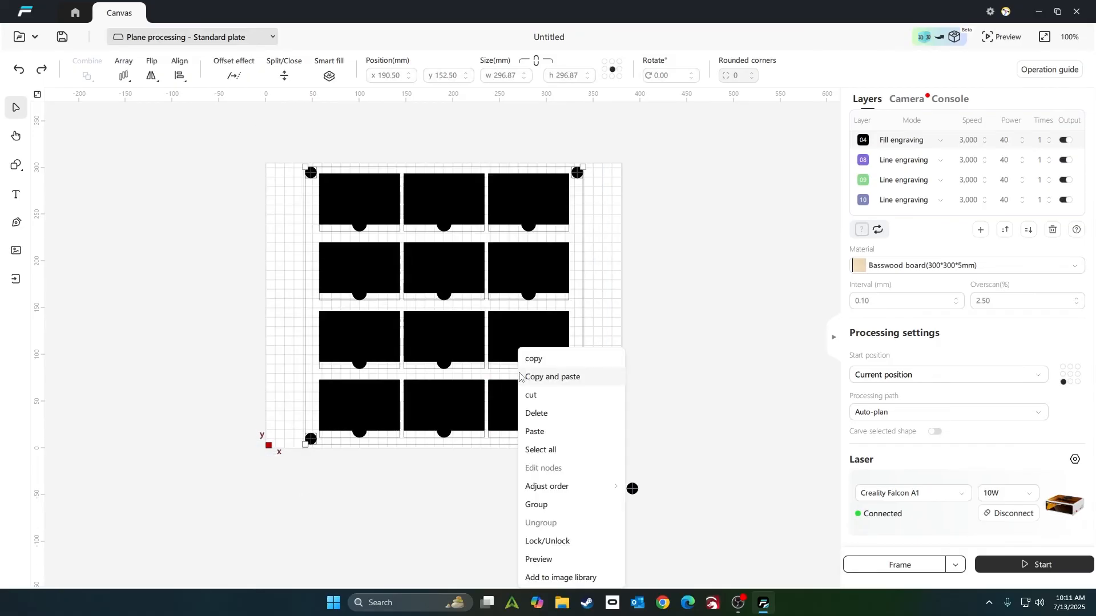
click(557, 504)
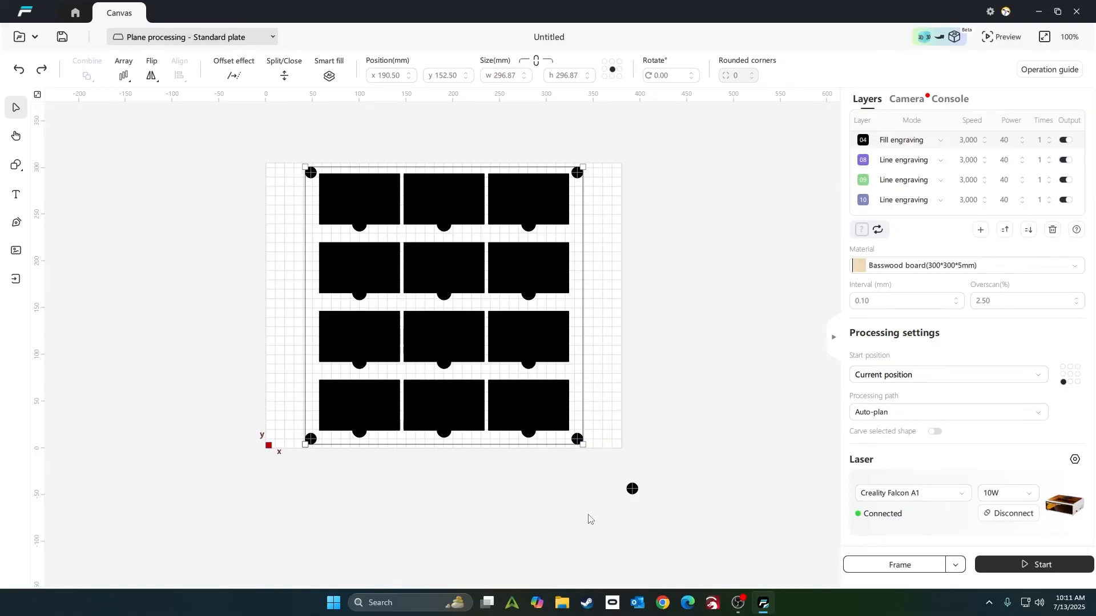
Align the loose crosshair circle to the center of the grouped jig
click(632, 489)
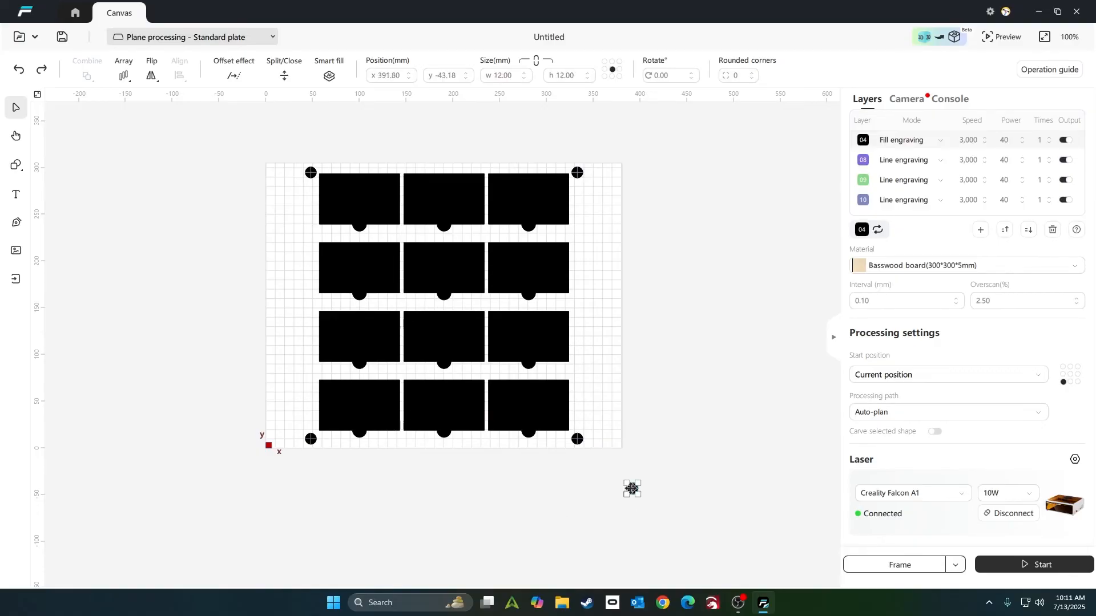
drag(661, 516, 605, 464)
shift+click(549, 396)
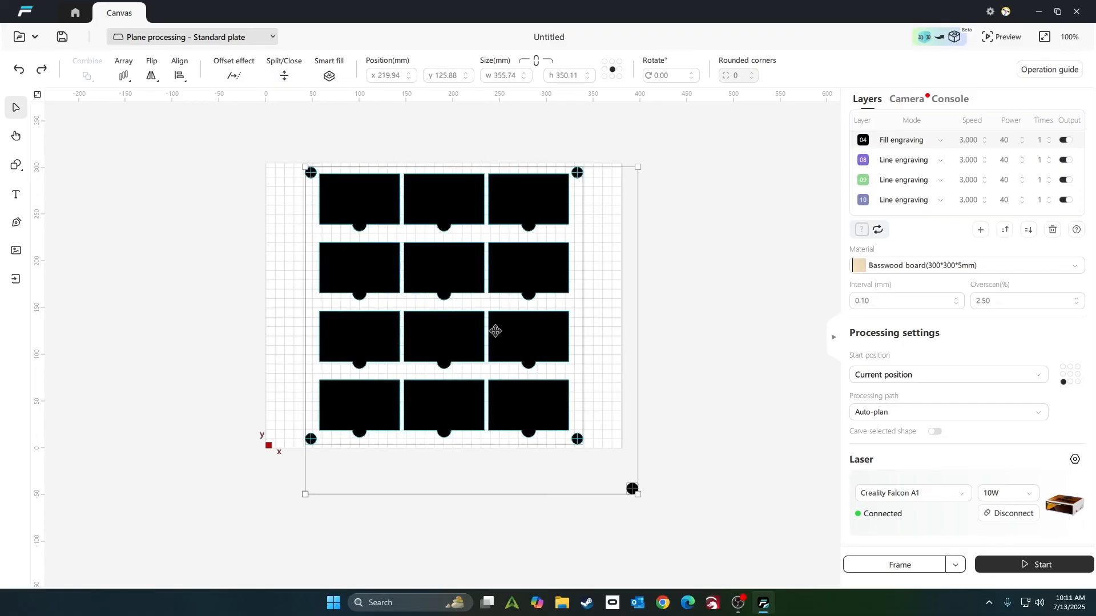
click(180, 75)
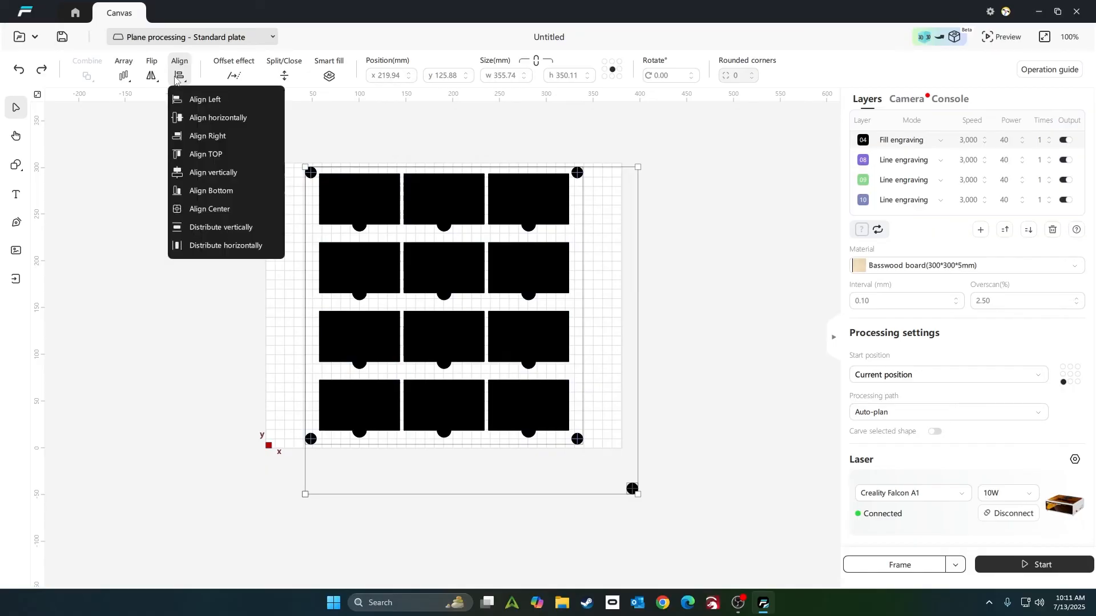
click(218, 209)
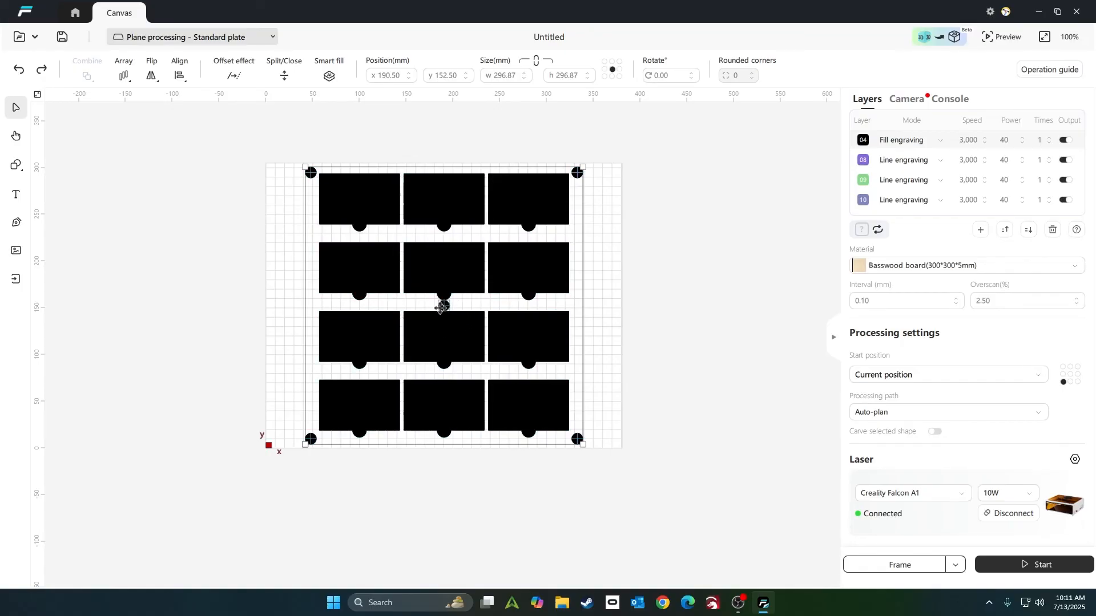
scroll(441, 308, up, 7)
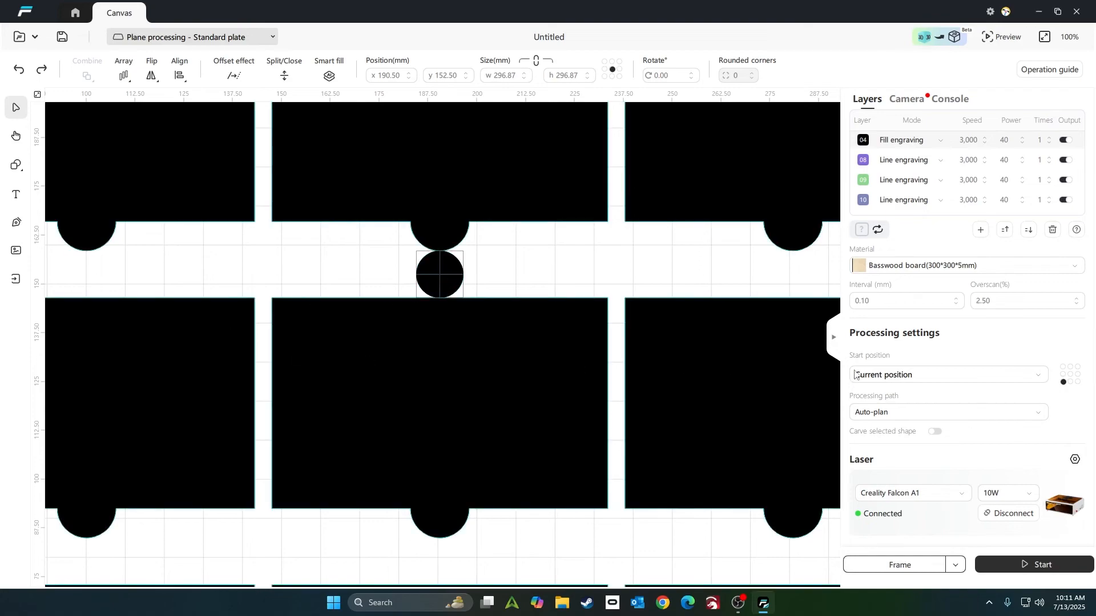
Set the start position's reference point to the center, keeping Current position
click(1070, 375)
scroll(438, 396, down, 4)
scroll(441, 396, down, 3)
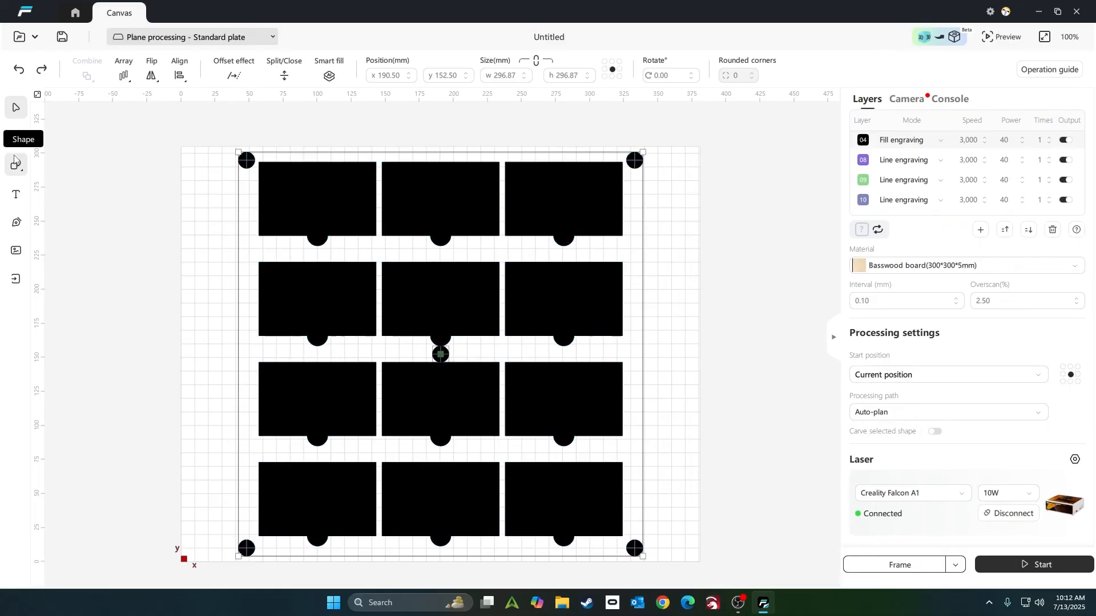
Insert the long-haired cat image from the Image Library and move it beside the jig, outside the bed
click(15, 252)
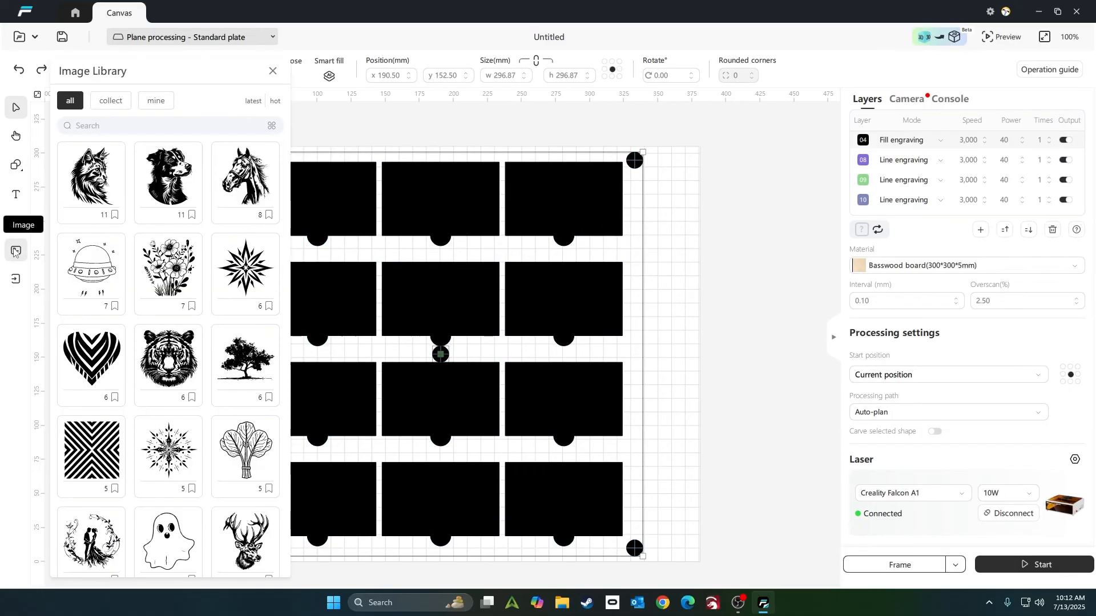
click(92, 177)
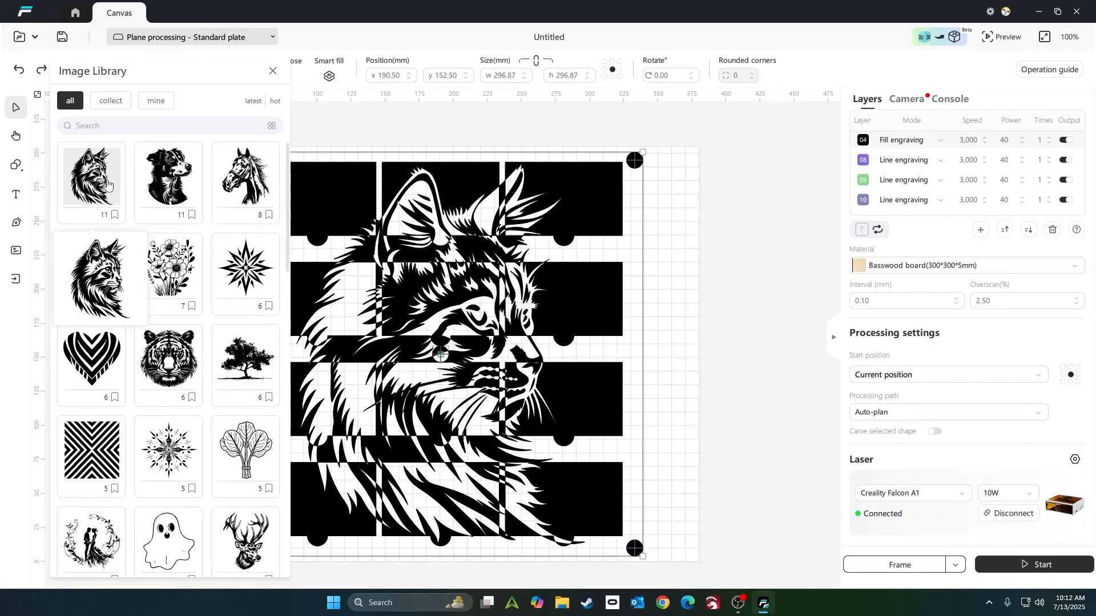
drag(460, 292, 805, 251)
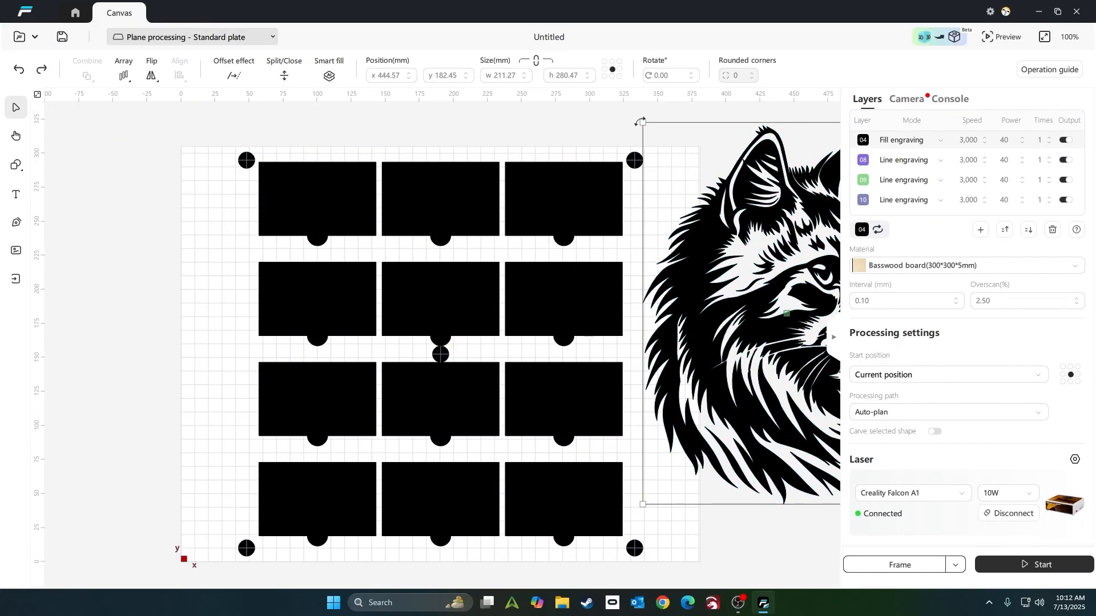
Scale the cat image down to about 37 by 50 mm and place it in the jig's upper-left card slot
drag(641, 123, 723, 283)
drag(657, 332, 321, 204)
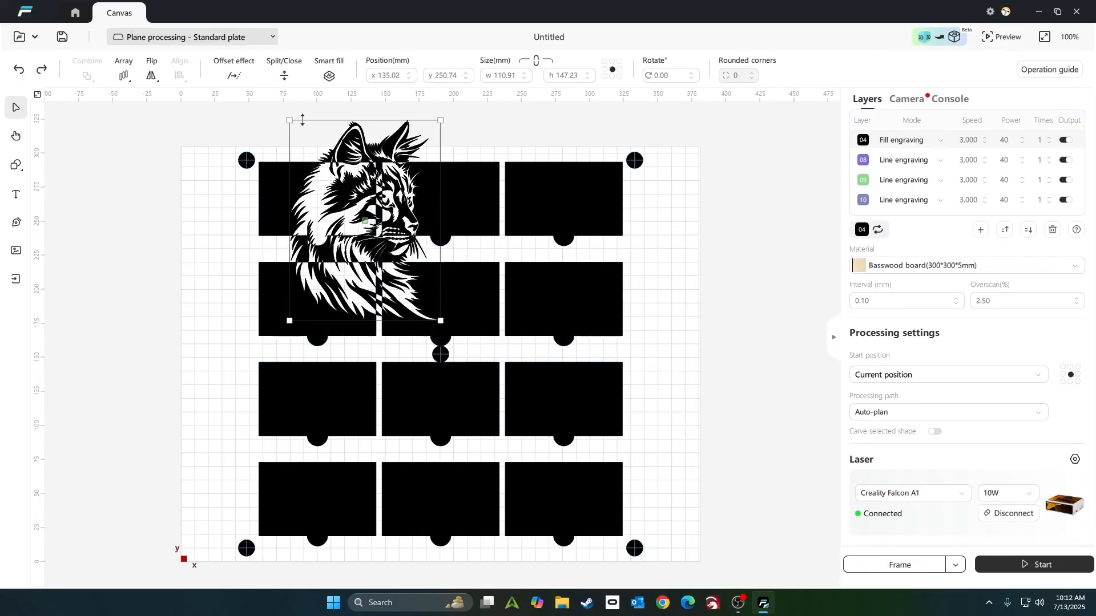
drag(289, 121, 459, 254)
drag(470, 298, 320, 211)
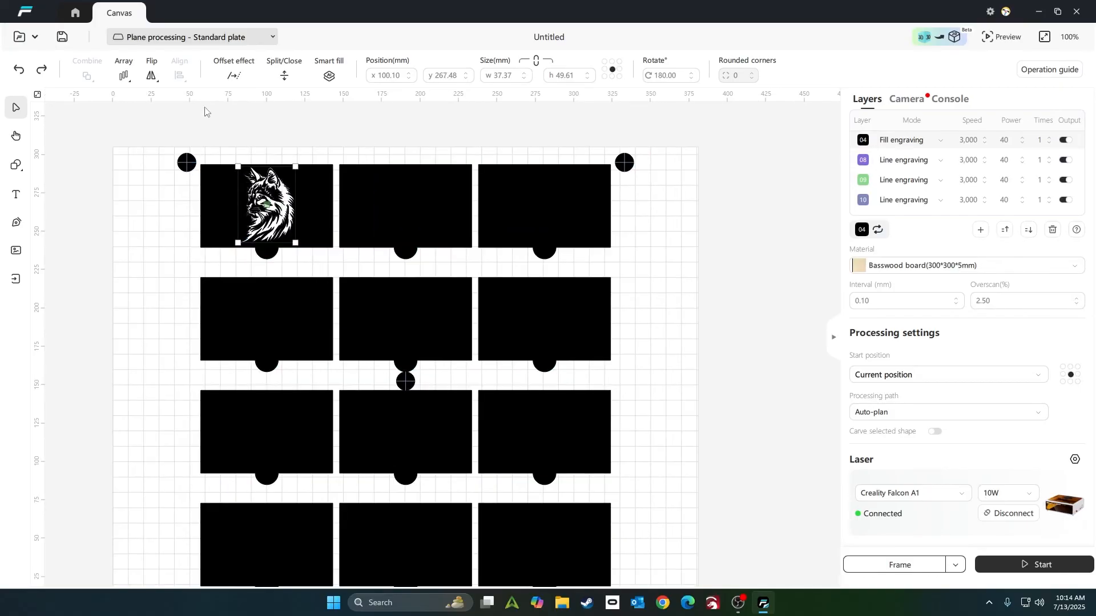
Start a grid array of the cat image with 4 rows and 3 columns
scroll(314, 183, down, 2)
scroll(283, 191, up, 1)
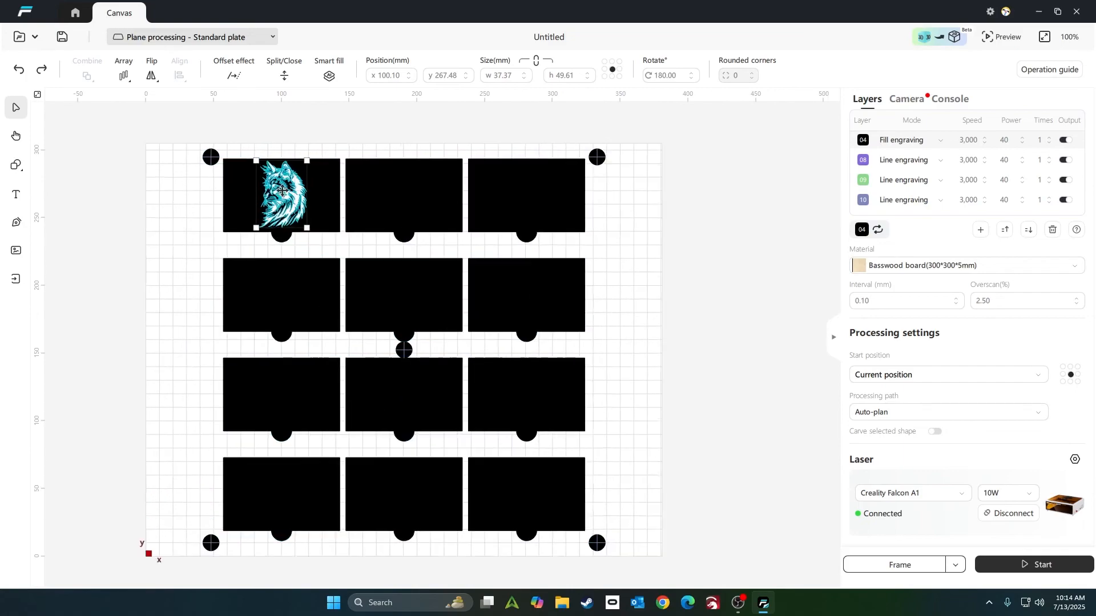
scroll(282, 191, up, 1)
click(126, 76)
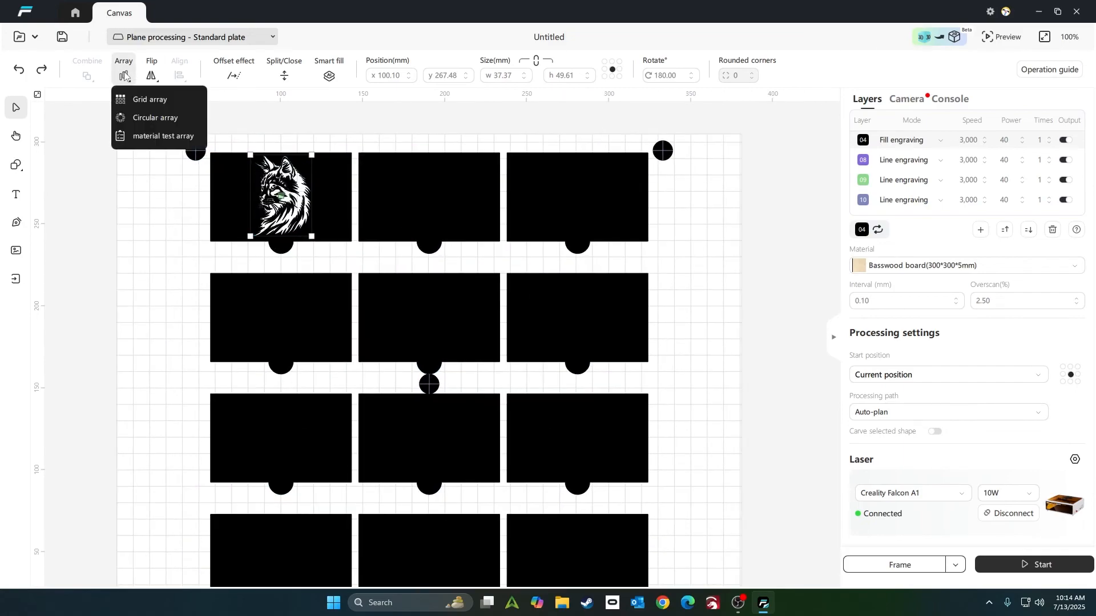
click(150, 100)
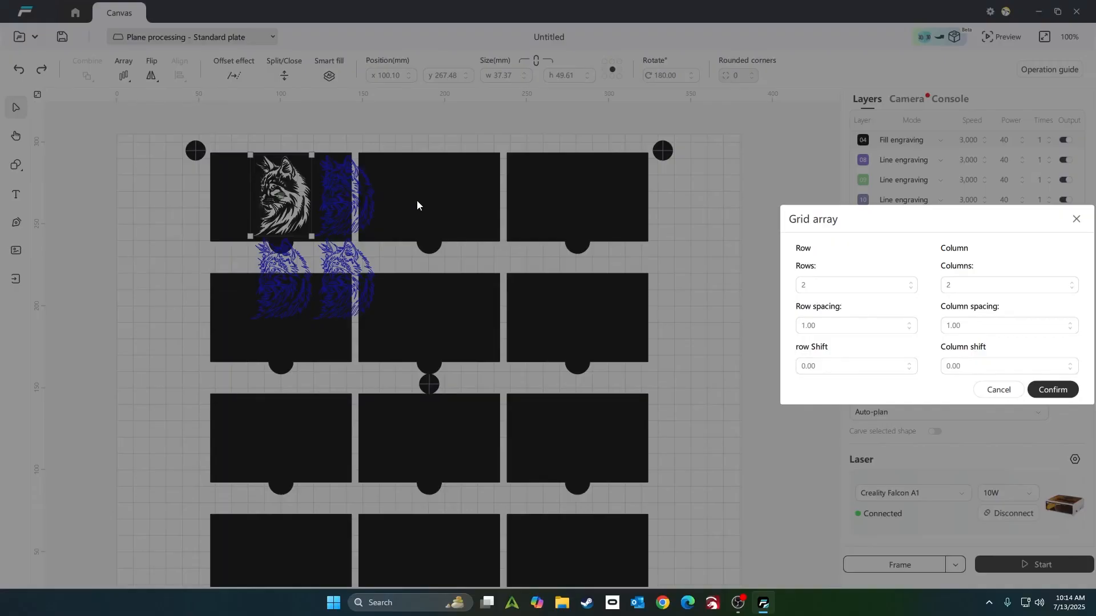
click(911, 281)
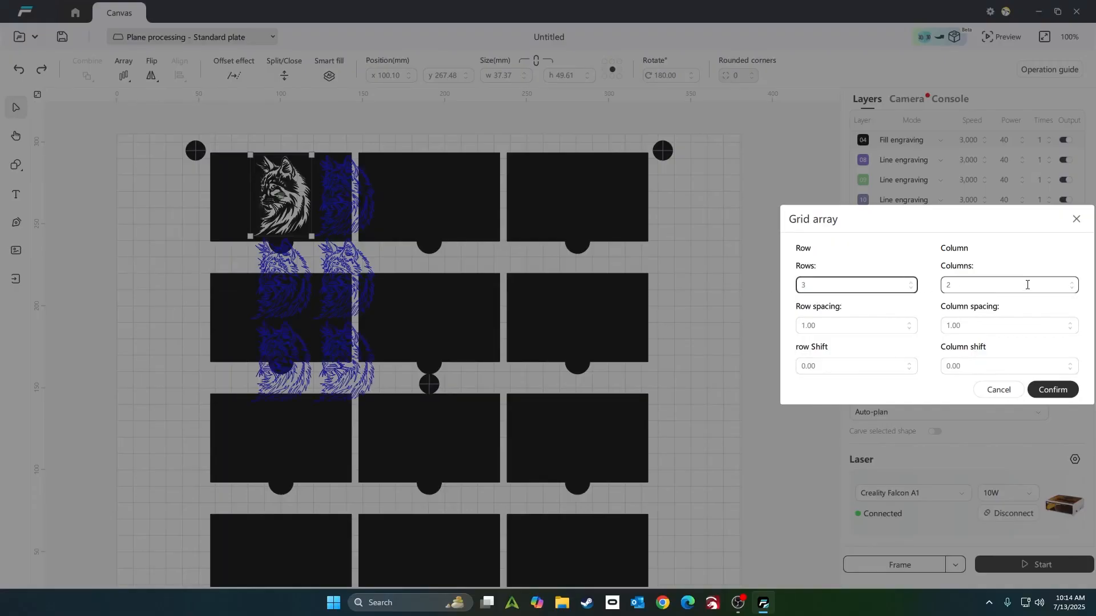
click(910, 282)
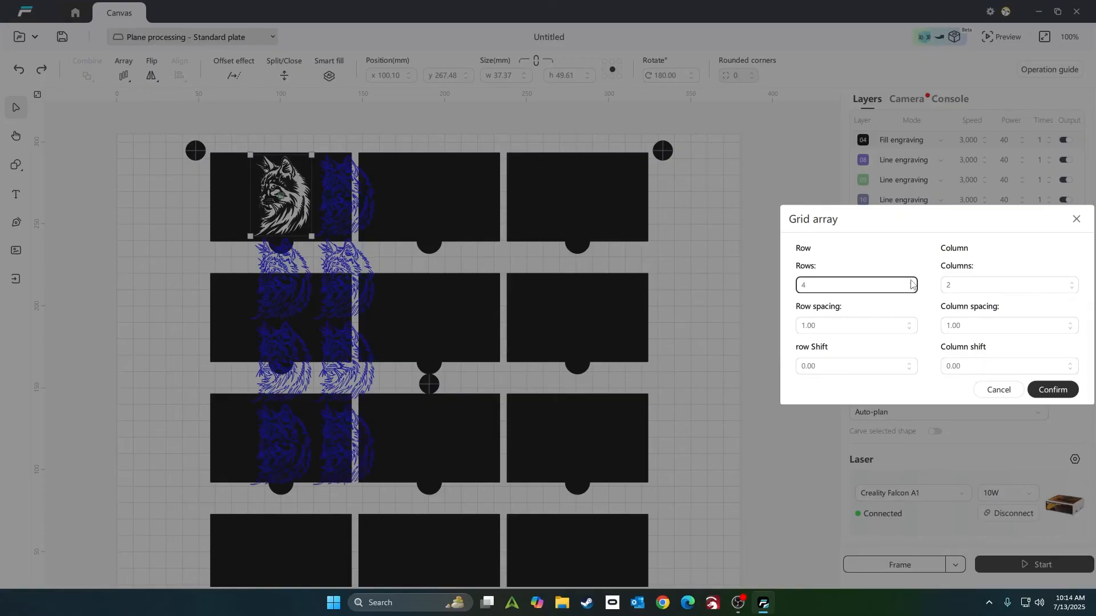
click(1072, 282)
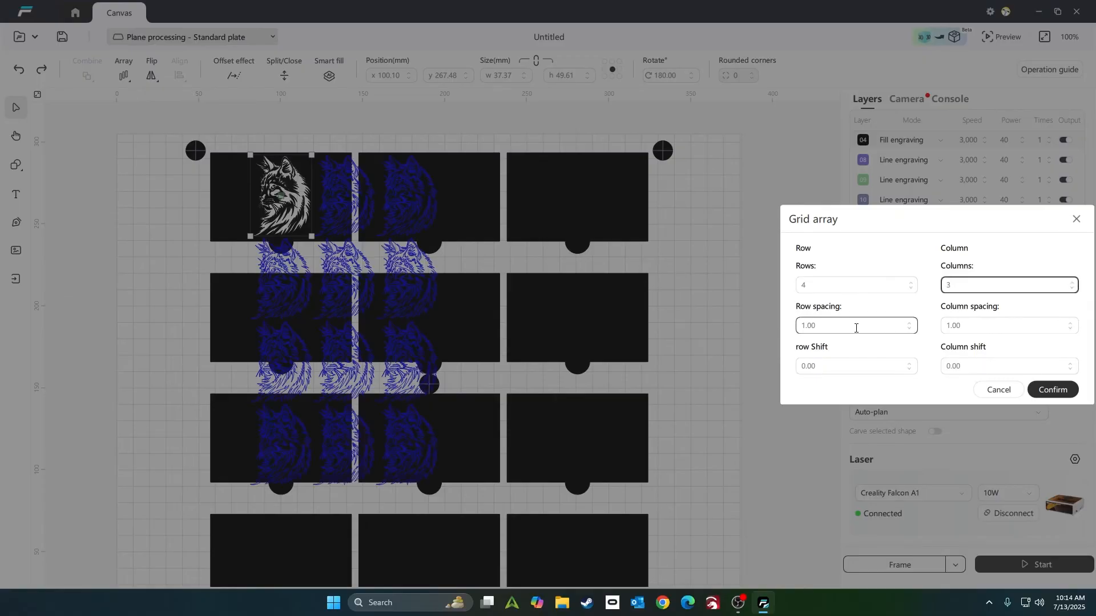
Set the cat array's row spacing to 20 mm, then increase it to 25 mm
click(889, 324)
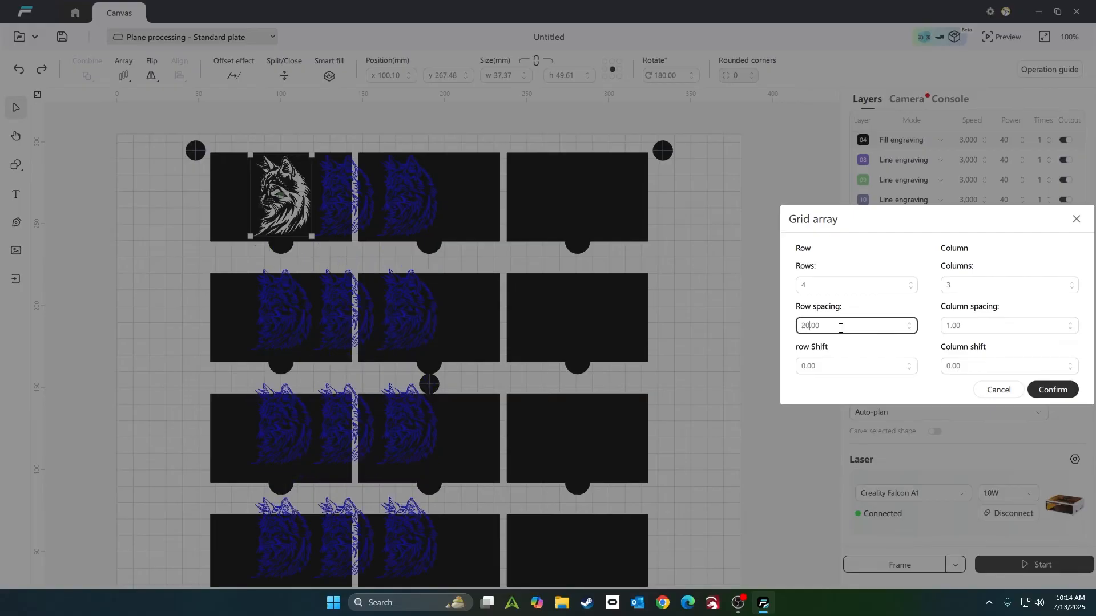
drag(851, 324, 771, 326)
text(25)
key(Return)
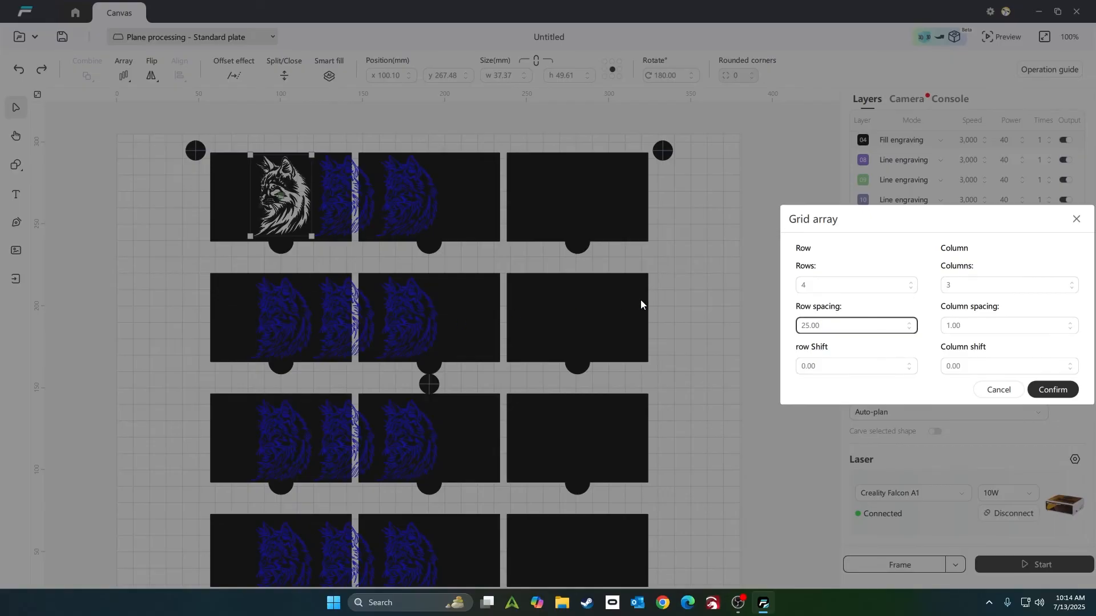
Try column spacings of 50 and 55 mm for the cat array, settle on 52 mm and create the copies
click(977, 326)
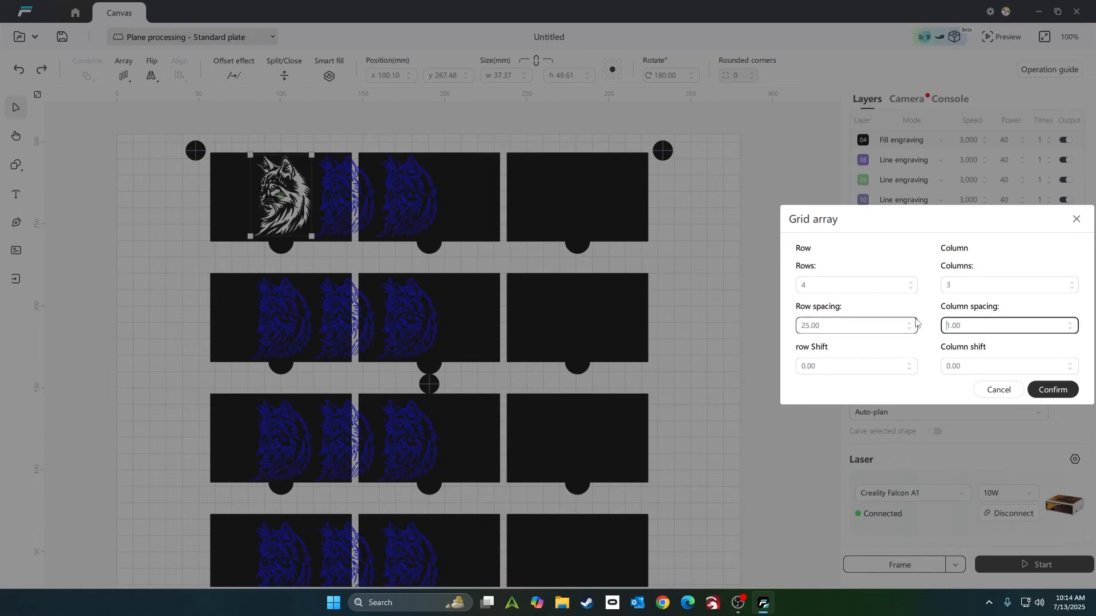
text(50.)
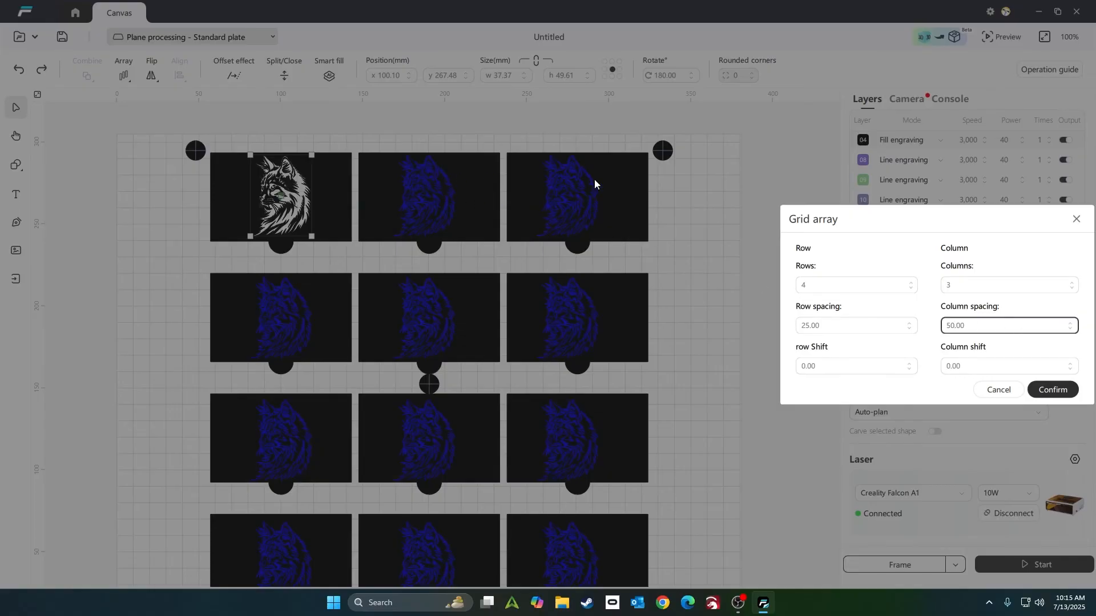
drag(973, 325, 913, 318)
text(5)
drag(981, 326, 929, 325)
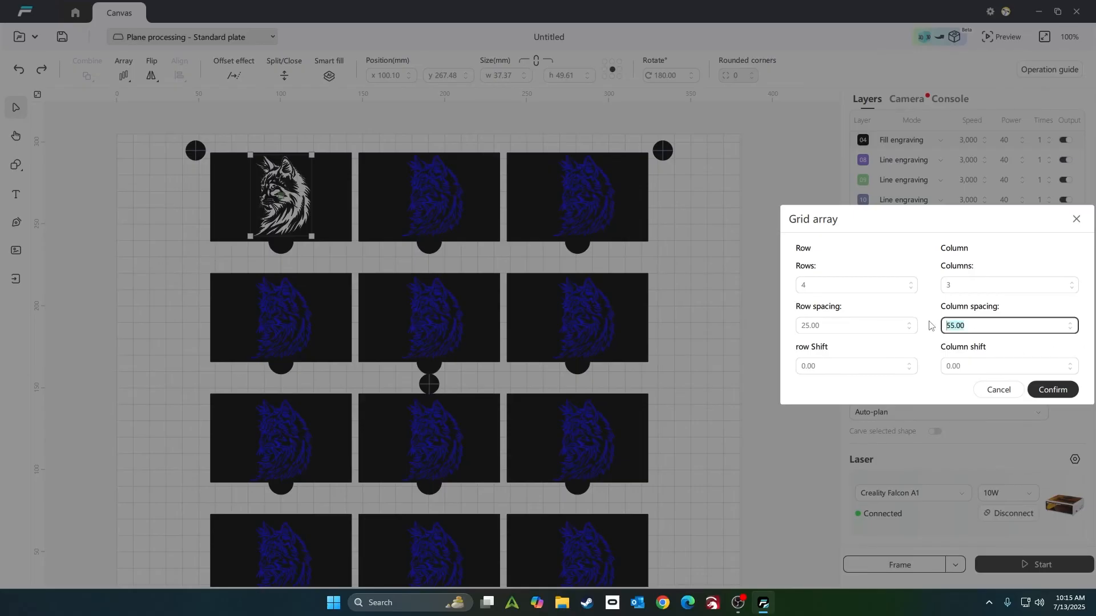
text(52)
click(1057, 388)
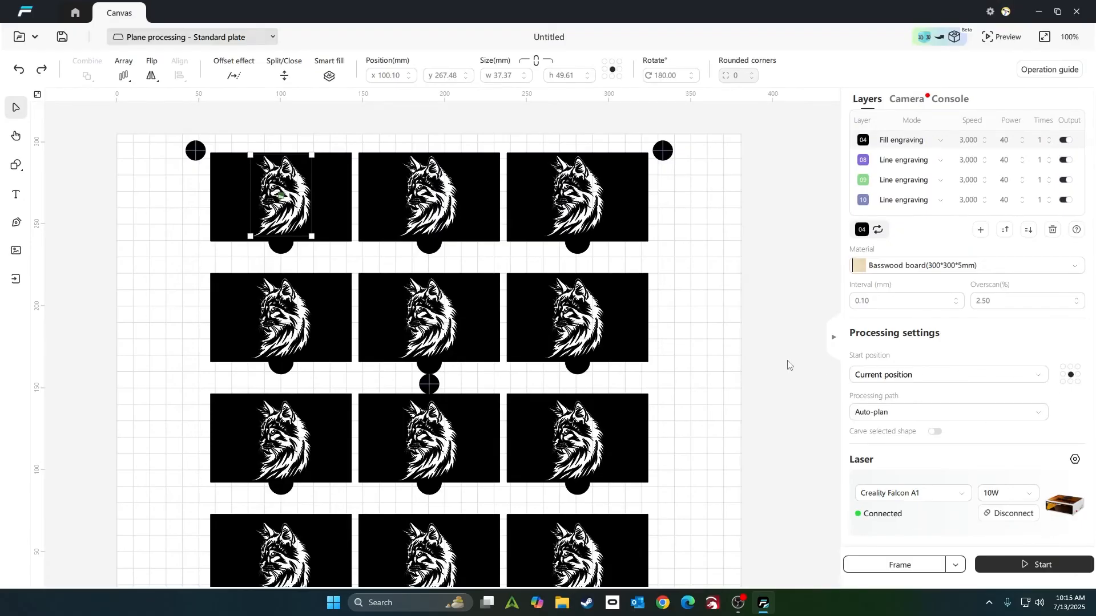
scroll(719, 360, down, 1)
scroll(718, 360, down, 1)
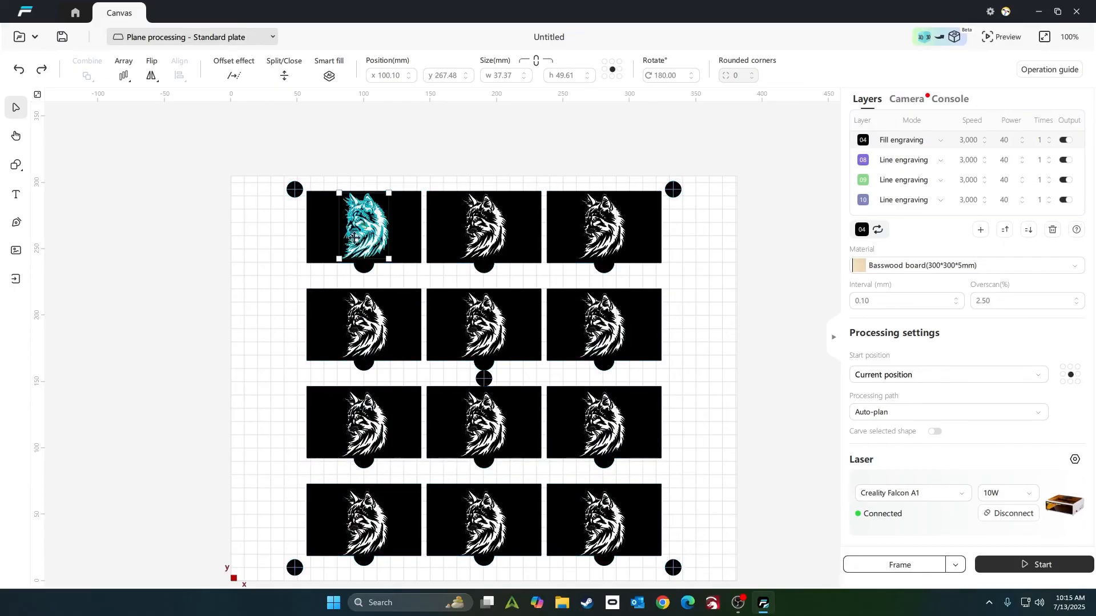
Undo and redo the grid array of cats, and select the original cat in the upper-left card slot
click(188, 142)
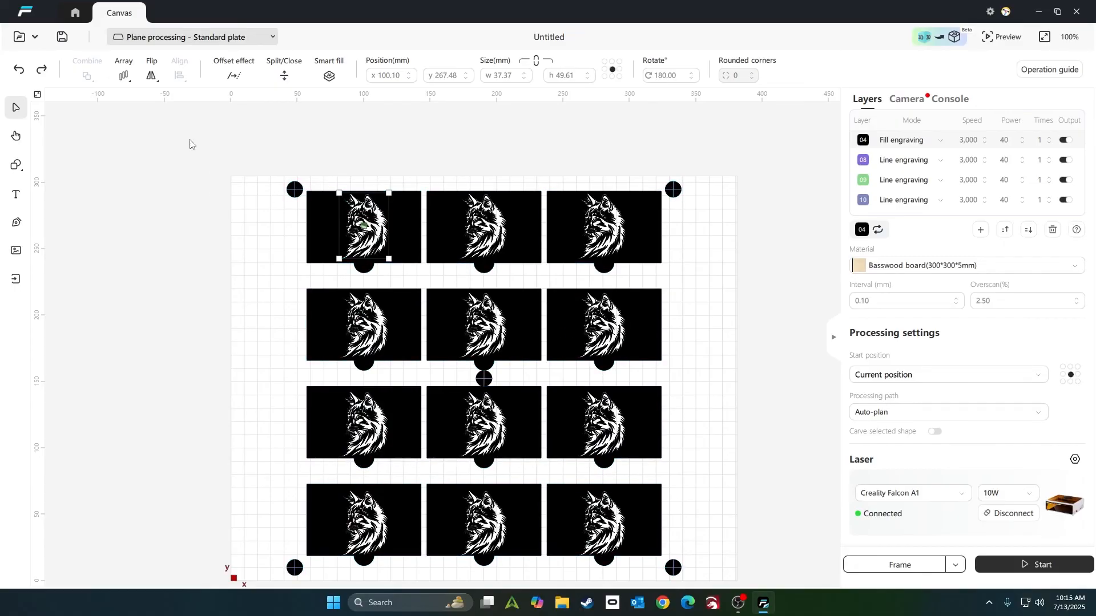
click(17, 70)
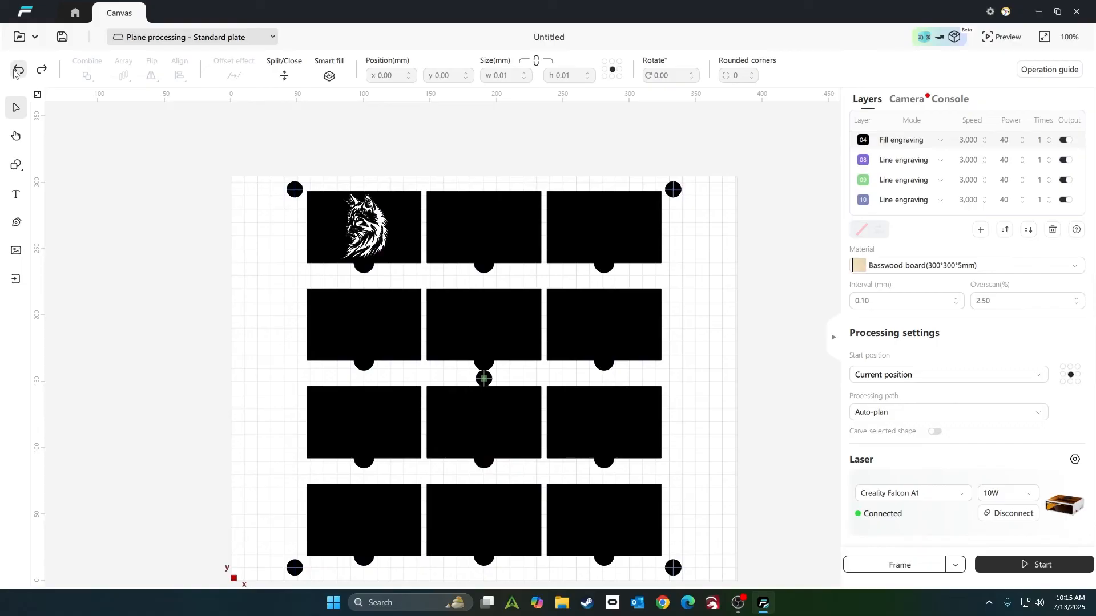
click(42, 70)
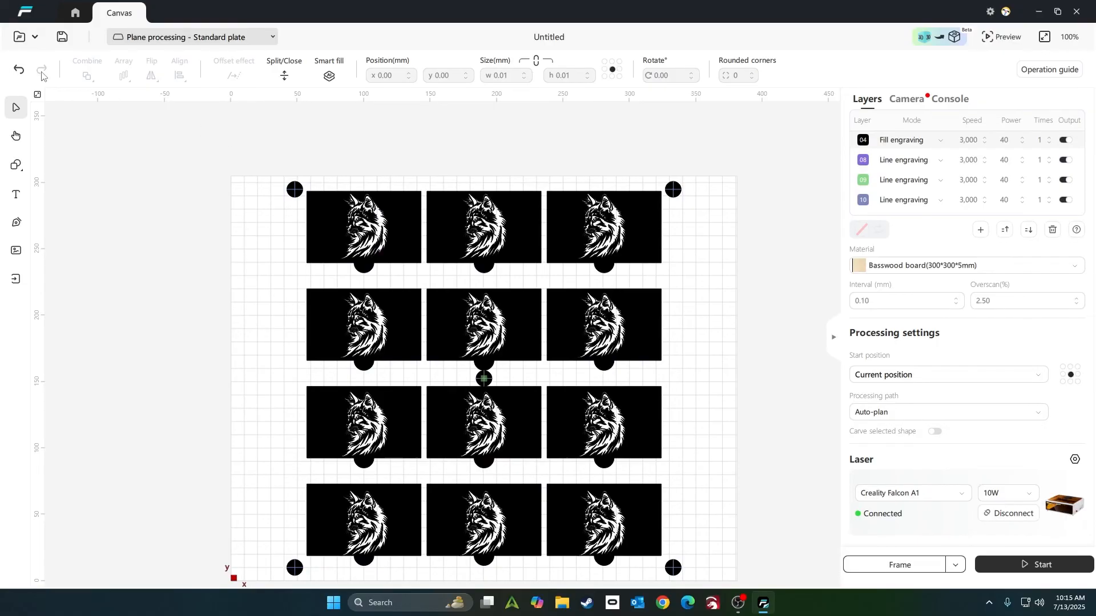
click(364, 225)
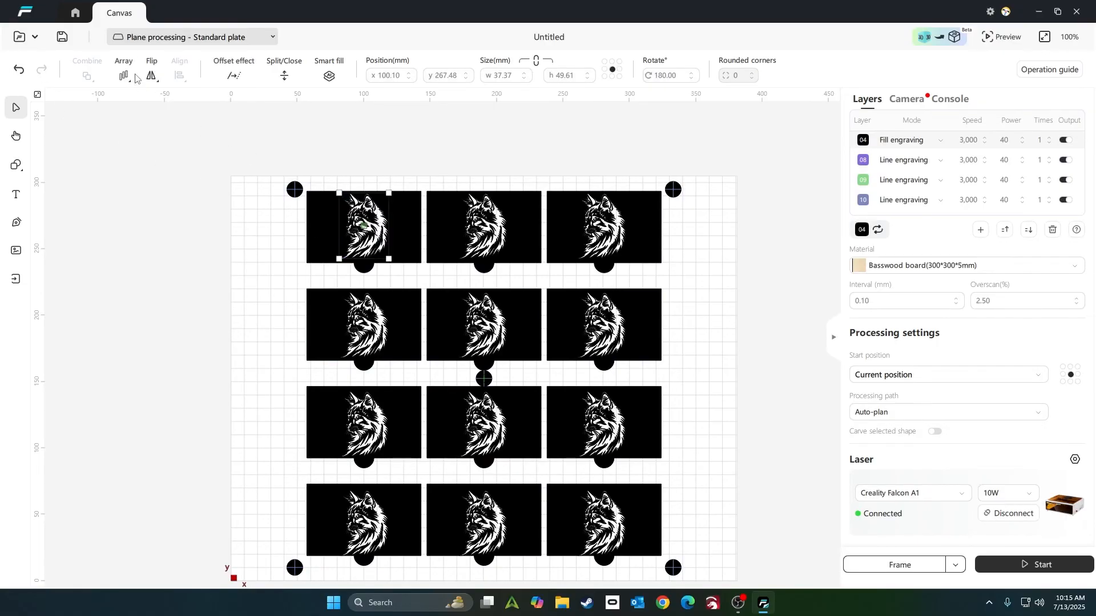
Check individual cats in the first row for selection, and undo the grid array again
click(131, 83)
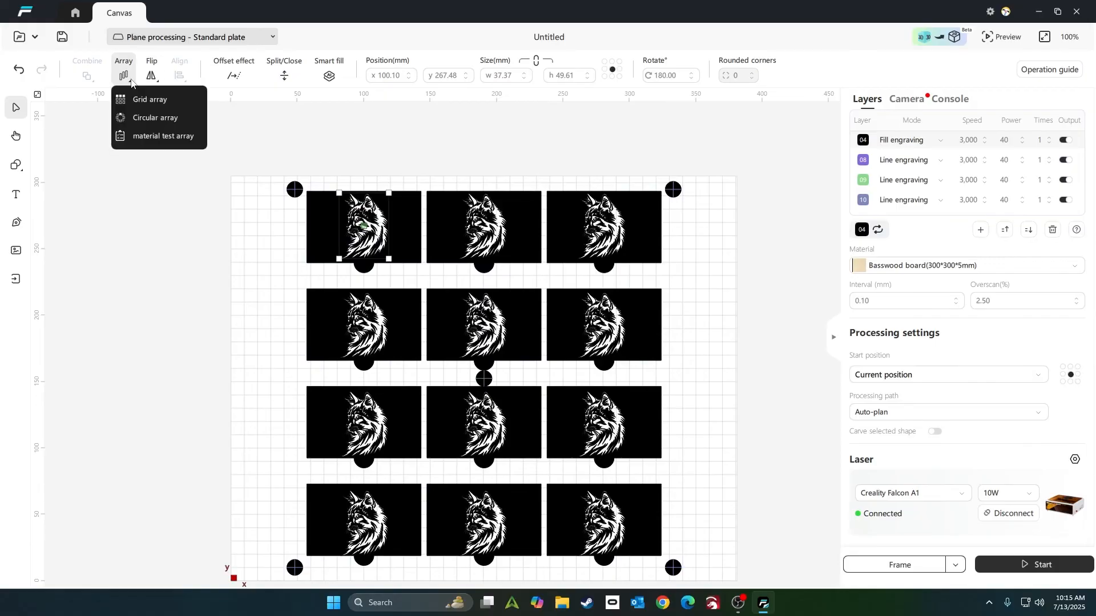
click(86, 140)
click(359, 247)
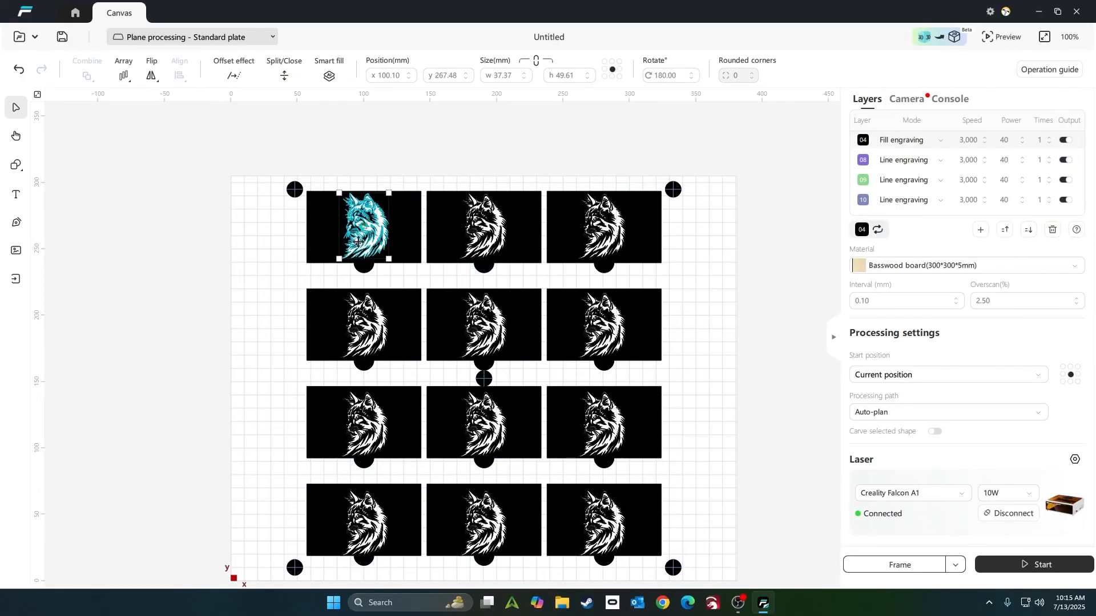
click(478, 231)
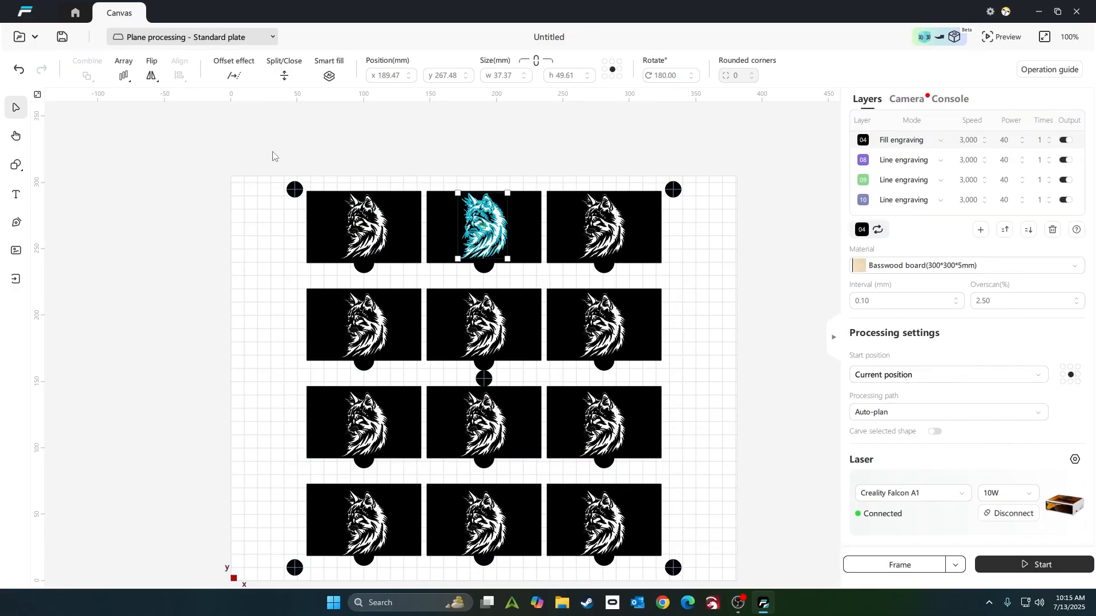
click(314, 171)
click(18, 69)
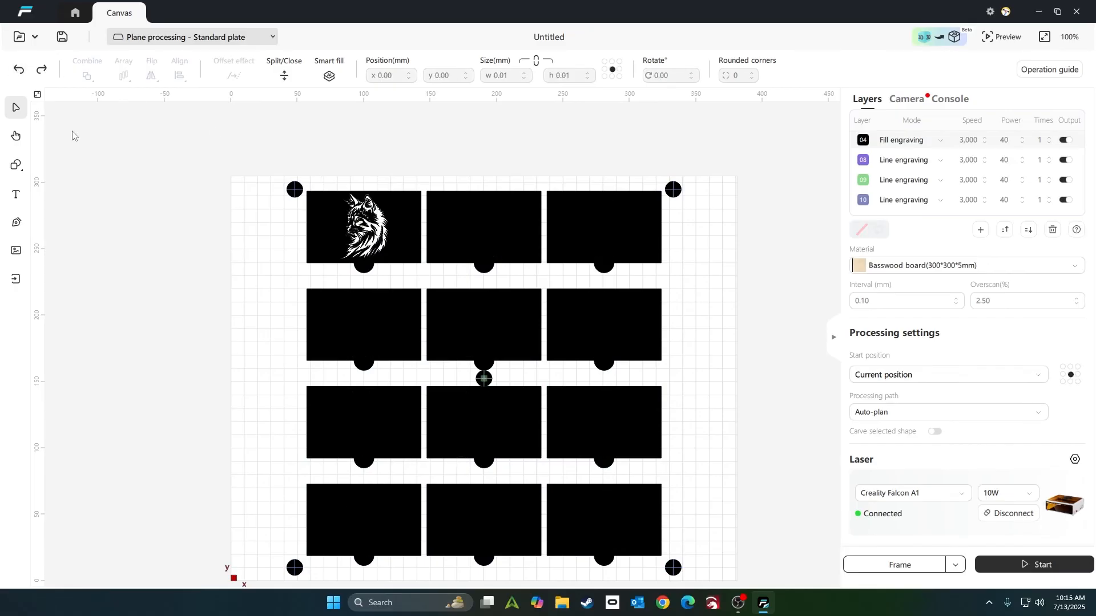
Start a new grid array of the upper-left cat with 4 rows and 3 columns
click(364, 222)
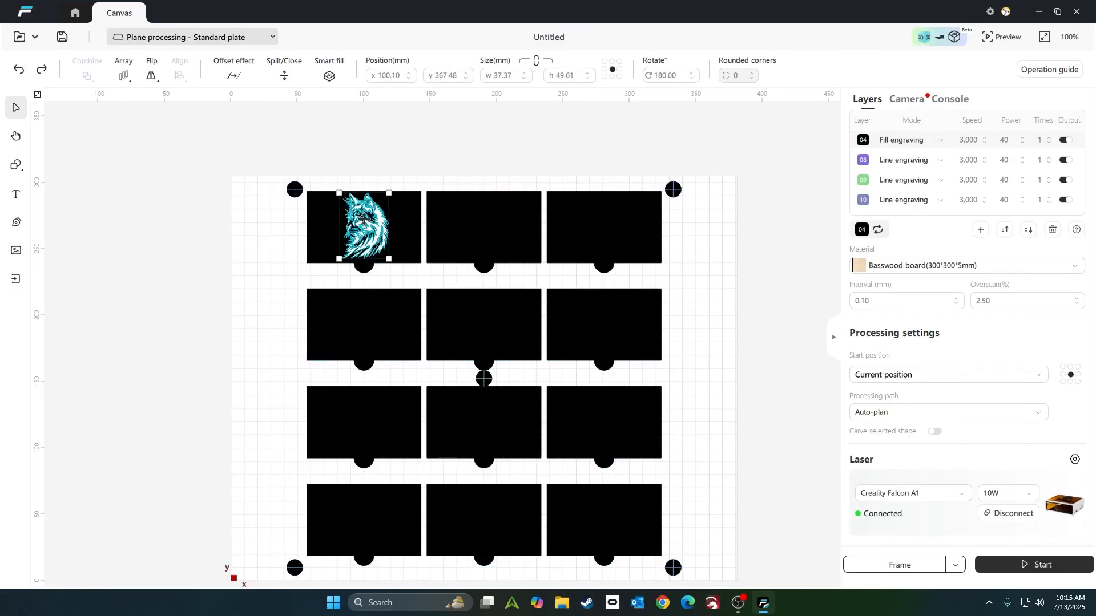
click(123, 80)
click(159, 100)
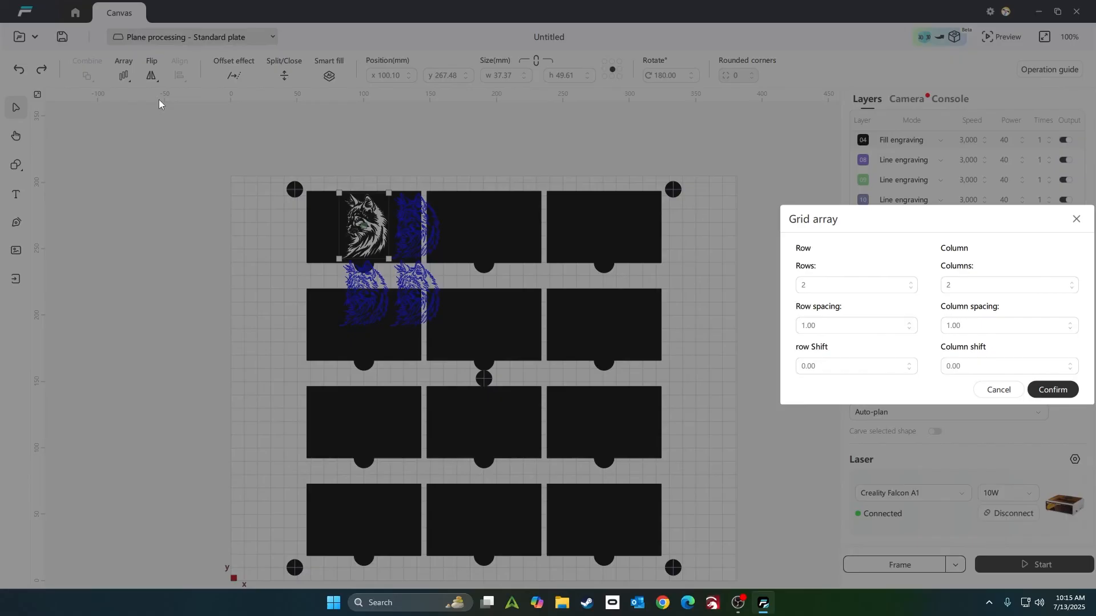
click(911, 282)
click(910, 283)
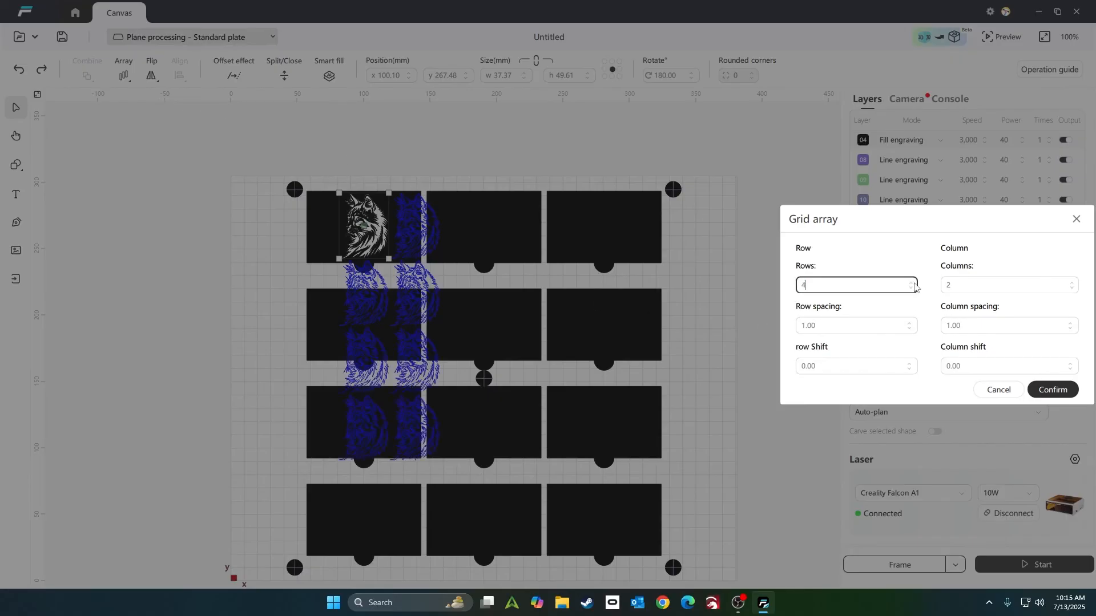
click(1070, 283)
Adjust the array's row spacing to 24 mm so the cats sit within their card slots
click(839, 325)
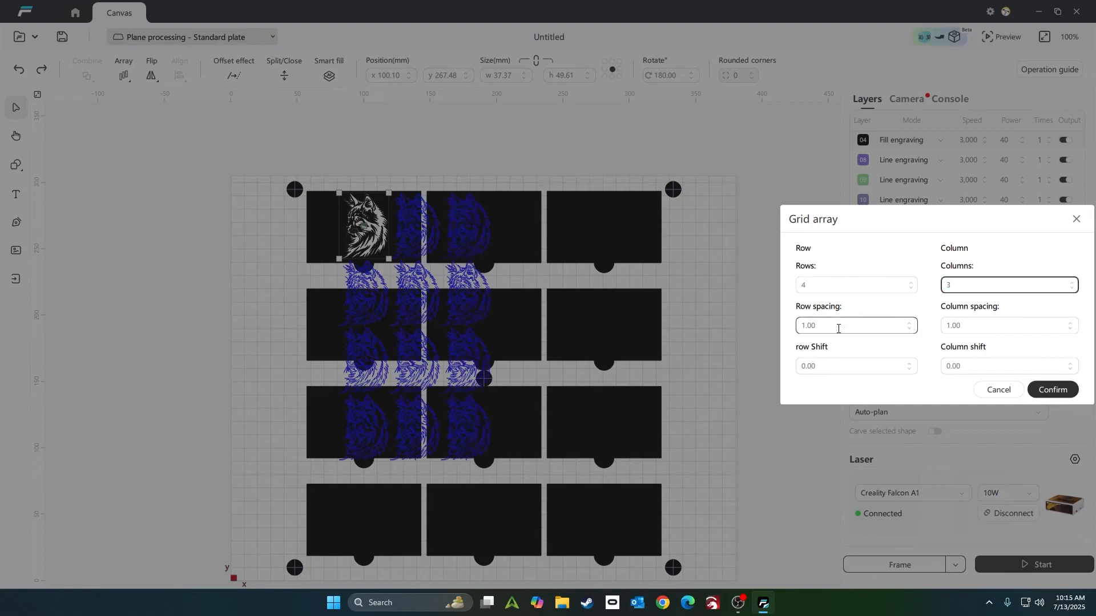
text(25)
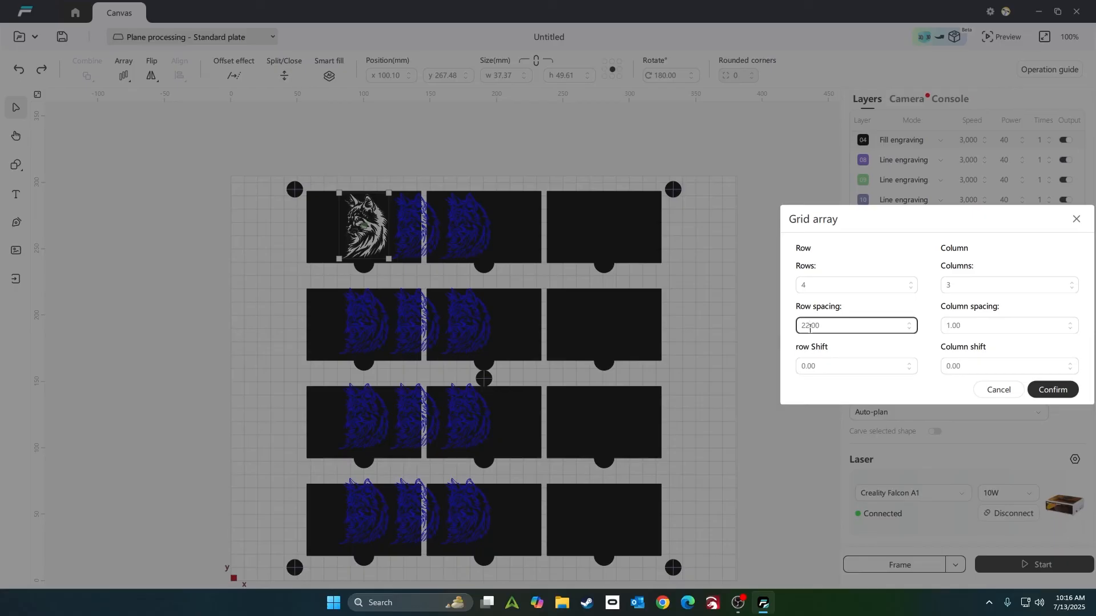
drag(805, 326, 797, 330)
click(810, 326)
key(BackSpace)
text(3)
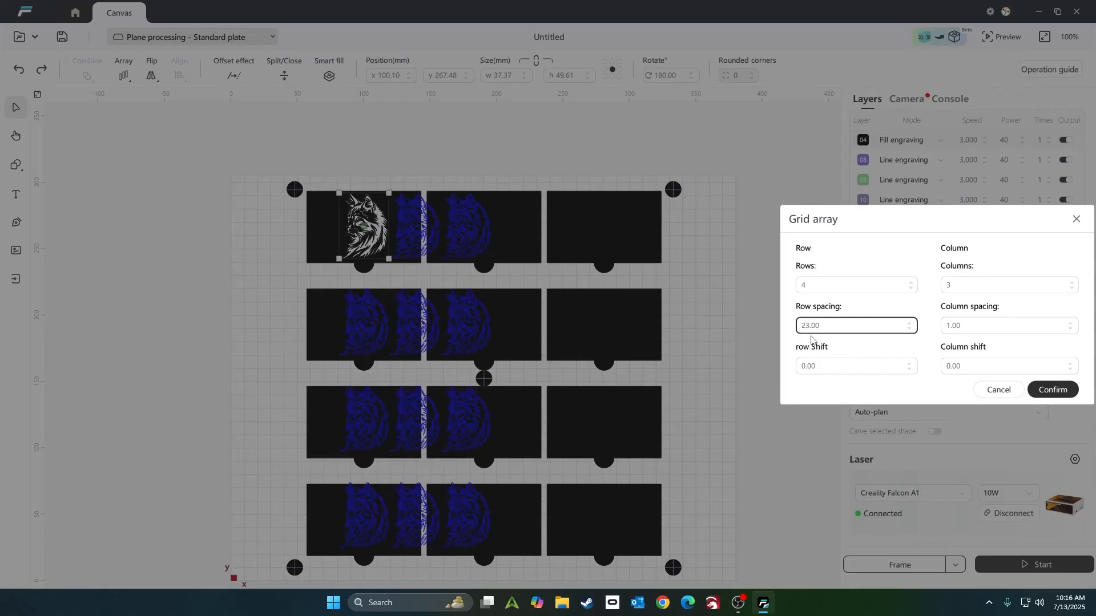
click(808, 326)
key(BackSpace)
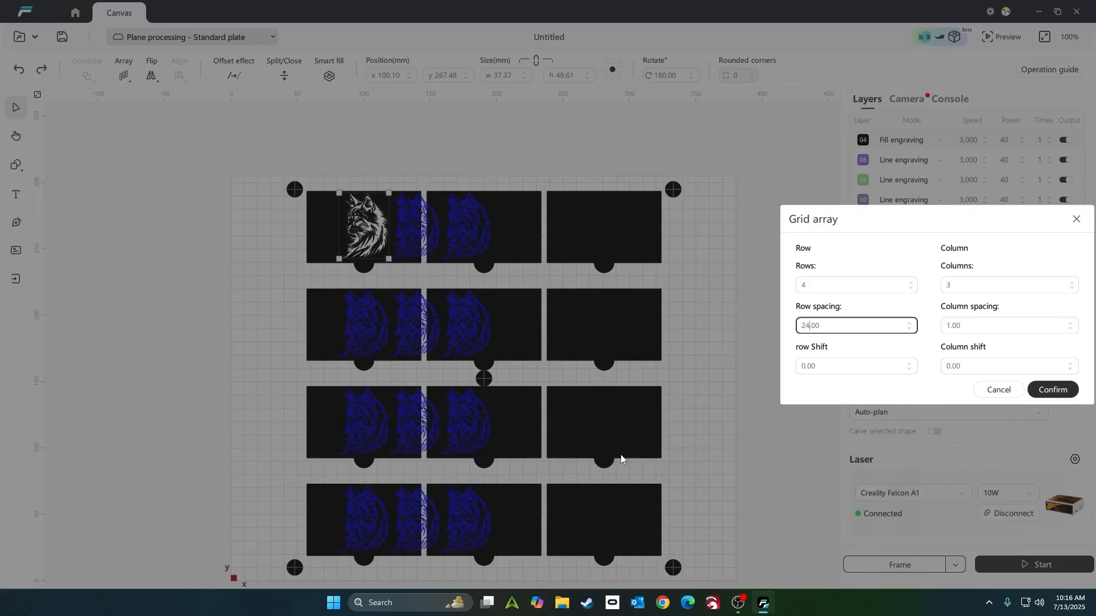
Set the array's column spacing to 52 mm and create the cat copies across the card slots
click(992, 324)
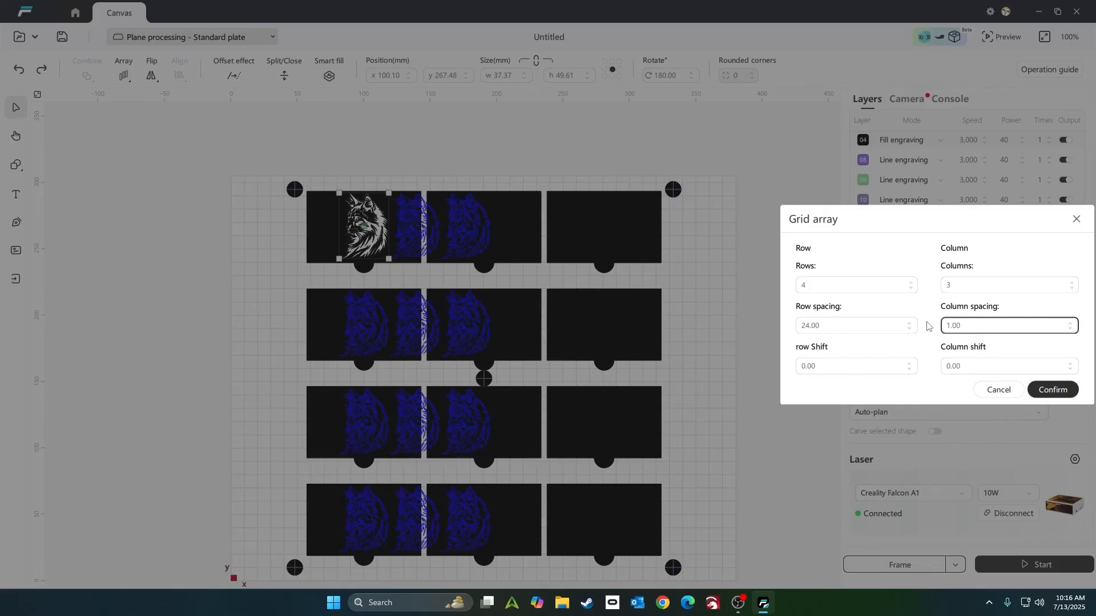
text(5)
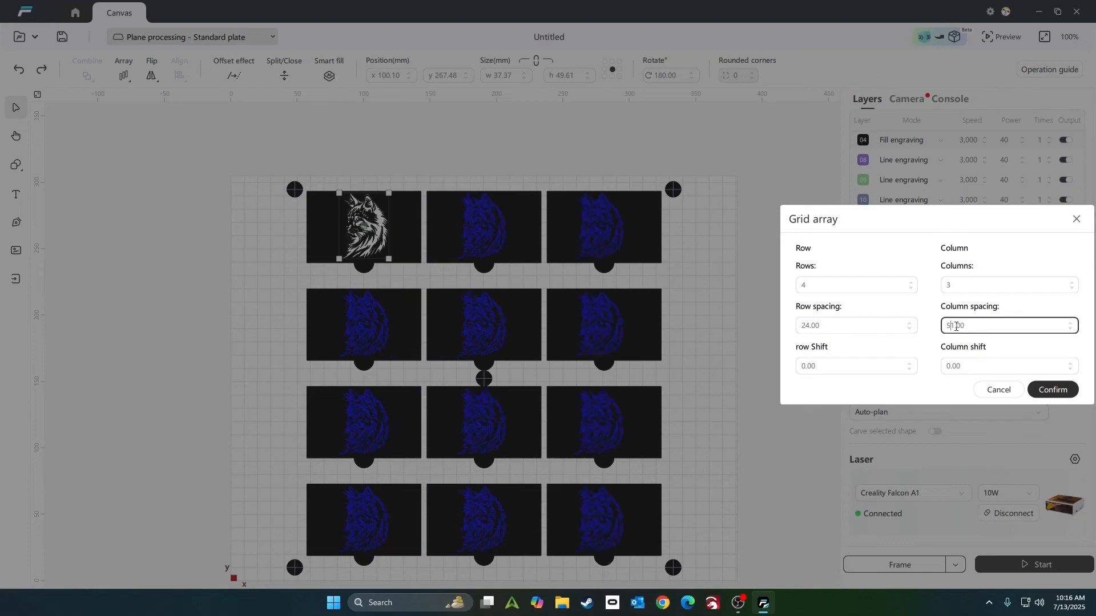
text(2)
key(BackSpace)
text(3)
key(BackSpace)
text(2)
click(1051, 391)
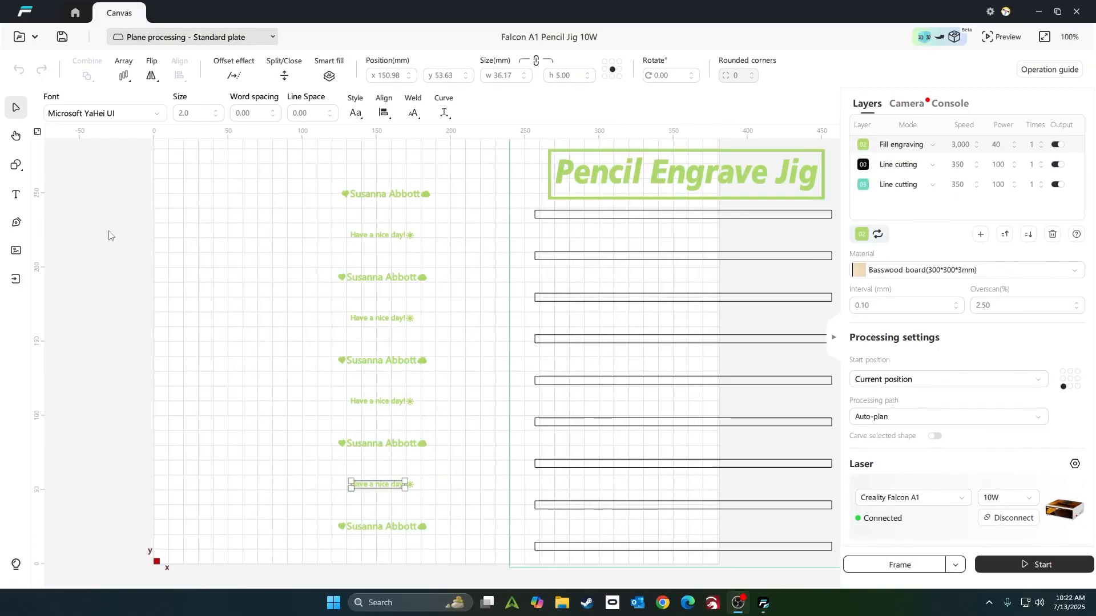
Open Falcon A1 Pencil Jig 10W.fds from the featured Pencil Engraving Jig project without saving the current project
click(75, 12)
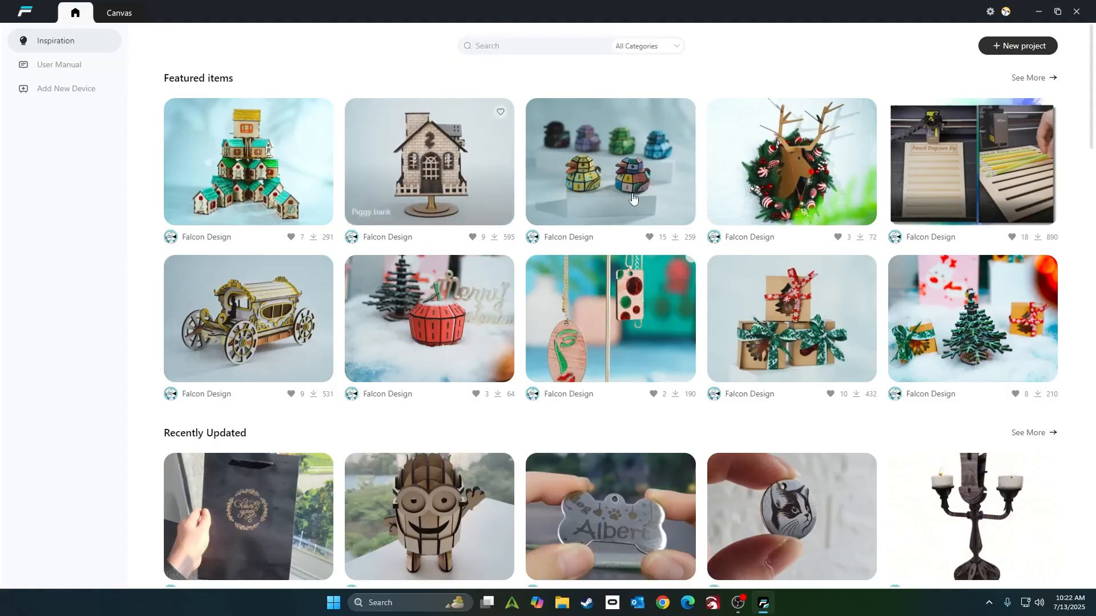
click(969, 200)
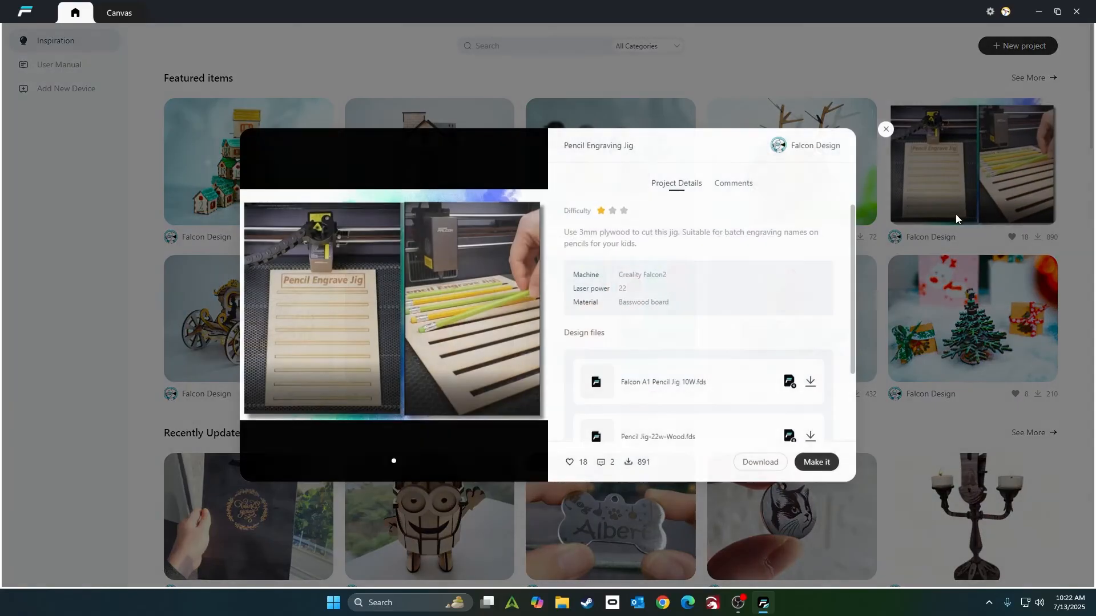
click(789, 382)
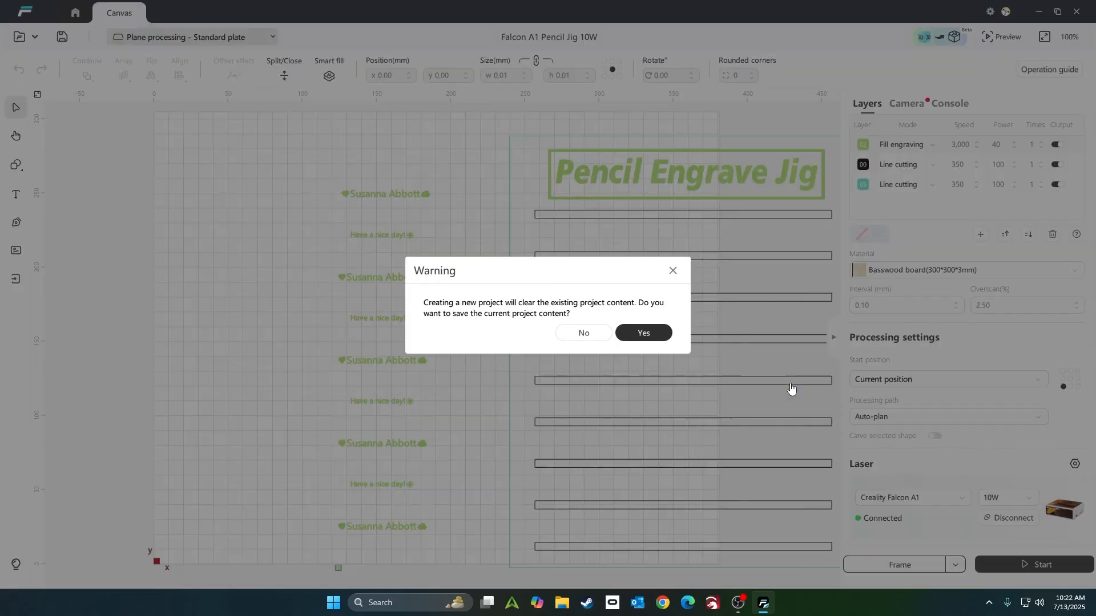
click(596, 339)
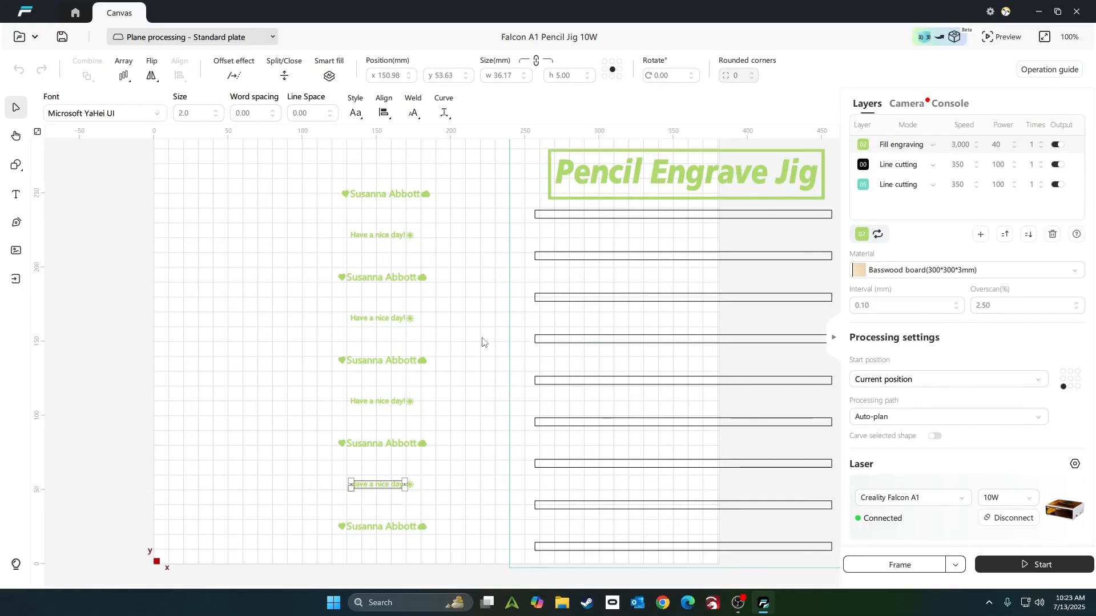
Move the column of pencil text artwork outside the work area's left edge and centre the pencil jig at X 190.50, Y 152.50 mm
scroll(480, 341, down, 3)
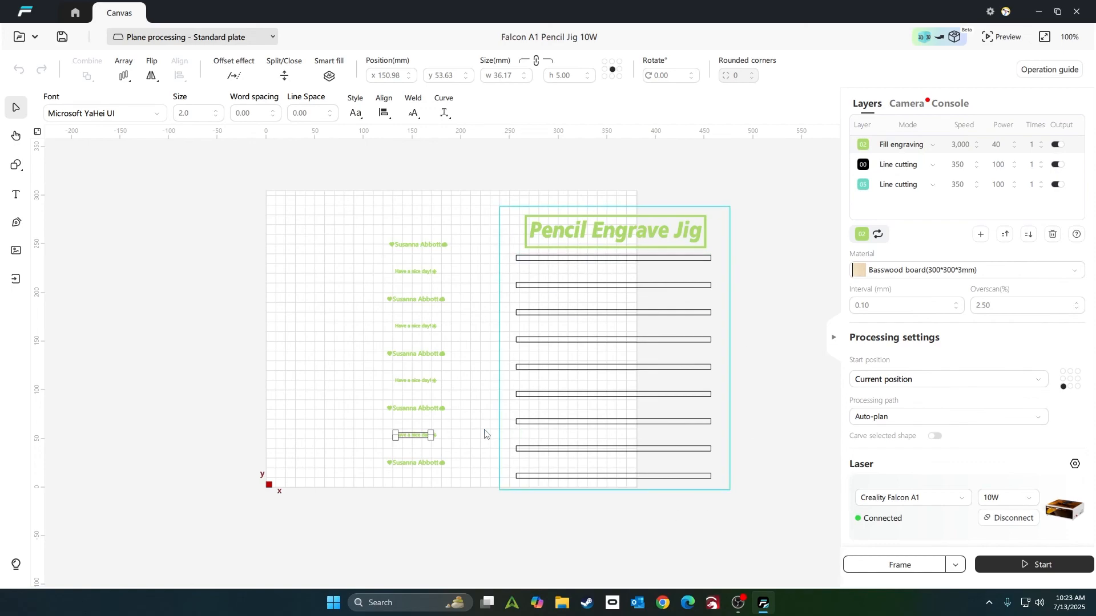
click(436, 521)
scroll(422, 298, up, 3)
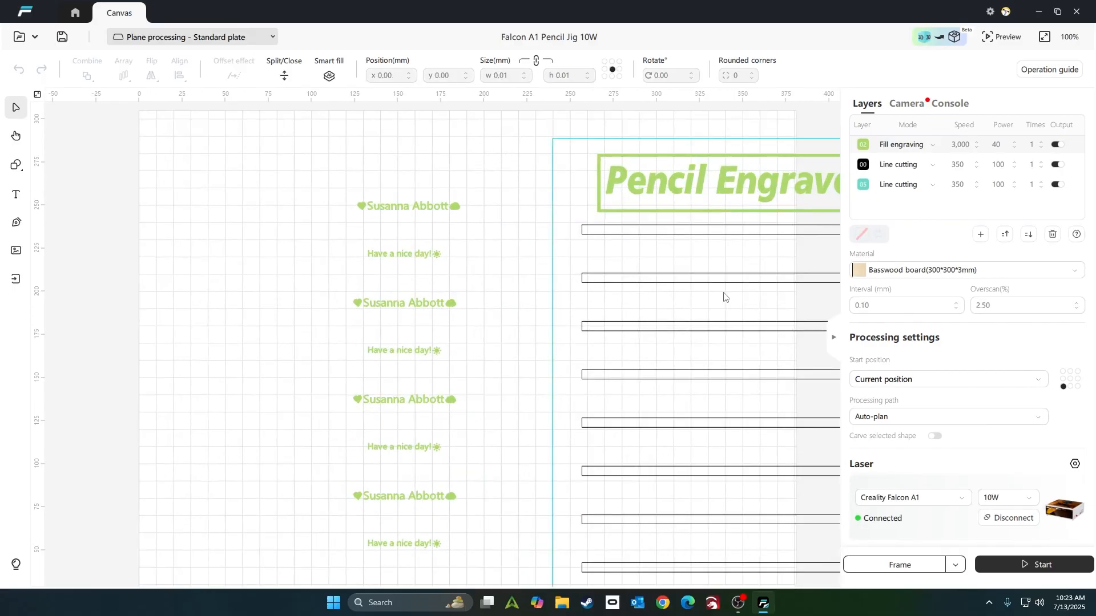
scroll(521, 291, down, 3)
drag(387, 232, 516, 477)
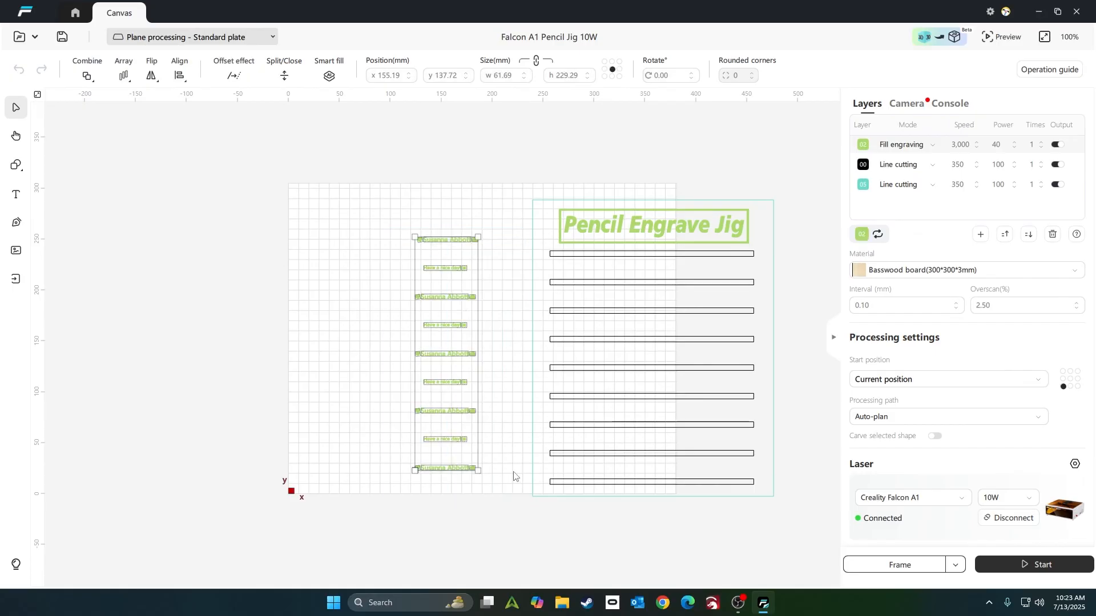
drag(435, 329, 169, 317)
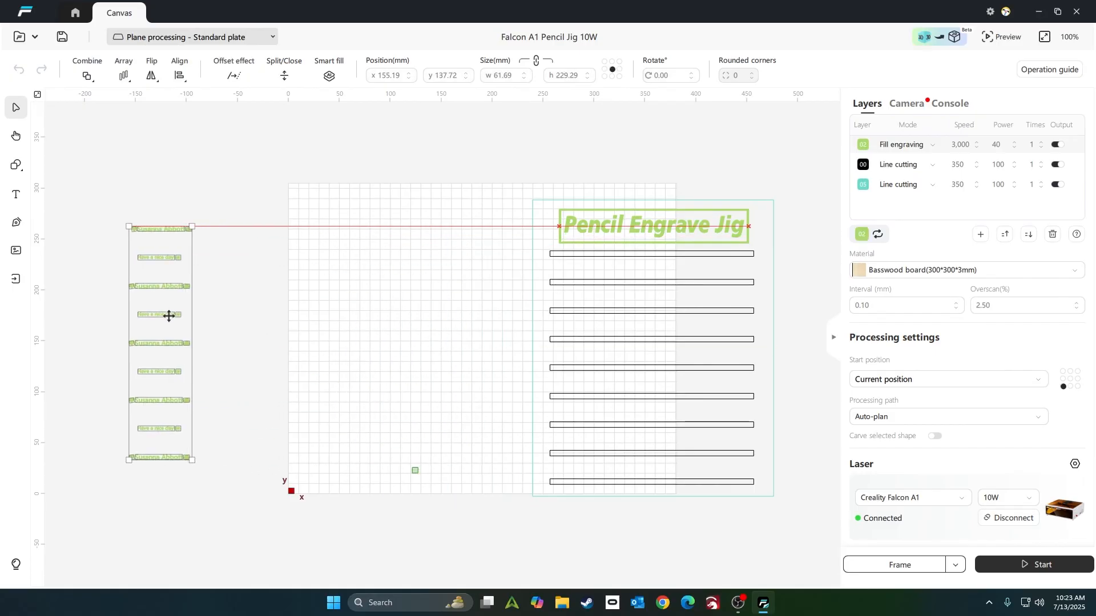
drag(420, 167, 798, 524)
mouse_move(674, 351)
mouse_down()
mouse_move(496, 341)
mouse_move(533, 347)
mouse_move(521, 345)
mouse_up()
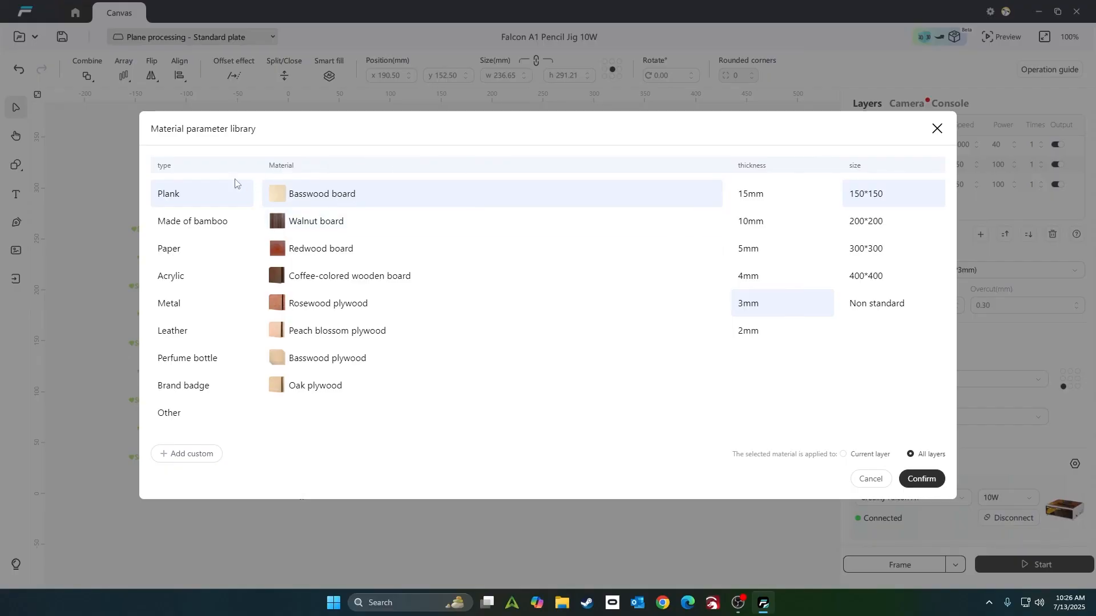
Browse the bamboo, paper, acrylic, metal, leather, perfume bottle, brand badge and other categories in the material parameter library
click(175, 229)
click(171, 249)
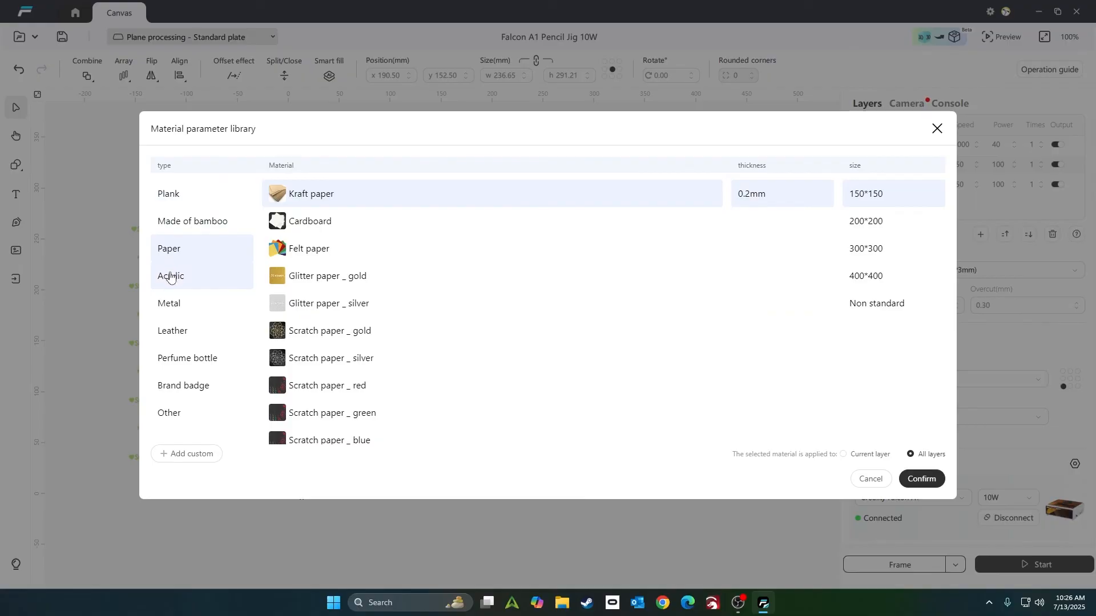
click(171, 276)
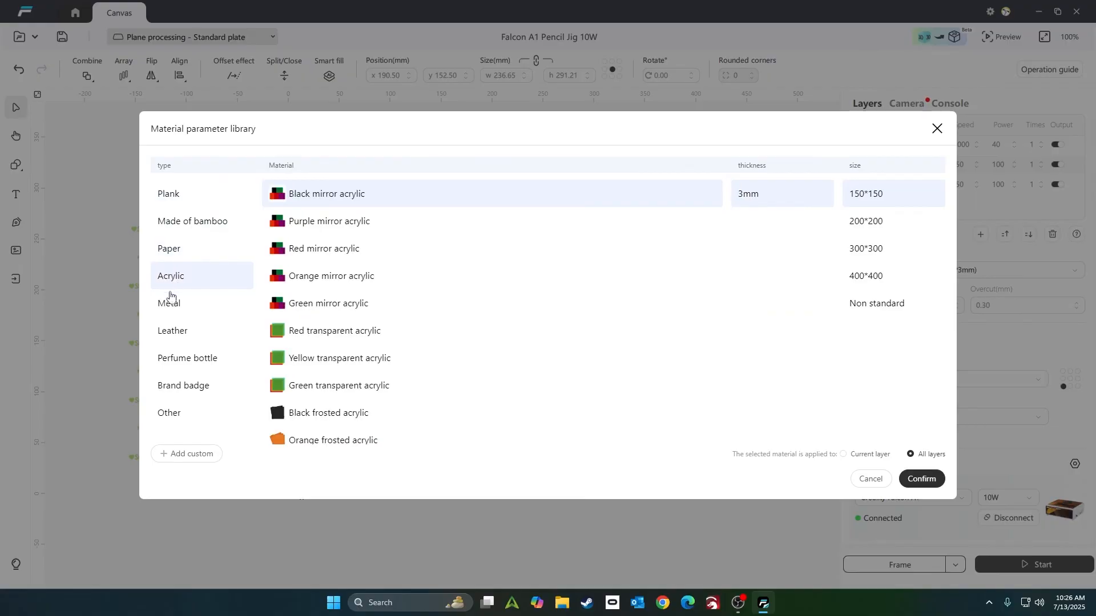
click(172, 308)
click(172, 331)
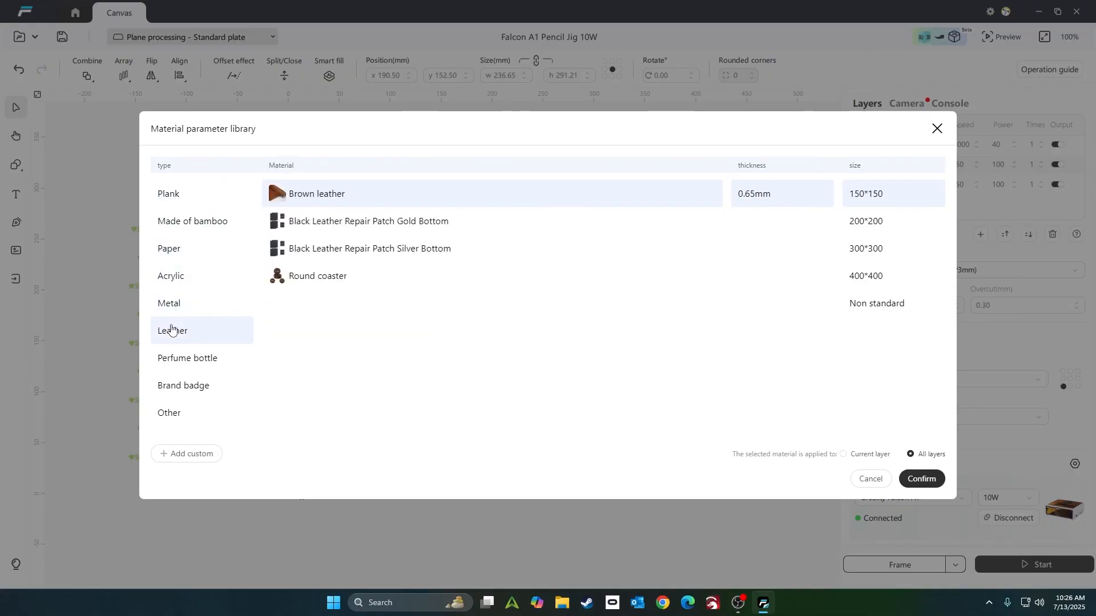
click(178, 356)
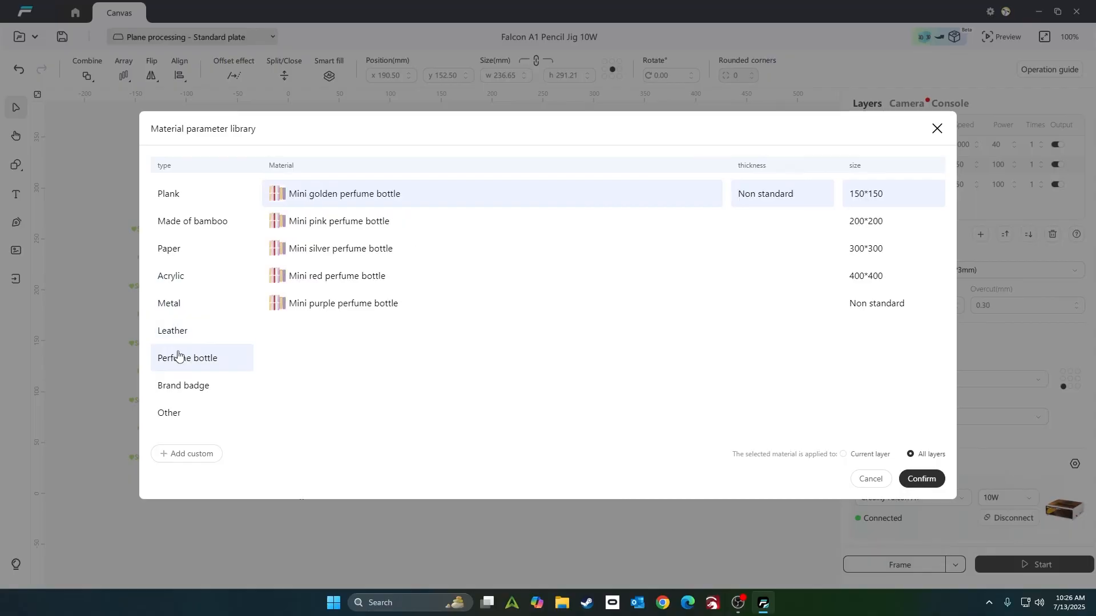
click(172, 387)
click(173, 412)
scroll(359, 347, down, 3)
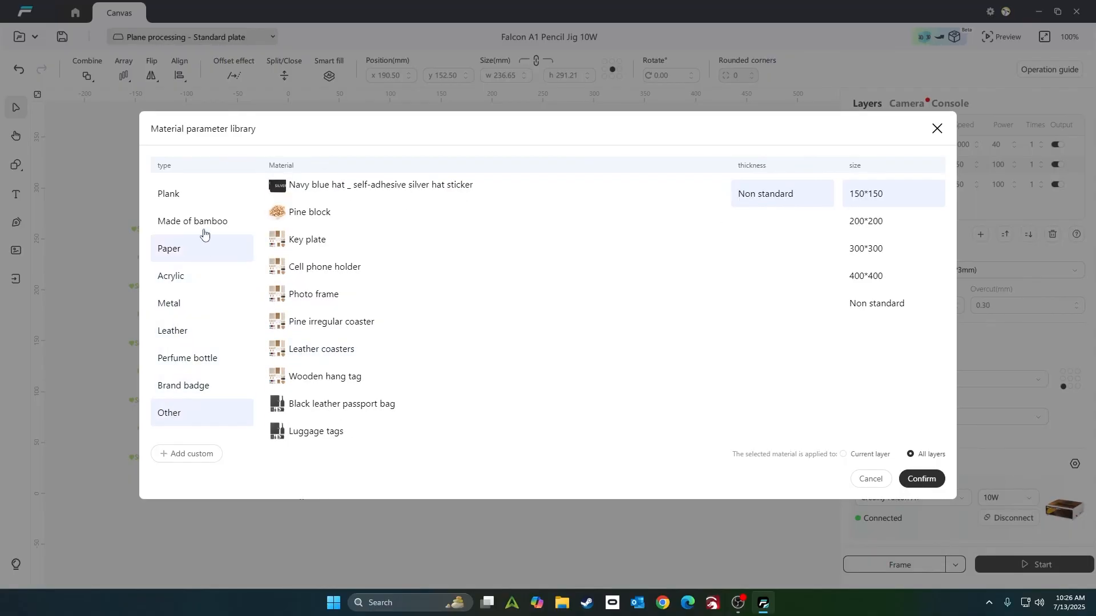
Apply the 3 mm Basswood plywood plank material in size 300*300 to all layers
click(187, 199)
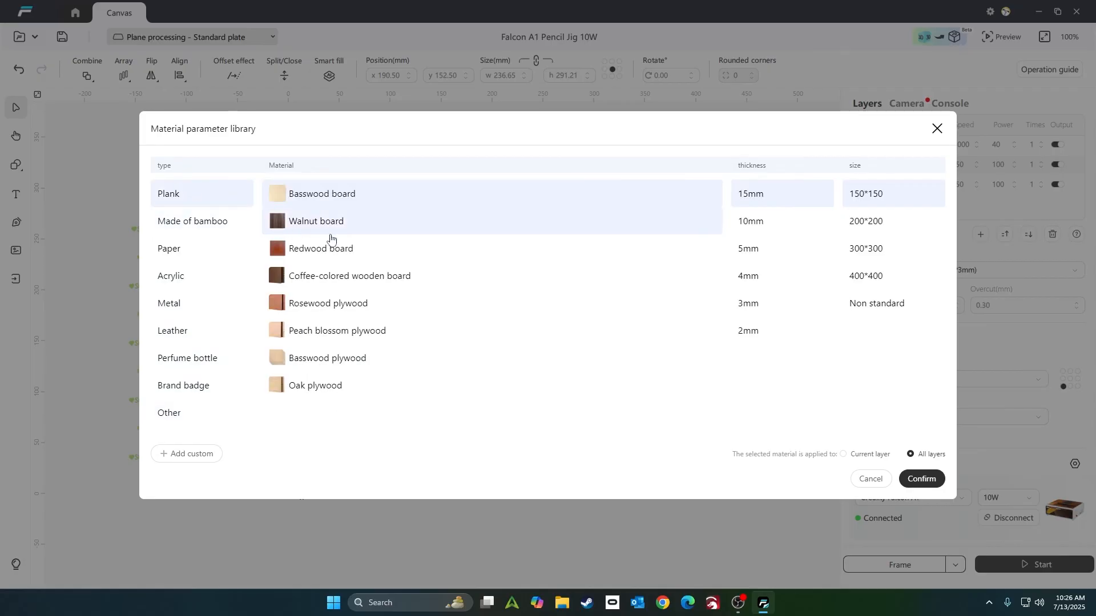
click(379, 364)
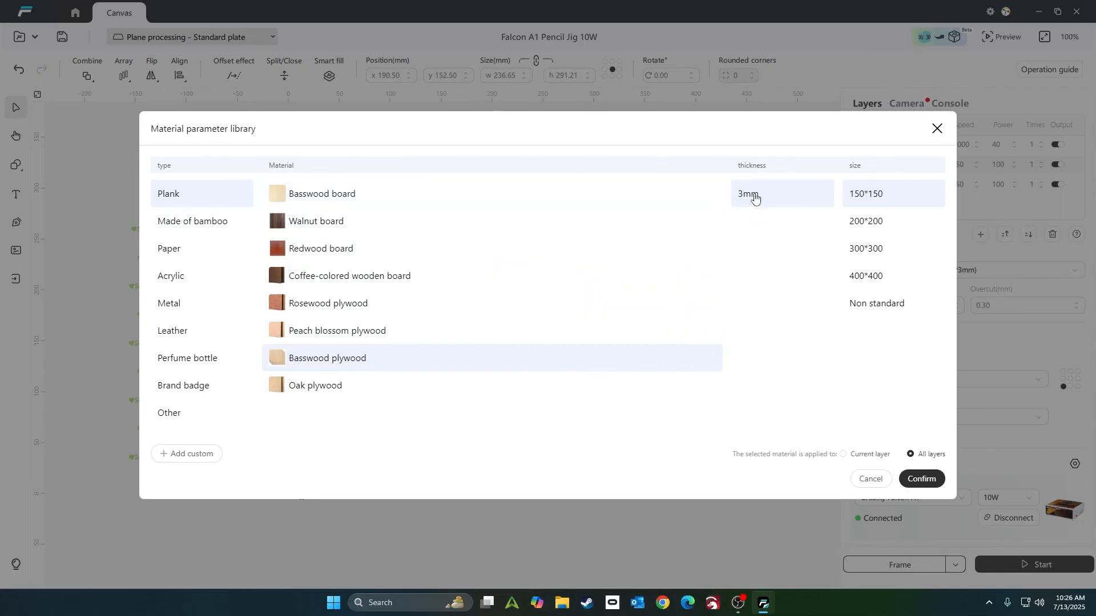
click(859, 252)
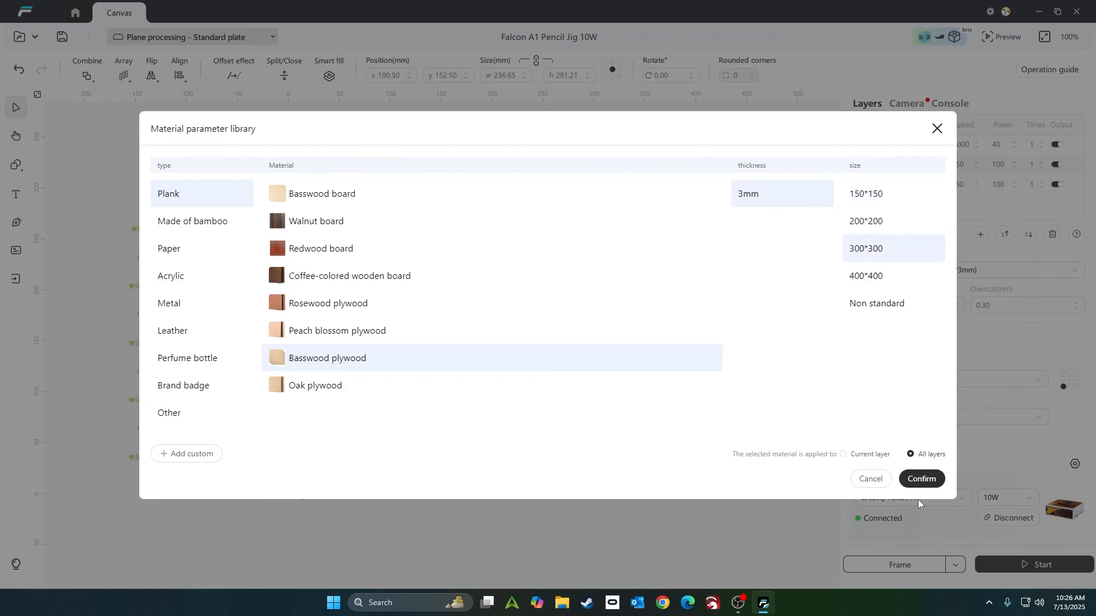
click(921, 478)
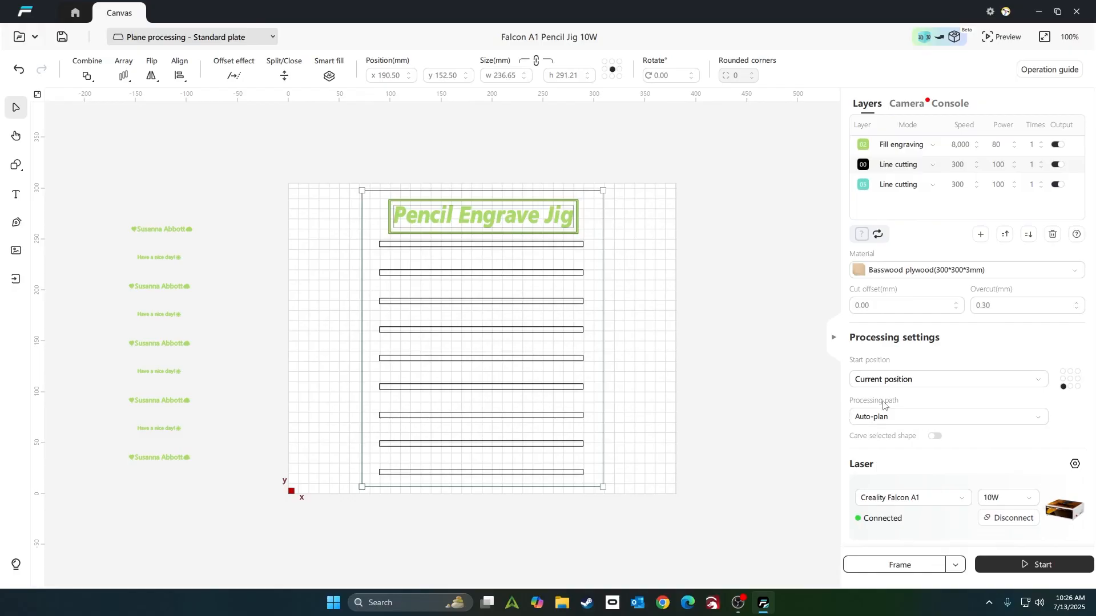
Set the start position to Absolute coords and frame the jig's cutting boundary
click(899, 380)
click(887, 429)
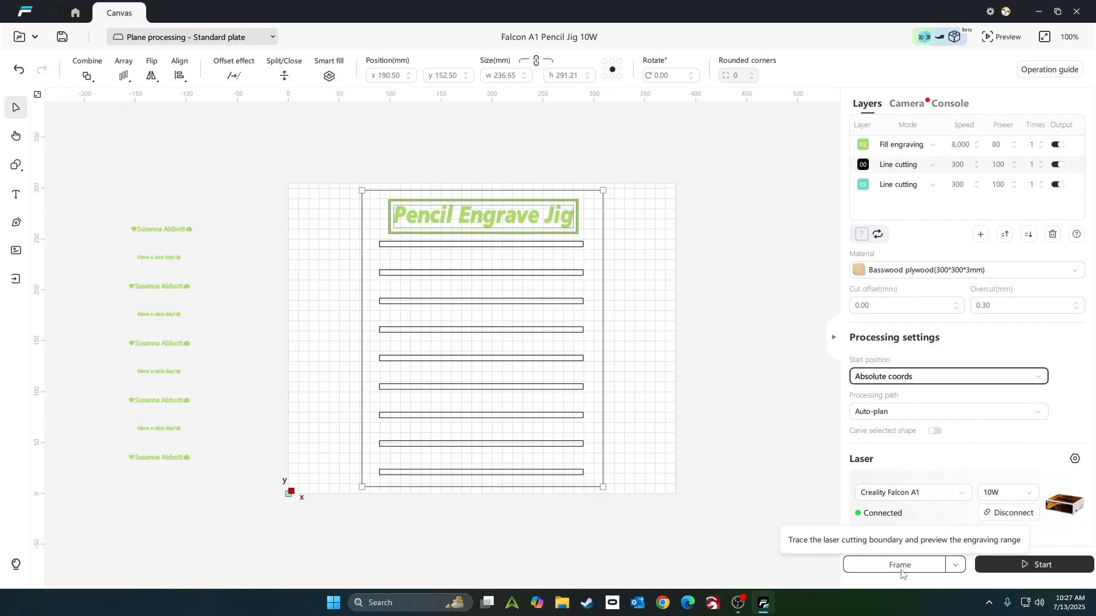
click(912, 565)
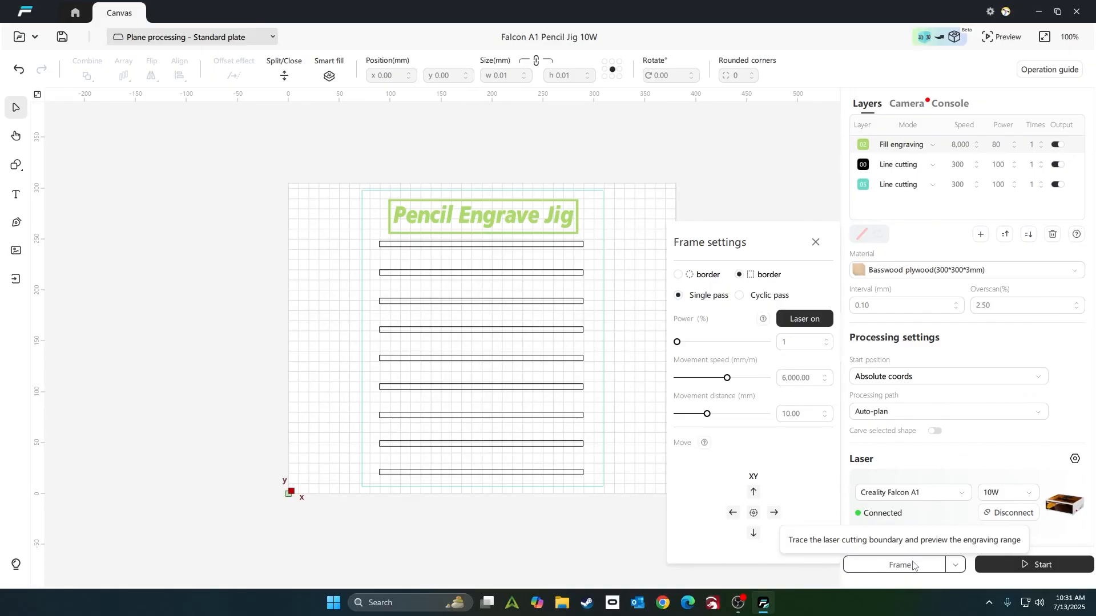